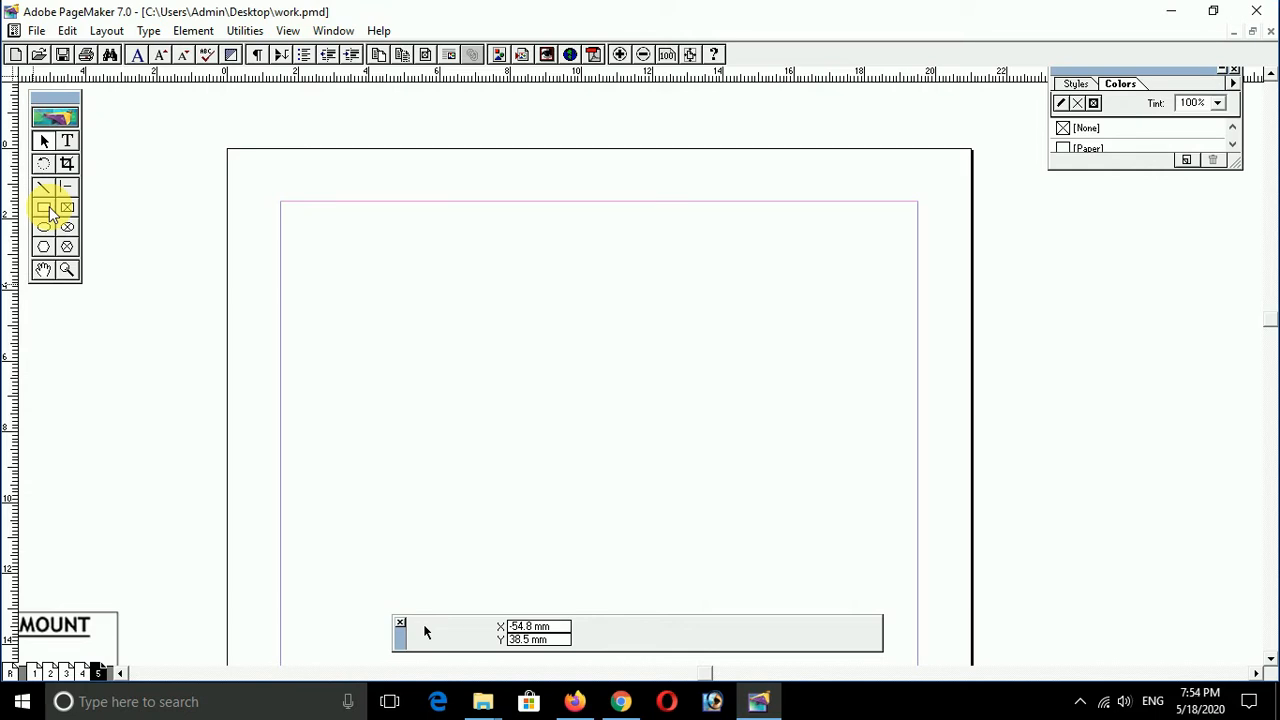
- Set the document's page size to Legal in the document setup
left_click(49, 212)
left_click(43, 140)
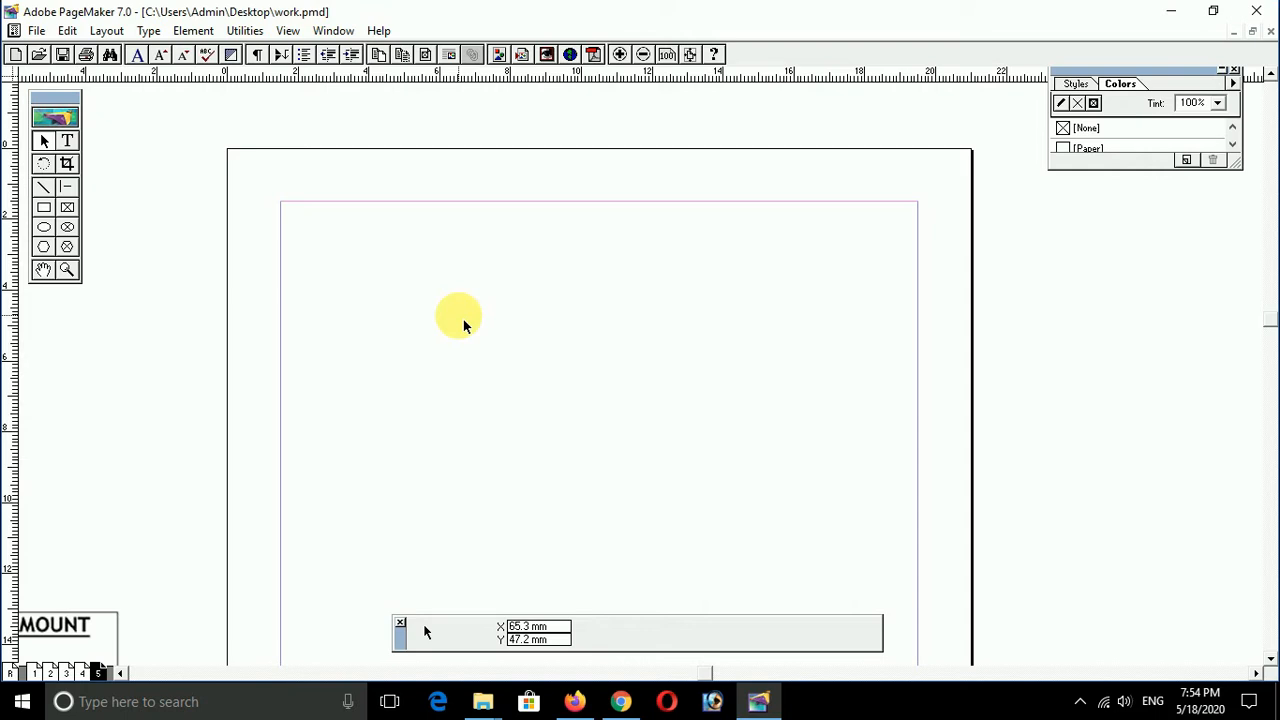
key("ctrl+shift+p")
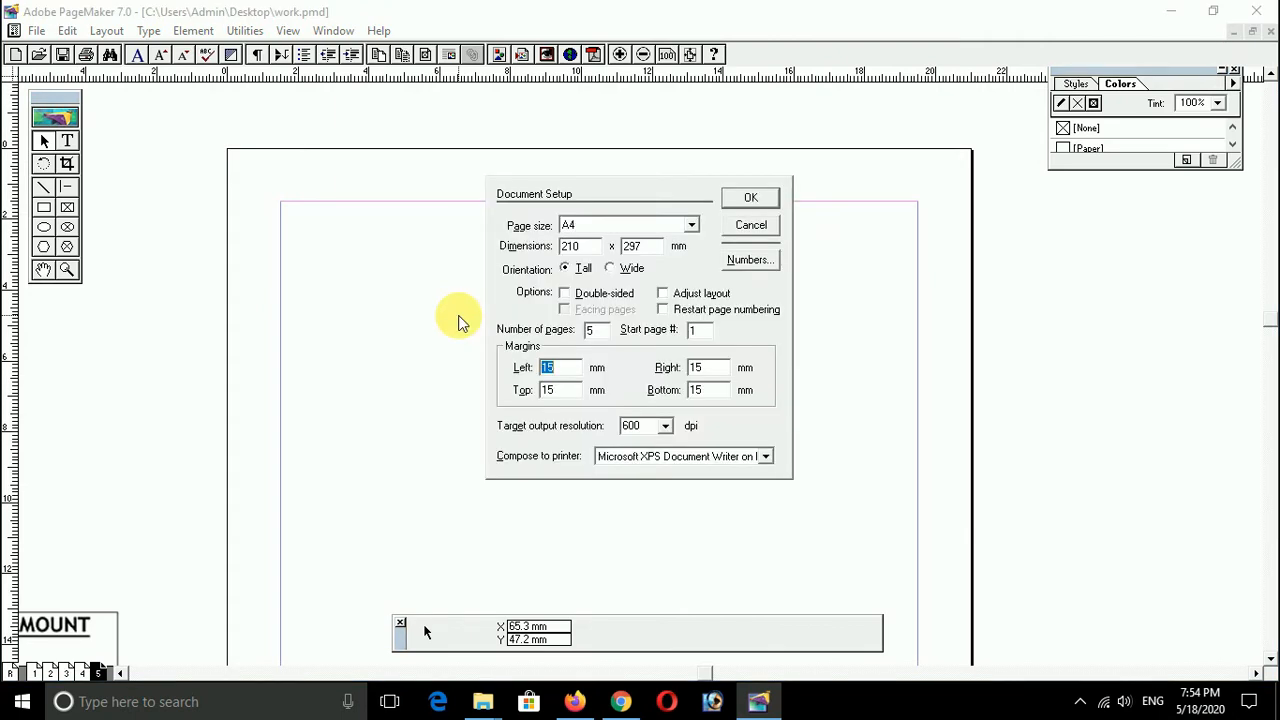
left_click(621, 275)
left_click(691, 227)
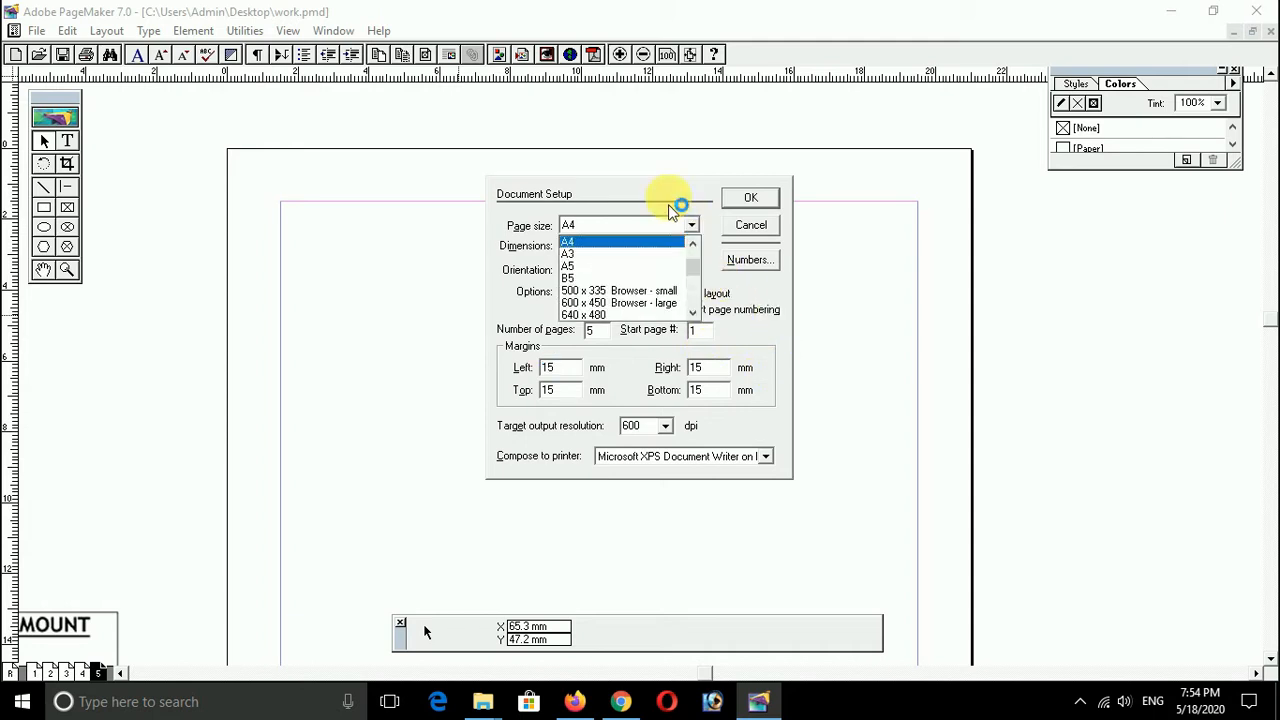
left_click(648, 226)
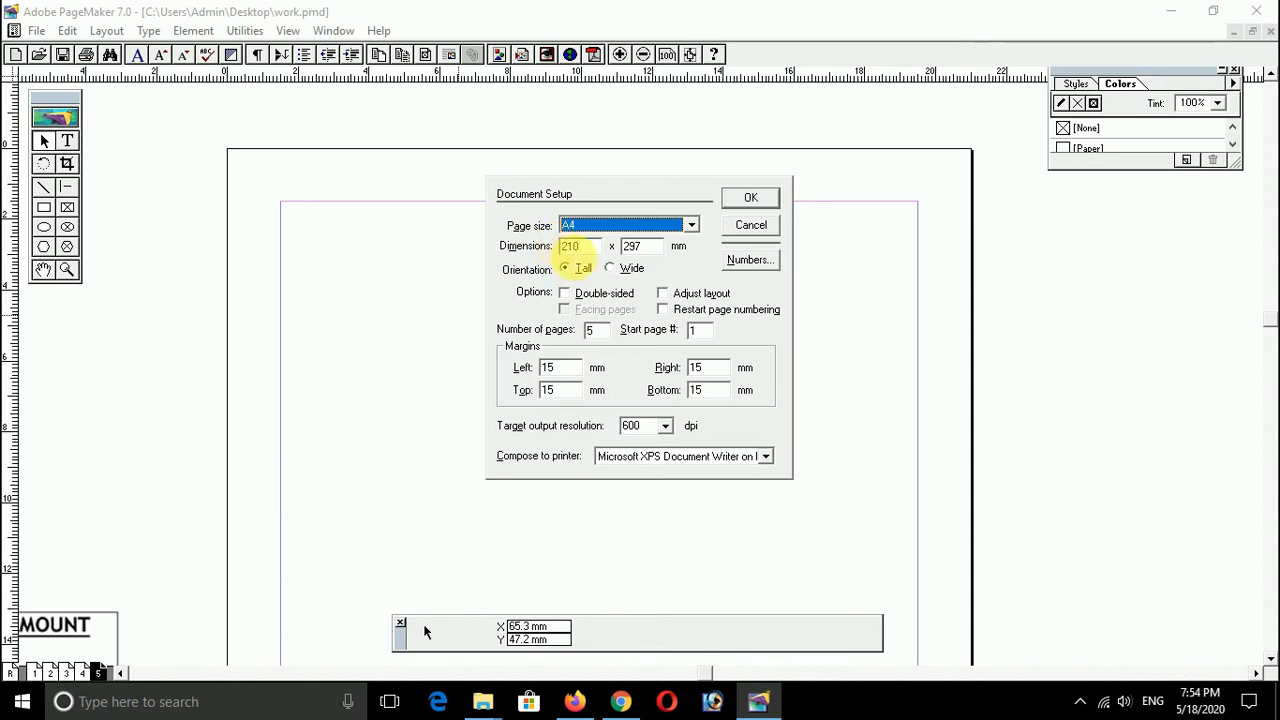
double_click(572, 248)
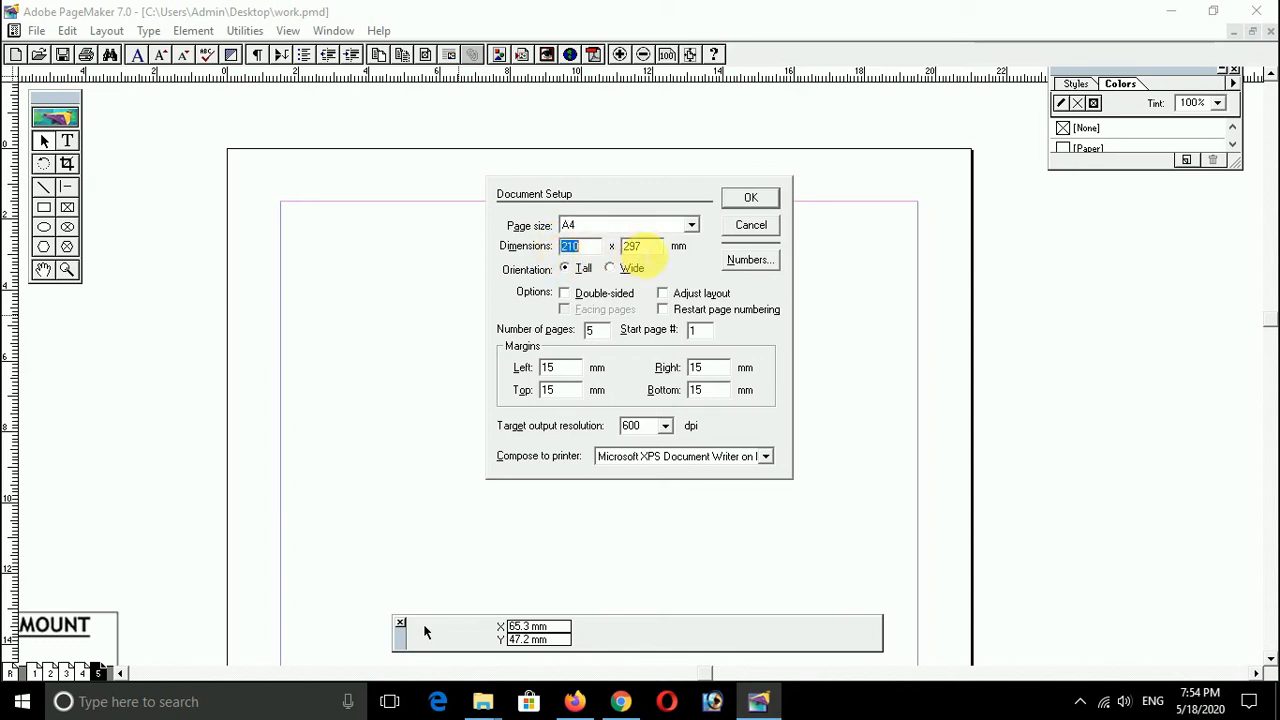
double_click(638, 248)
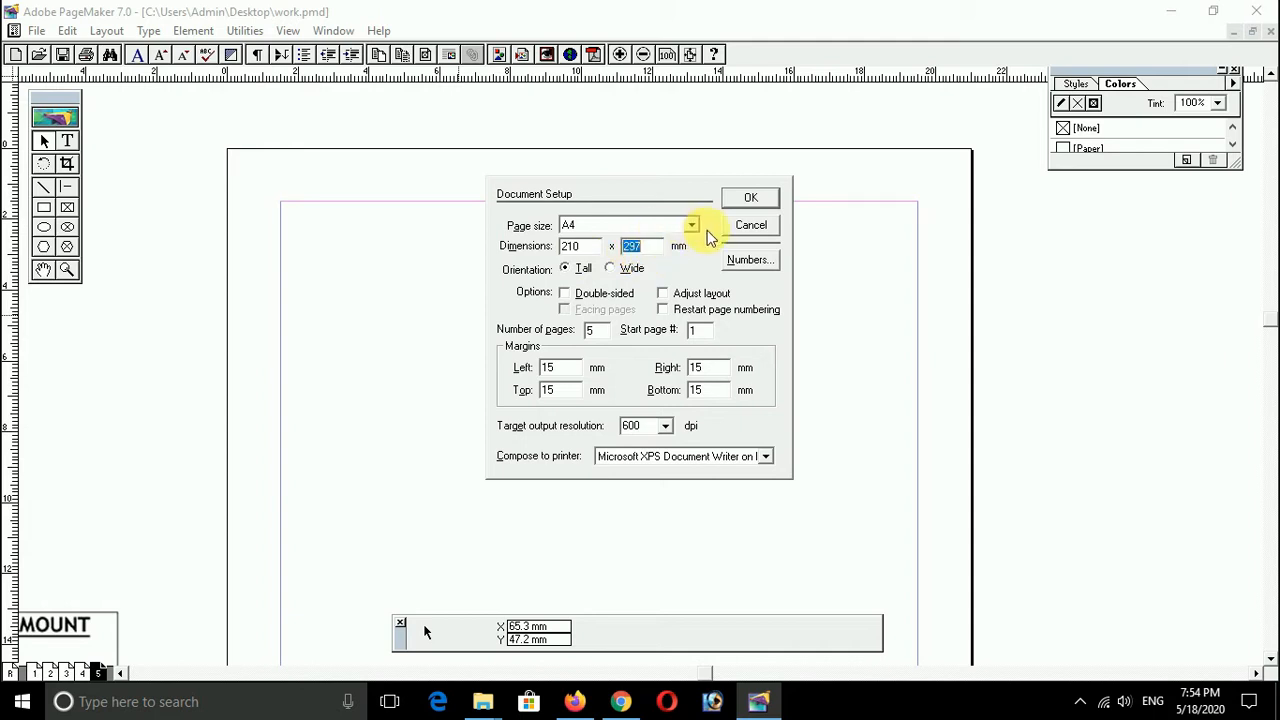
left_click(692, 226)
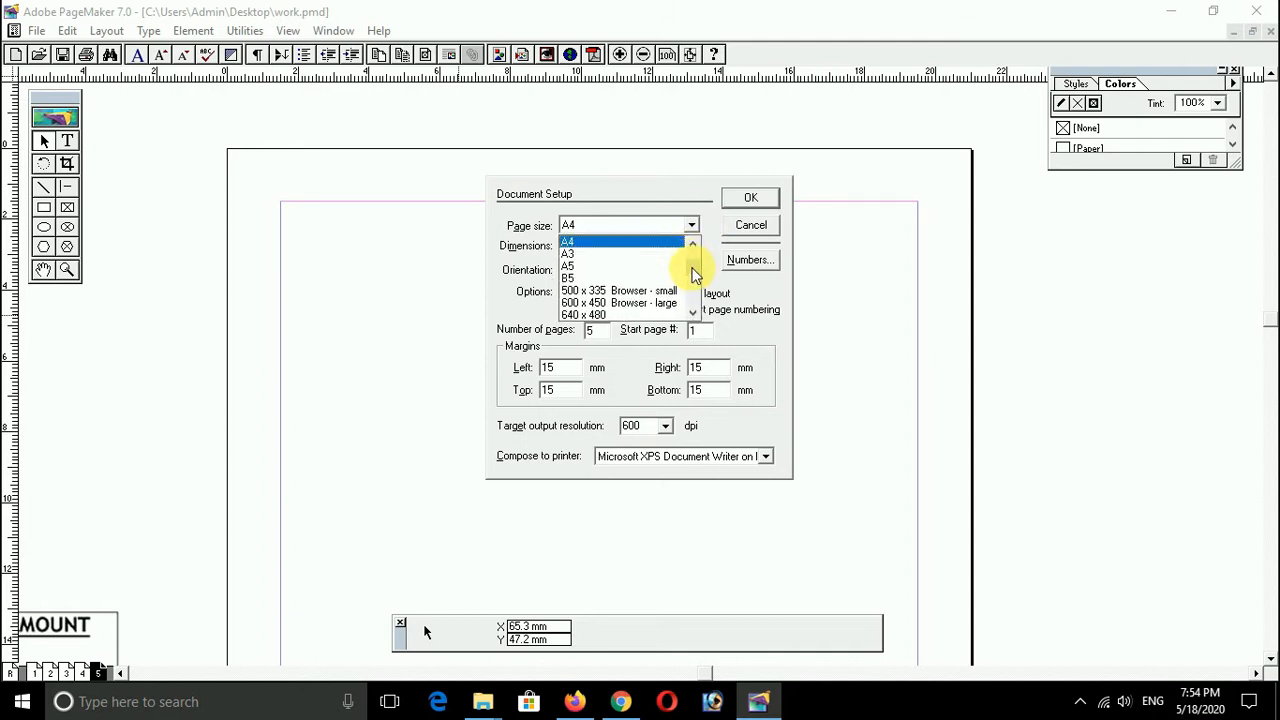
scroll(695, 270, "up", 1)
left_click(626, 242)
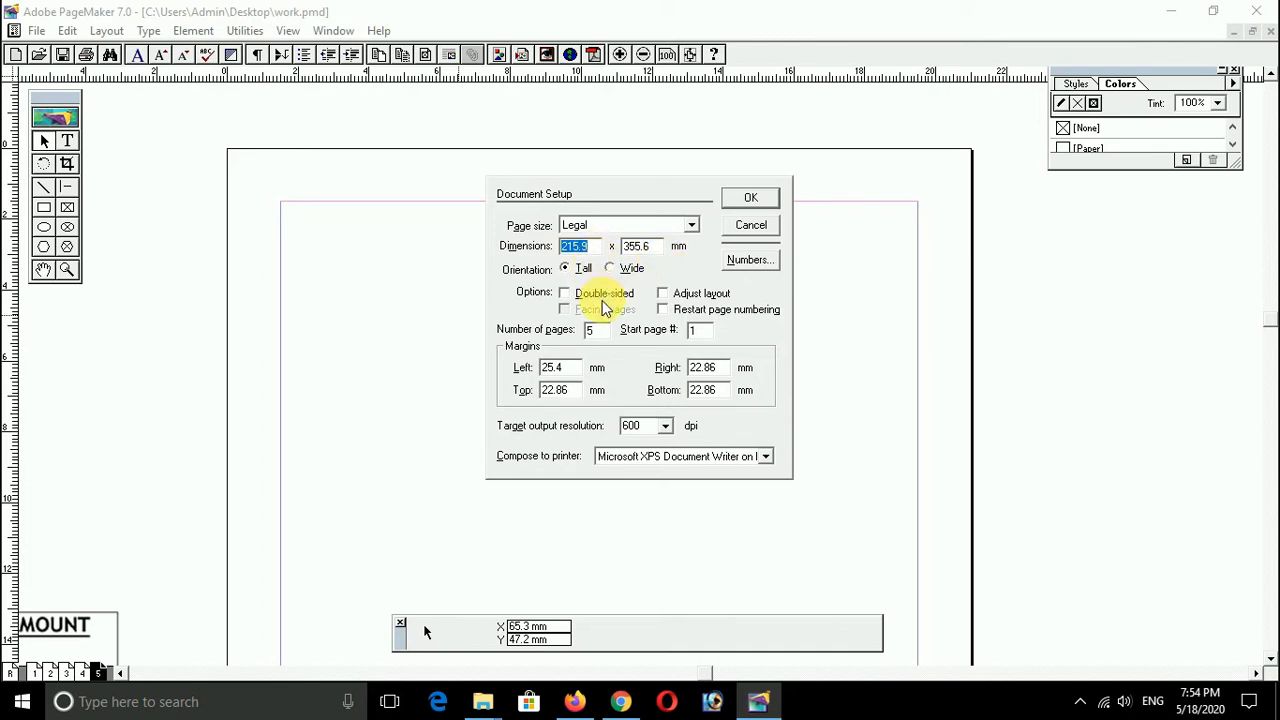
- Set the left, right, top and bottom page margins to 15 mm and apply the document setup
double_click(576, 368)
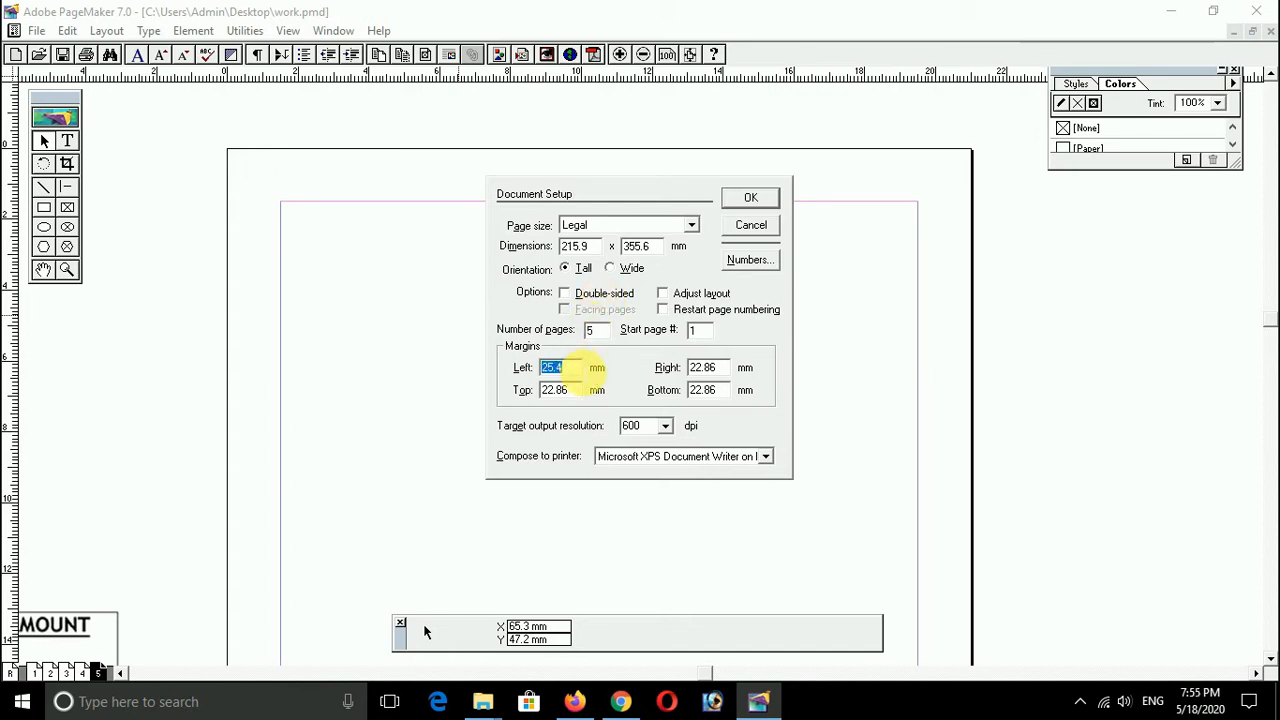
type("15")
key("Tab")
type("15")
key("Tab")
type("15")
key("Tab")
type("15")
key("Tab")
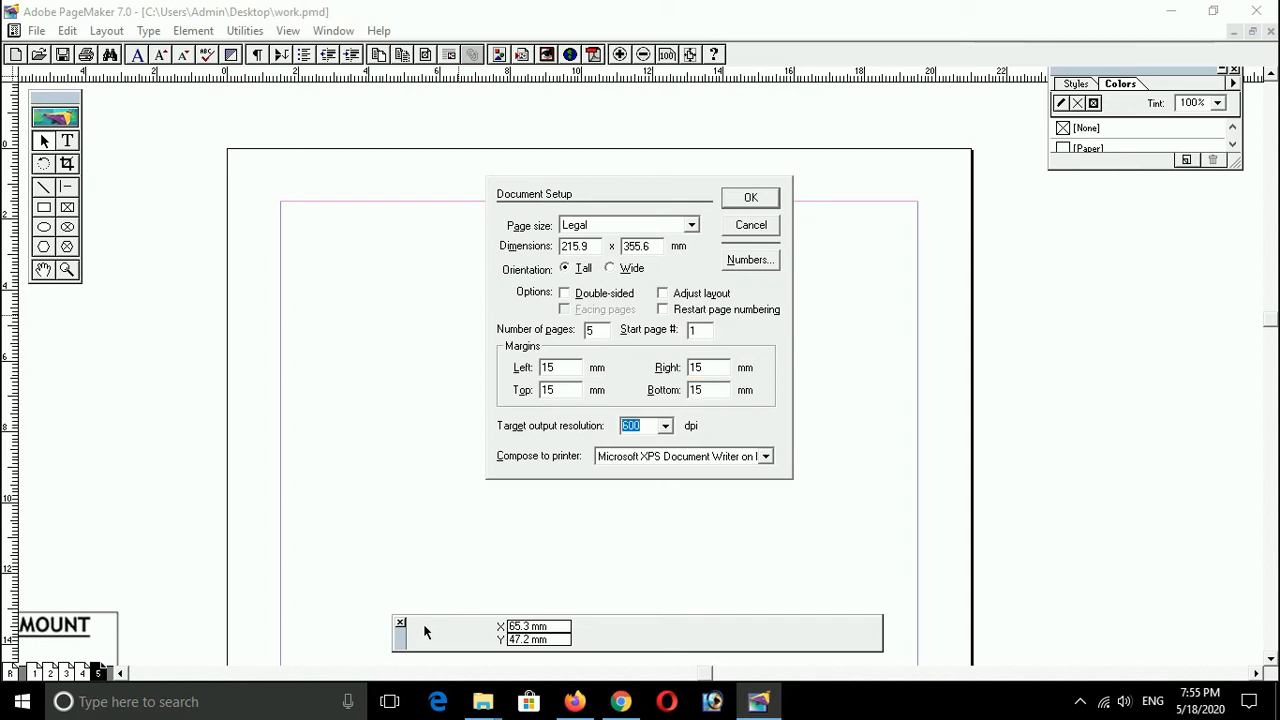
key("Return")
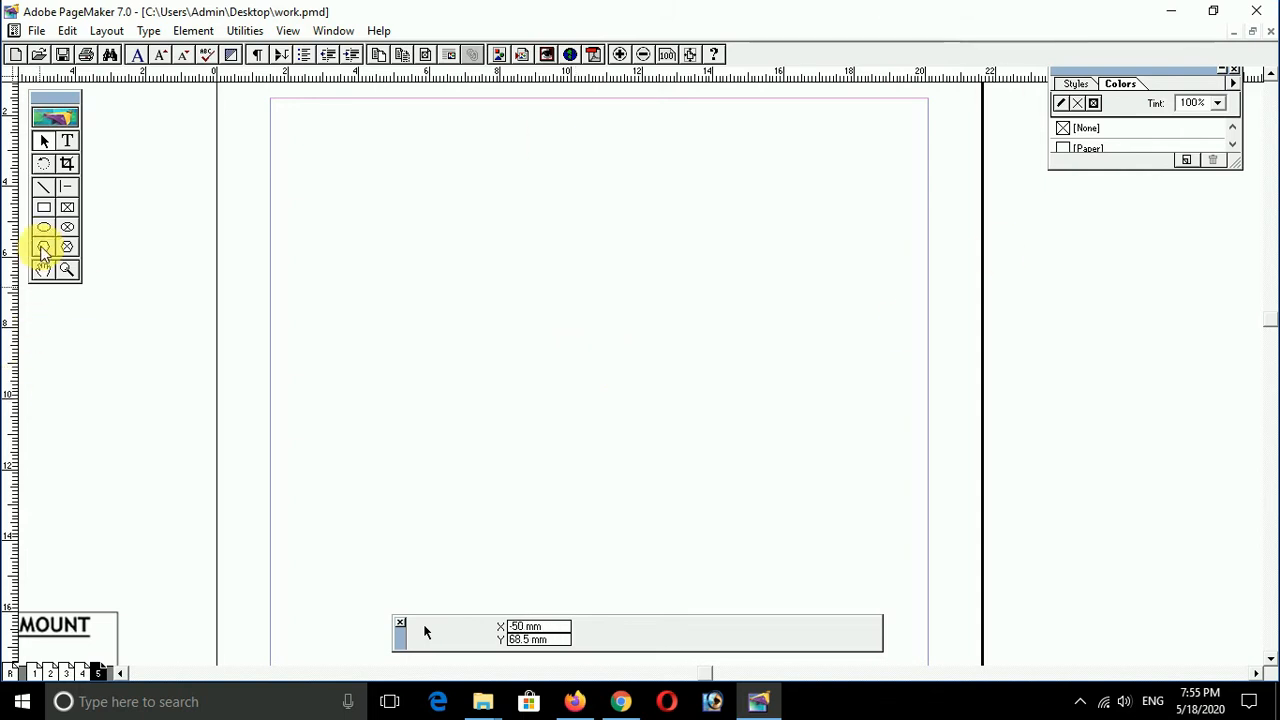
- Draw a rectangle from the upper-left margin corner and set its size to 80 mm wide by 120 mm high
left_click(44, 207)
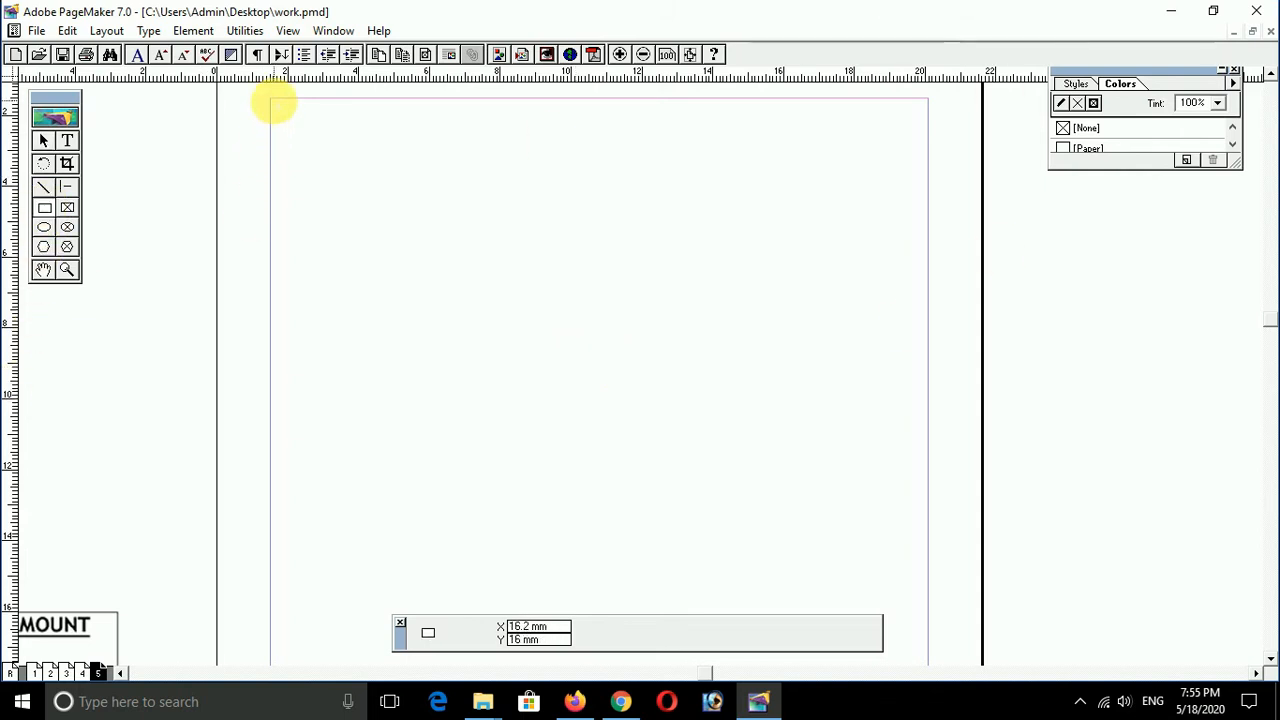
left_click_drag(274, 101, 486, 373)
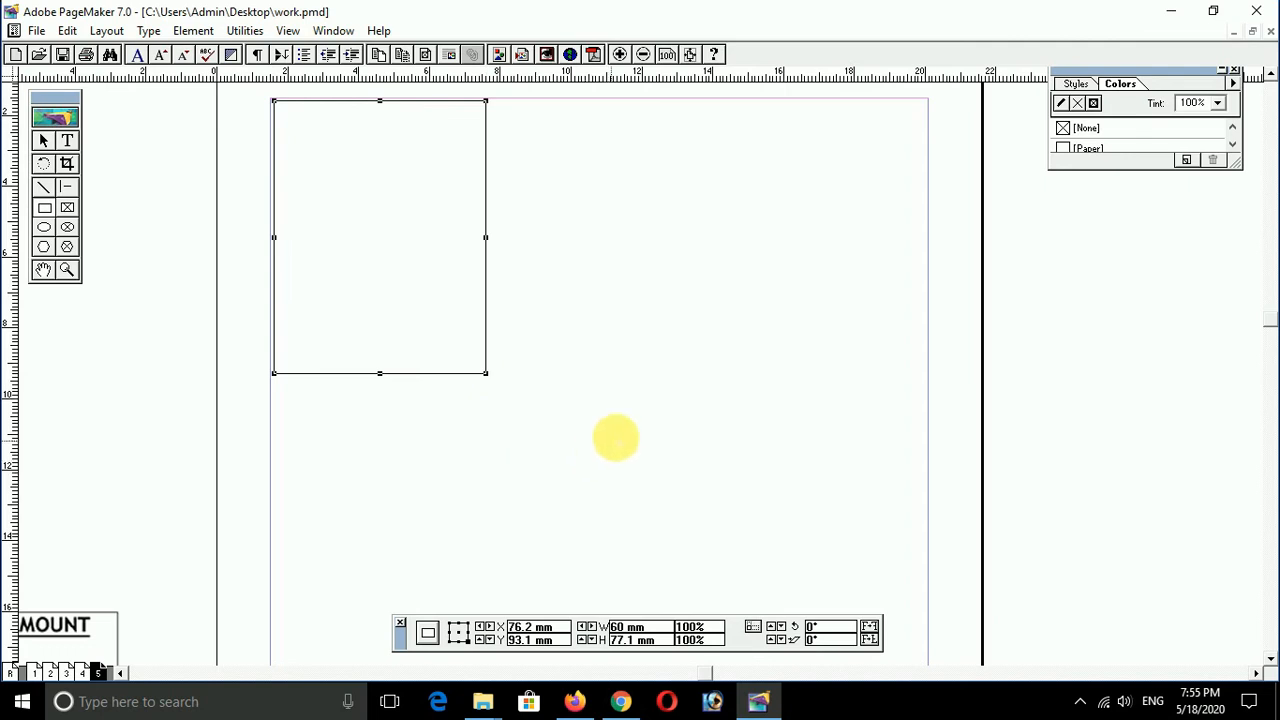
key("ctrl+grave")
key("Tab")
key("Tab")
type("80")
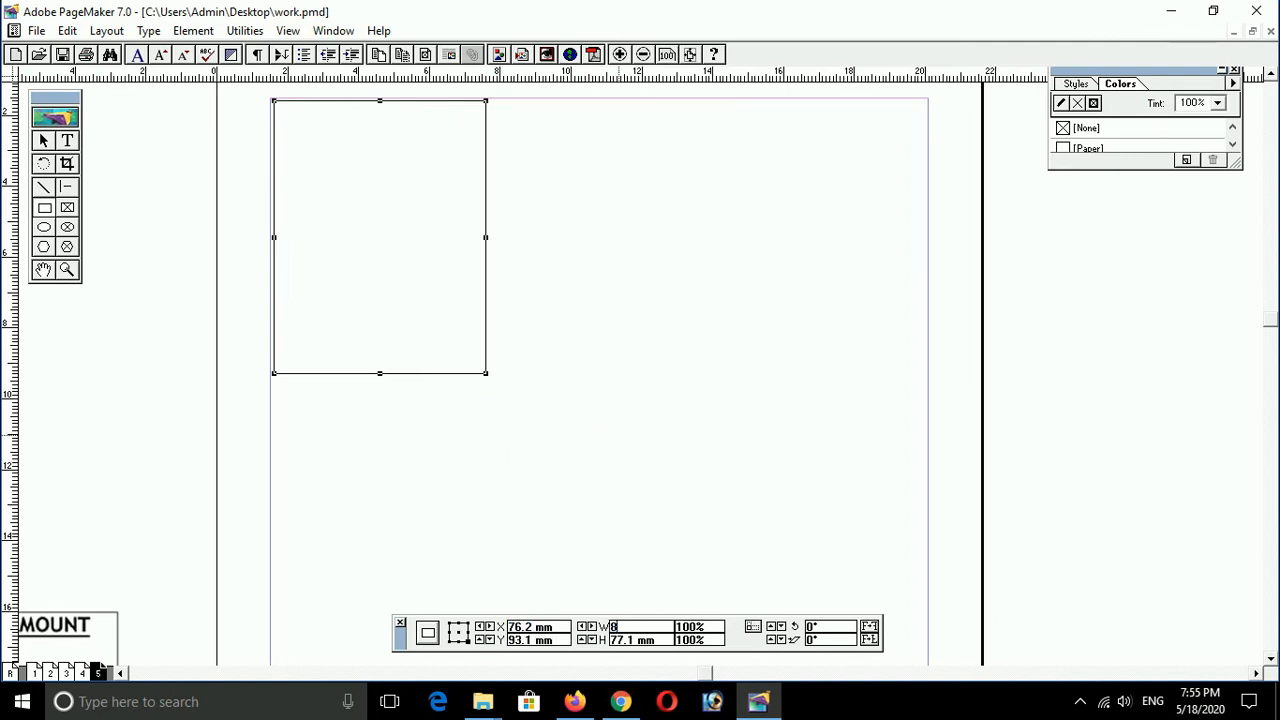
key("Tab")
type("120")
key("Return")
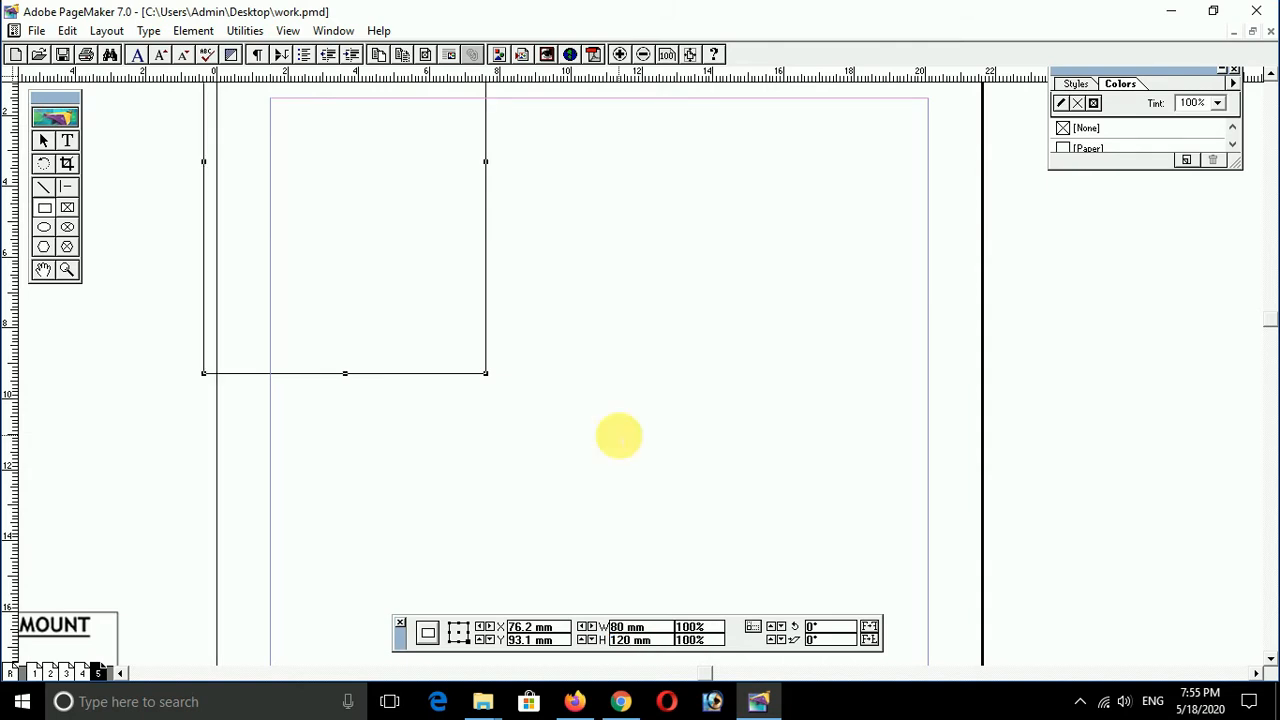
- Move the rectangle so its upper-left corner sits on the page's upper-left margin corner
left_click(630, 428)
left_click_drag(437, 385, 497, 520)
left_click(733, 422)
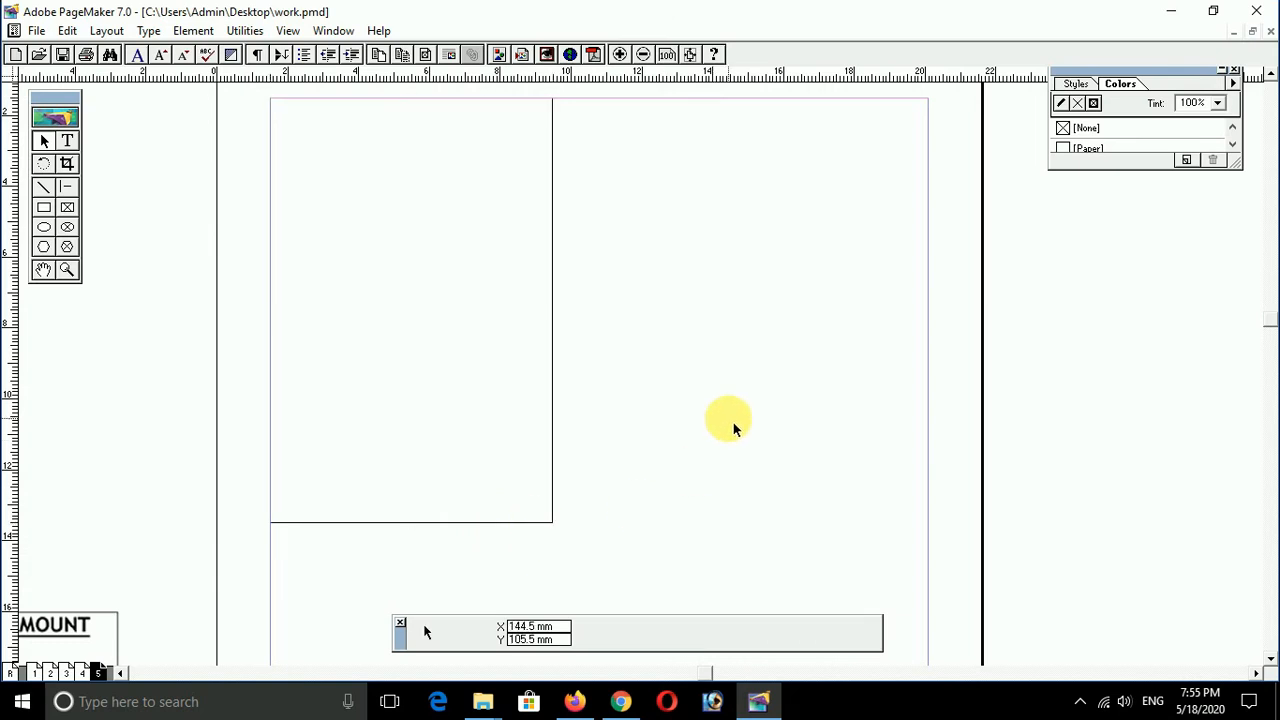
- Place a copy of the rectangle beside the original within the margins and delete that copy
left_click(554, 447)
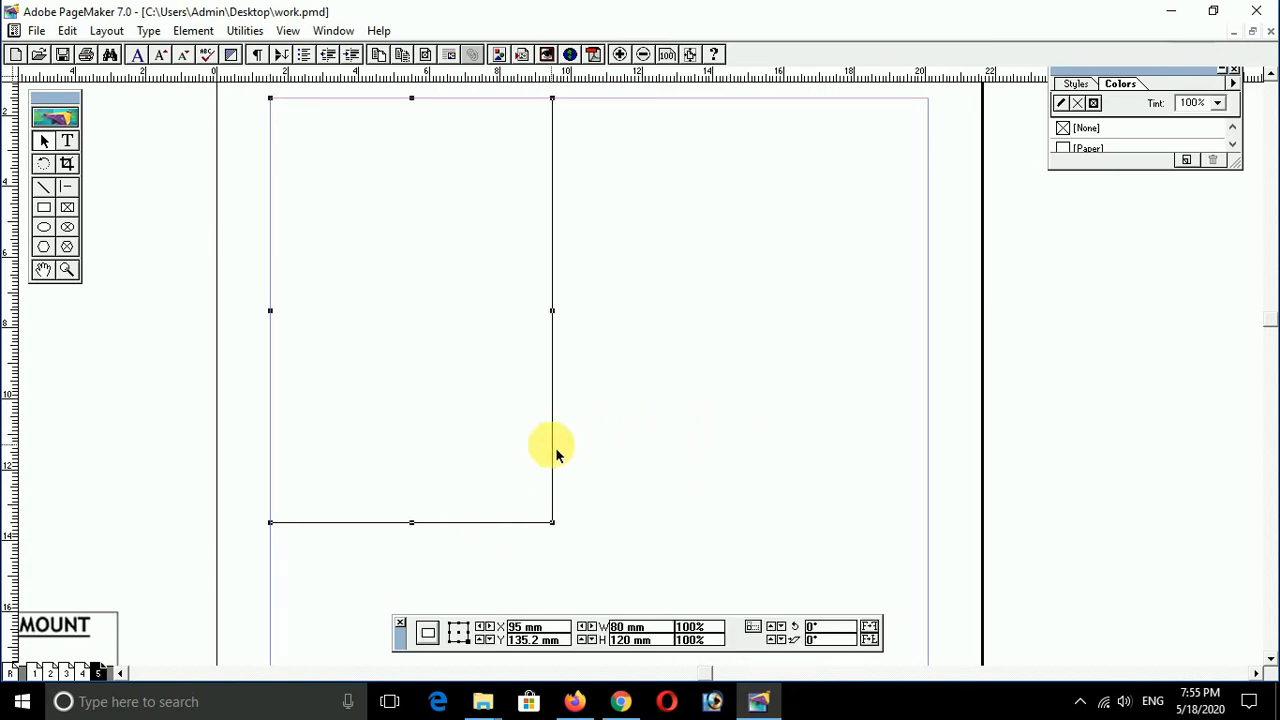
left_click_drag(557, 455, 912, 507)
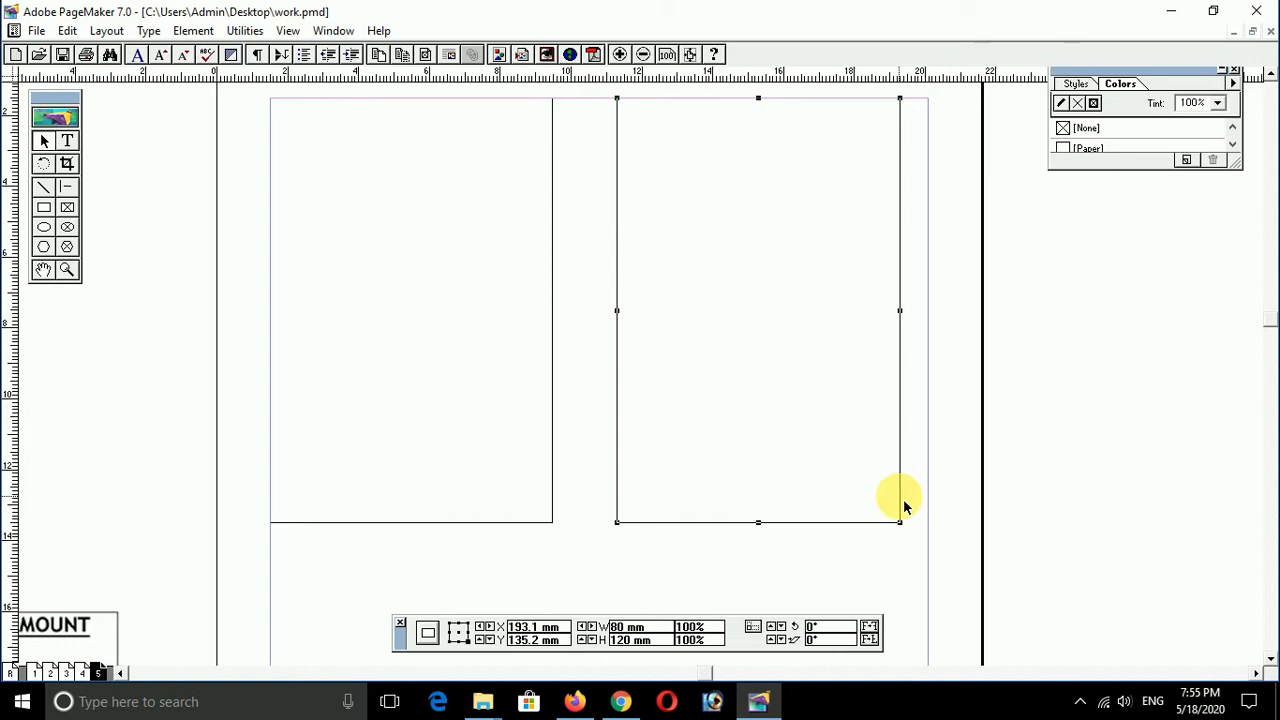
key("Delete")
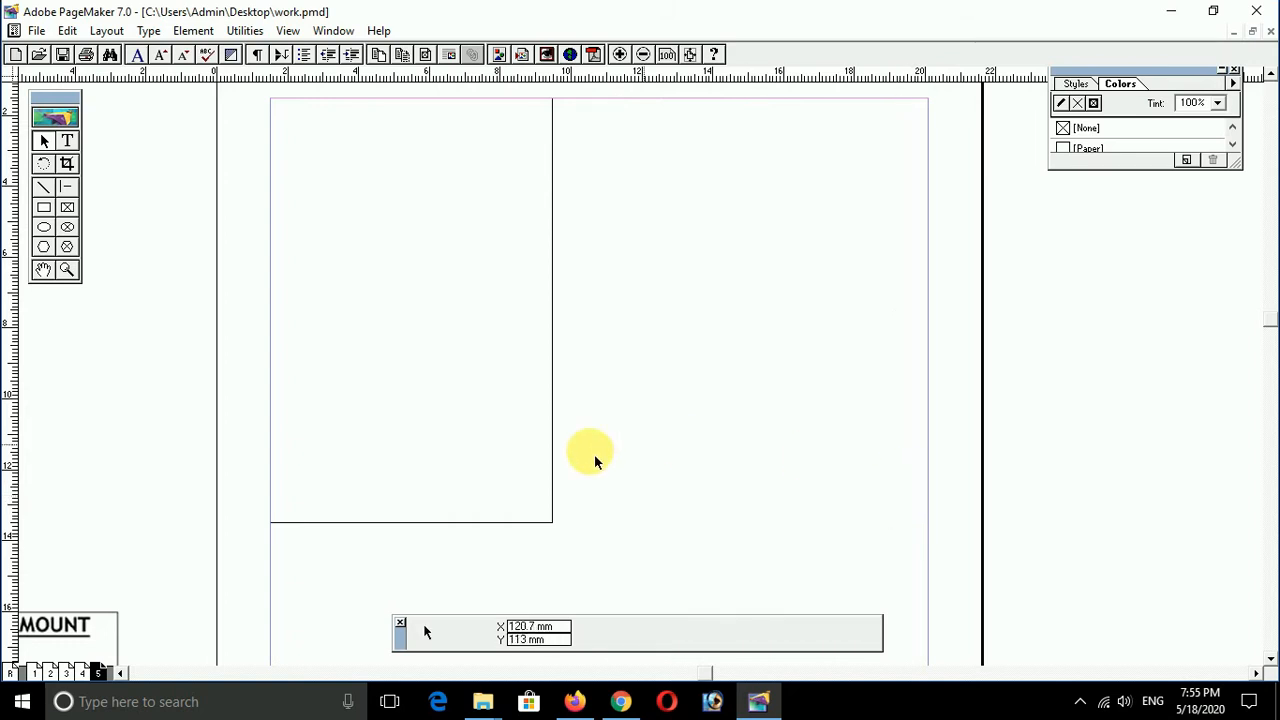
- Give the rectangle slightly rounded corners using the second of the six Rounded Corners styles
left_click(298, 522)
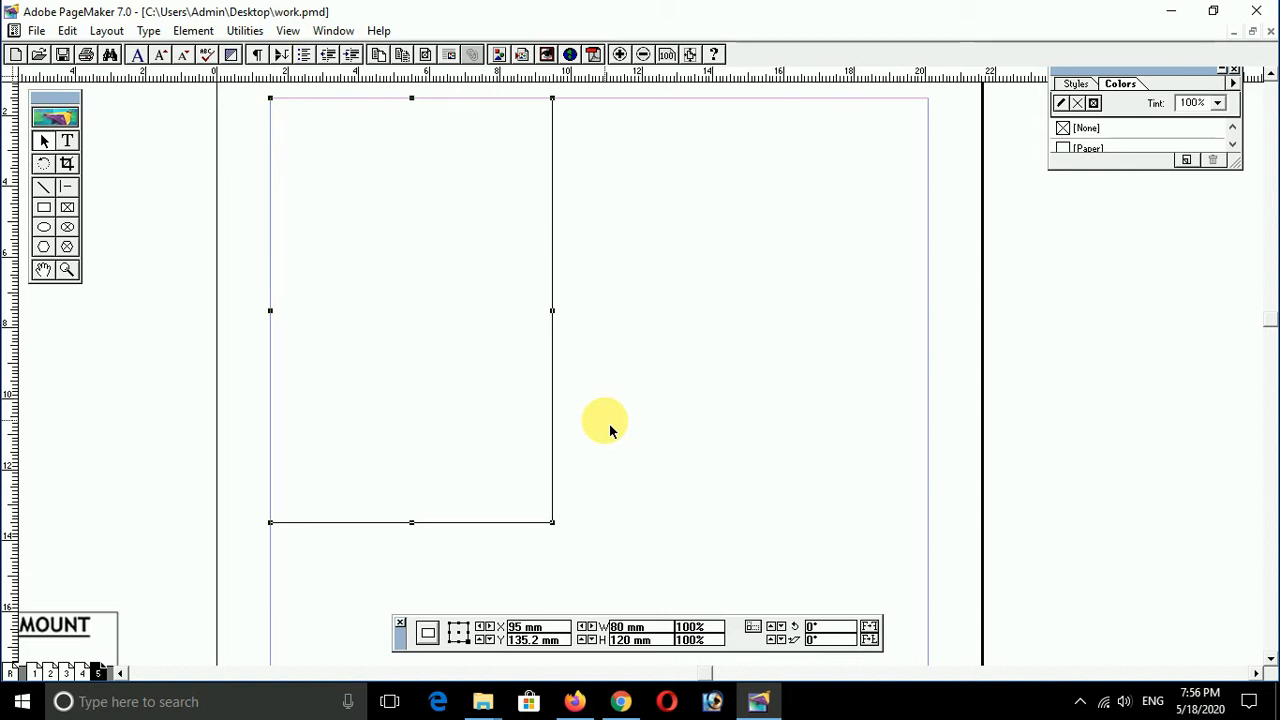
right_click(556, 414)
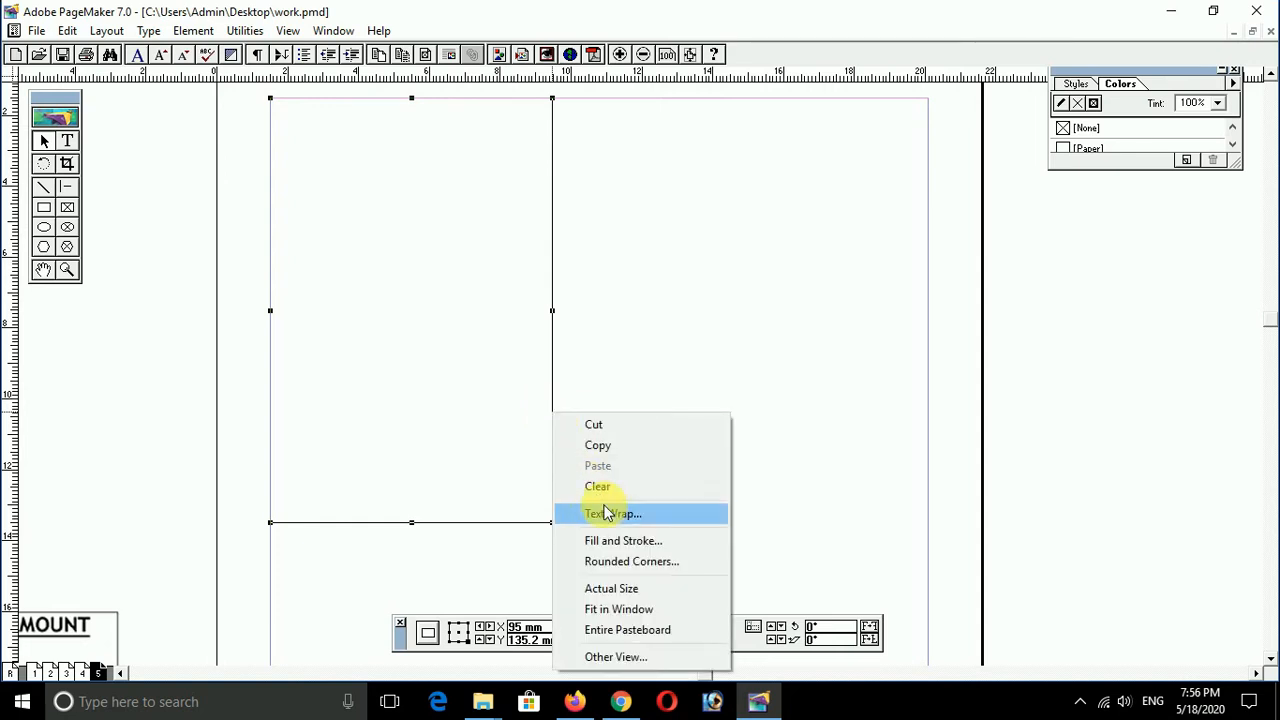
left_click(614, 563)
left_click(603, 290)
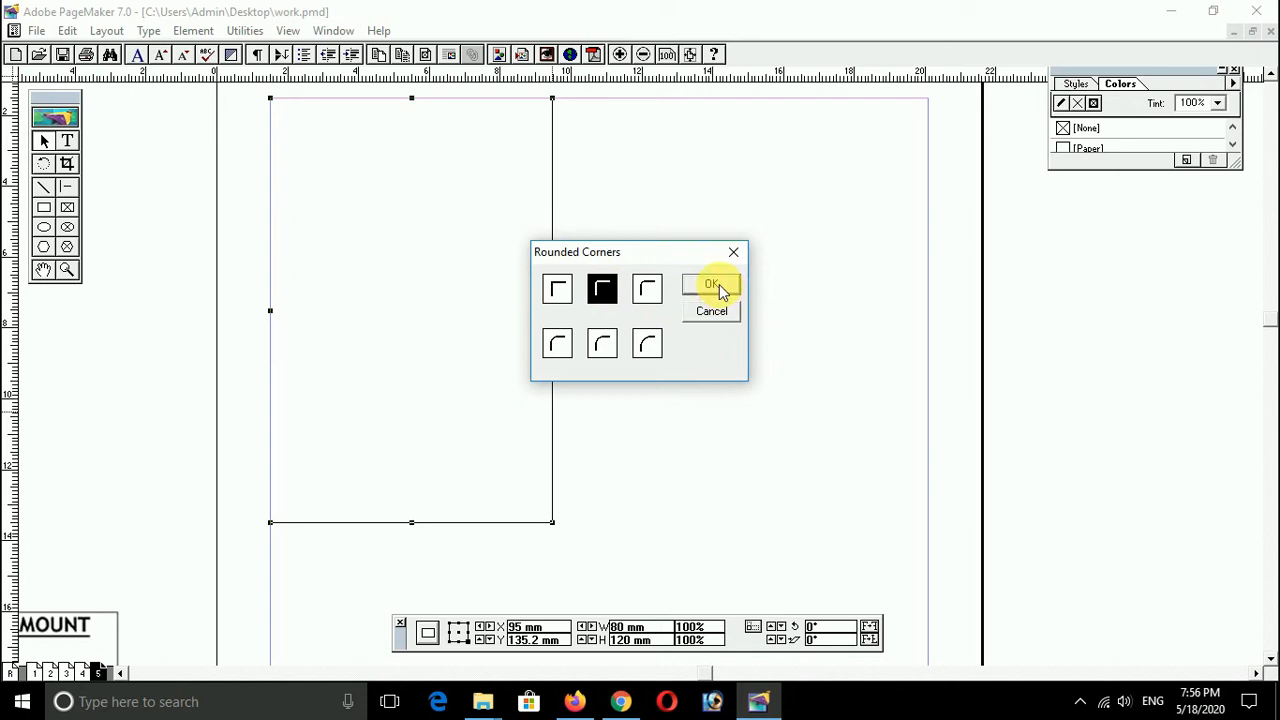
left_click(712, 286)
left_click(723, 288)
left_click(551, 232)
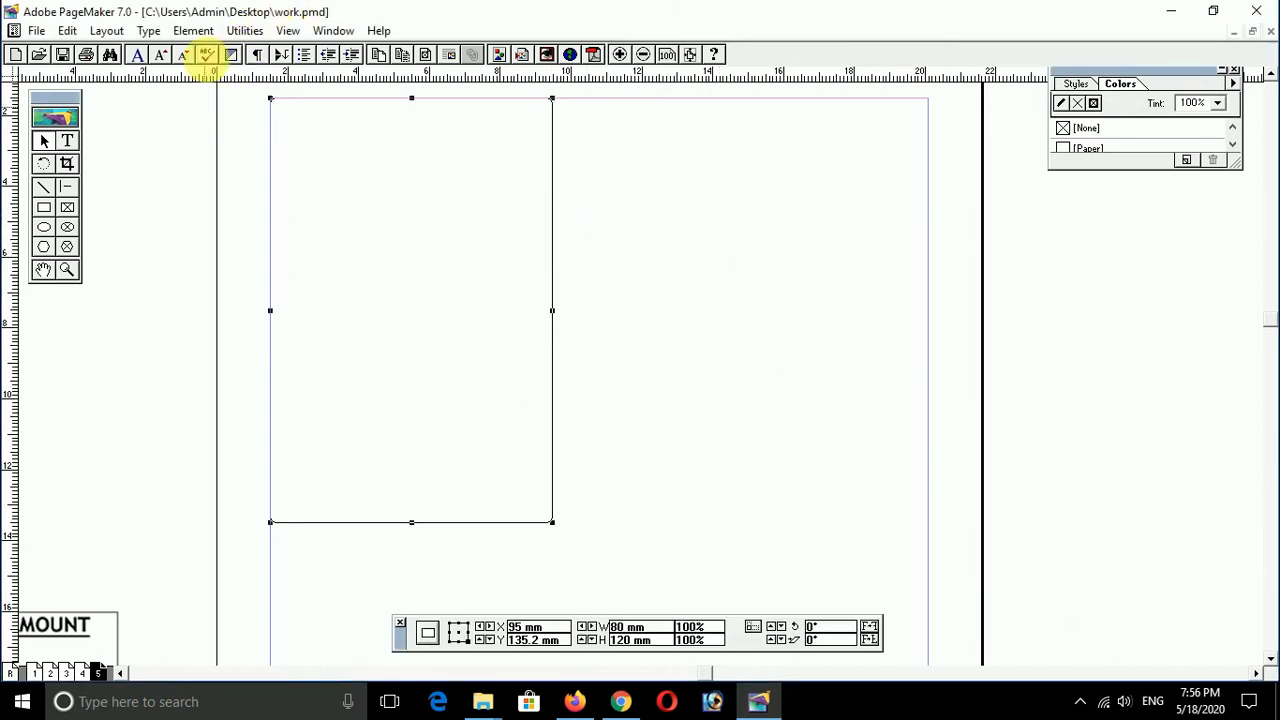
- Apply the 5pt double-line stroke with a thick outer and thin inner line to the rectangle
left_click(193, 30)
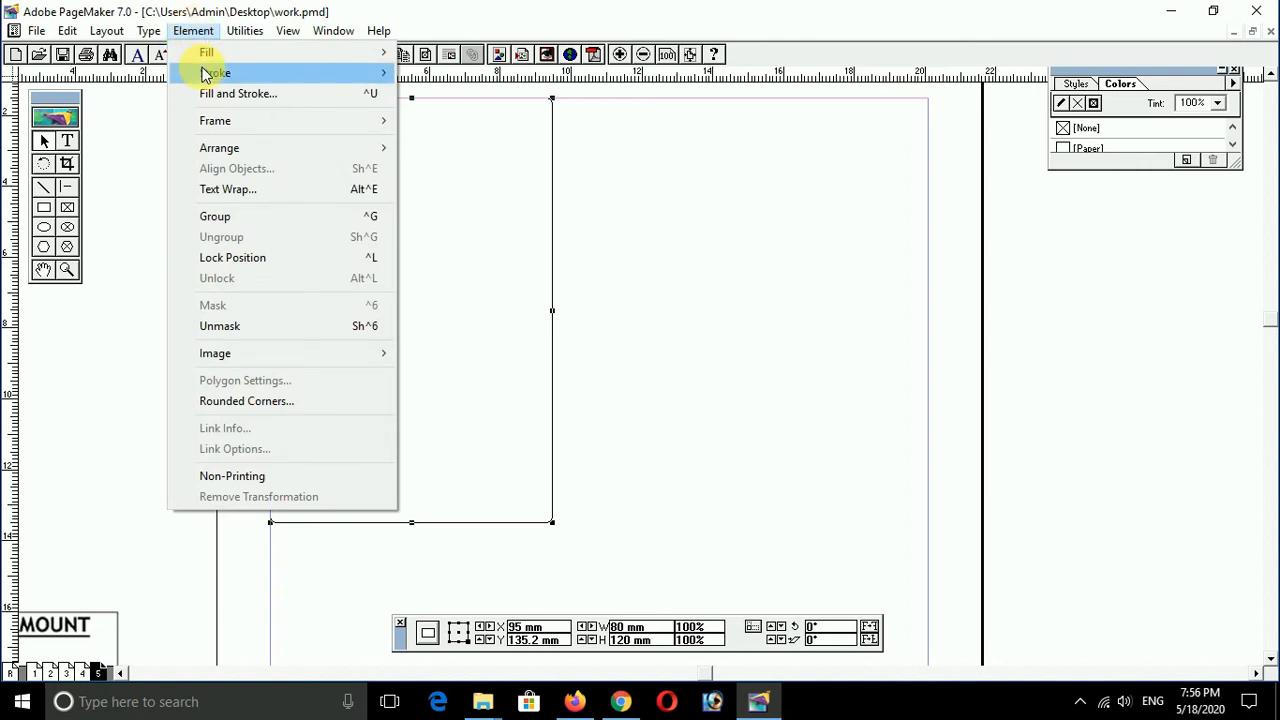
mouse_move(204, 76)
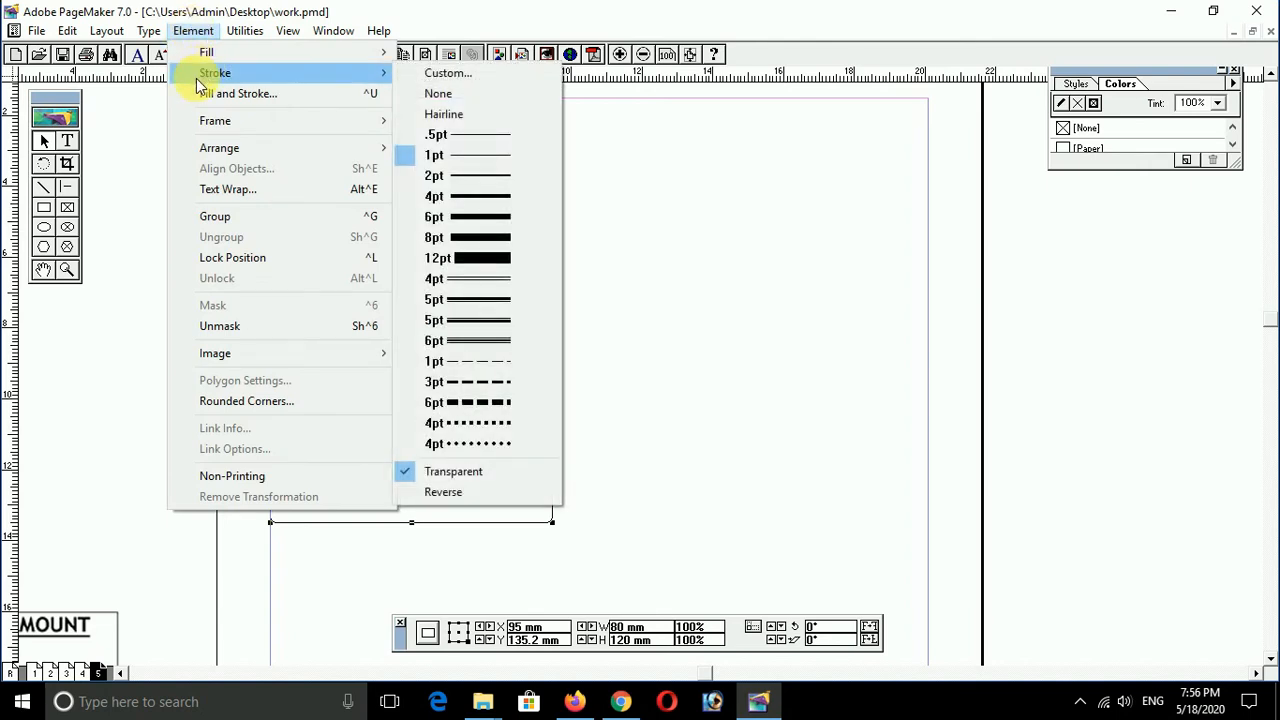
left_click(469, 301)
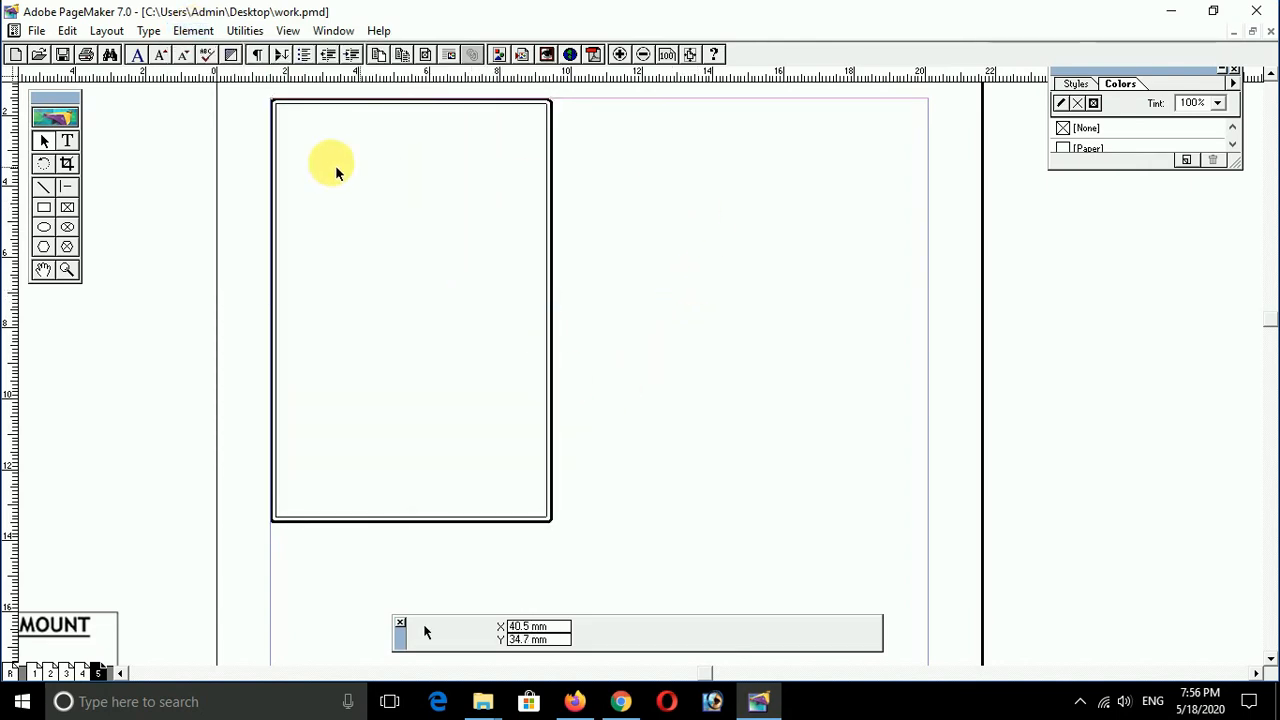
left_click(413, 102)
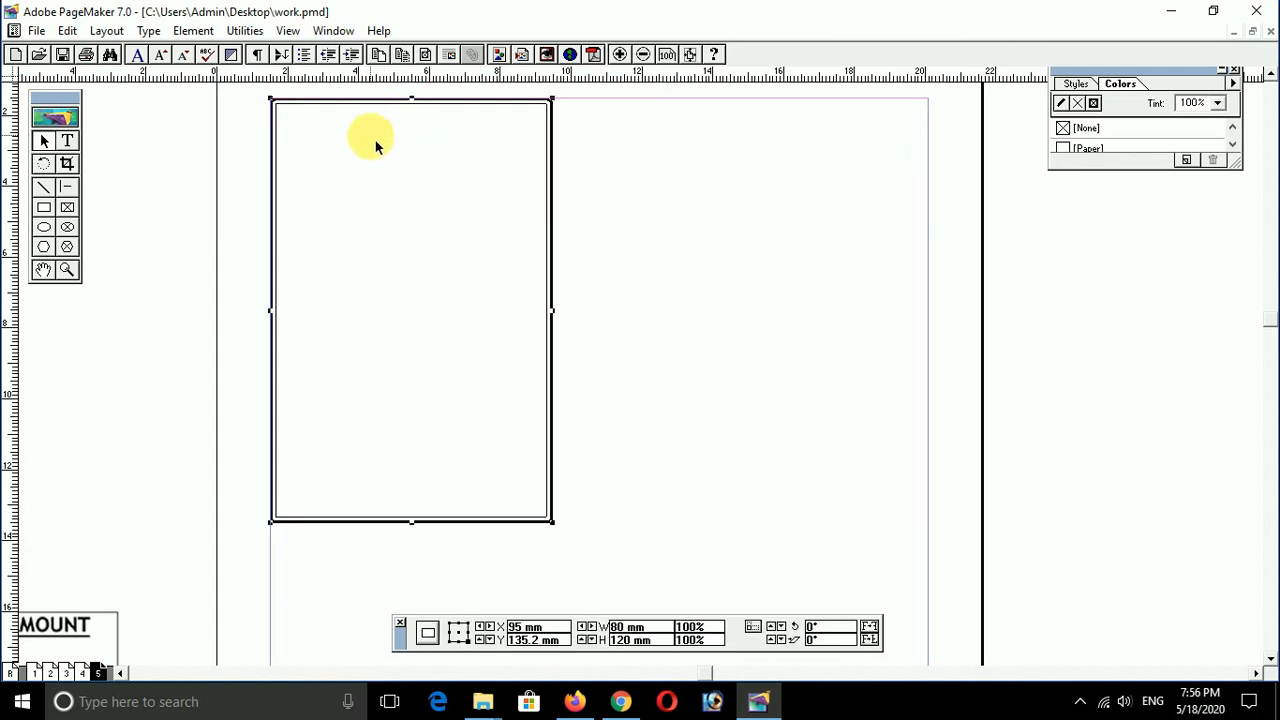
- Add a text block near the top inside the frame reading "No." followed by "Date.........."
left_click(43, 269)
left_click_drag(276, 248, 394, 266)
left_click(66, 141)
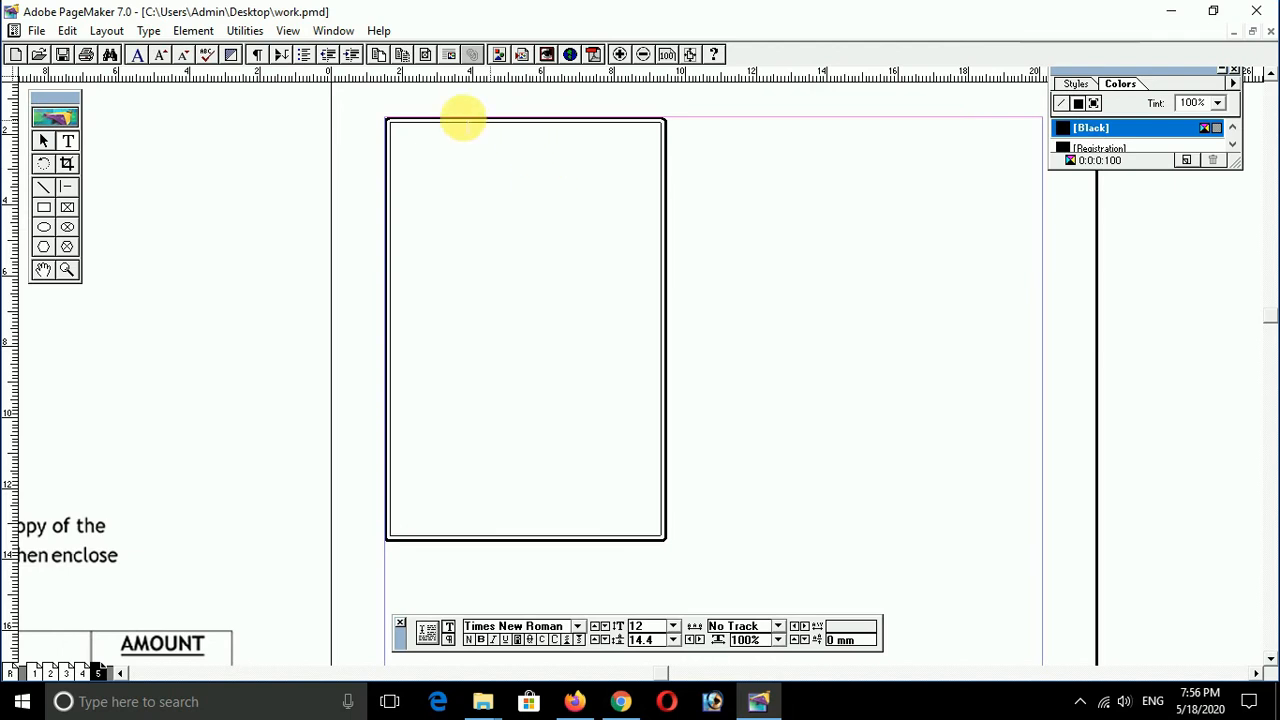
left_click_drag(392, 145, 657, 298)
type("No.    ")
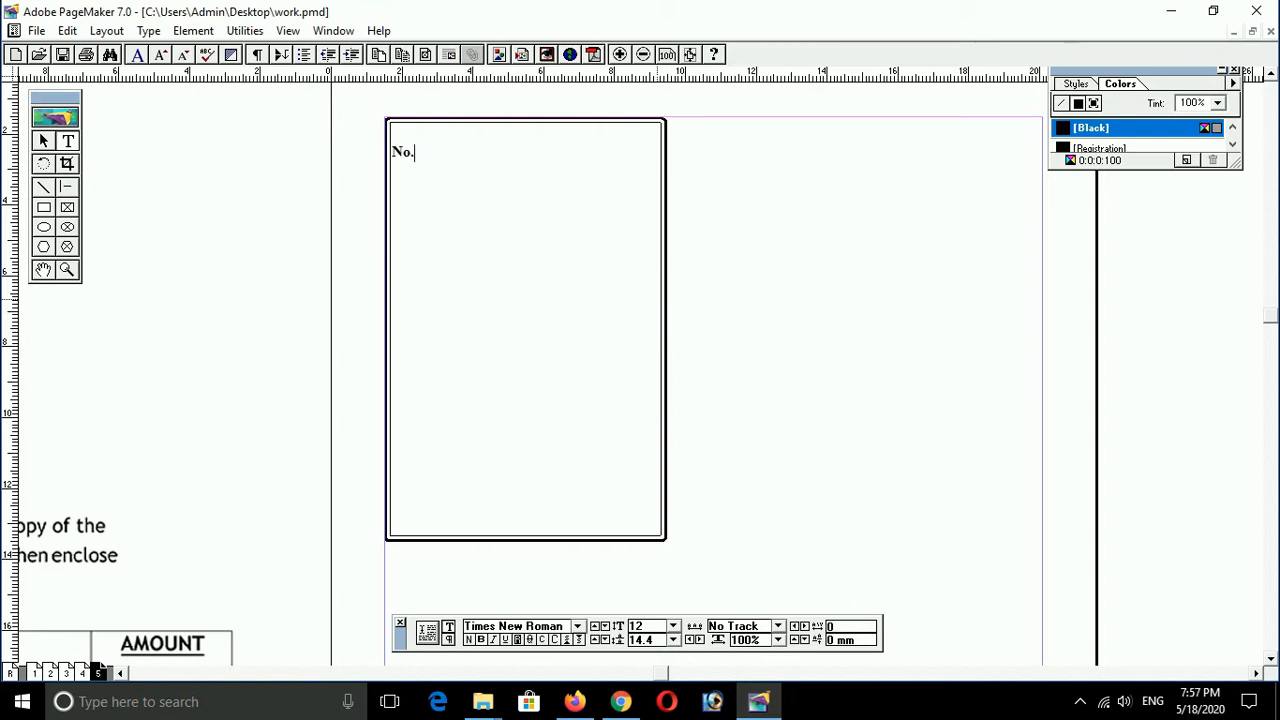
type("Date..........")
- Force-justify the No. and Date line across the frame and add four more dots after Date
key("ctrl+a")
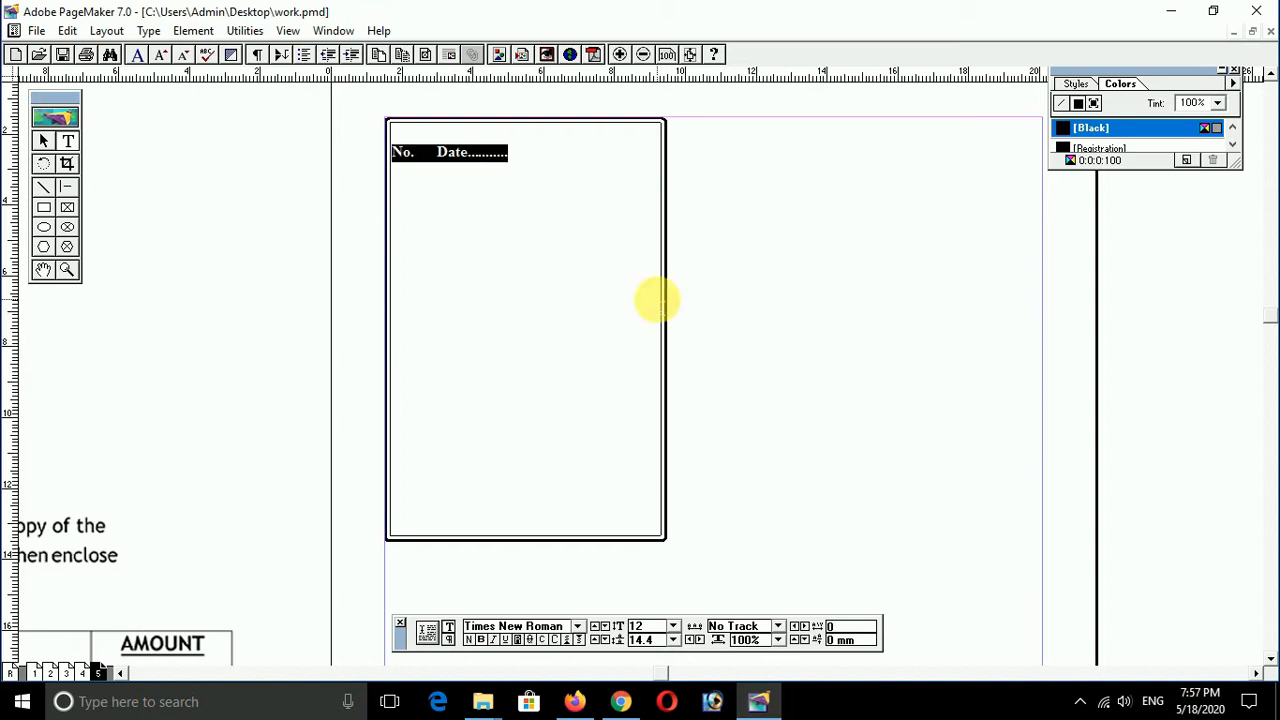
key("ctrl+shift+f")
left_click(656, 300)
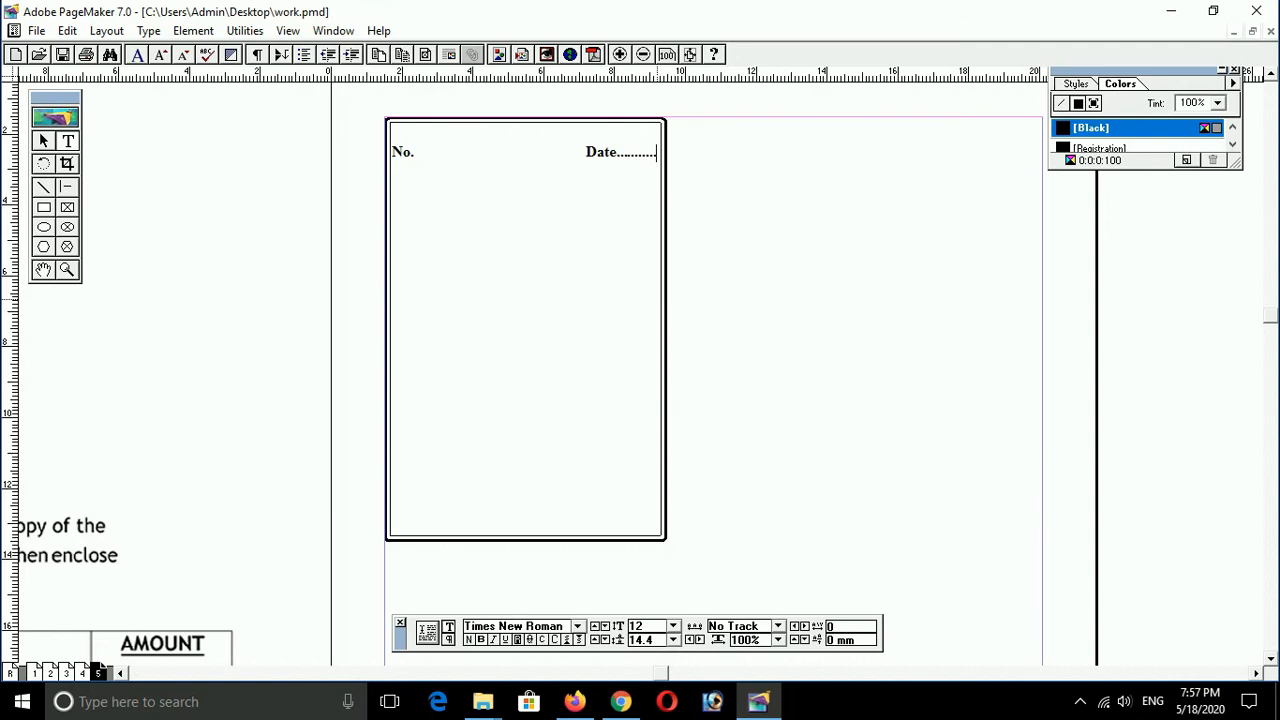
type("....")
key("Escape")
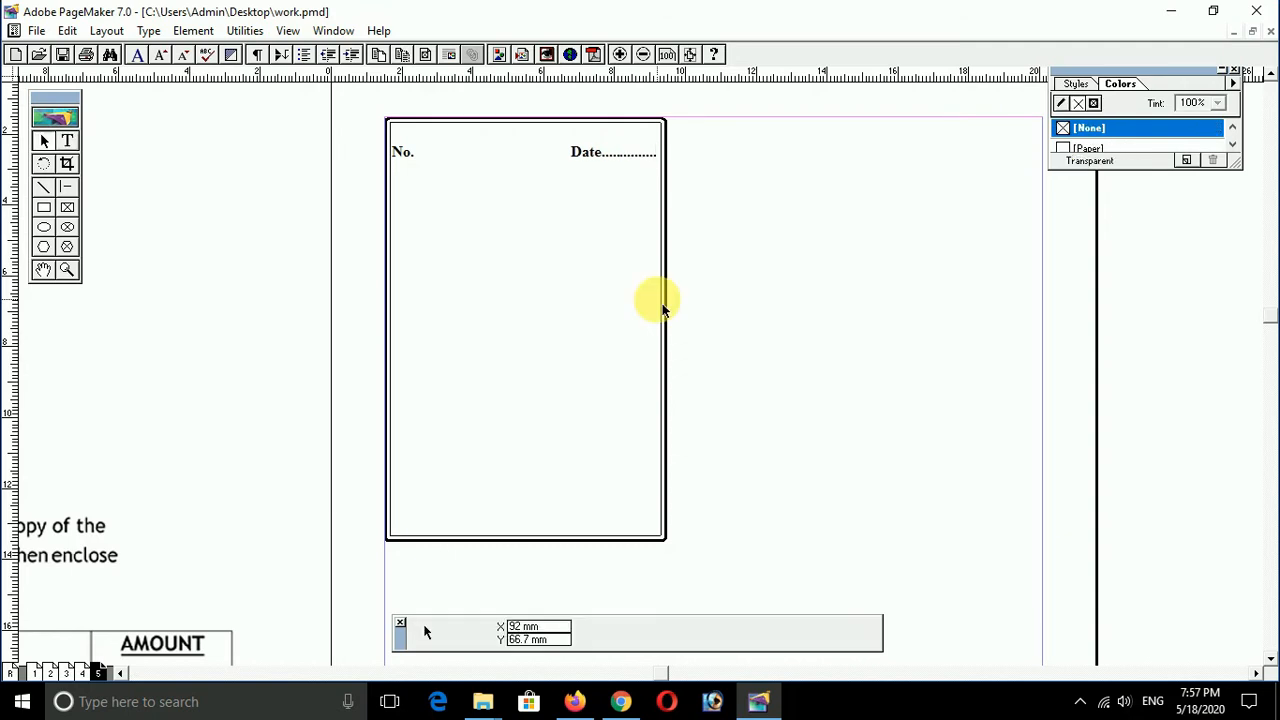
- Nudge the No. and Date line up to the frame's top edge and place a copy directly below it
left_click(571, 155)
key("Up")
key("Up")
key("Up")
key("Up")
key("Up")
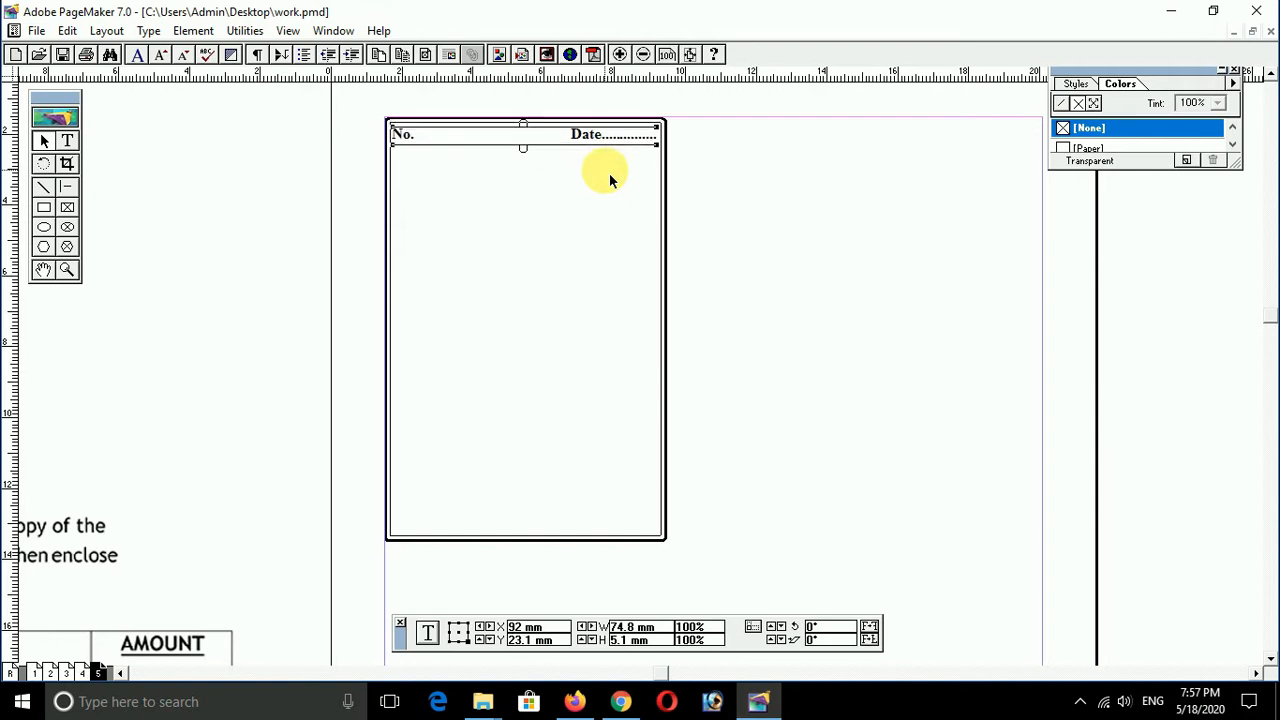
left_click_drag(606, 134, 605, 161)
- Set the font of the upper No. and Date line to Arial
double_click(600, 160)
left_click(603, 134)
triple_click(605, 134)
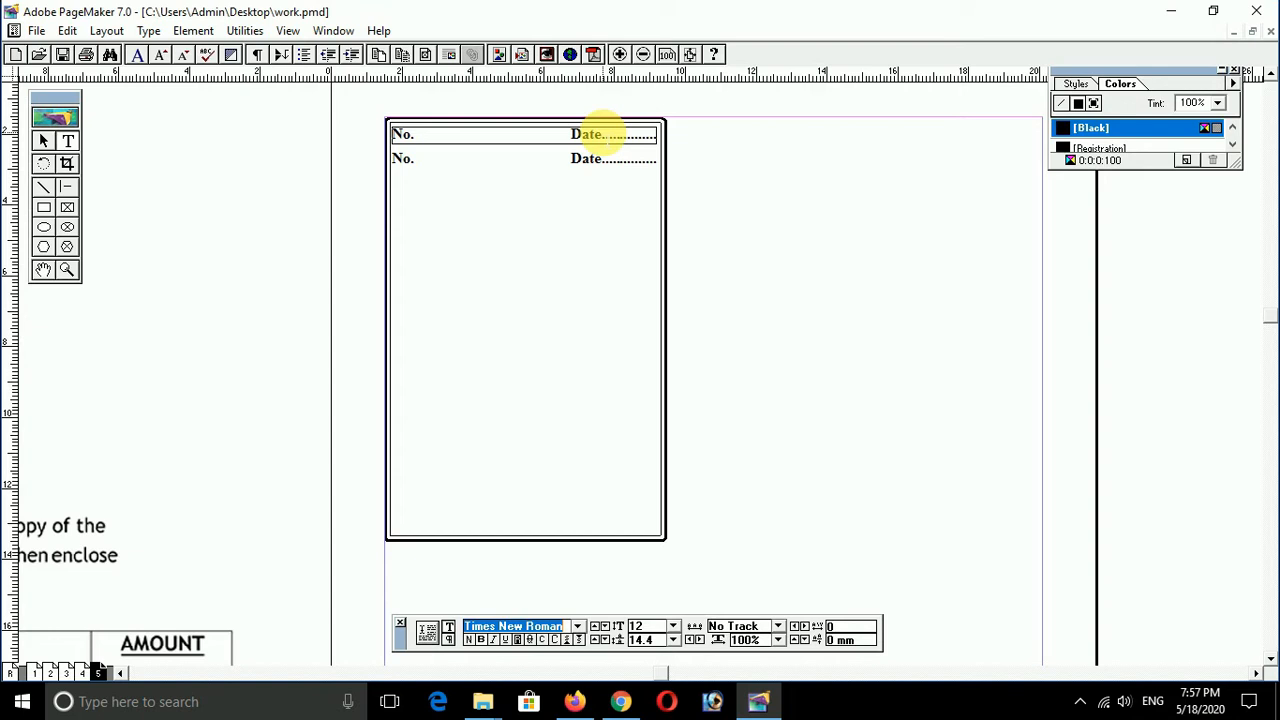
type("Arial")
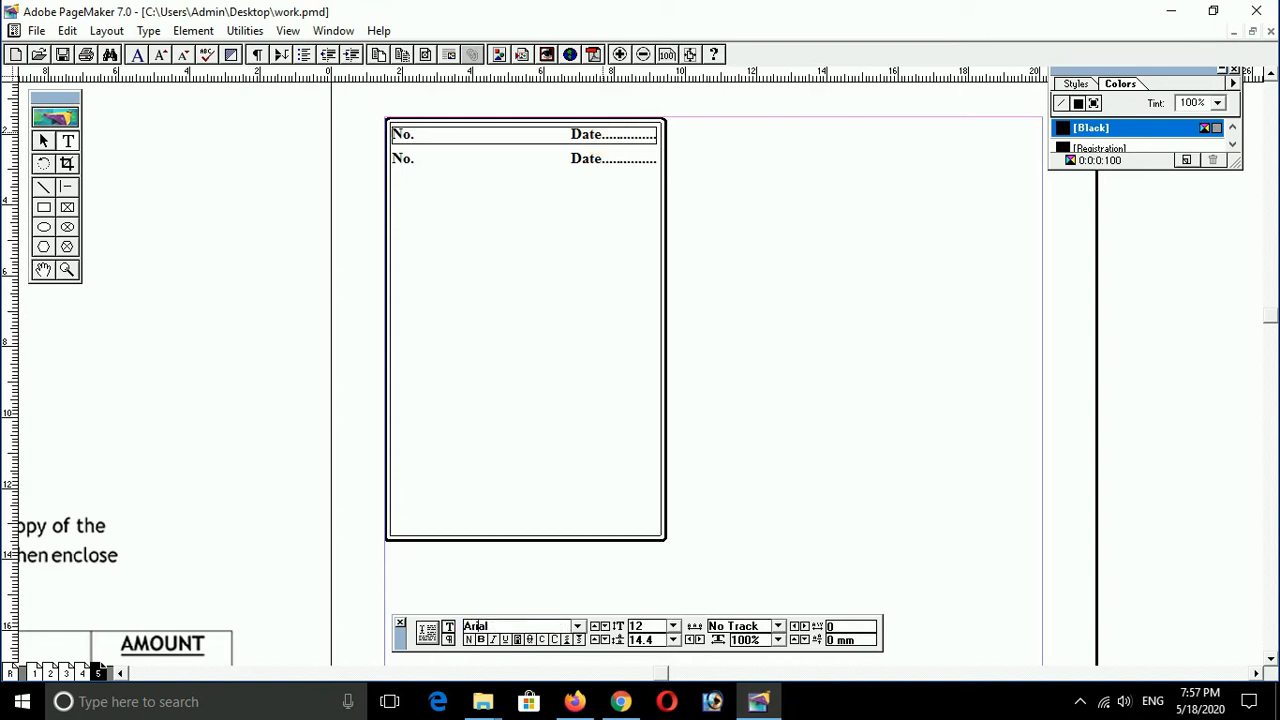
key("Return")
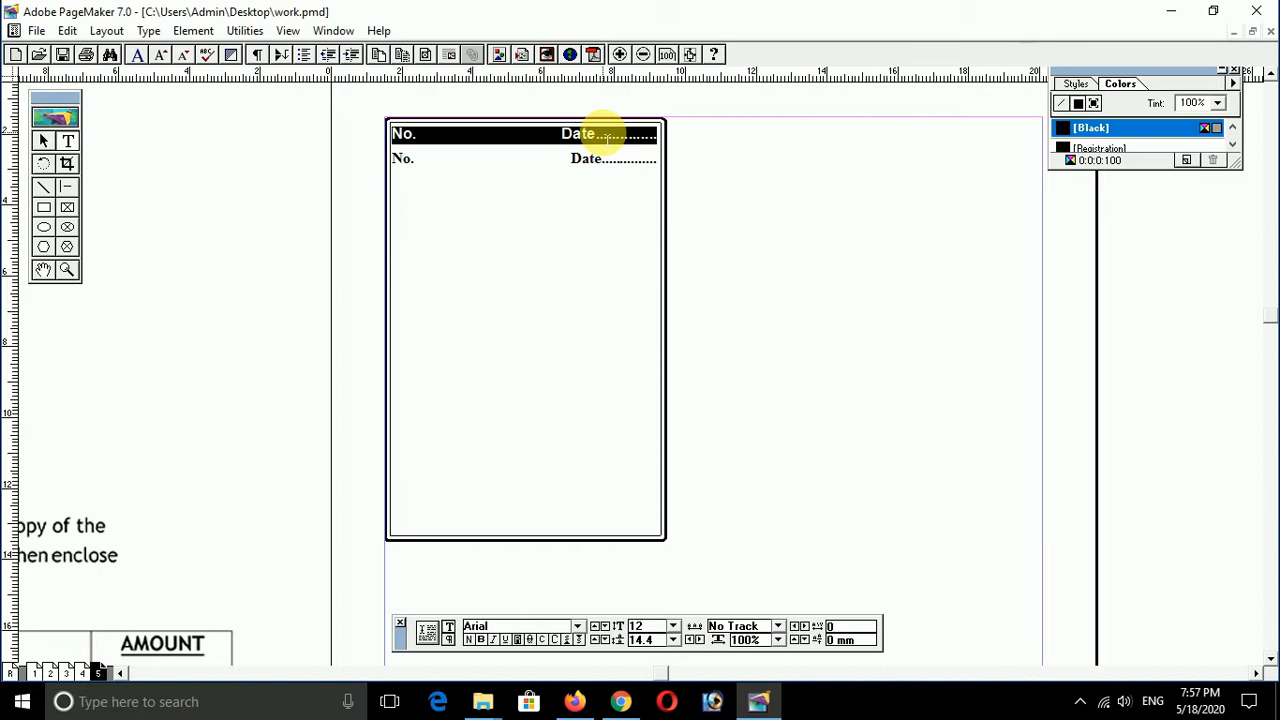
- Set the upper No. and Date line to 11 pt and remove its bold style
key("ctrl+grave")
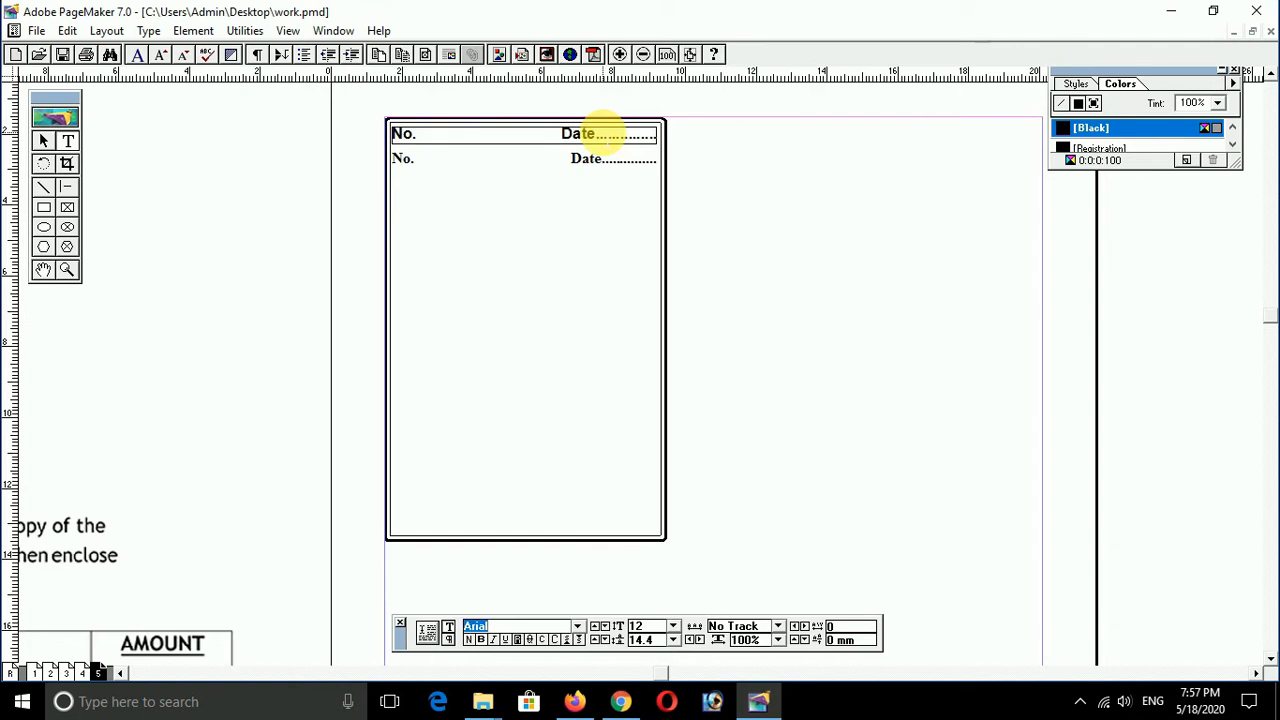
key("Tab")
key("Tab")
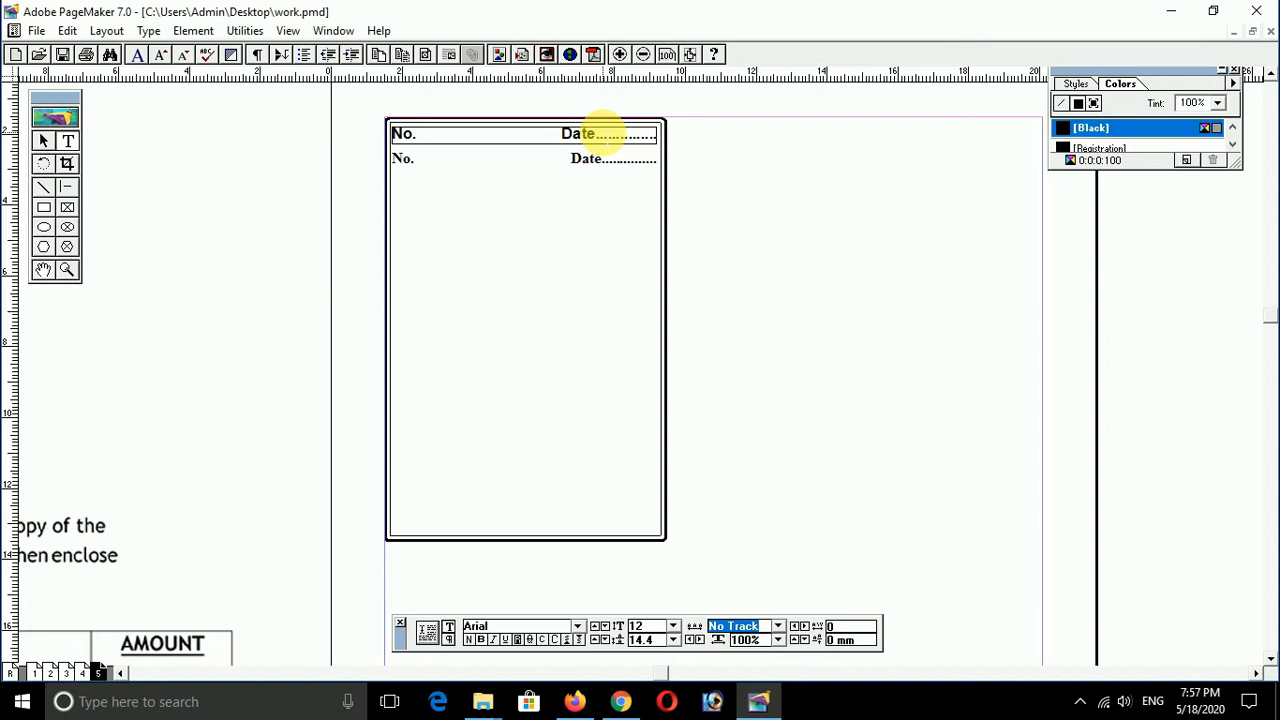
key("Tab")
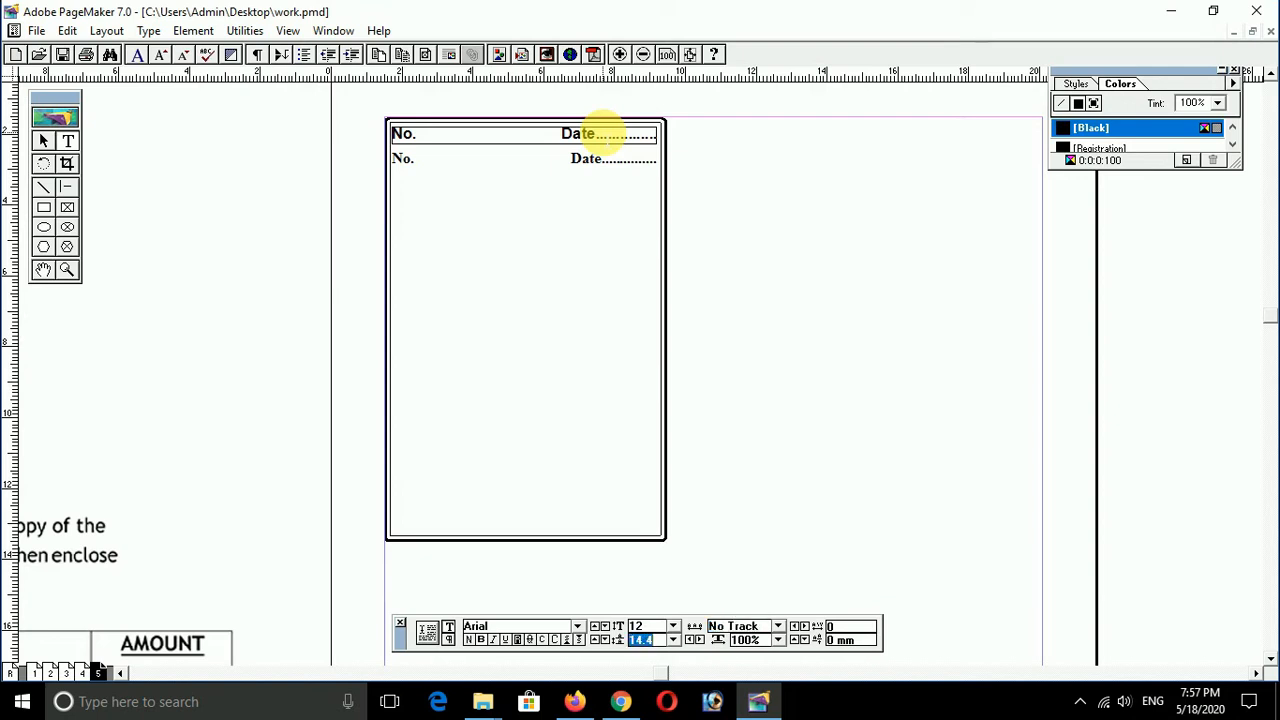
key("shift+Tab")
type("11")
key("Return")
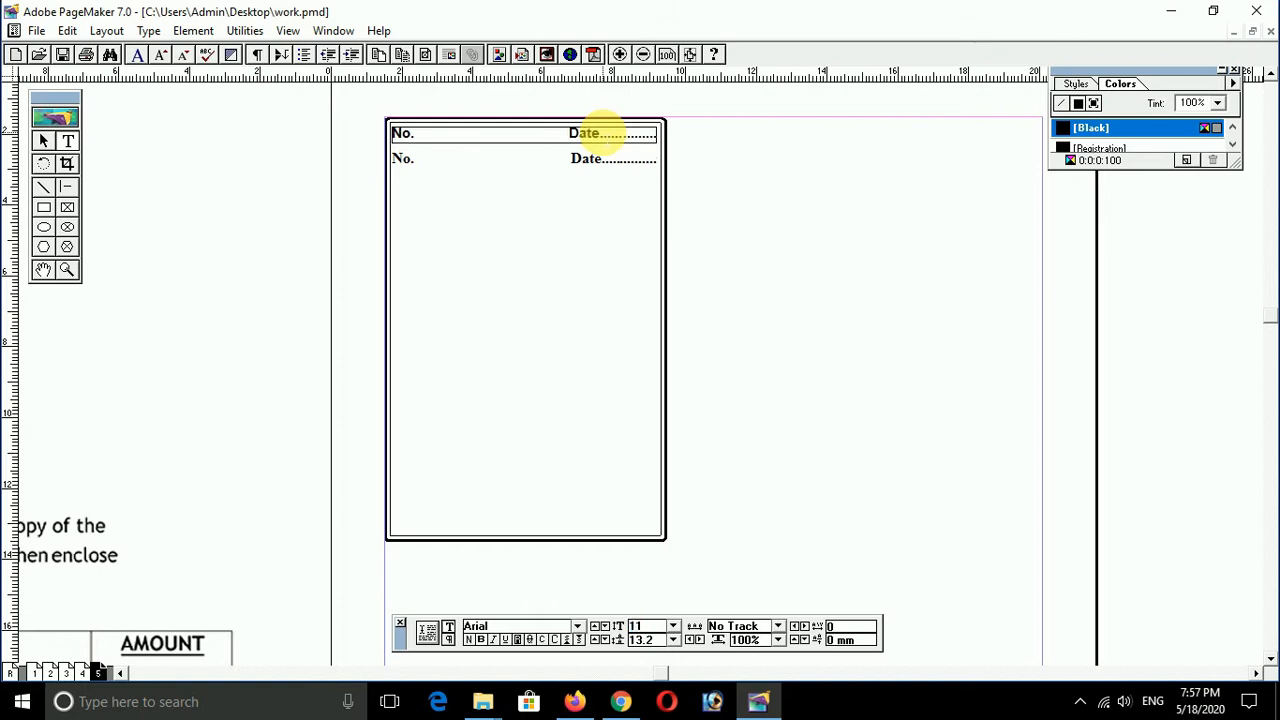
key("ctrl+shift+b")
- Add a text block on the empty page area beside the frame reading "asdfsafasfas"
key("shift+F4")
left_click_drag(722, 155, 1034, 436)
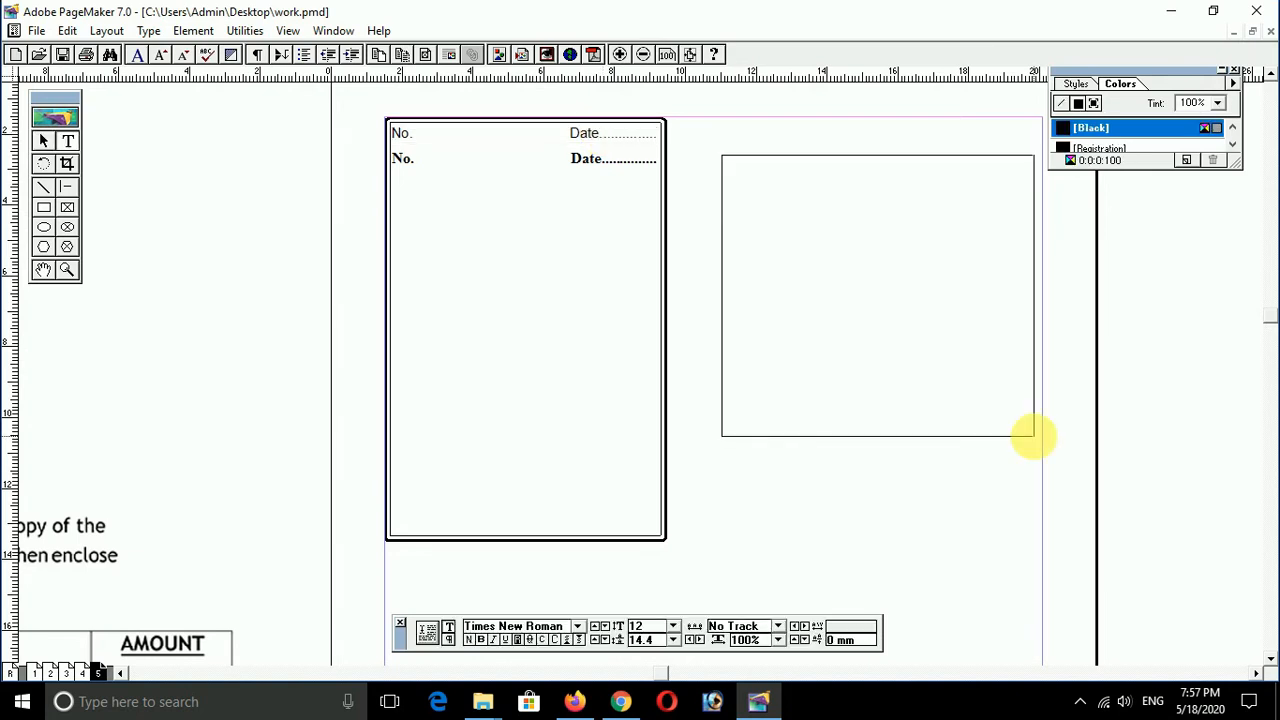
type("asdfsafasfas")
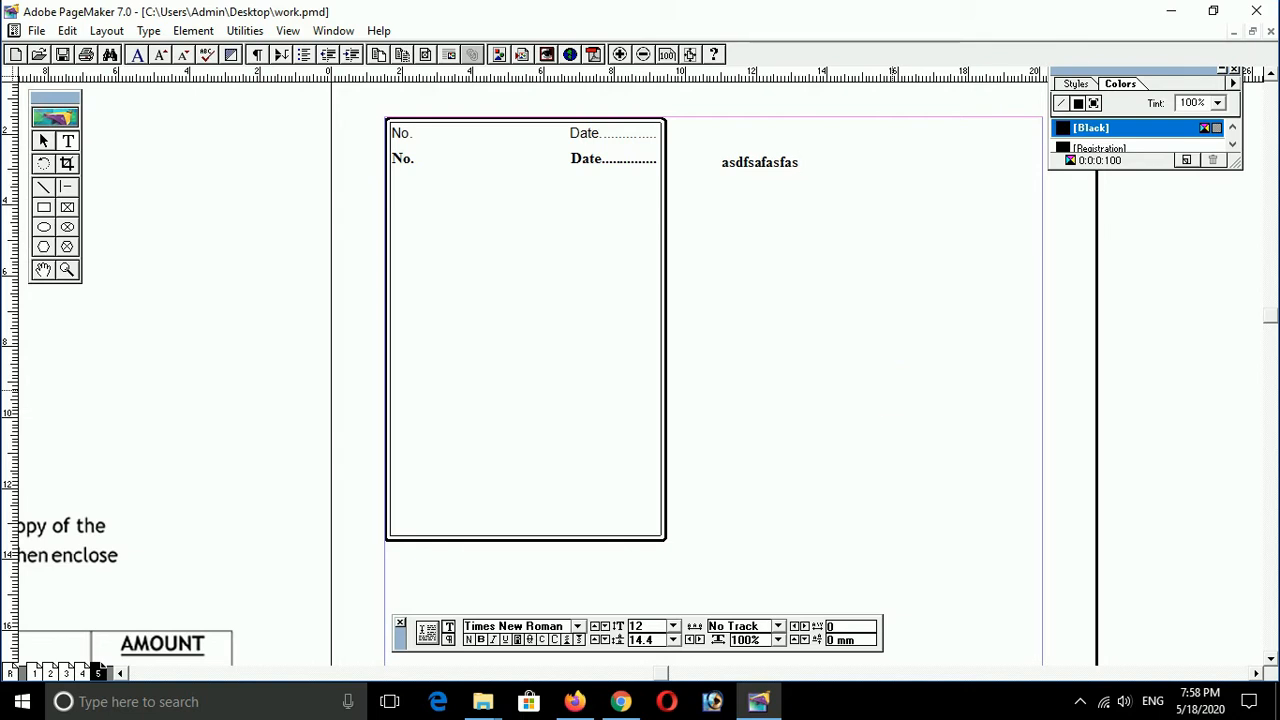
- Change the type style at the end of the sample text from Bold to Normal in the character specifications
key("ctrl+t")
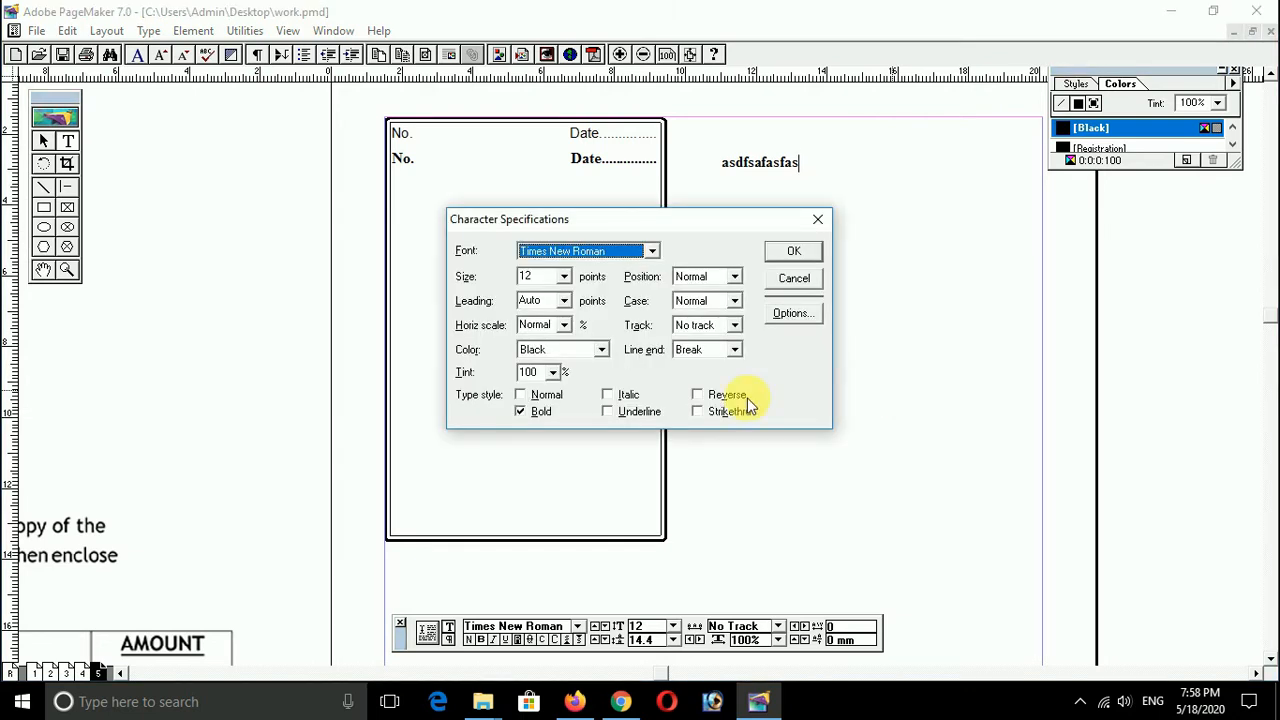
left_click(521, 412)
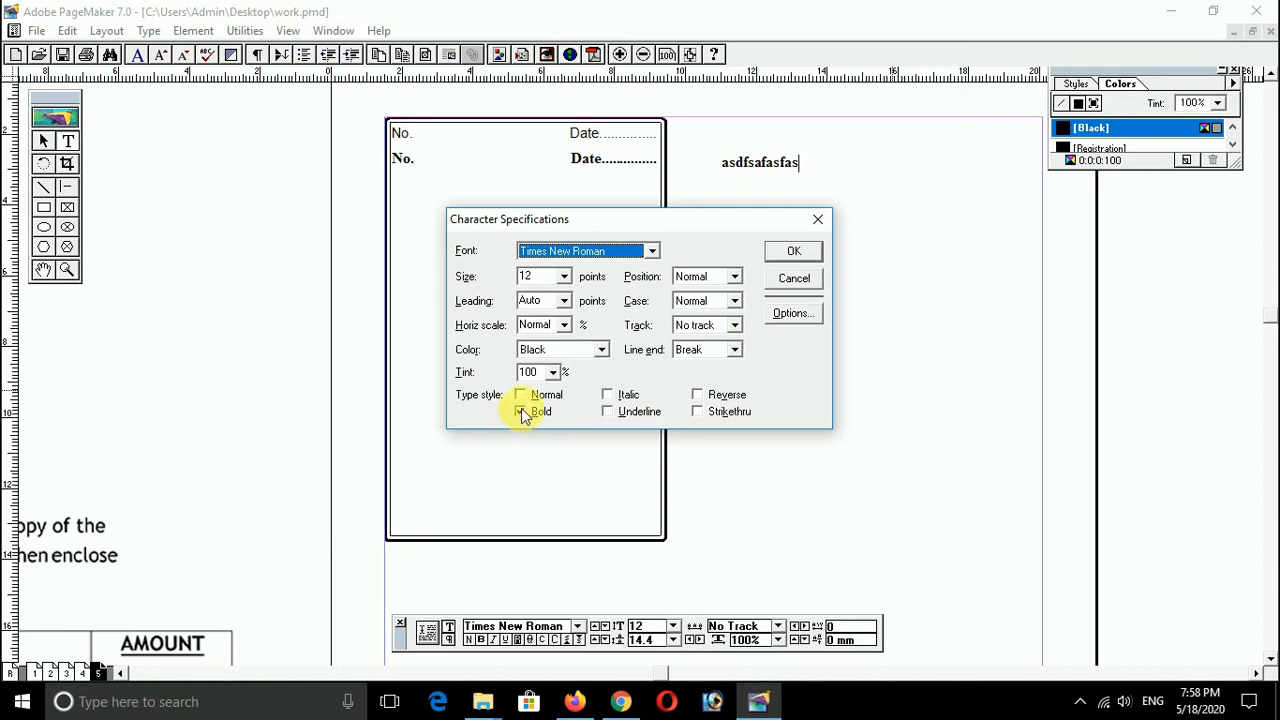
left_click(521, 413)
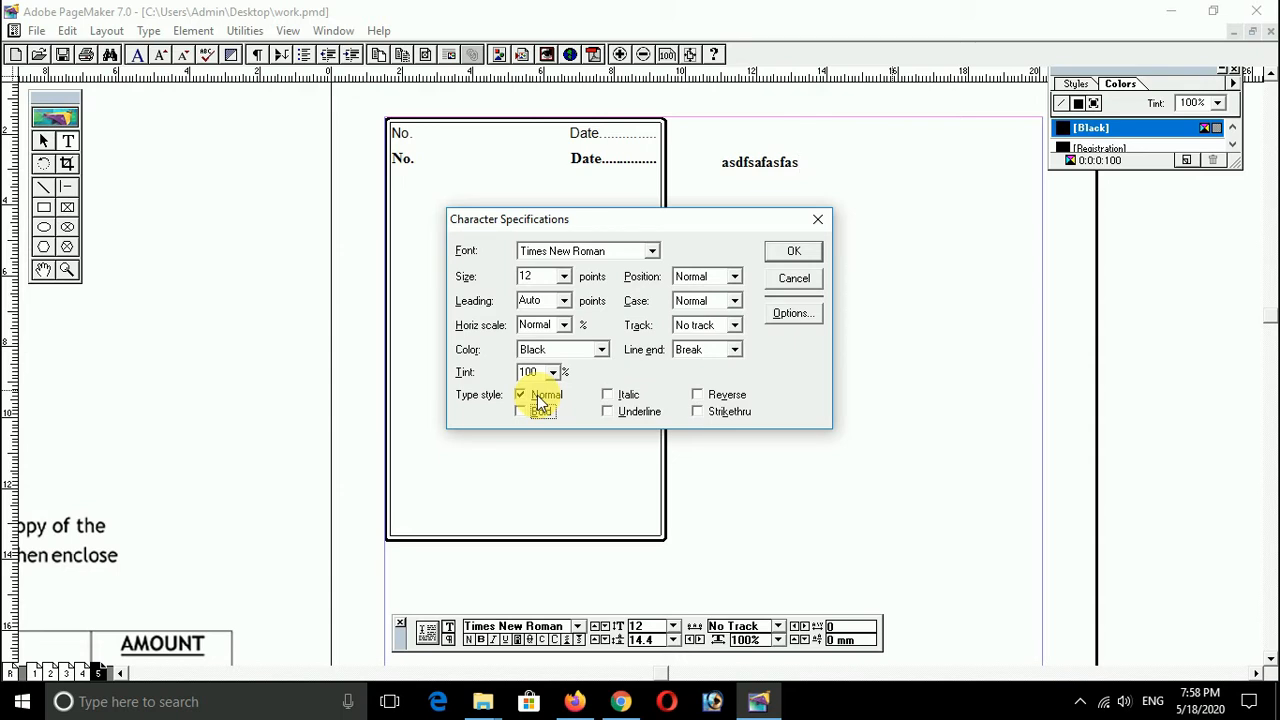
left_click(793, 253)
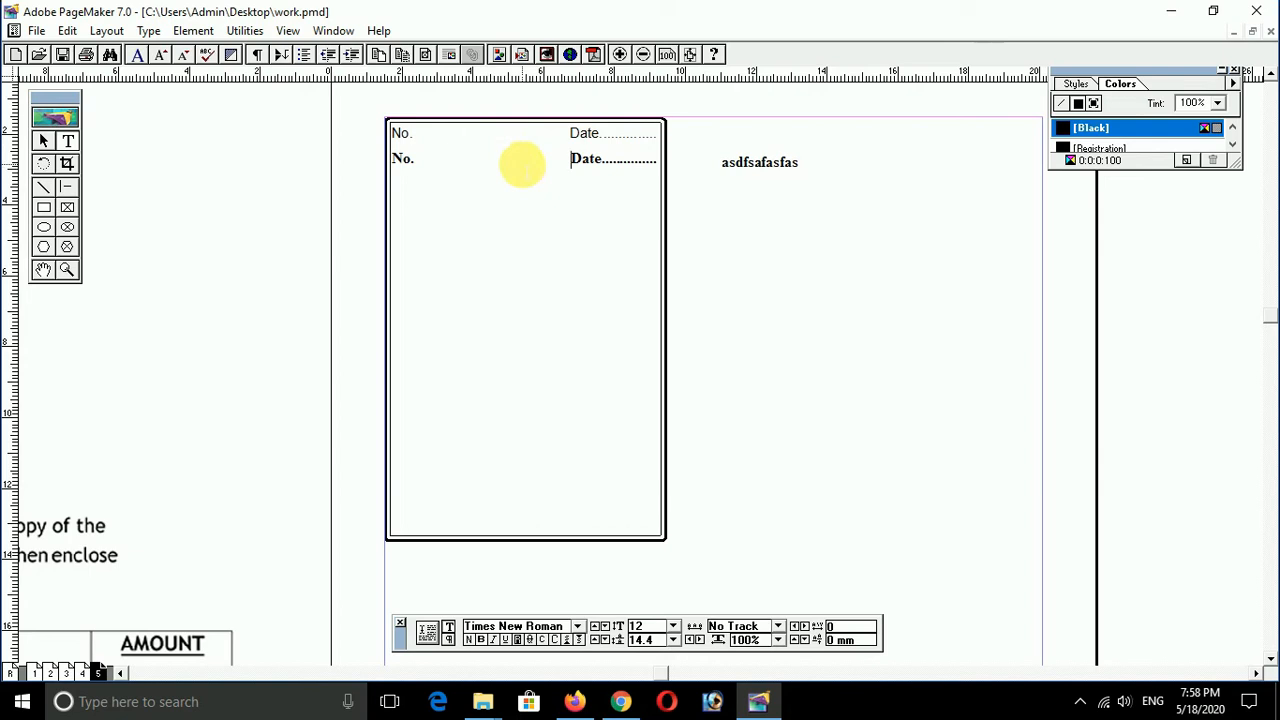
- Reduce the upper No. and Date line to 10 pt and add five more dots after Date
triple_click(525, 137)
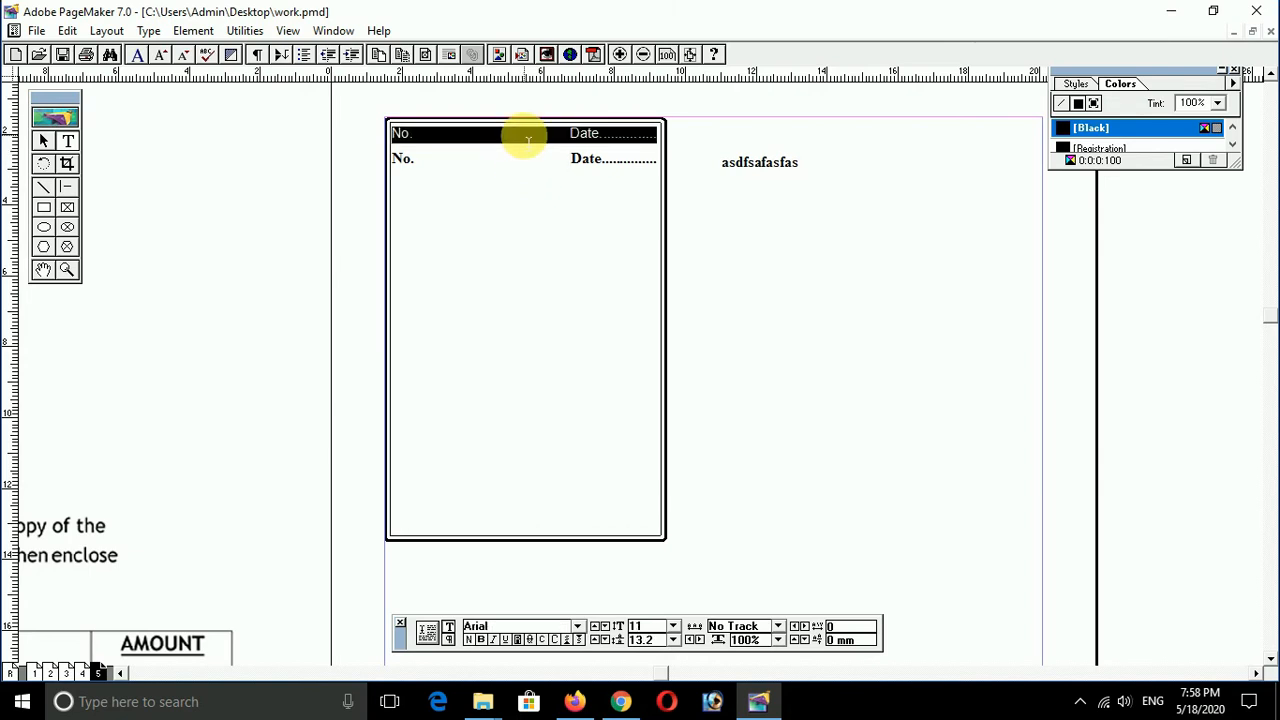
key("ctrl+shift+comma")
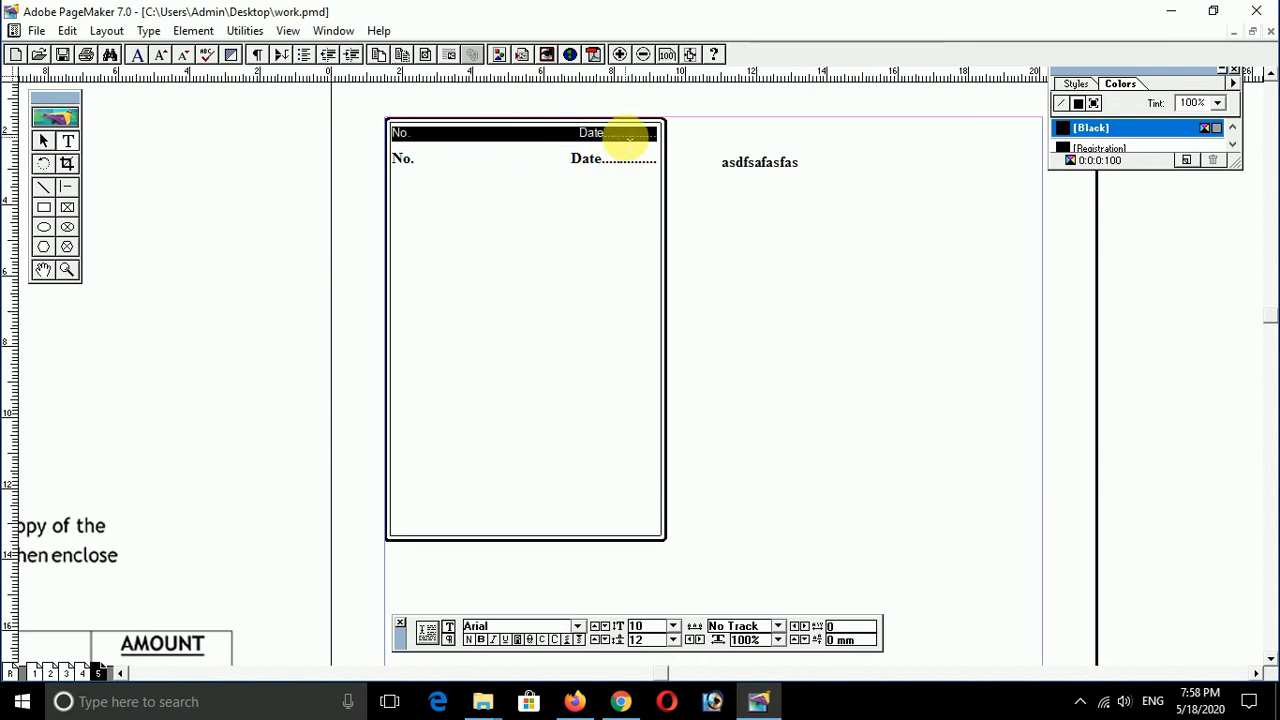
left_click(627, 136)
type(".....")
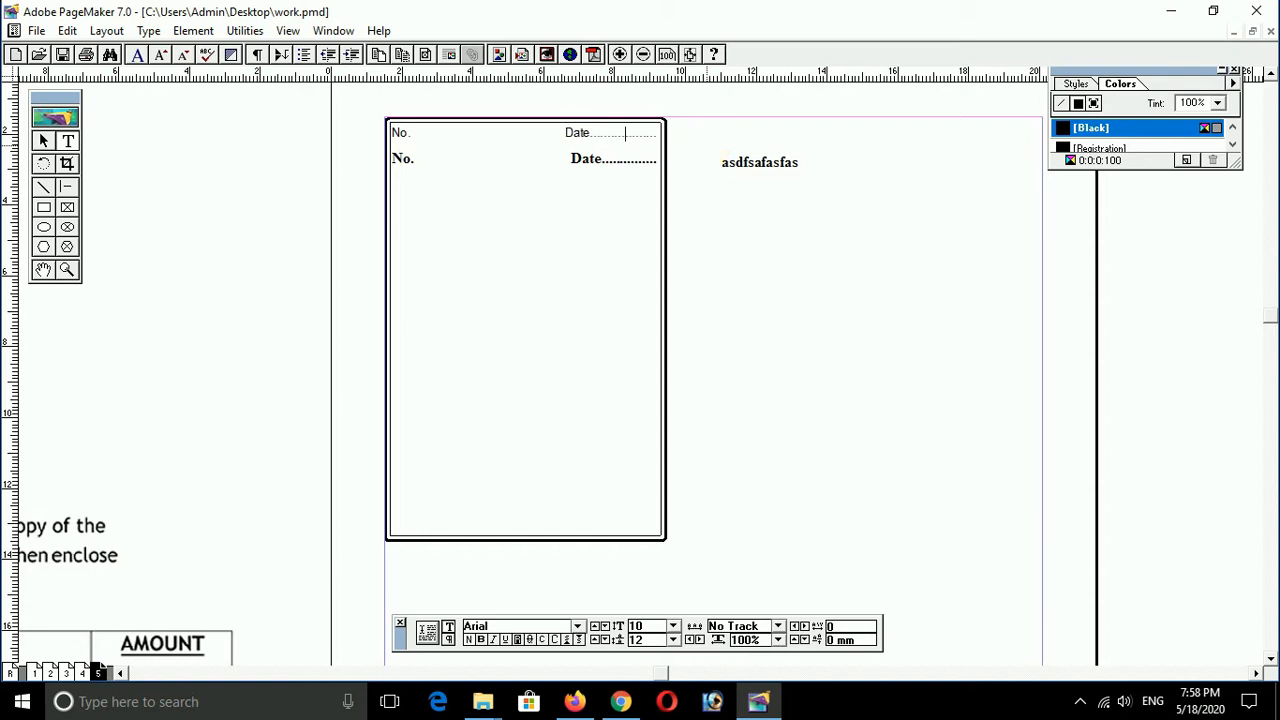
- Left-align the copied No. and Date line below and set its font to Bauhaus Hv BT
triple_click(626, 162)
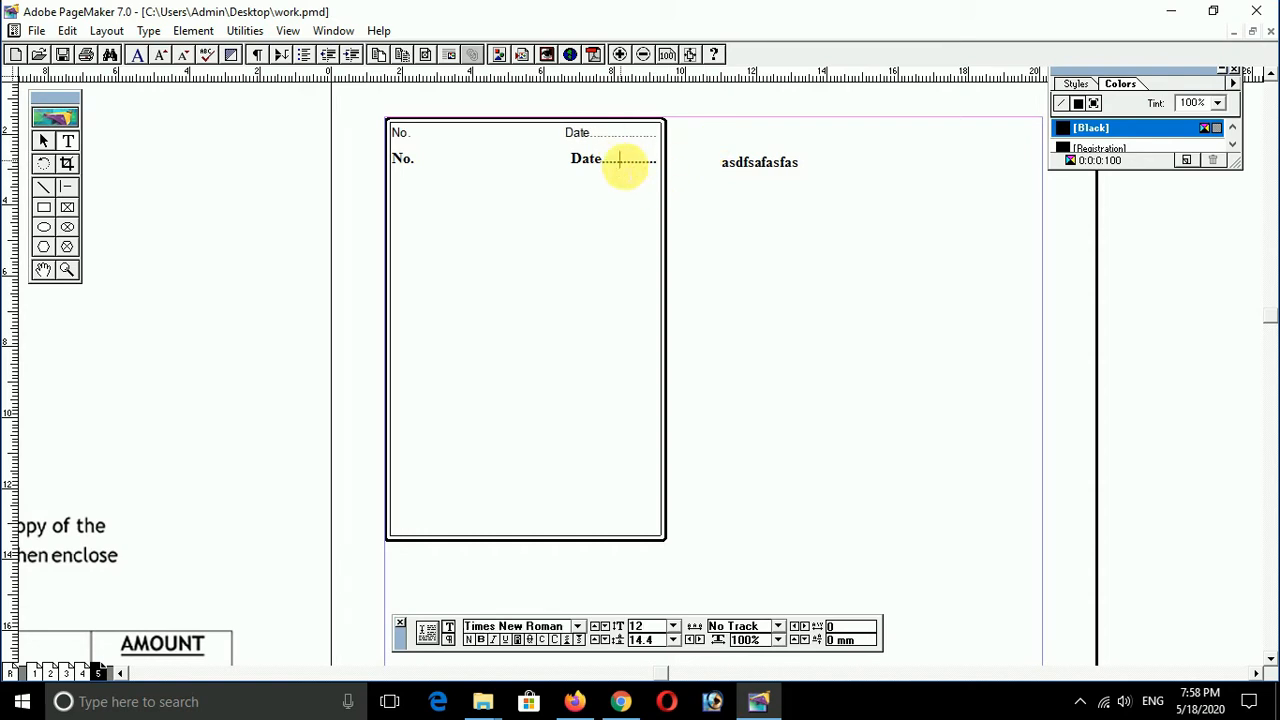
key("ctrl+shift+l")
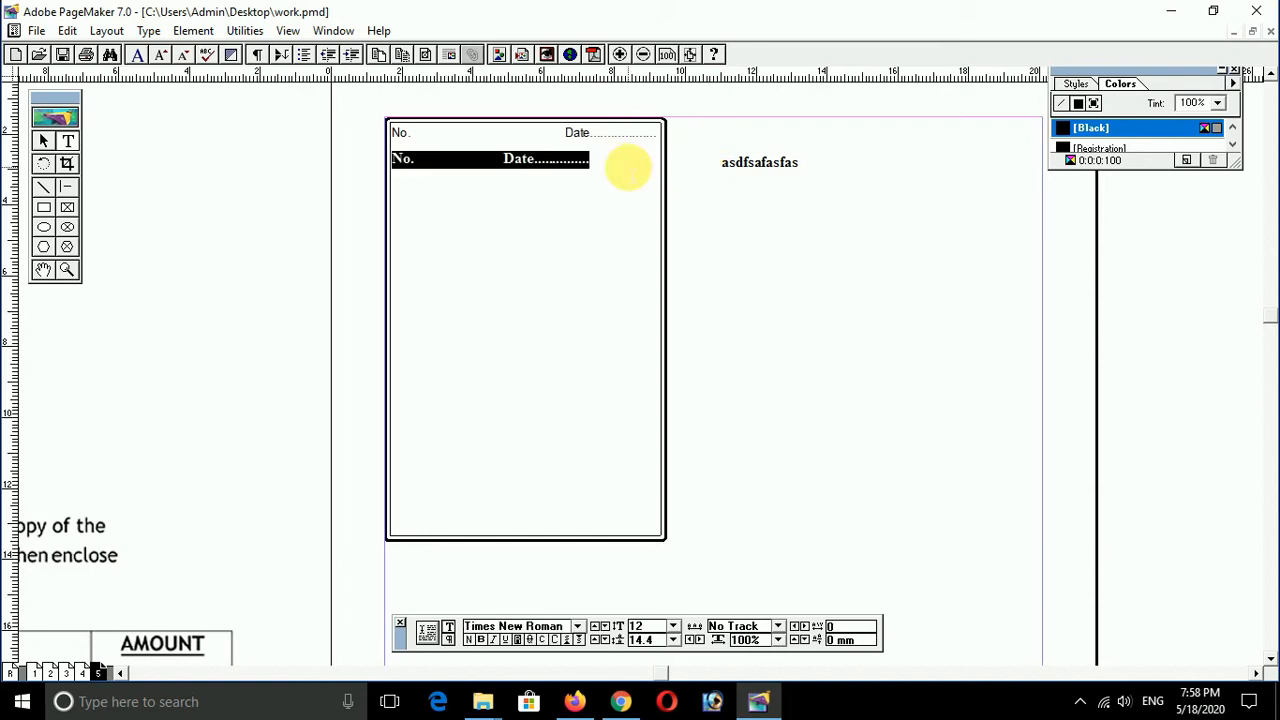
key("ctrl+grave")
key("shift+Tab")
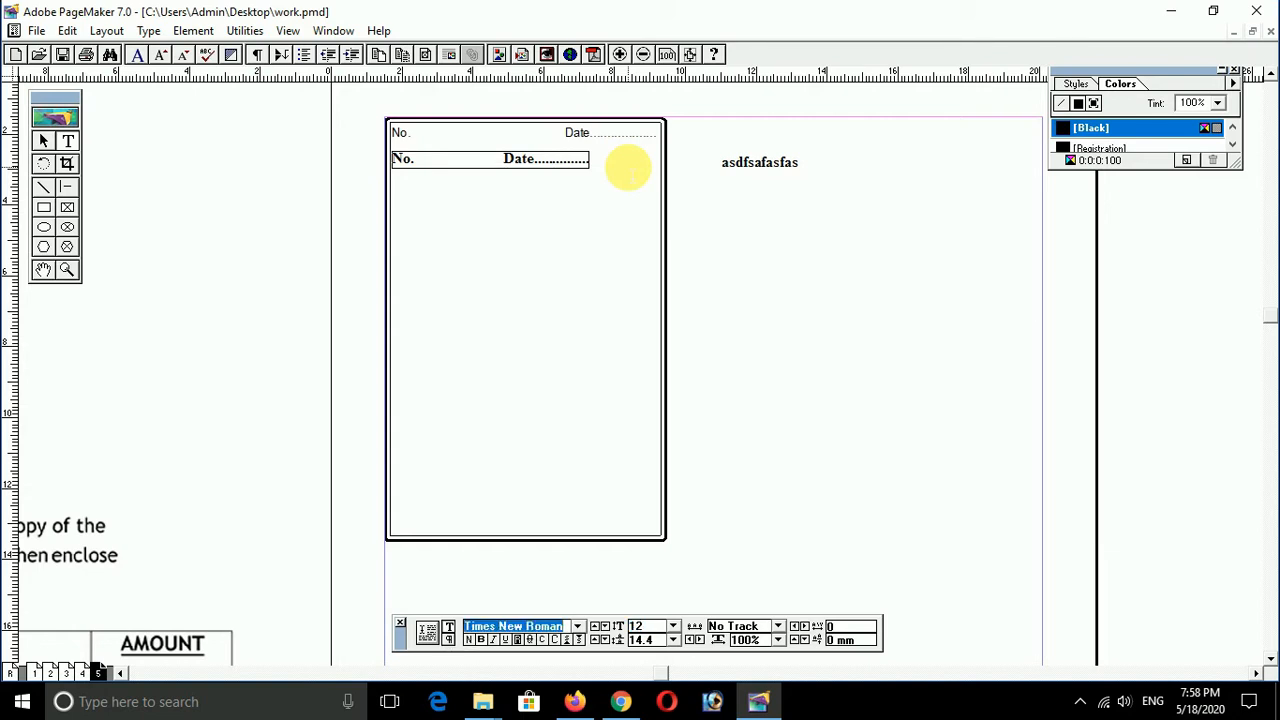
type("Bauh")
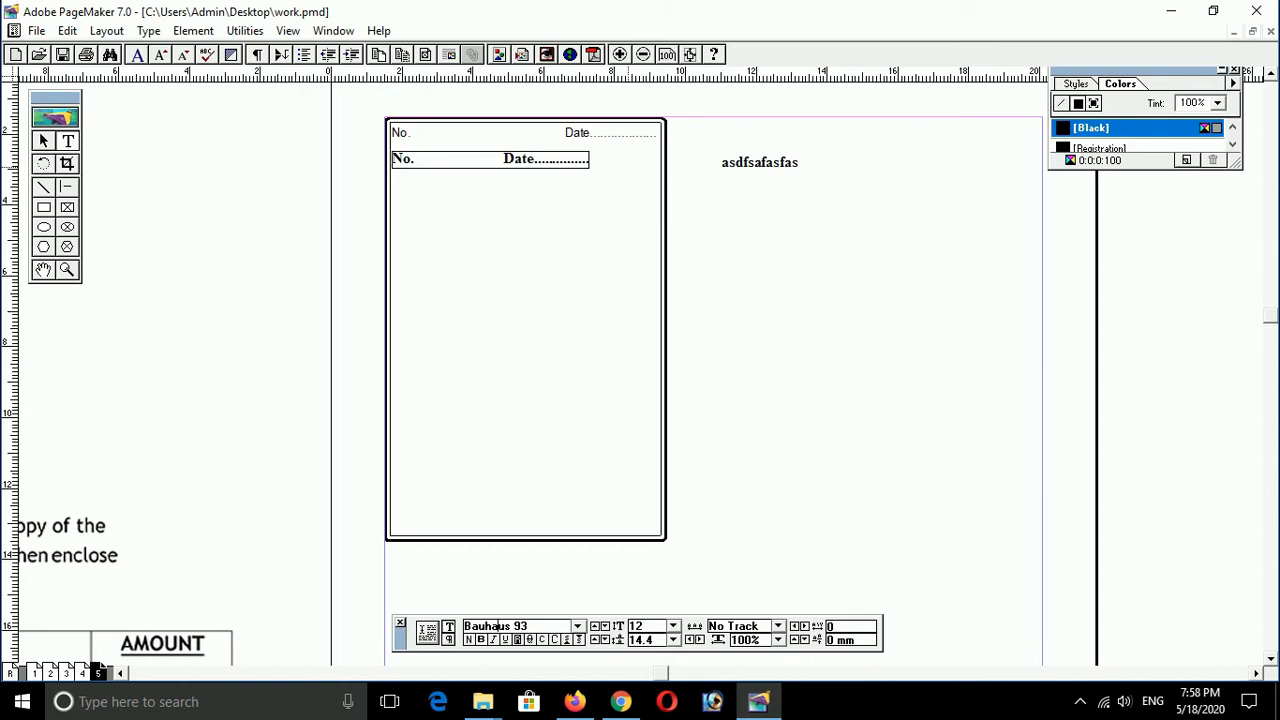
type("aus Hv BT")
key("Return")
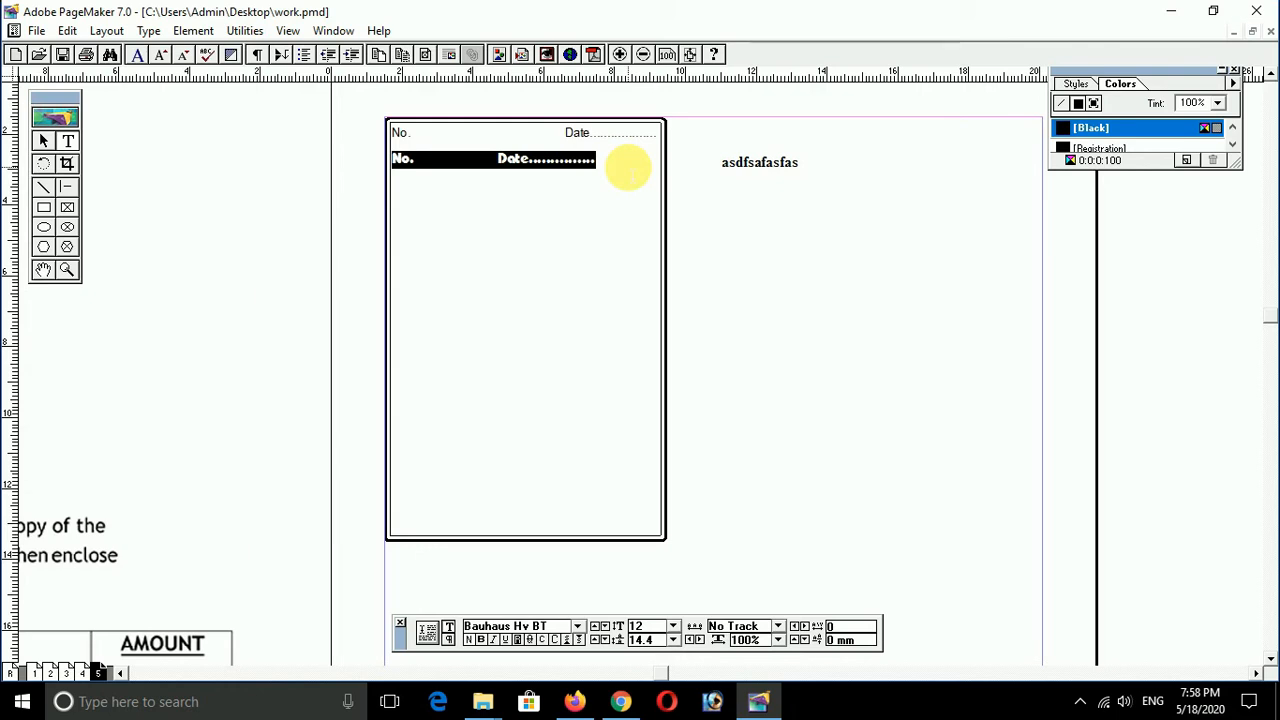
- Replace the second line's text with "LCK Computers" and format it as centered all caps
type("4CK Com")
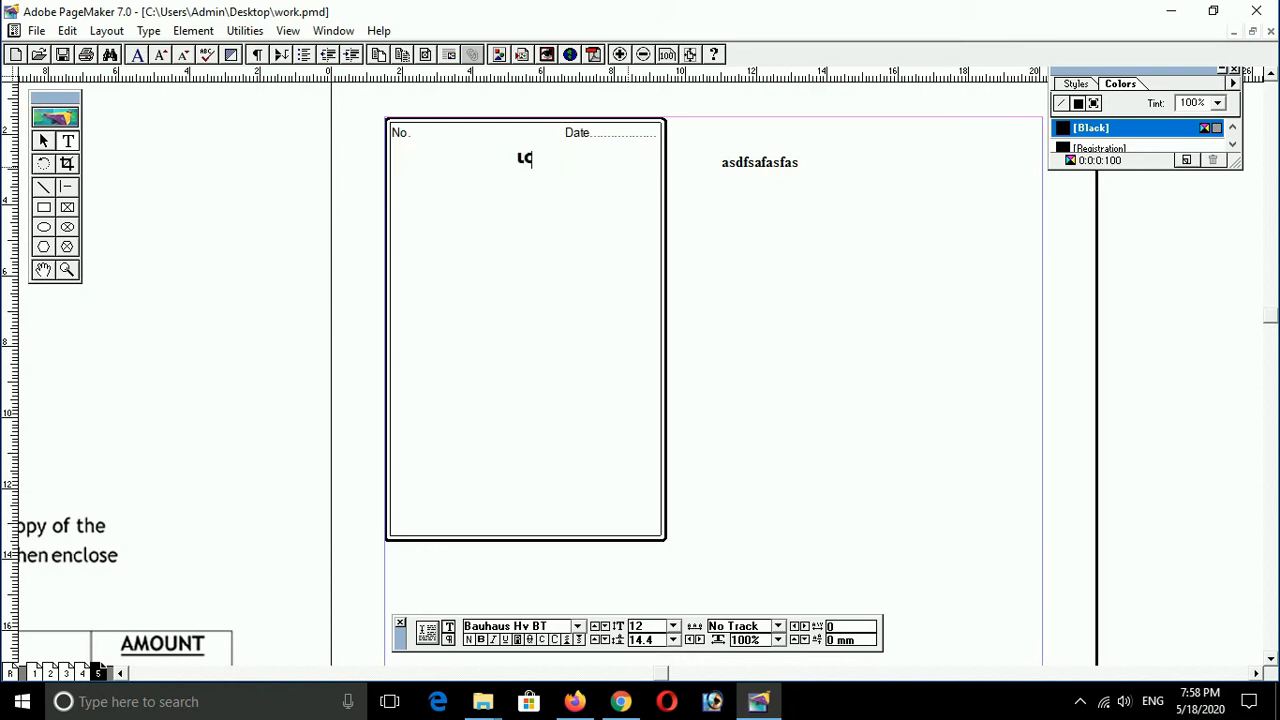
type("puters")
triple_click(628, 168)
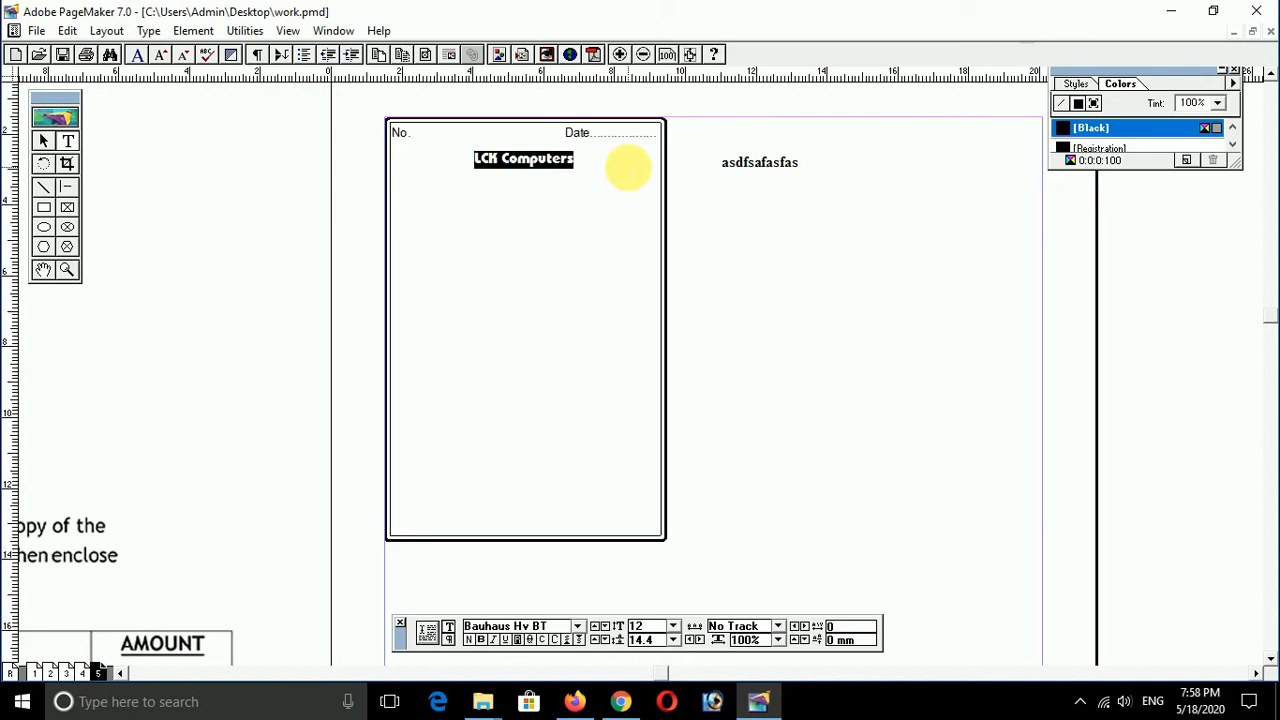
key("ctrl+shift+k")
key("ctrl+shift+l")
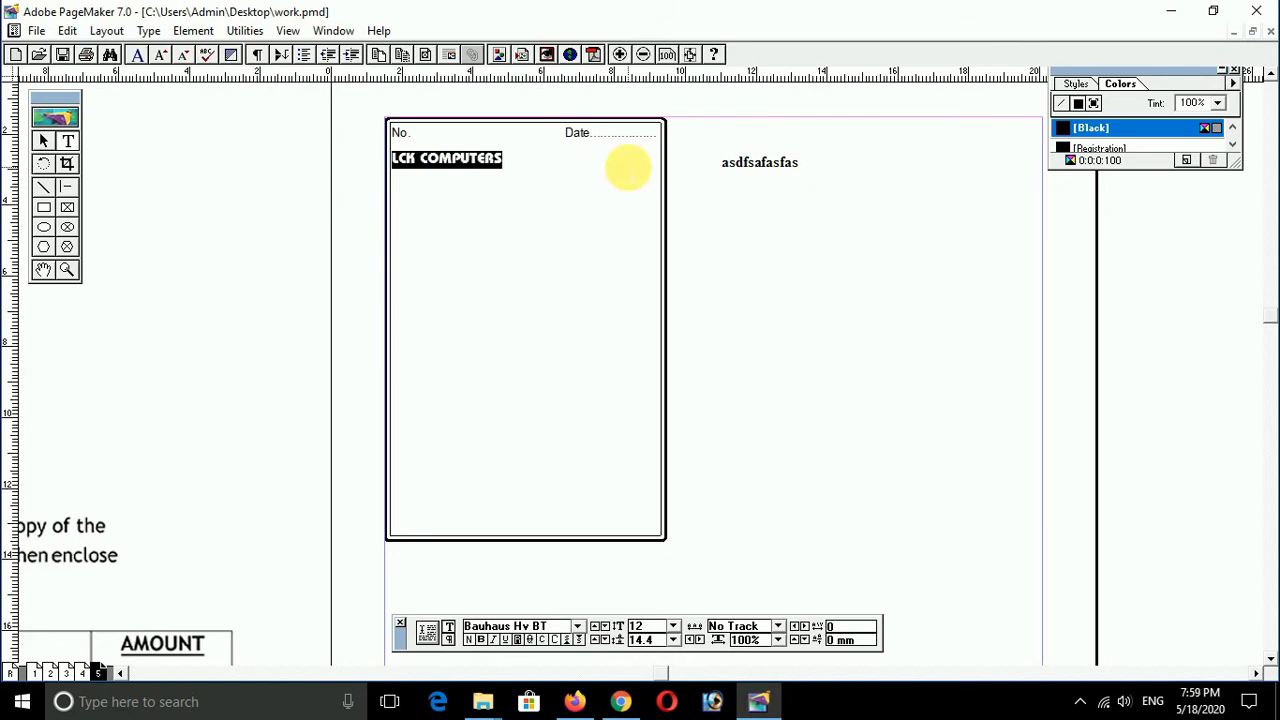
key("ctrl+shift+c")
- Enlarge the LCK COMPUTERS heading to 28 pt so it nearly fills the frame's width
key("ctrl+alt+shift+period")
key("ctrl+alt+shift+period")
key("ctrl+alt+shift+period")
key("ctrl+alt+shift+period")
key("ctrl+alt+shift+period")
key("ctrl+alt+shift+period")
key("ctrl+alt+shift+period")
key("ctrl+alt+shift+period")
key("ctrl+alt+shift+period")
key("ctrl+alt+shift+period")
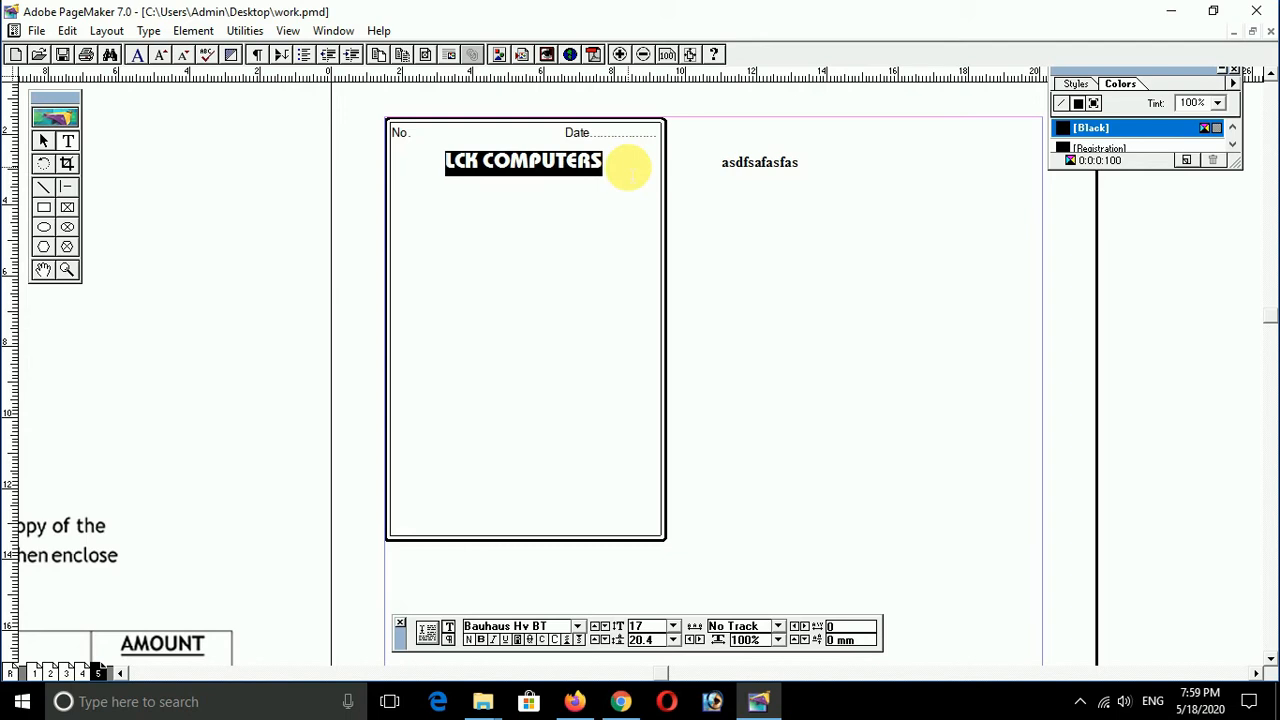
key("ctrl+alt+shift+period")
key("ctrl+alt+shift+period")
key("ctrl+alt+shift+period")
key("ctrl+alt+shift+period")
key("ctrl+alt+shift+period")
key("ctrl+alt+shift+period")
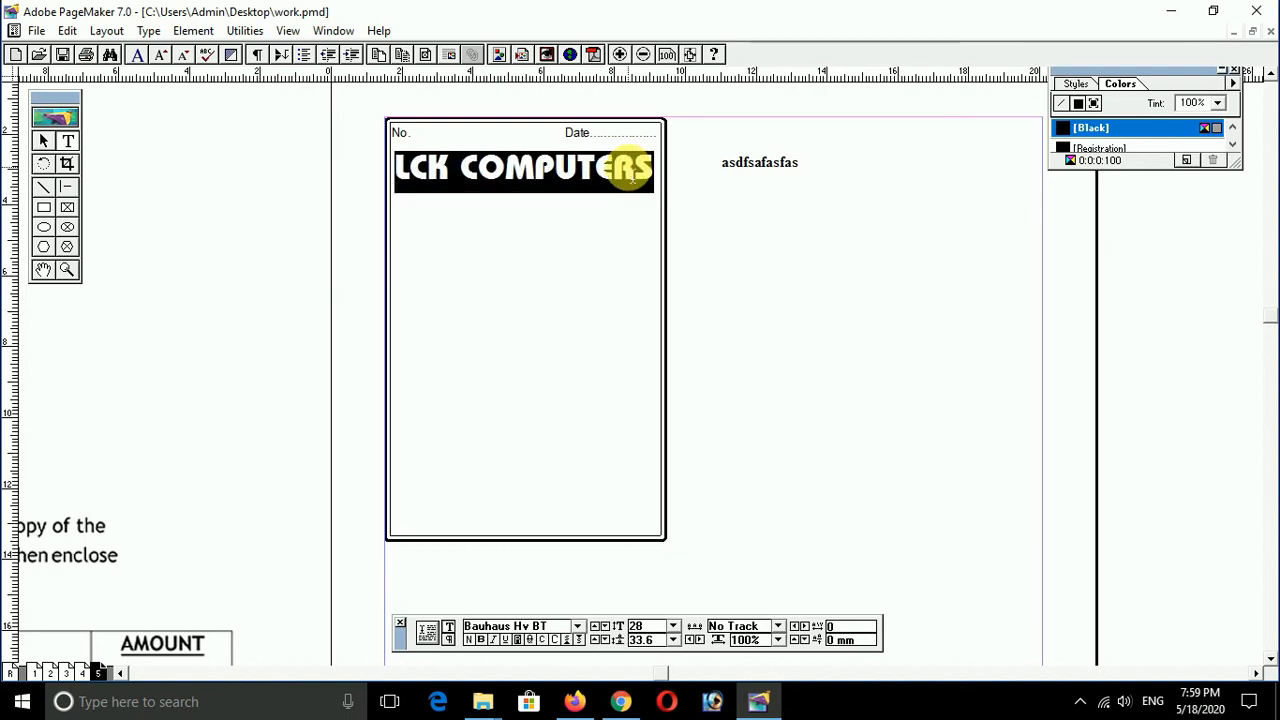
key("F9")
left_click(634, 177)
left_click(598, 280)
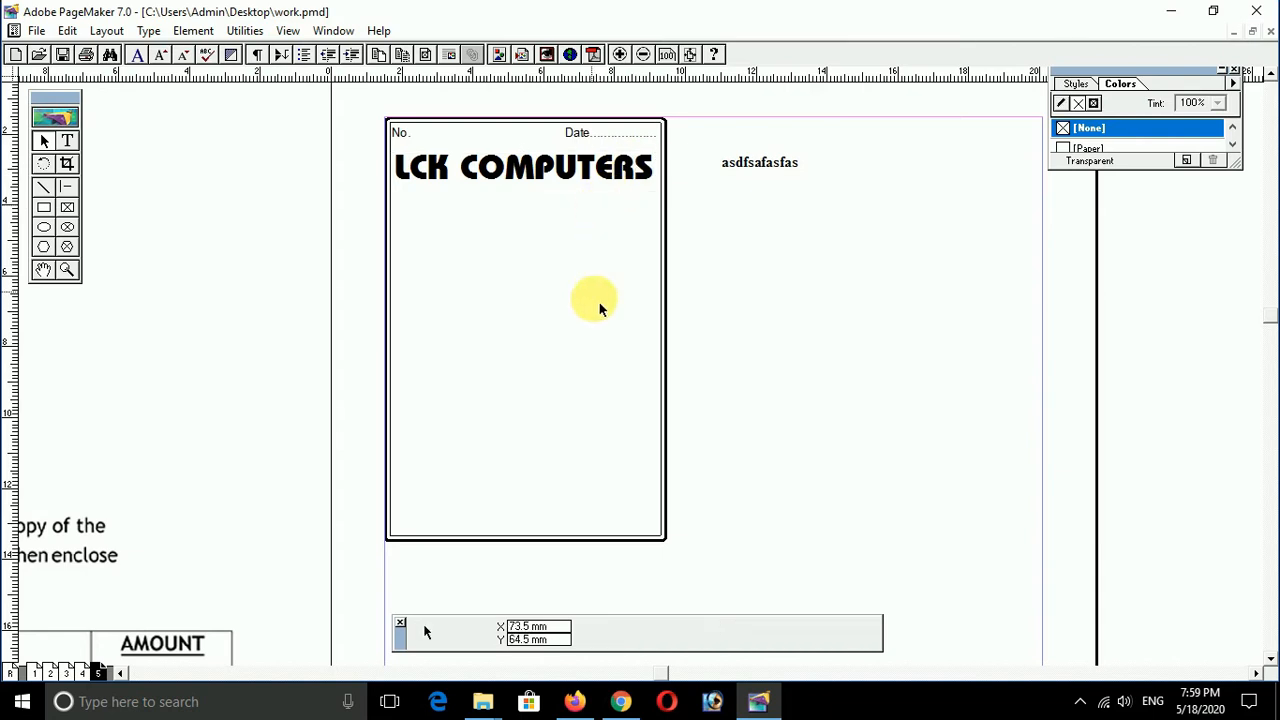
- Draw a rectangle about 74 x 8.5 mm tightly around the LCK COMPUTERS heading
left_click(45, 207)
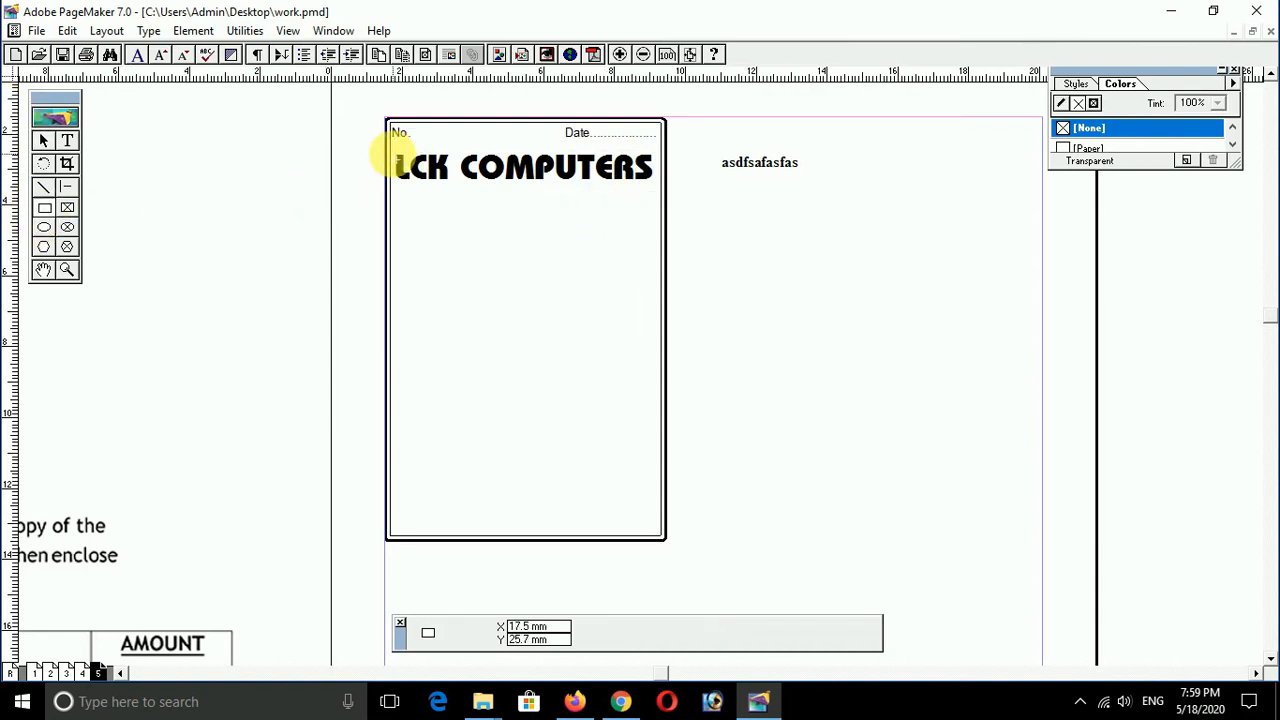
left_click_drag(393, 152, 655, 182)
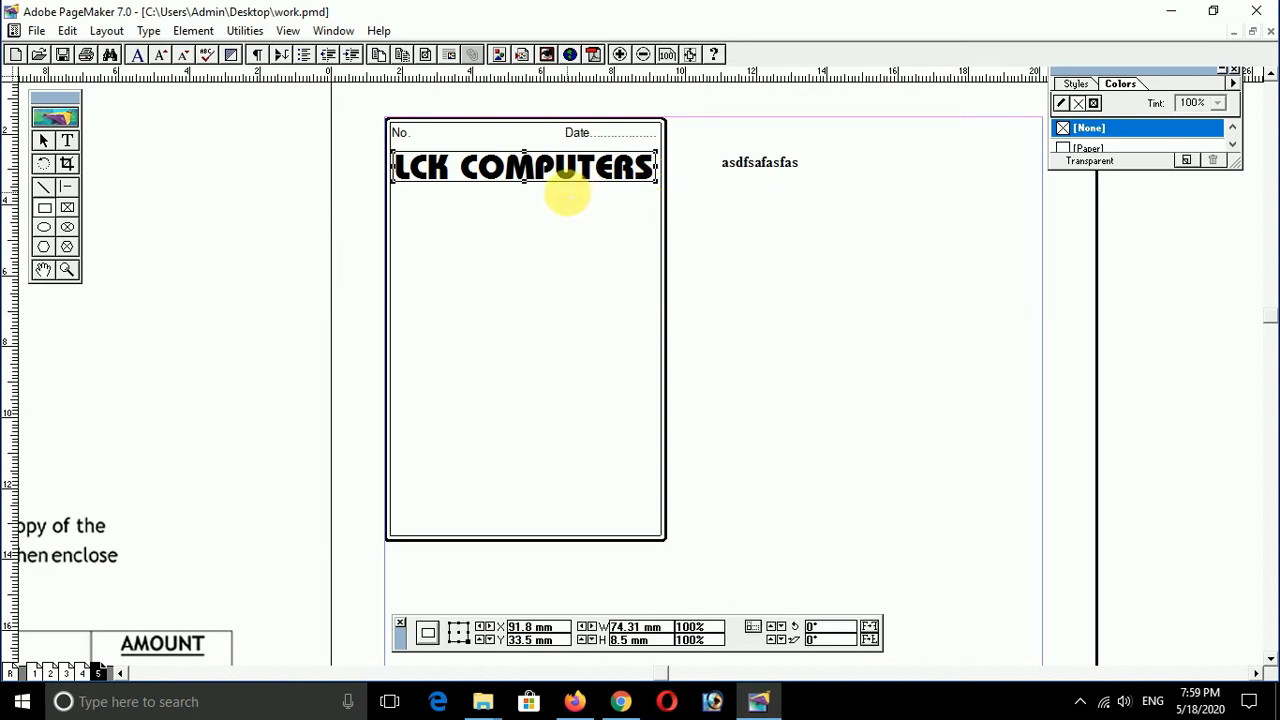
key("F9")
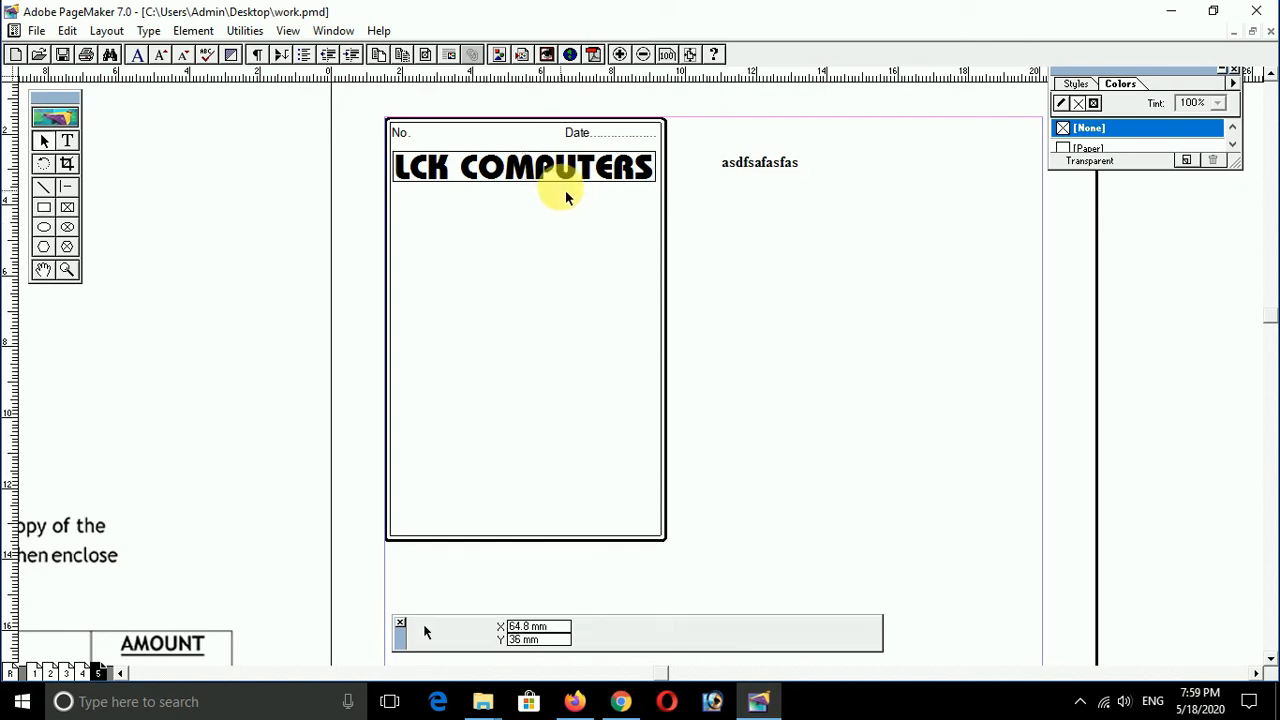
- Stretch both sides of the heading's rectangle to the frame's inner edges, making it about 76.8 mm wide
left_click_drag(394, 168, 401, 180)
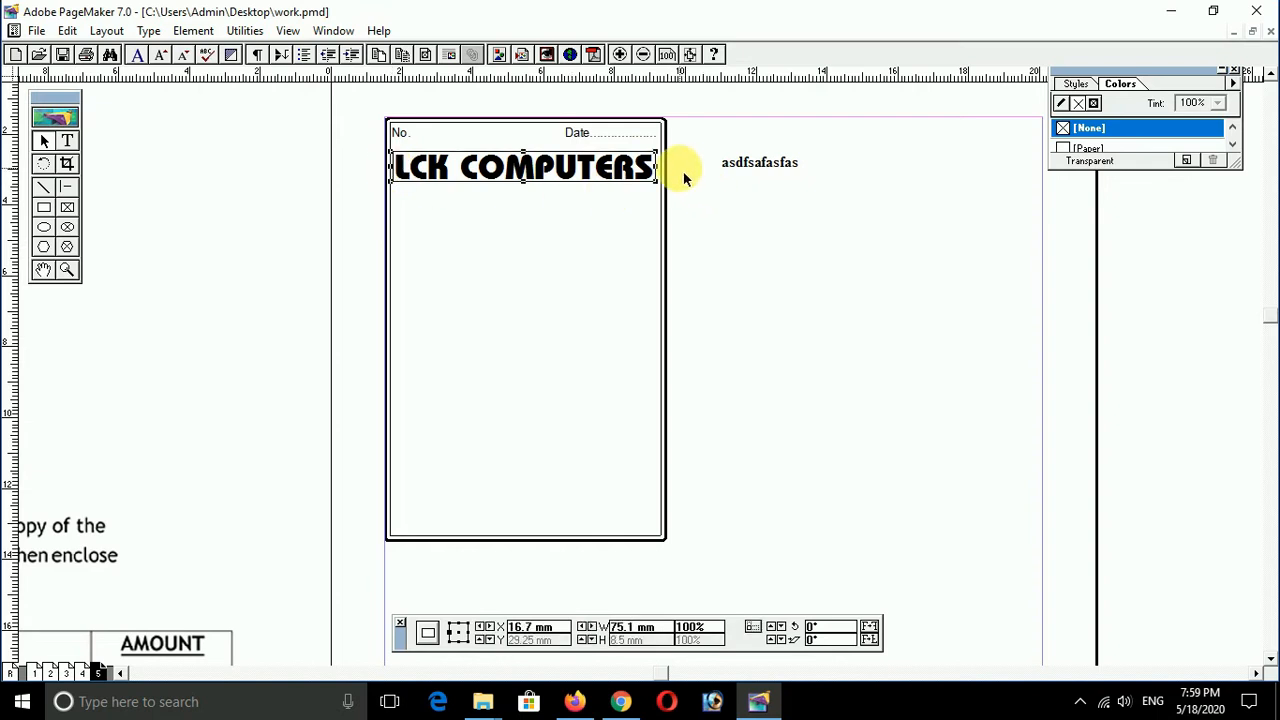
left_click_drag(664, 170, 675, 185)
left_click(658, 225)
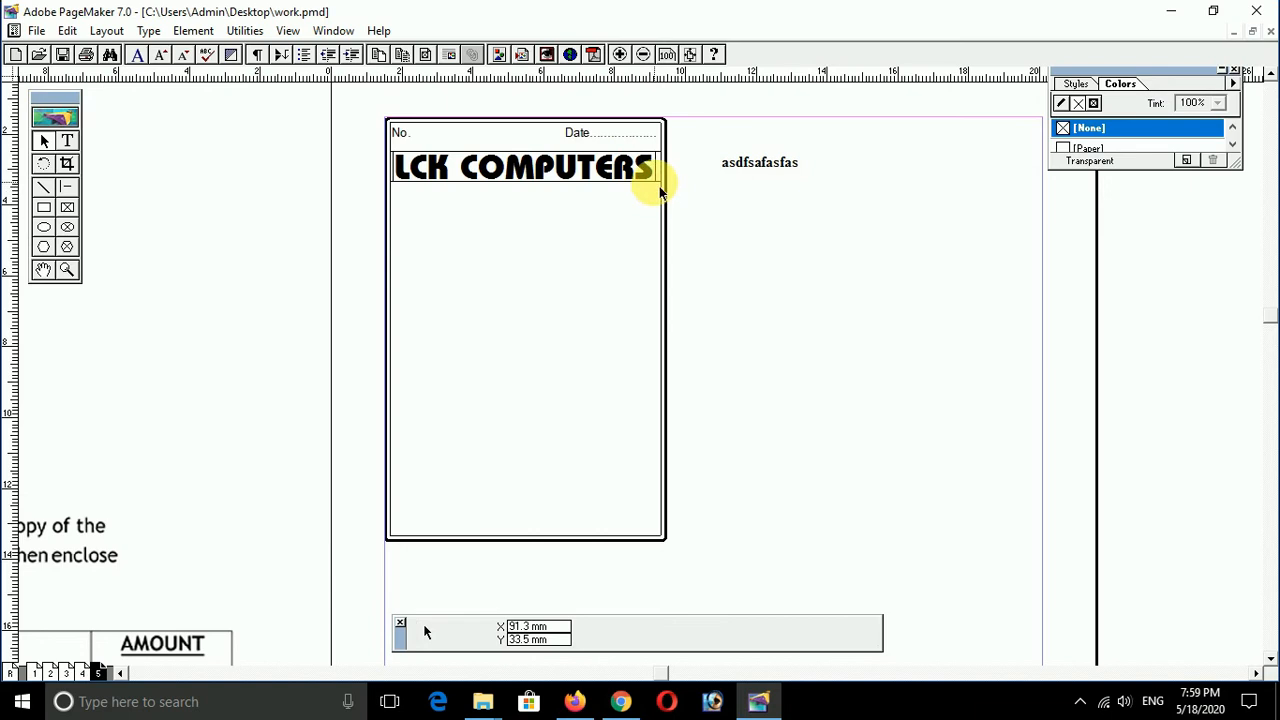
- Fill the rectangle around the LCK COMPUTERS heading with Solid black
left_click(661, 178)
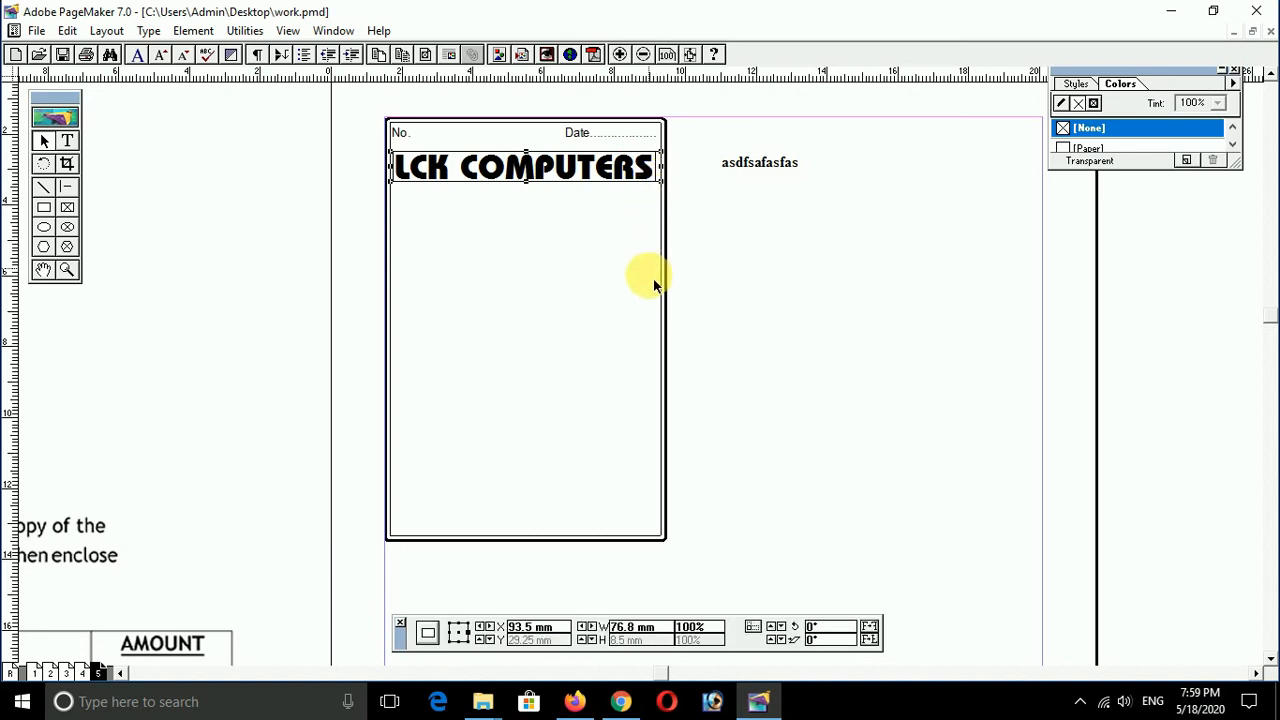
left_click(193, 30)
mouse_move(208, 56)
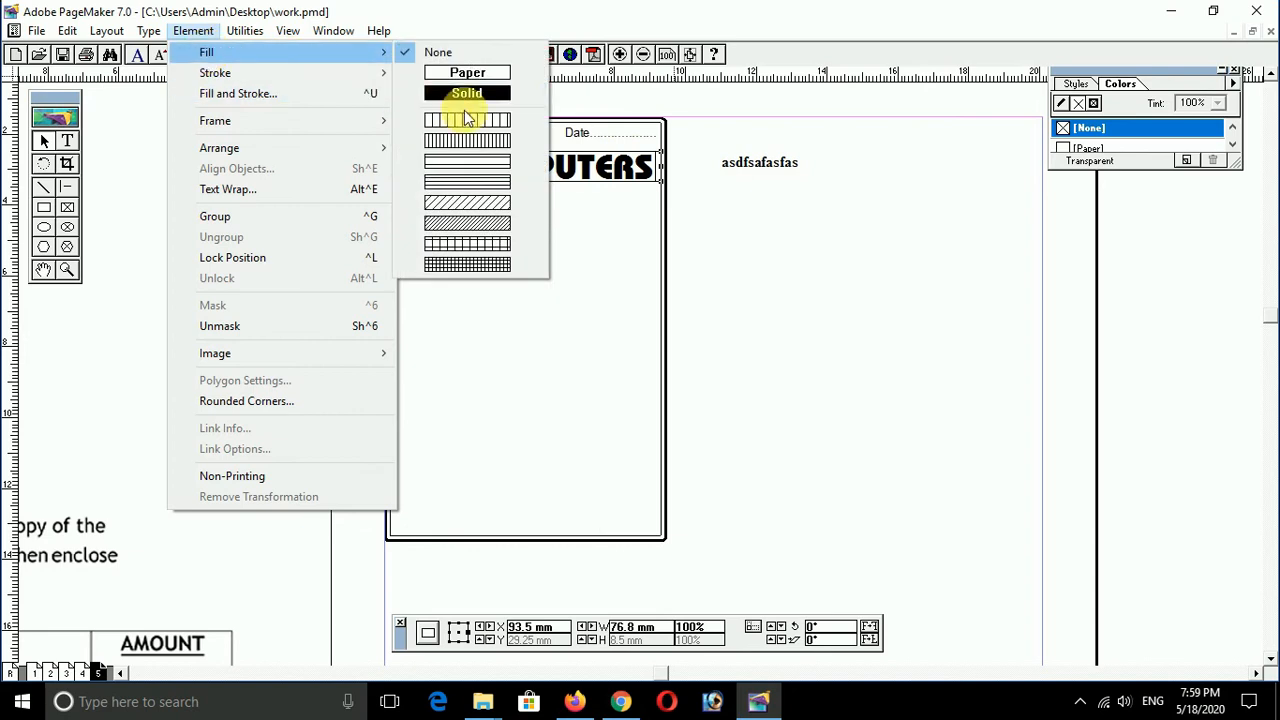
left_click(469, 92)
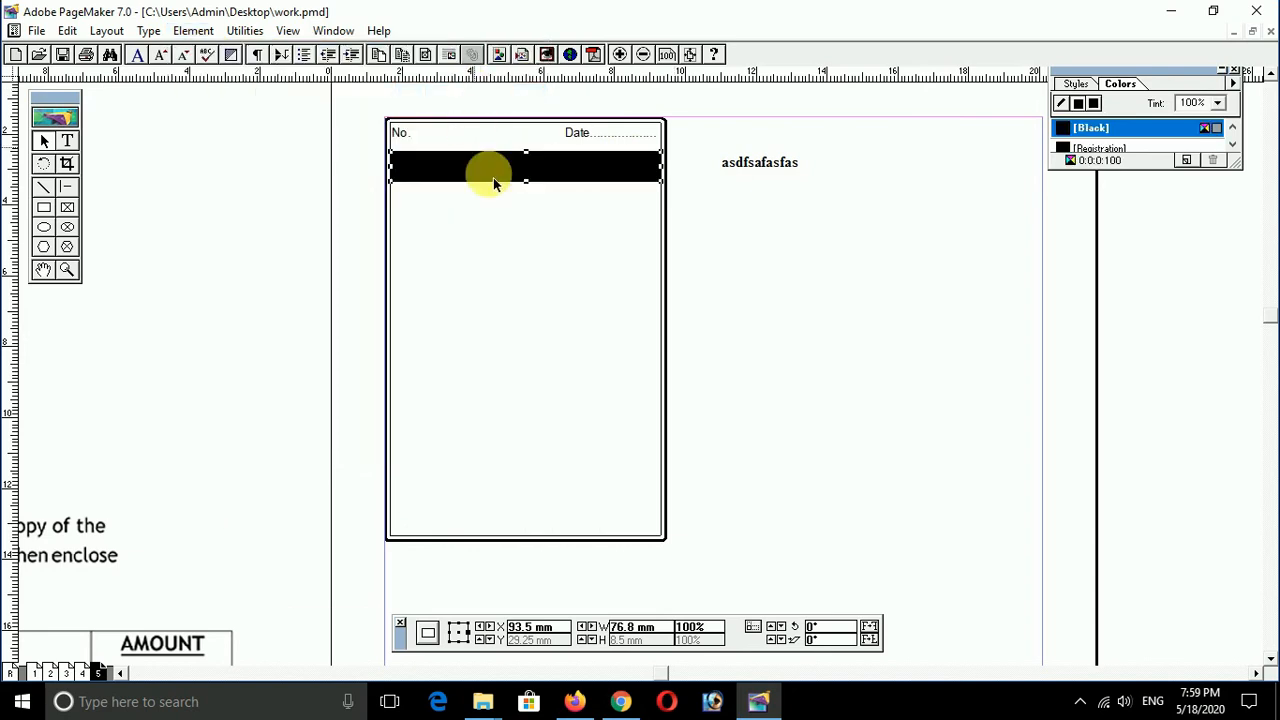
- Reverse the LCK COMPUTERS heading's text to the Paper colour on the black band
left_click(565, 265)
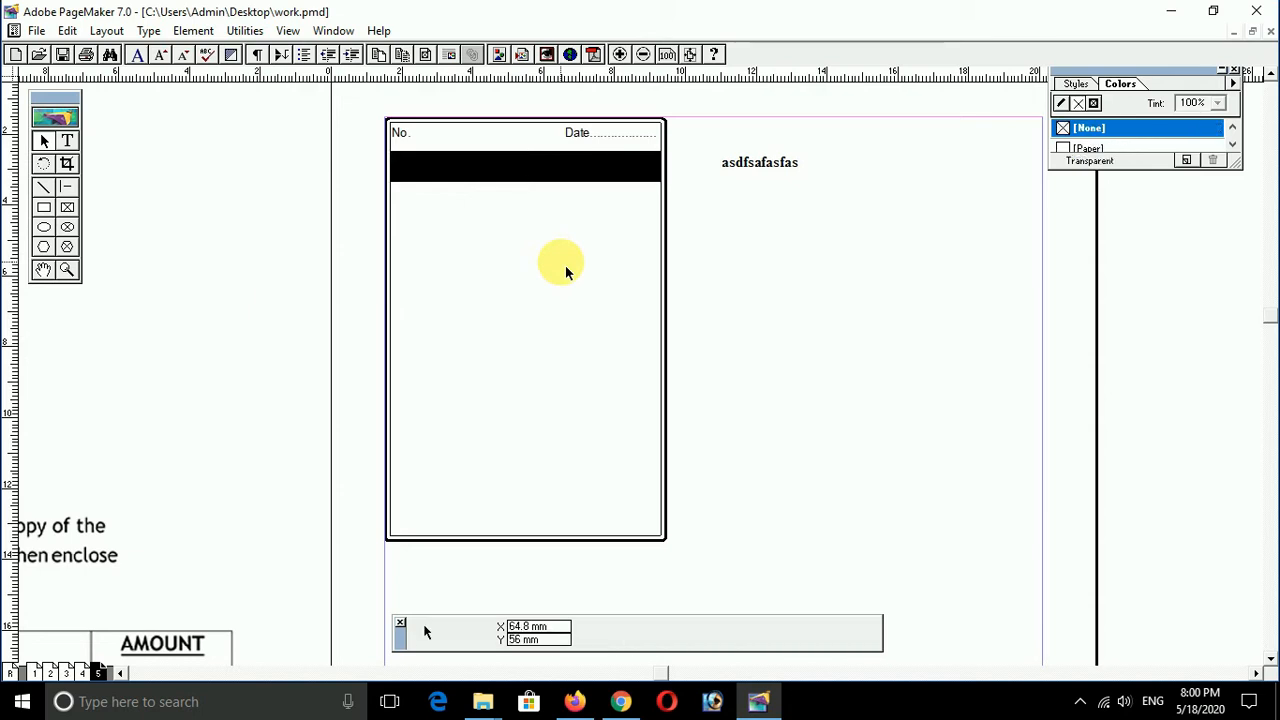
left_click(630, 176)
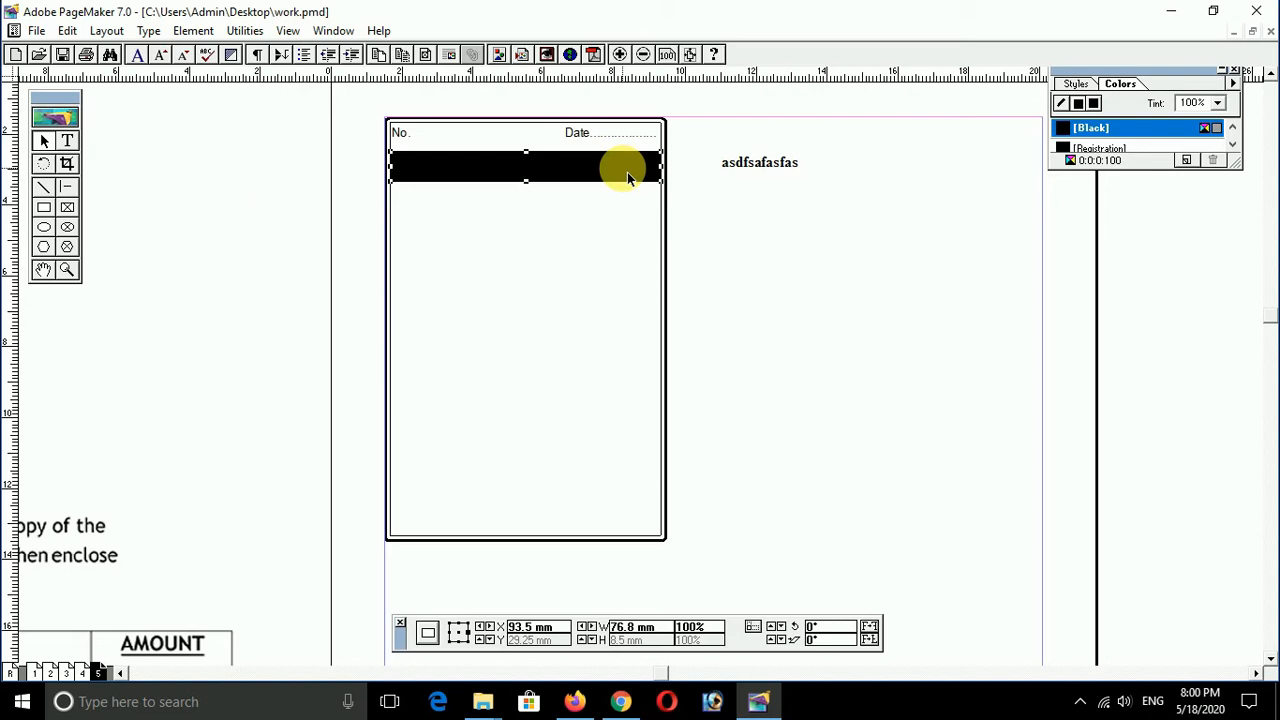
key("alt+shift+F1")
left_click(626, 176)
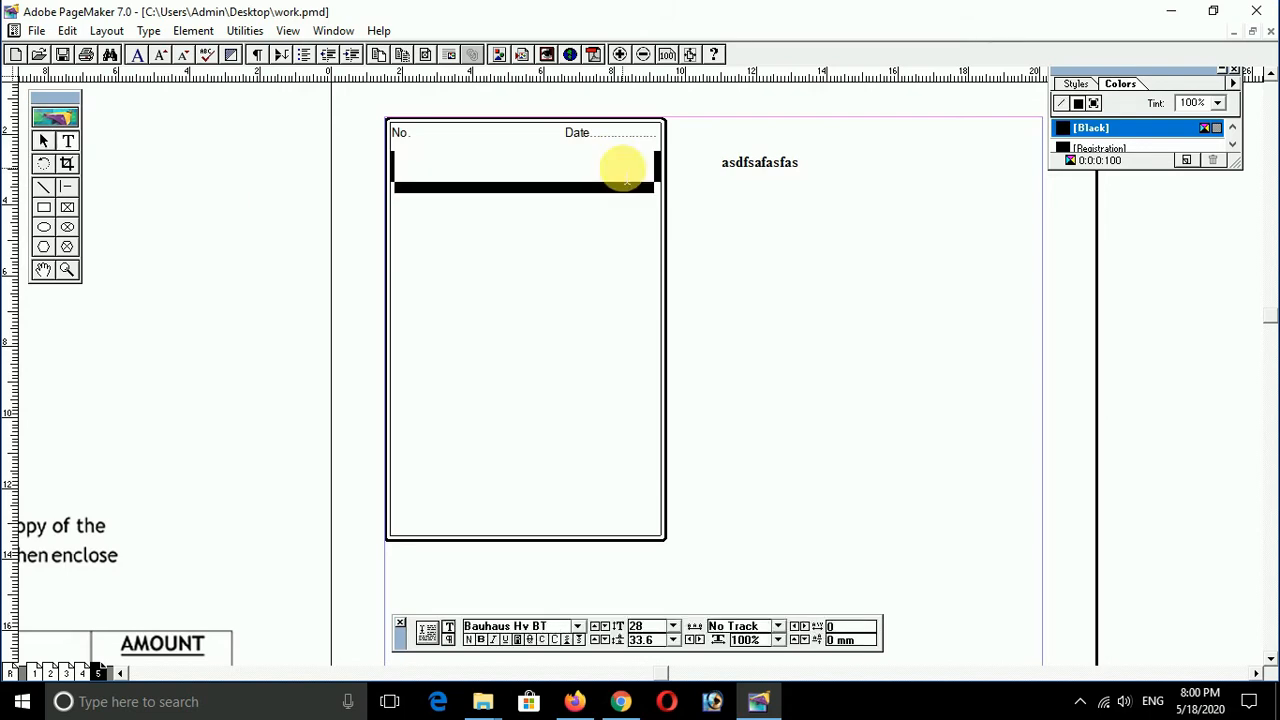
key("ctrl+shift+v")
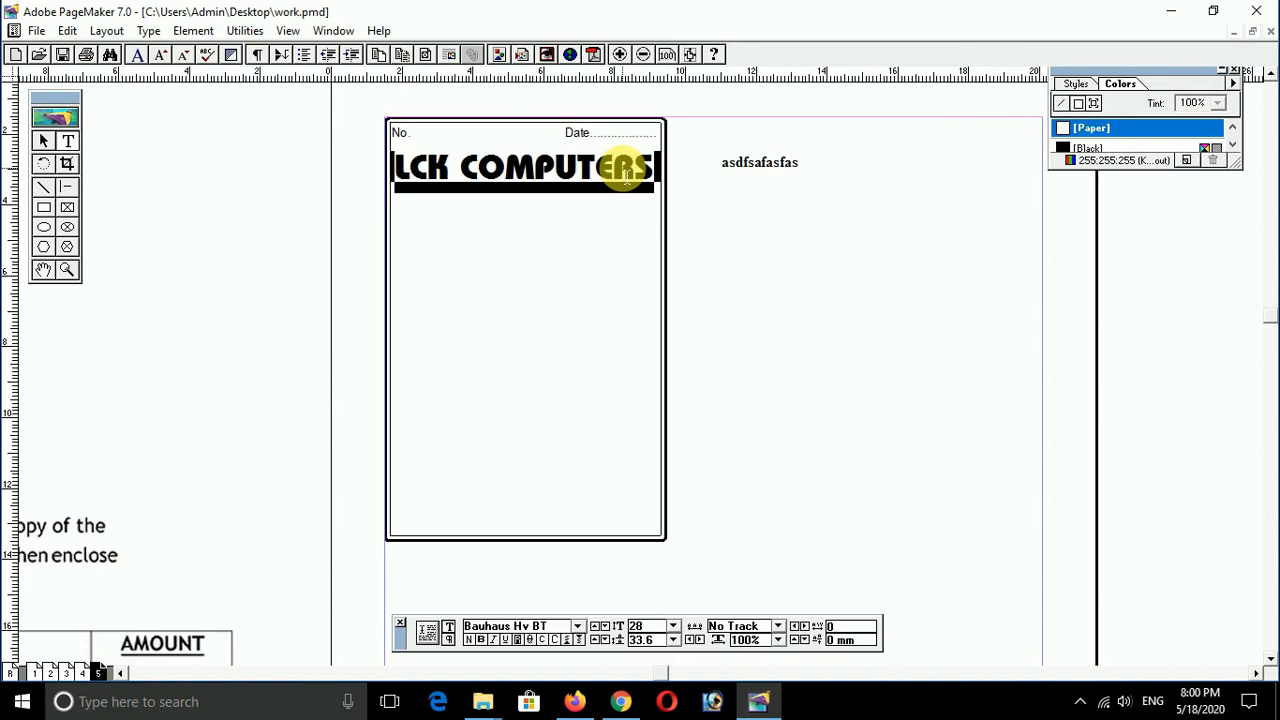
key("F9")
- Bring the narrower, roughly 74.3 mm wide rectangle around the heading to the front and fill it with Paper
left_click(574, 178)
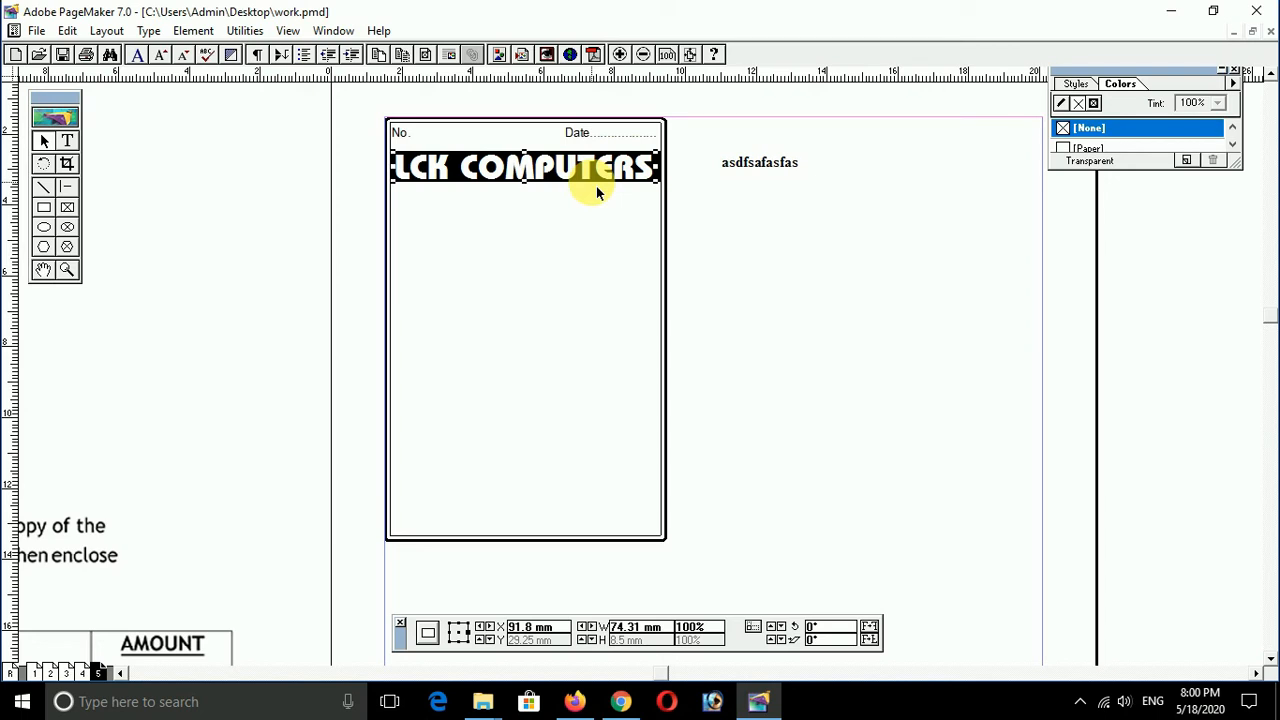
key("ctrl+shift+]")
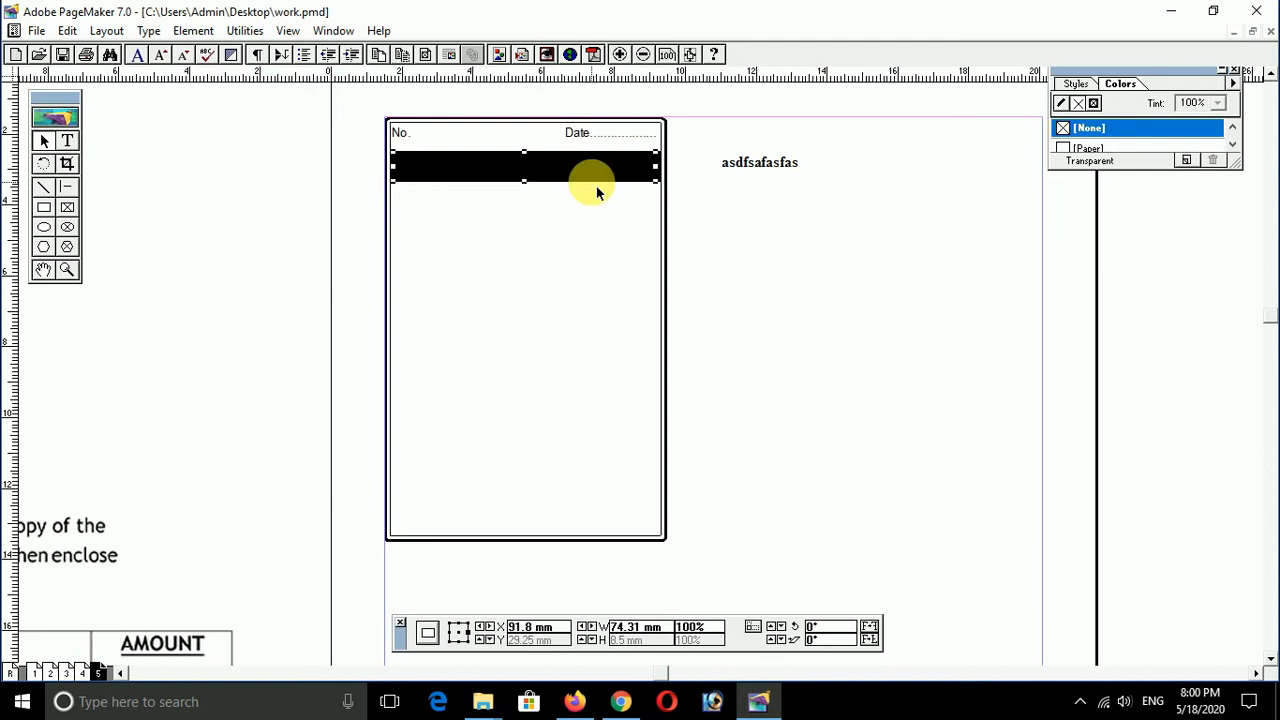
left_click(199, 36)
mouse_move(211, 51)
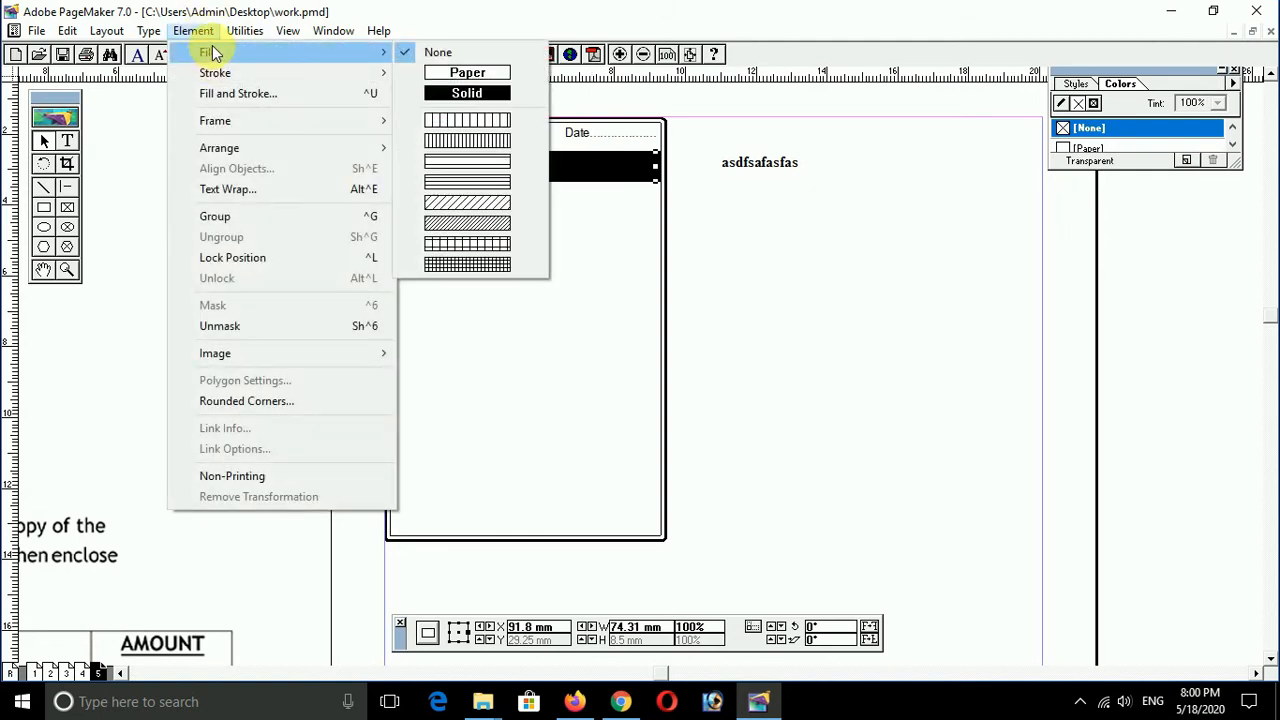
left_click(448, 73)
left_click(499, 228)
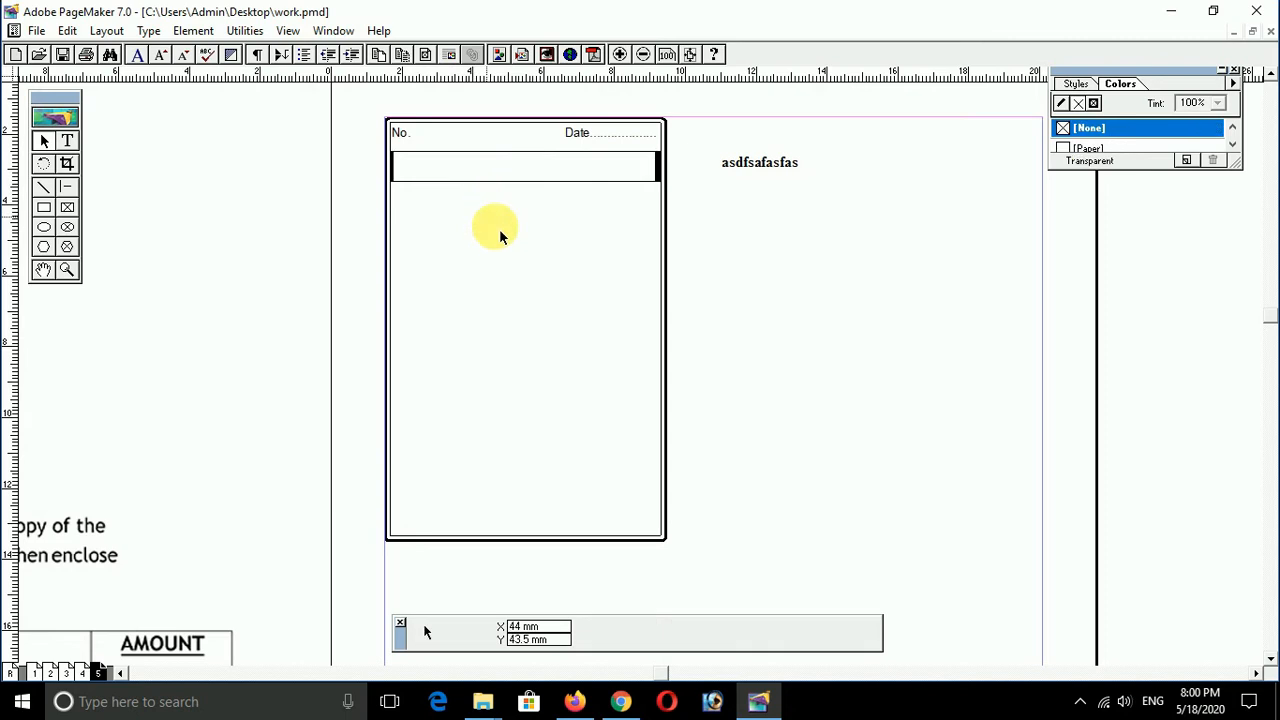
- Turn off the reverse style on the LCK COMPUTERS heading text inside the Paper-filled rectangle
left_click(537, 172)
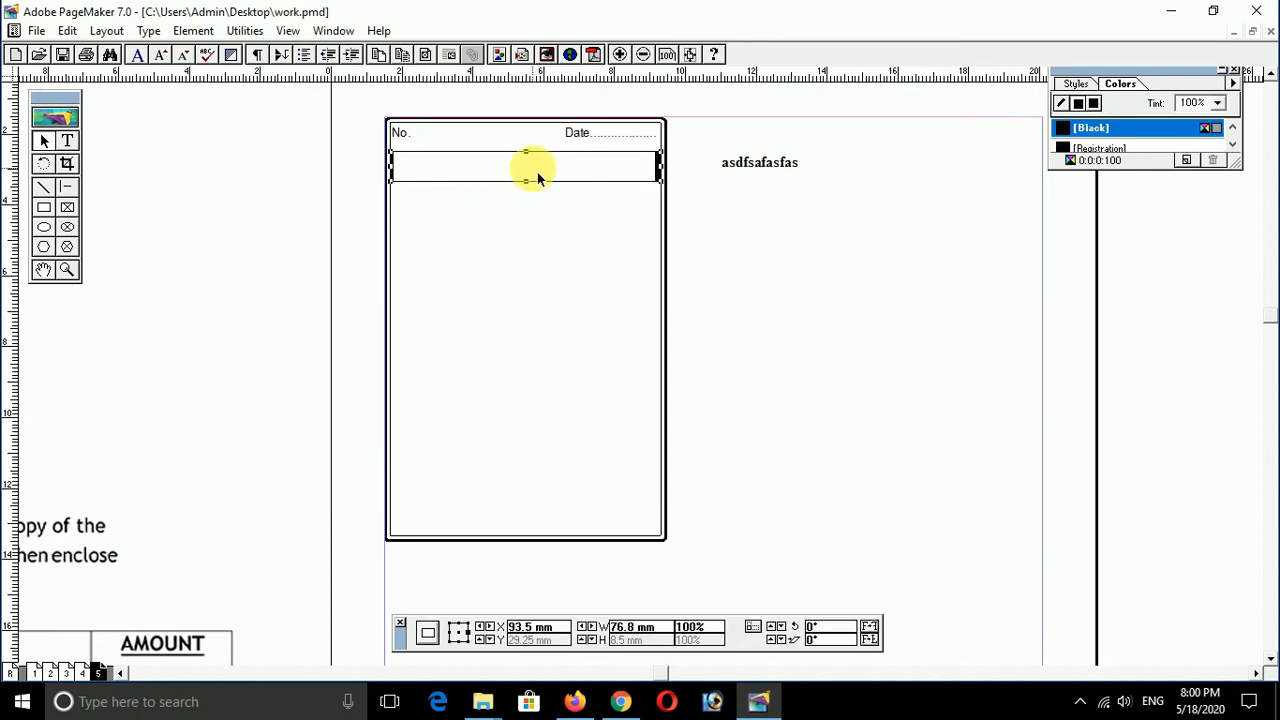
left_click(537, 172, "ctrl")
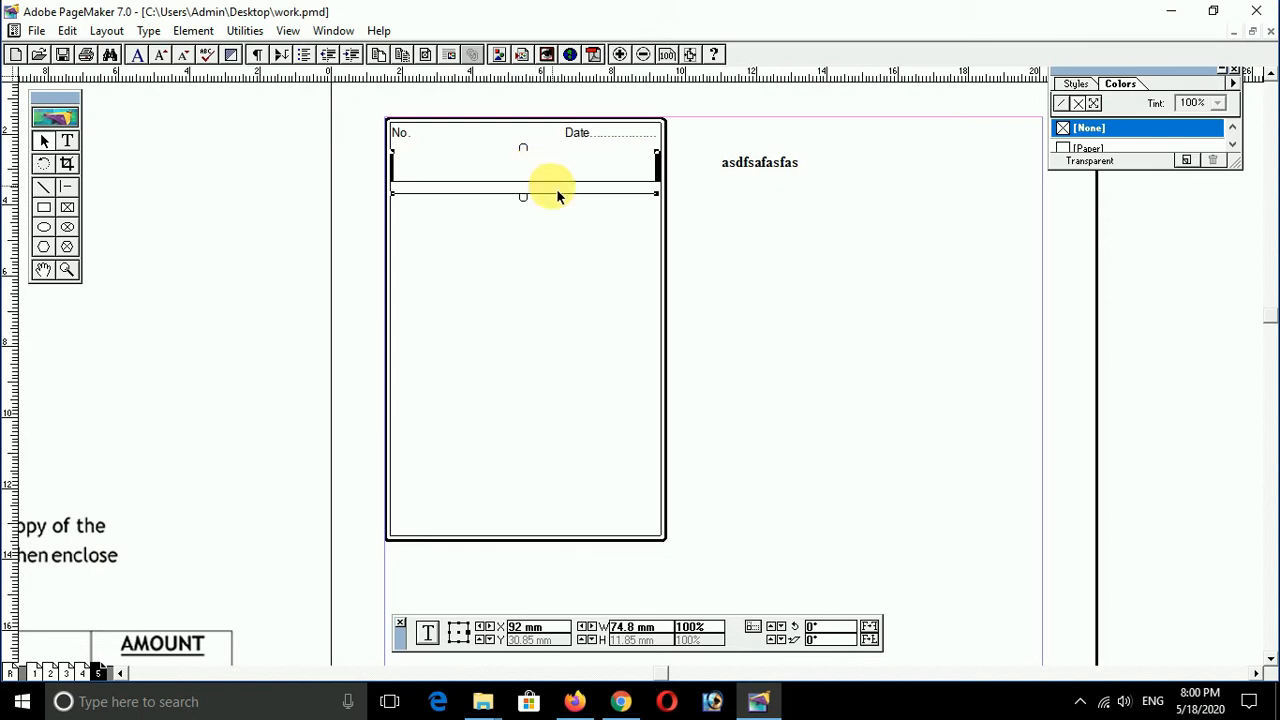
double_click(552, 175)
left_click(554, 175)
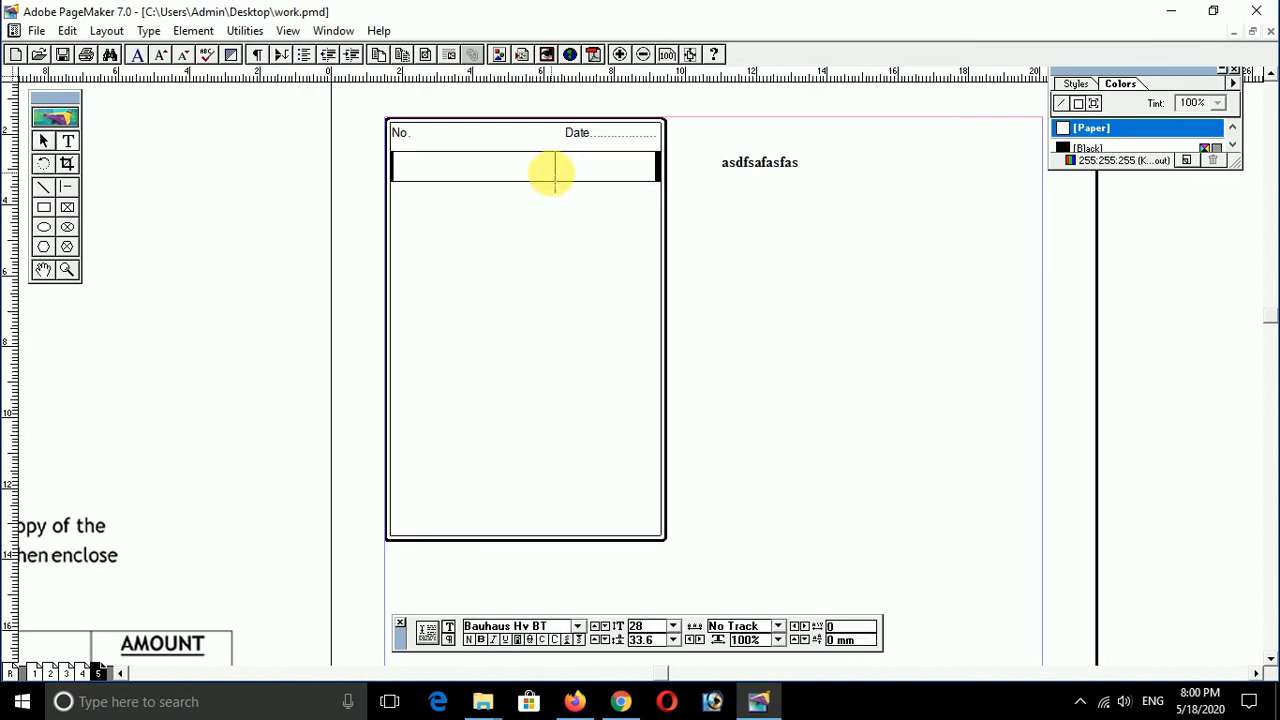
triple_click(555, 178)
key("ctrl+shift+v")
key("F9")
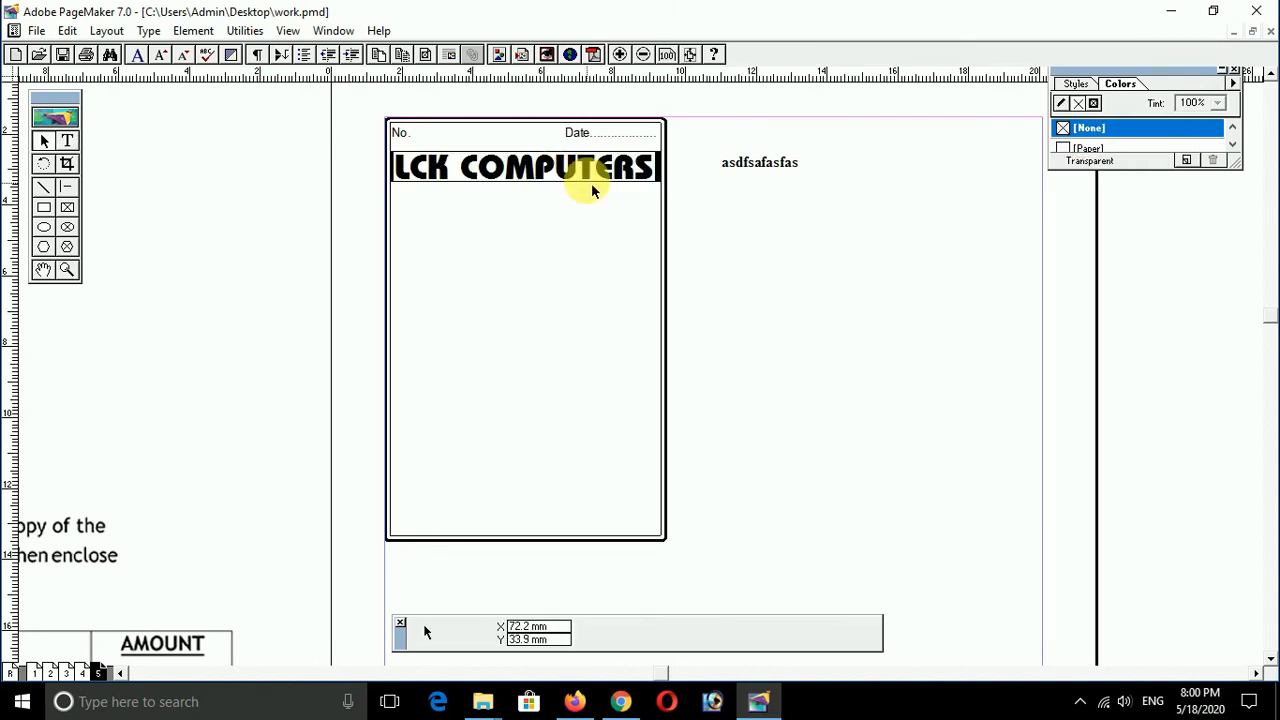
left_click(660, 178)
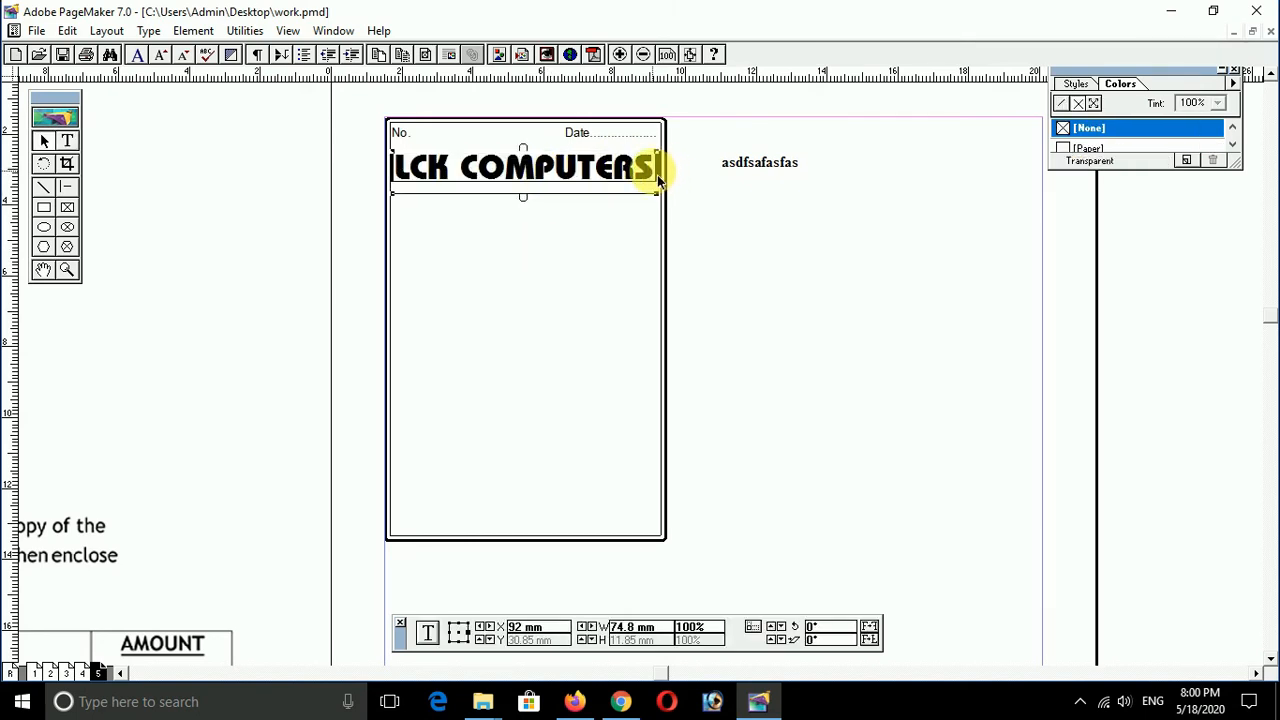
left_click(658, 177)
left_click_drag(660, 167, 663, 163)
left_click(497, 383)
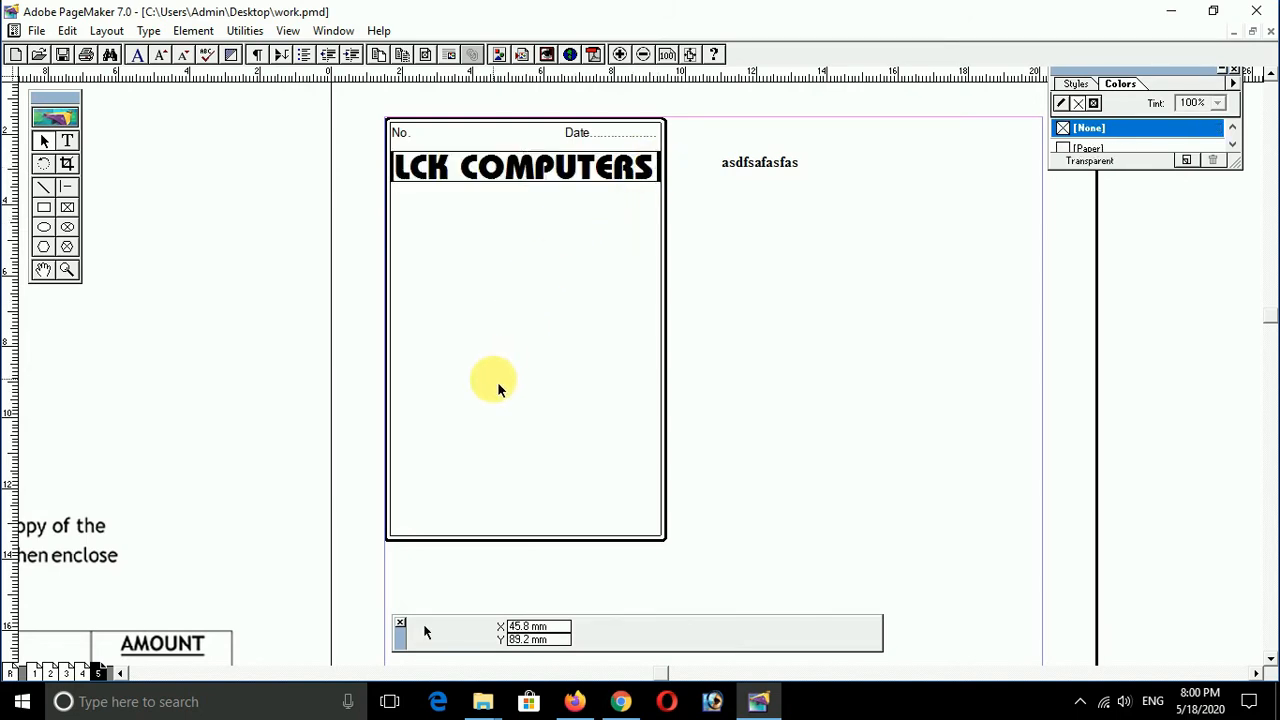
left_click(523, 166)
left_click_drag(523, 195, 538, 224)
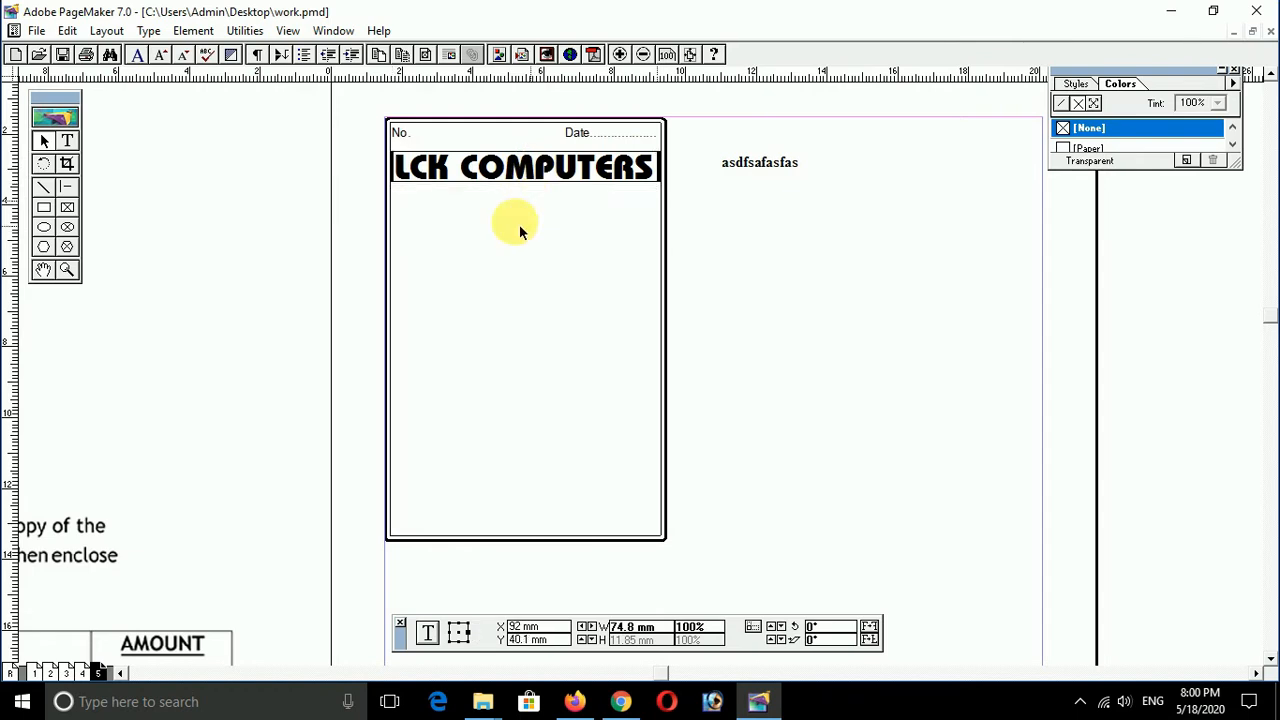
left_click_drag(530, 218, 543, 177)
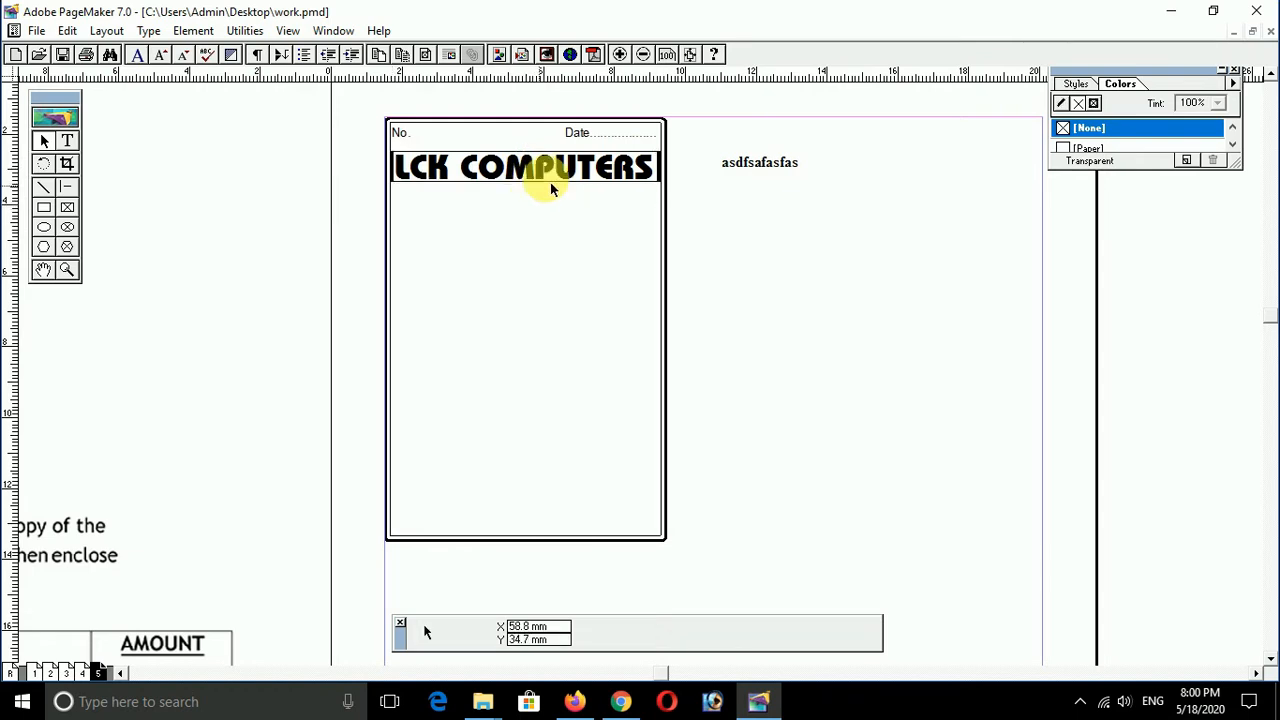
- Copy the No./Date line to just below the LCK COMPUTERS heading and replace its text with the business's address, including the postal code
left_click(586, 140)
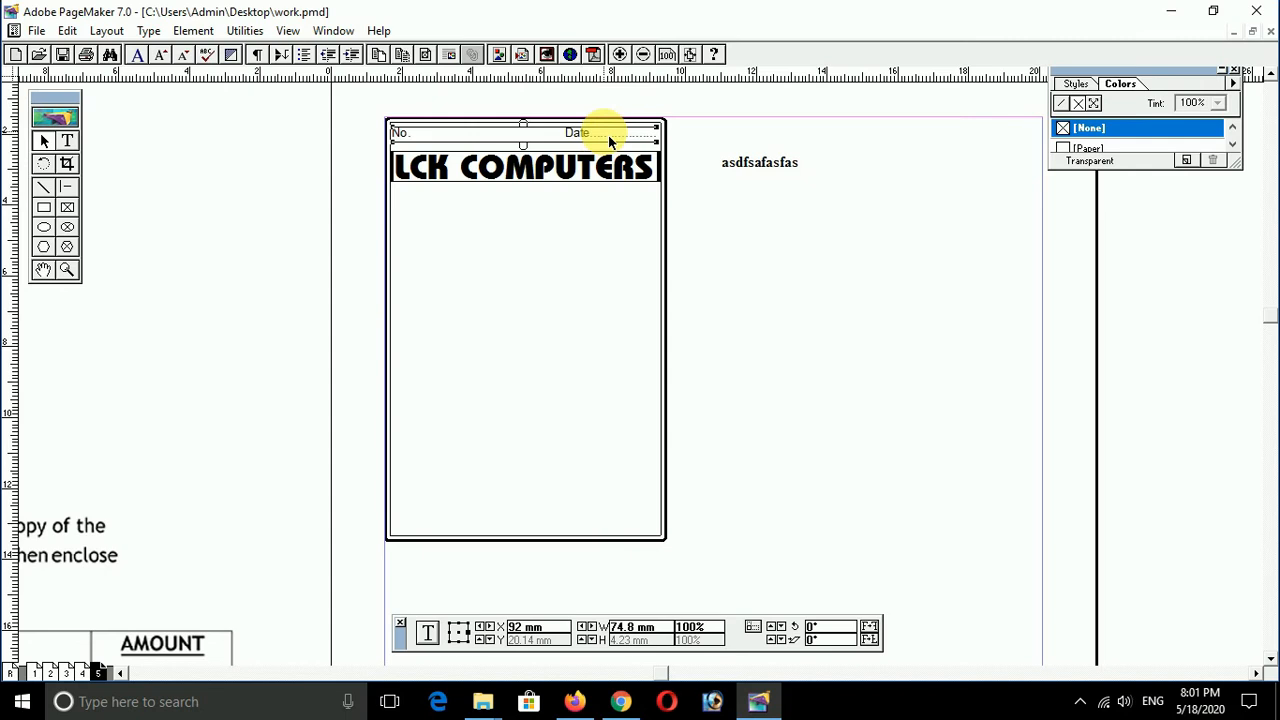
left_click_drag(608, 138, 603, 209)
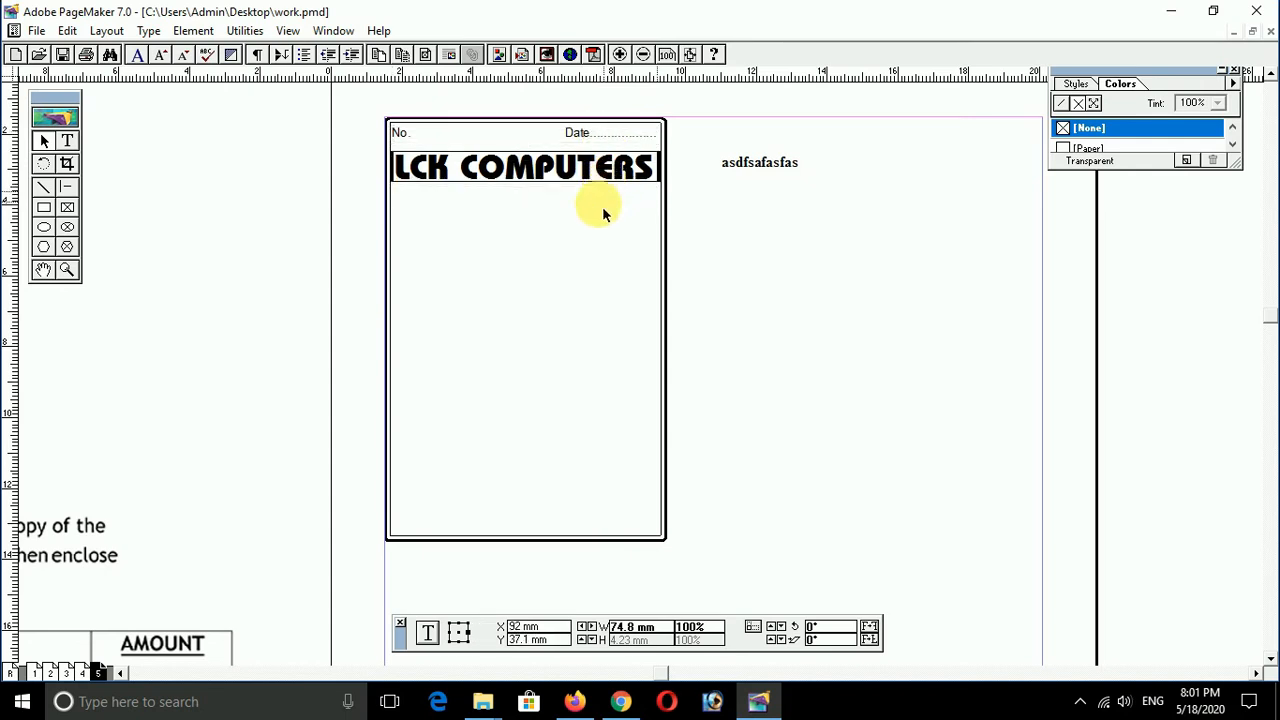
double_click(580, 194)
triple_click(582, 197)
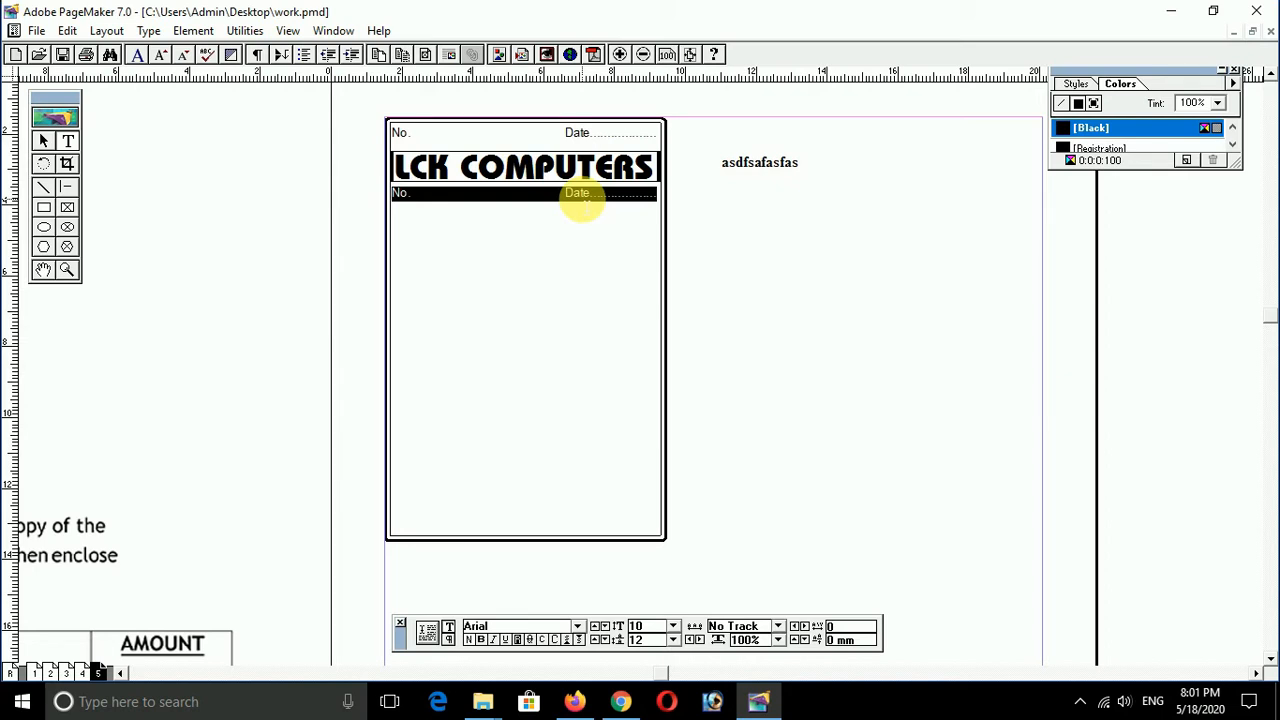
type("College Roard,")
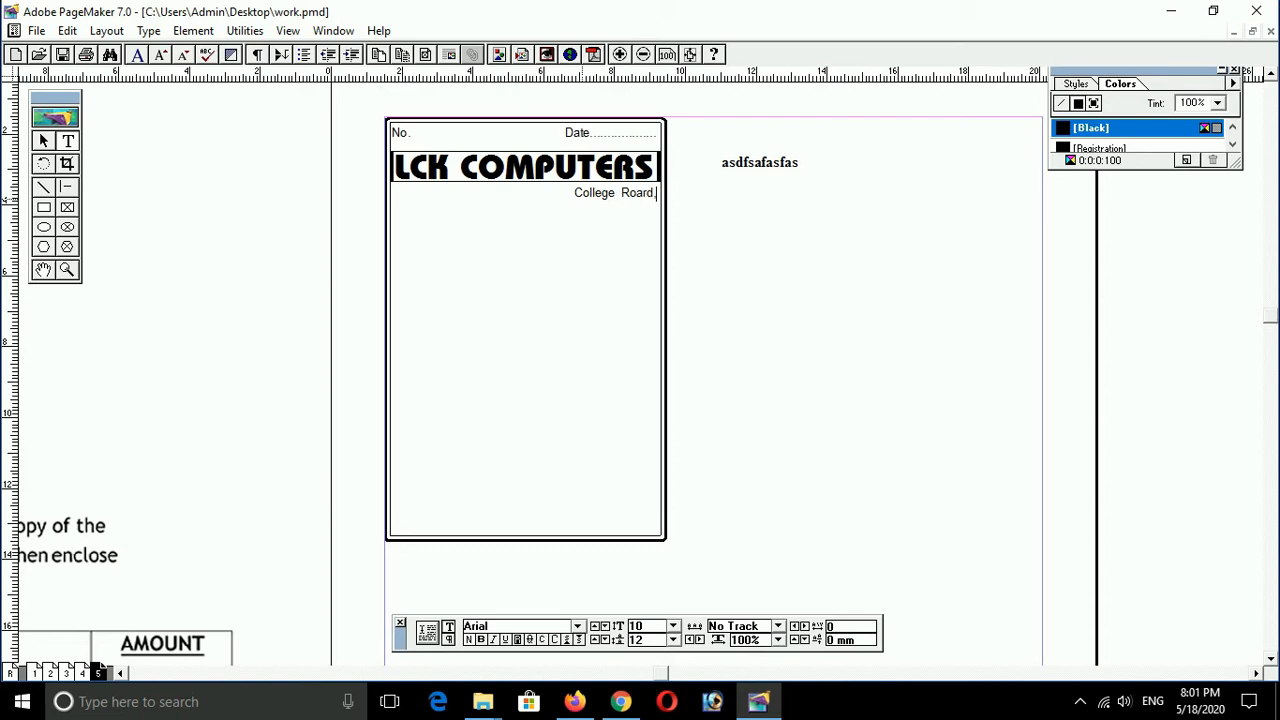
type(" Guntur - 5000")
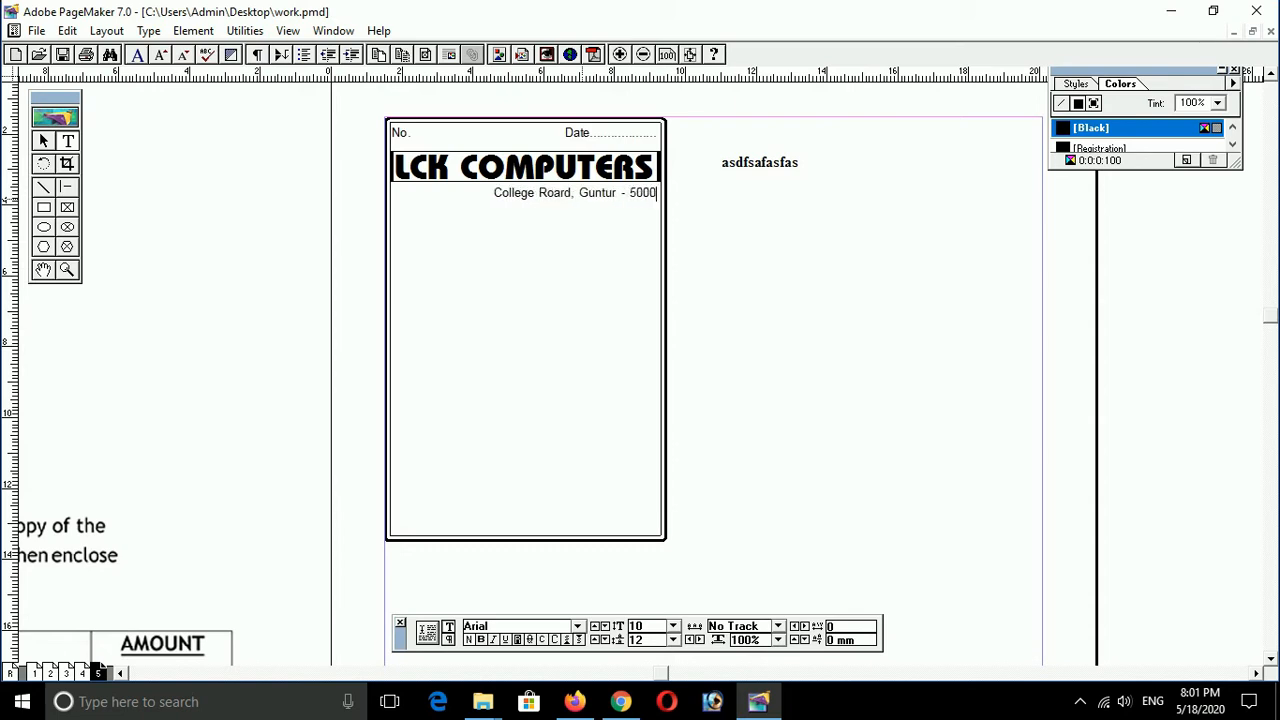
key("BackSpace")
key("BackSpace")
key("BackSpace")
key("BackSpace")
key("BackSpace")
type("5222")
key("BackSpace")
type("001")
- Centre the address line under the LCK COMPUTERS heading
triple_click(585, 195)
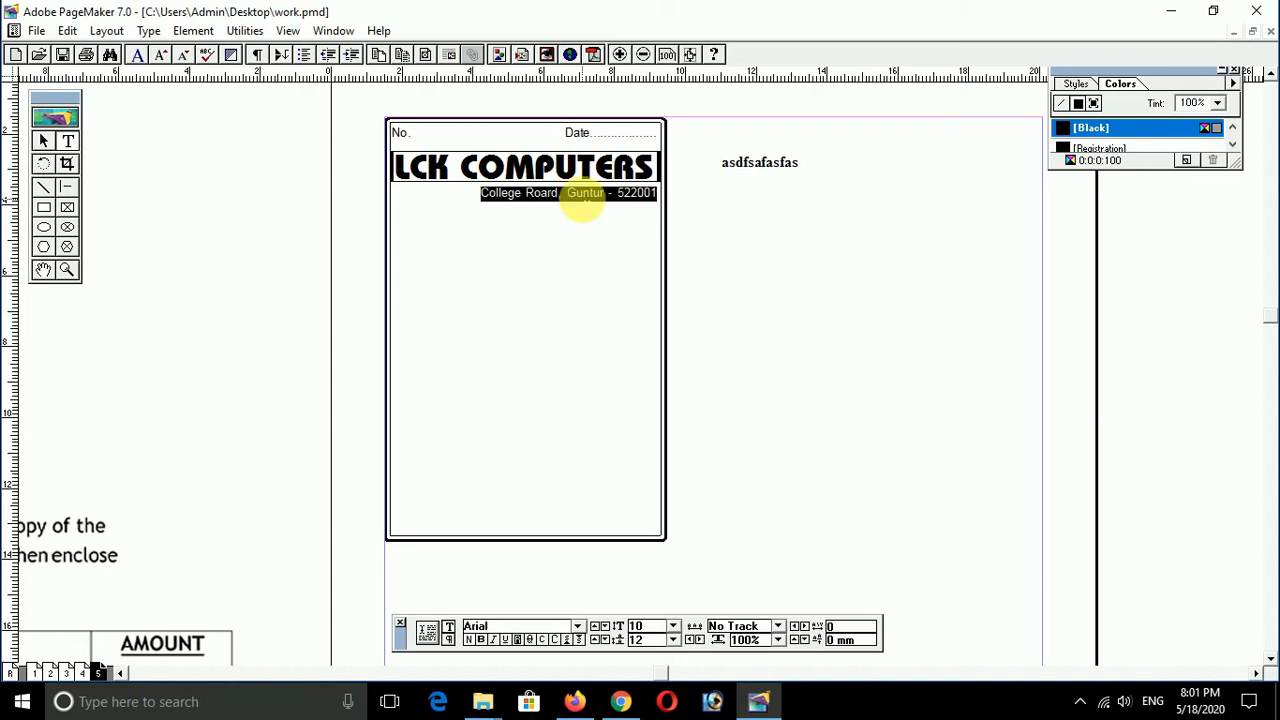
key("ctrl+shift+c")
key("F9")
left_click(587, 202)
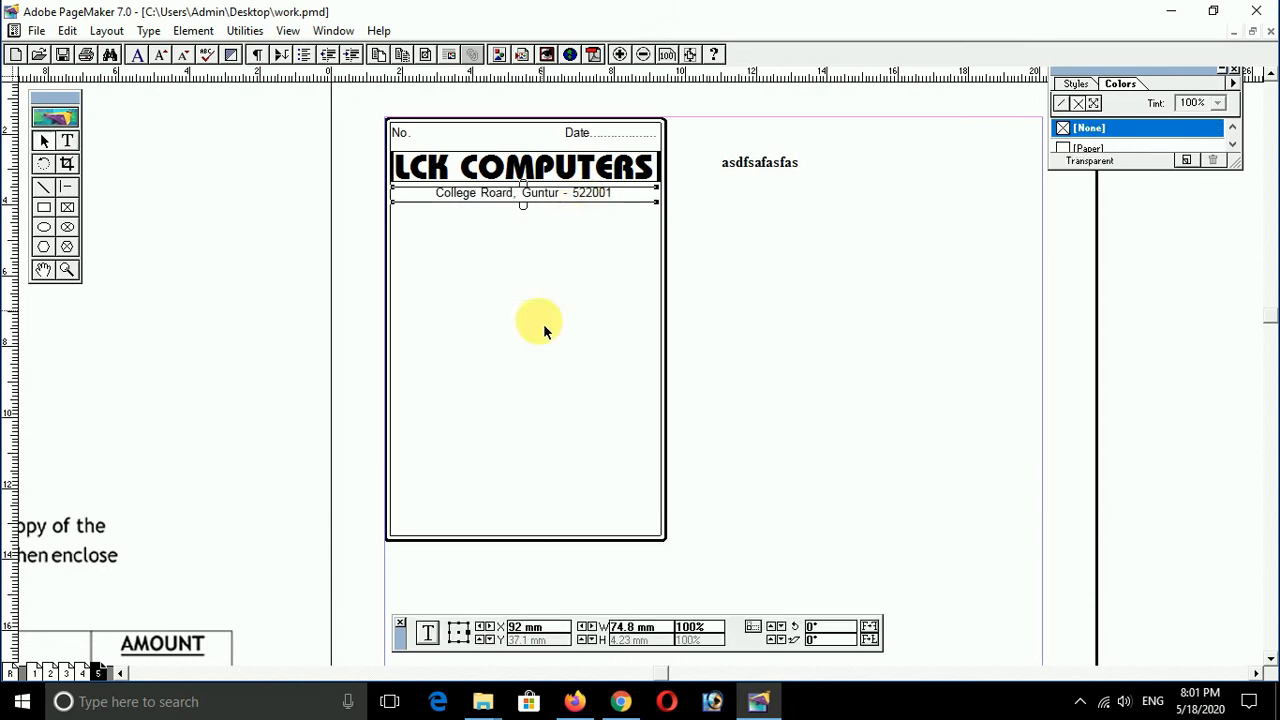
left_click(540, 222)
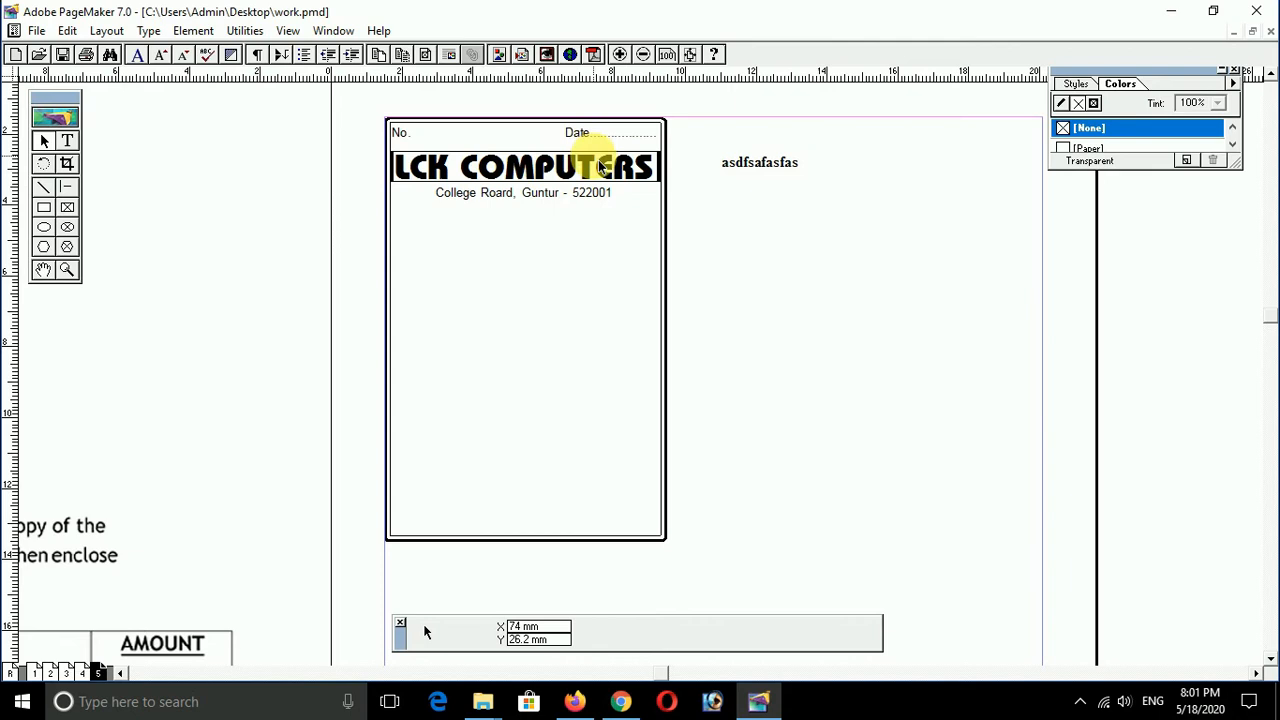
- Move the heading, its rectangles and the address line up together by about 2 mm
left_click_drag(368, 151, 690, 238)
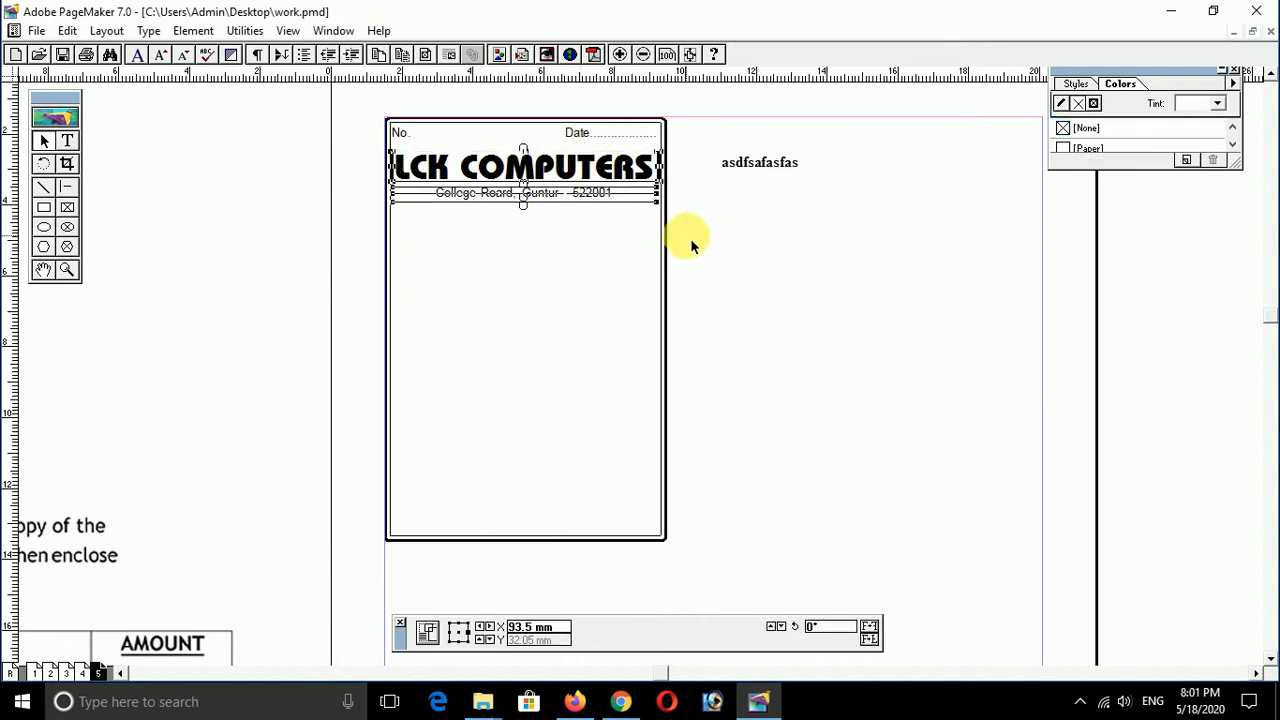
key("Up")
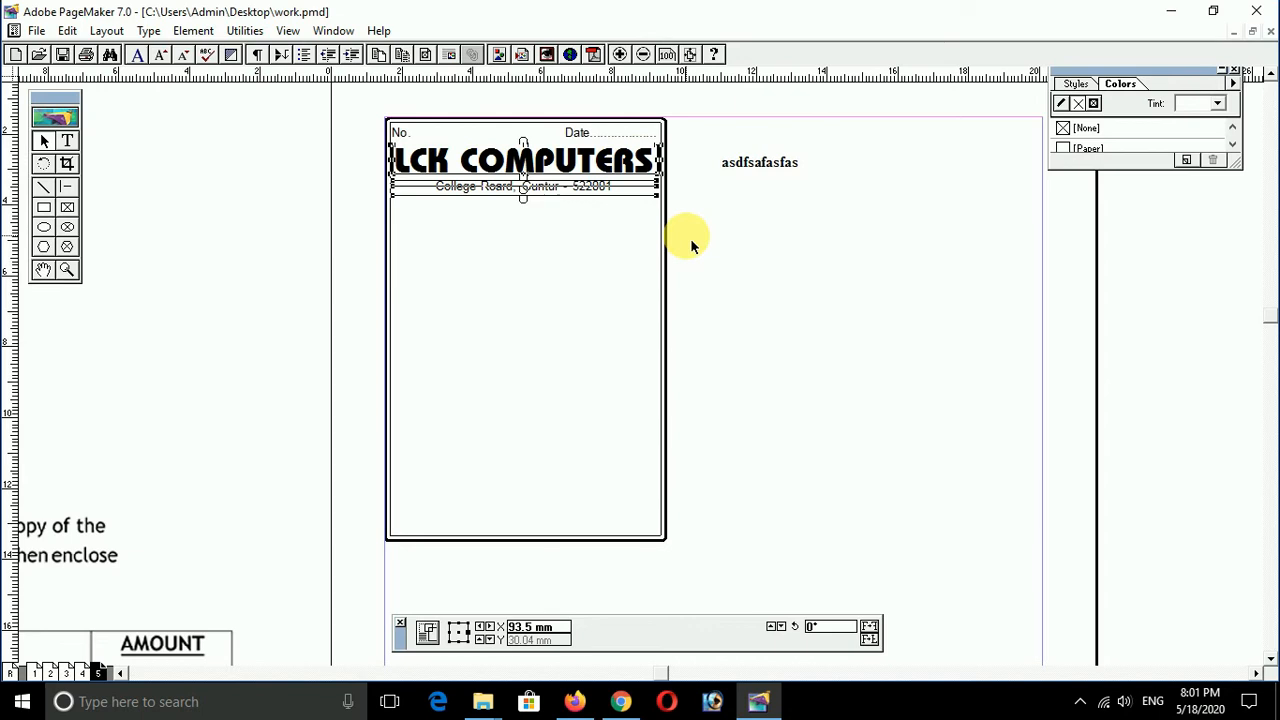
left_click(690, 238)
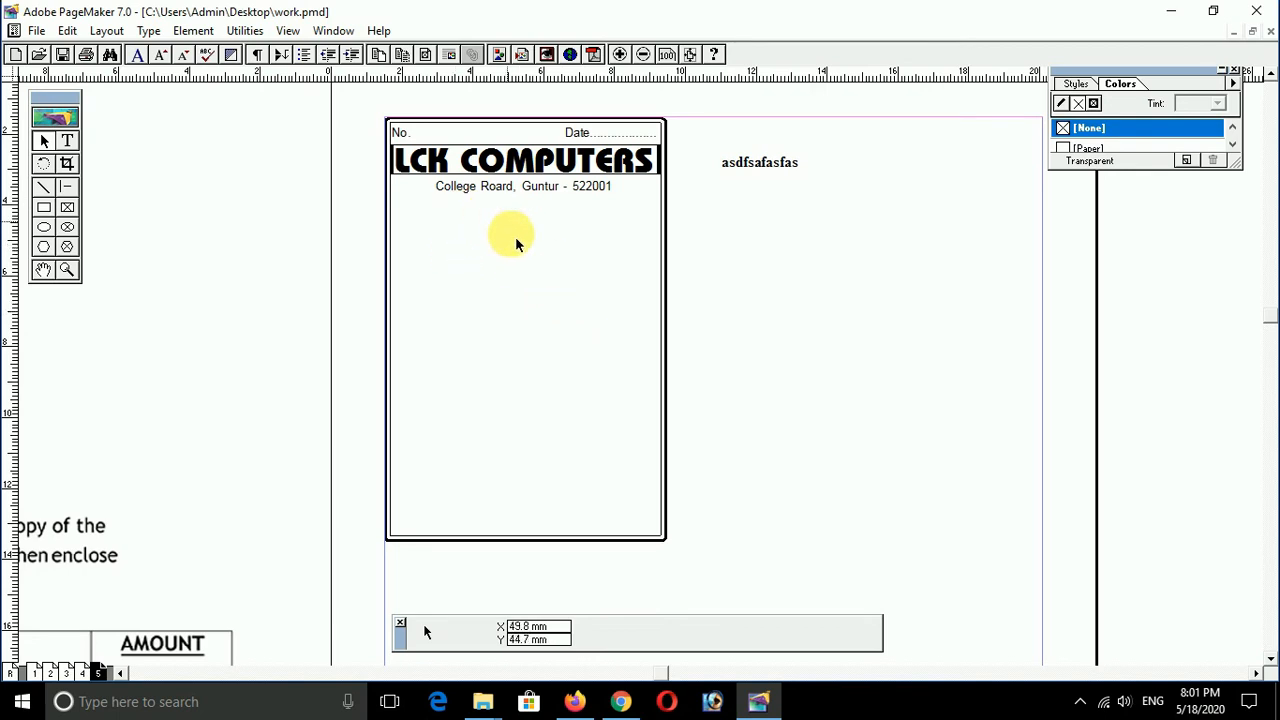
- Place a copy of the address line about 6 mm below it and replace its text with Sri followed by dots across the frame
left_click(564, 180)
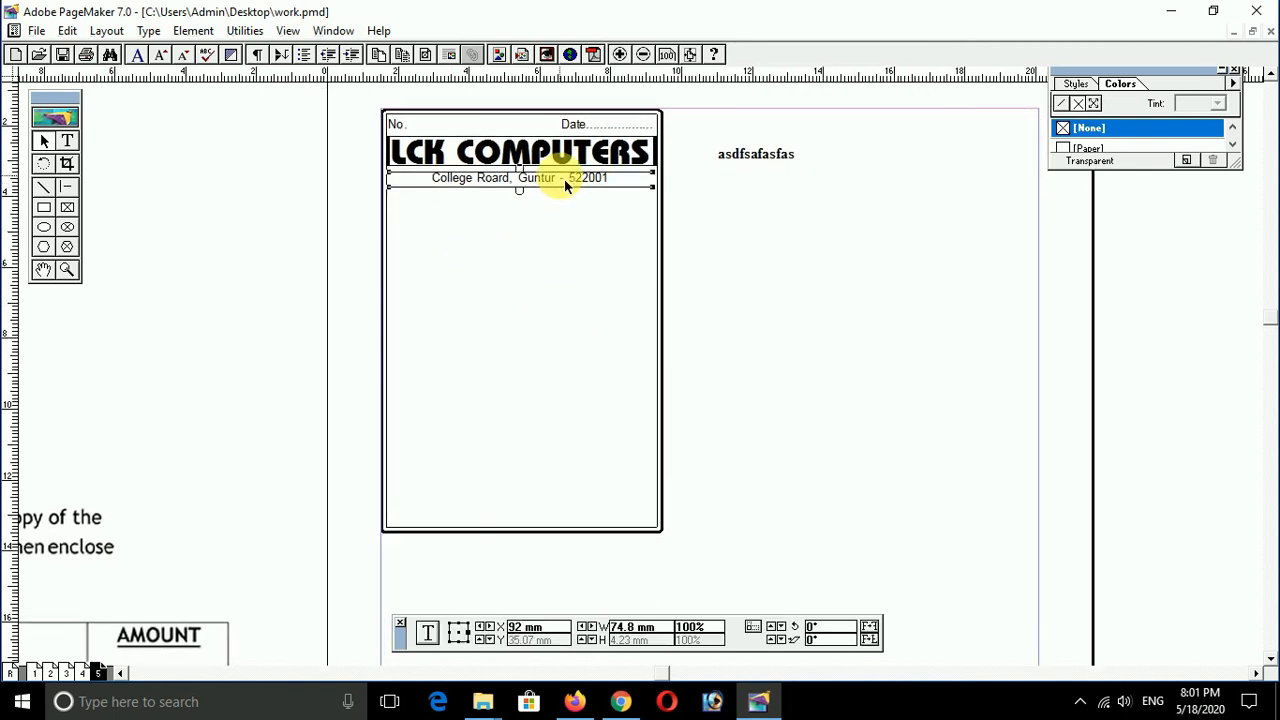
left_click_drag(564, 180, 564, 208)
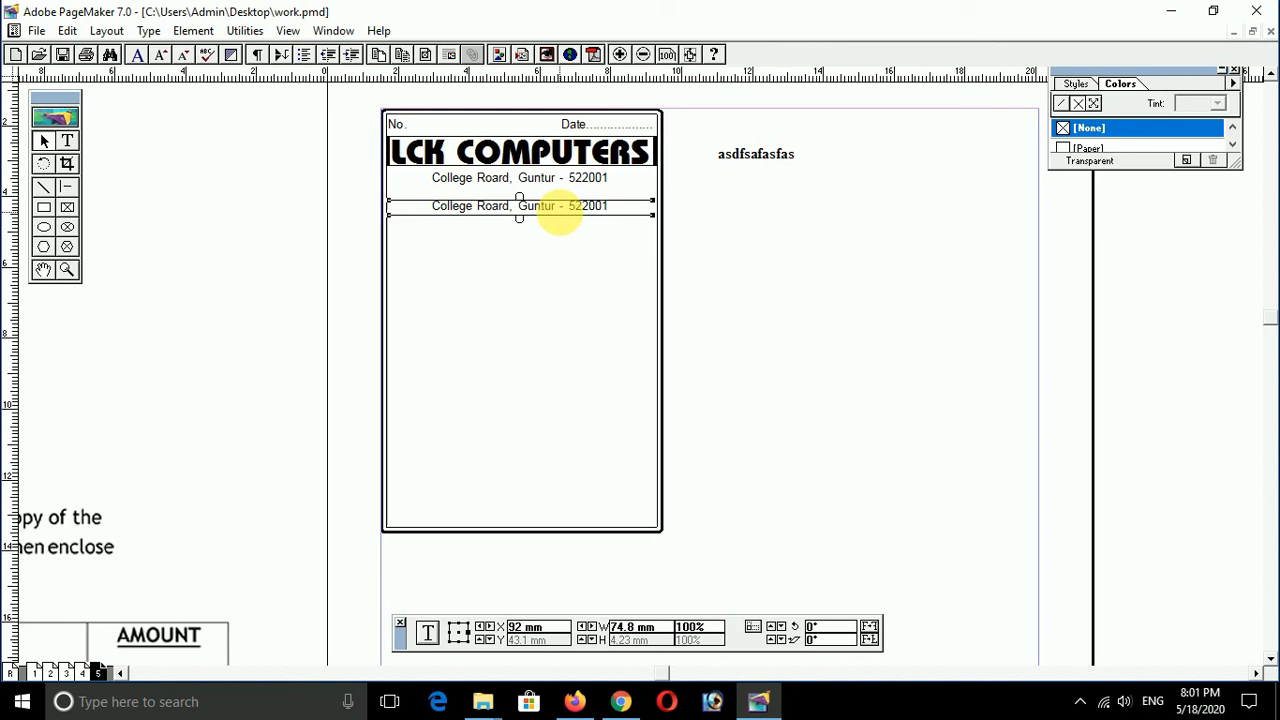
double_click(561, 211)
key("ctrl+a")
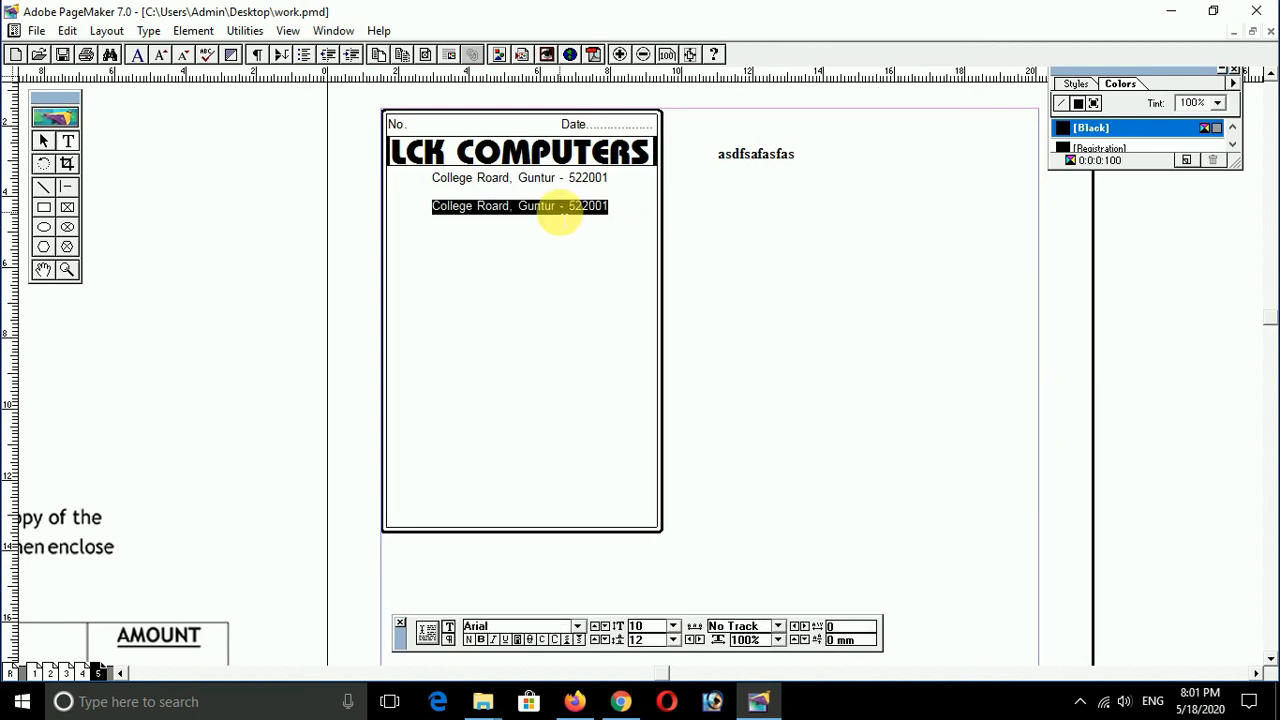
type("Sri.....")
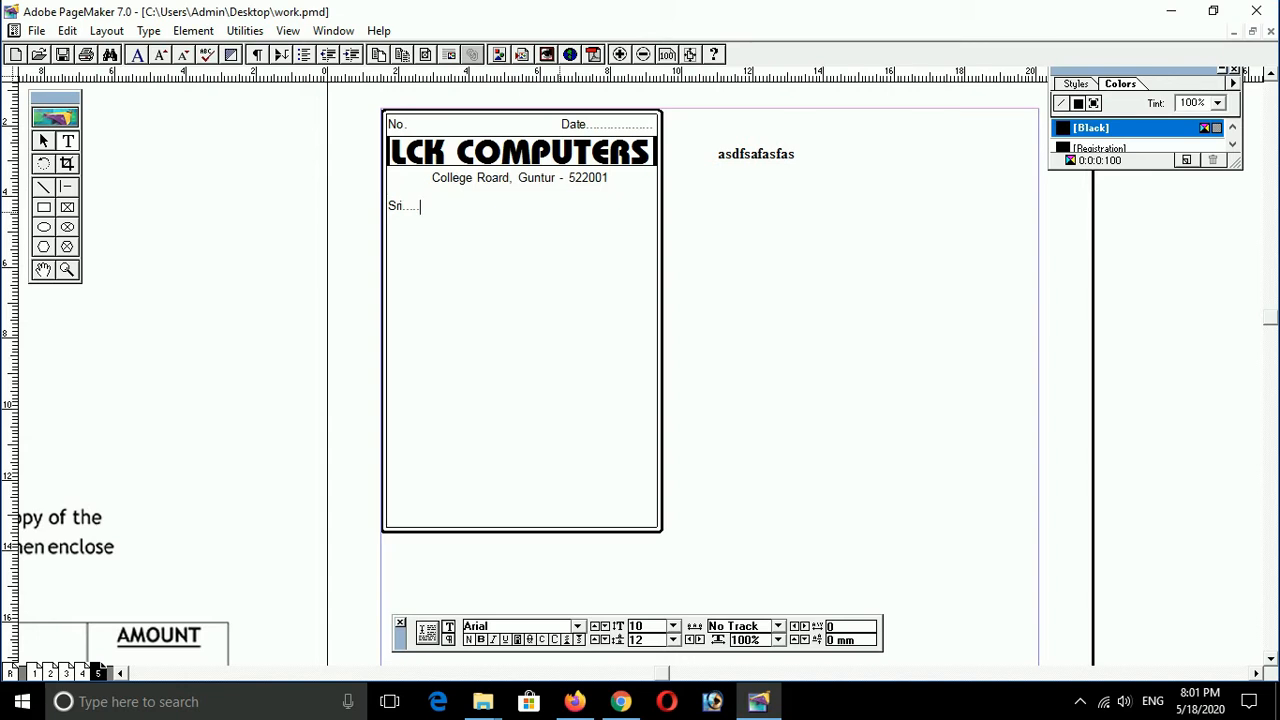
type("...........................................................................")
key("F9")
left_click(562, 215)
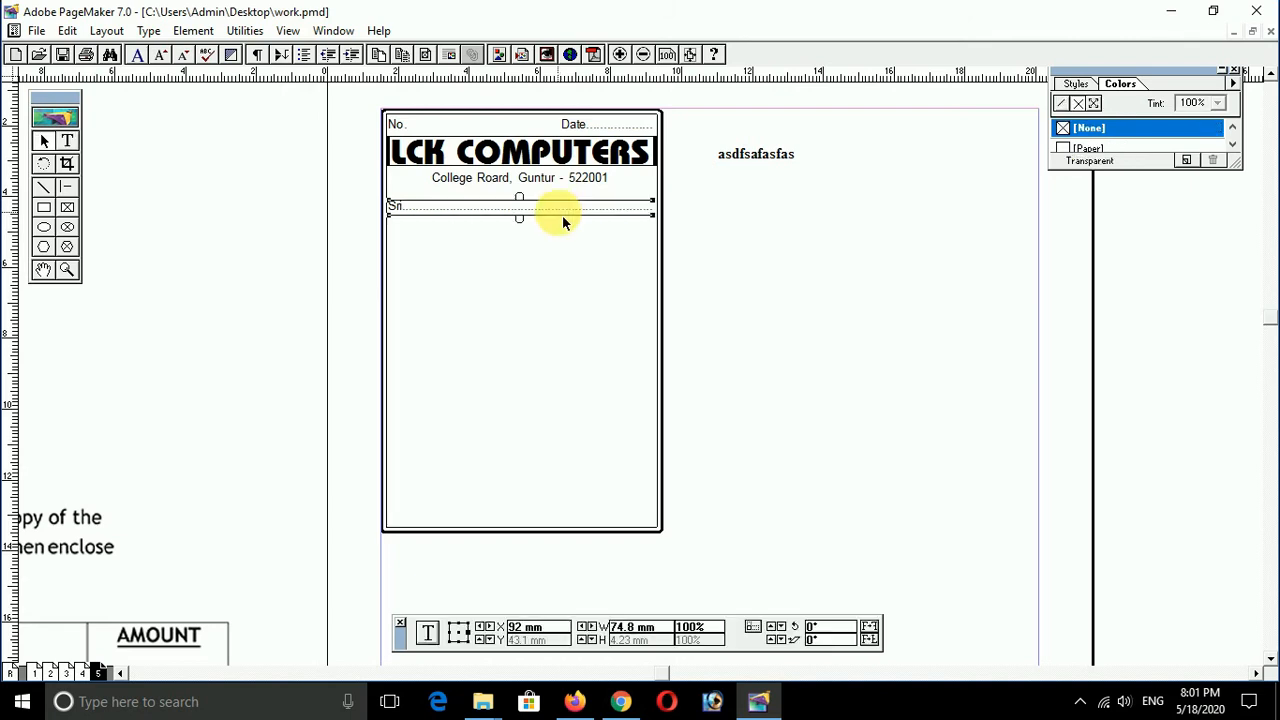
key("Up")
key("Up")
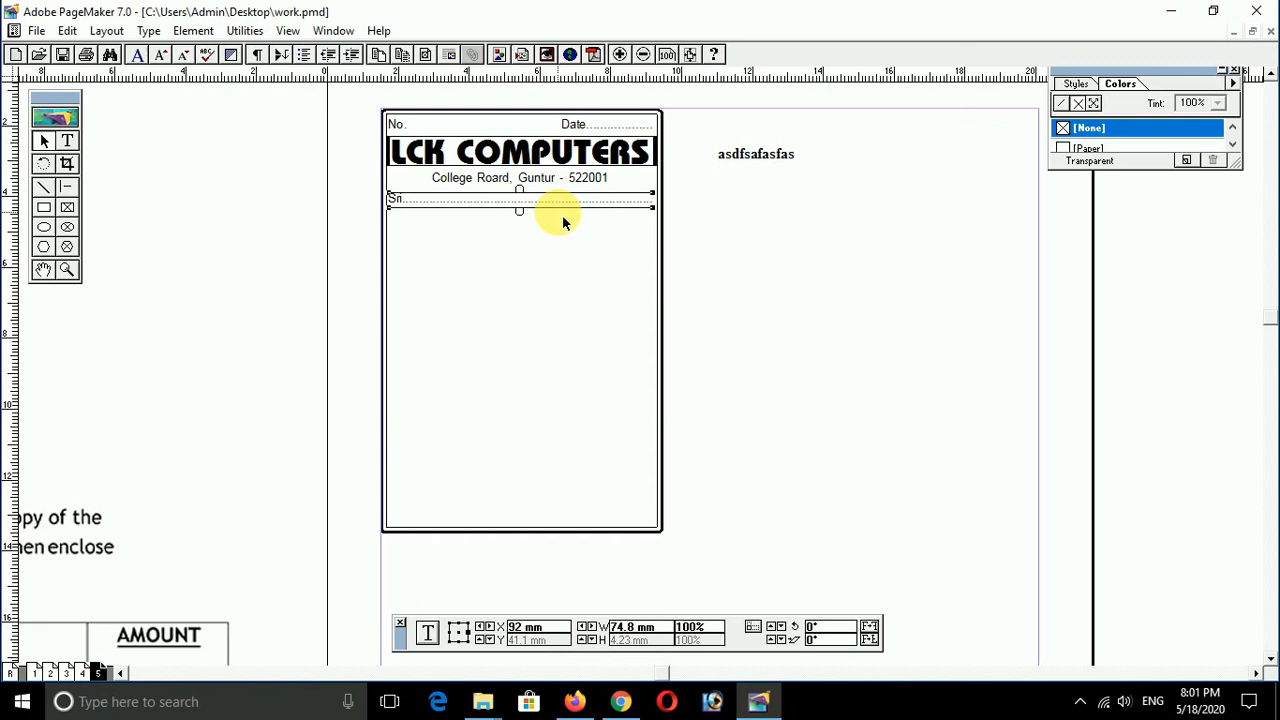
- Draw a horizontal line about 76.5 mm long just below the Sri line, spanning the frame's inner edges
left_click(120, 205)
left_click(66, 187)
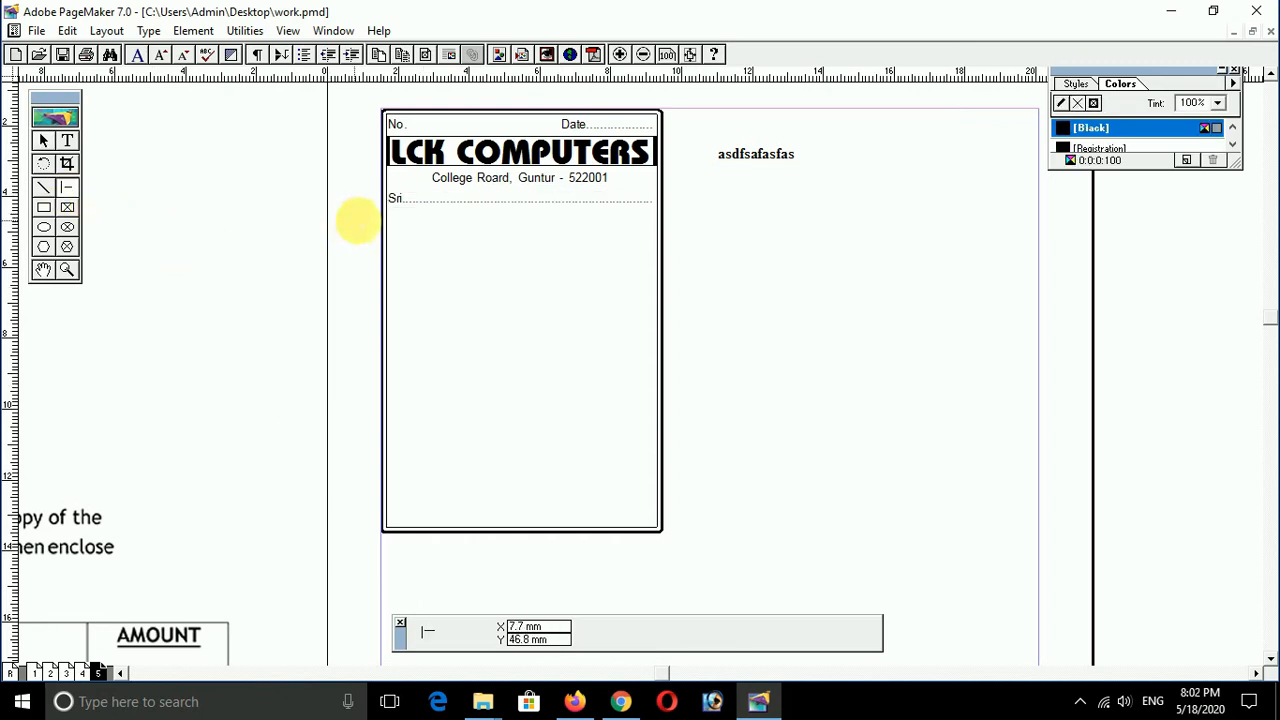
left_click_drag(391, 207, 657, 243)
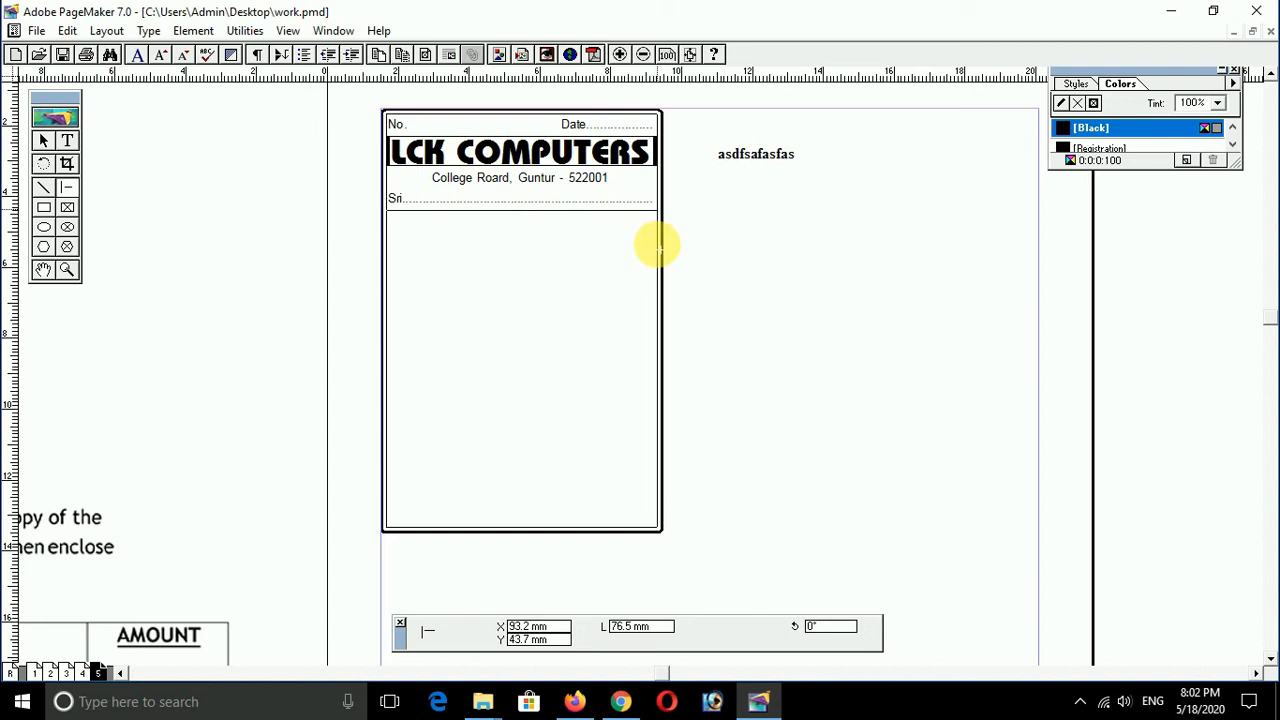
- Set the stroke of the horizontal line below the Sri line to 2 pt
left_click(193, 30)
mouse_move(344, 79)
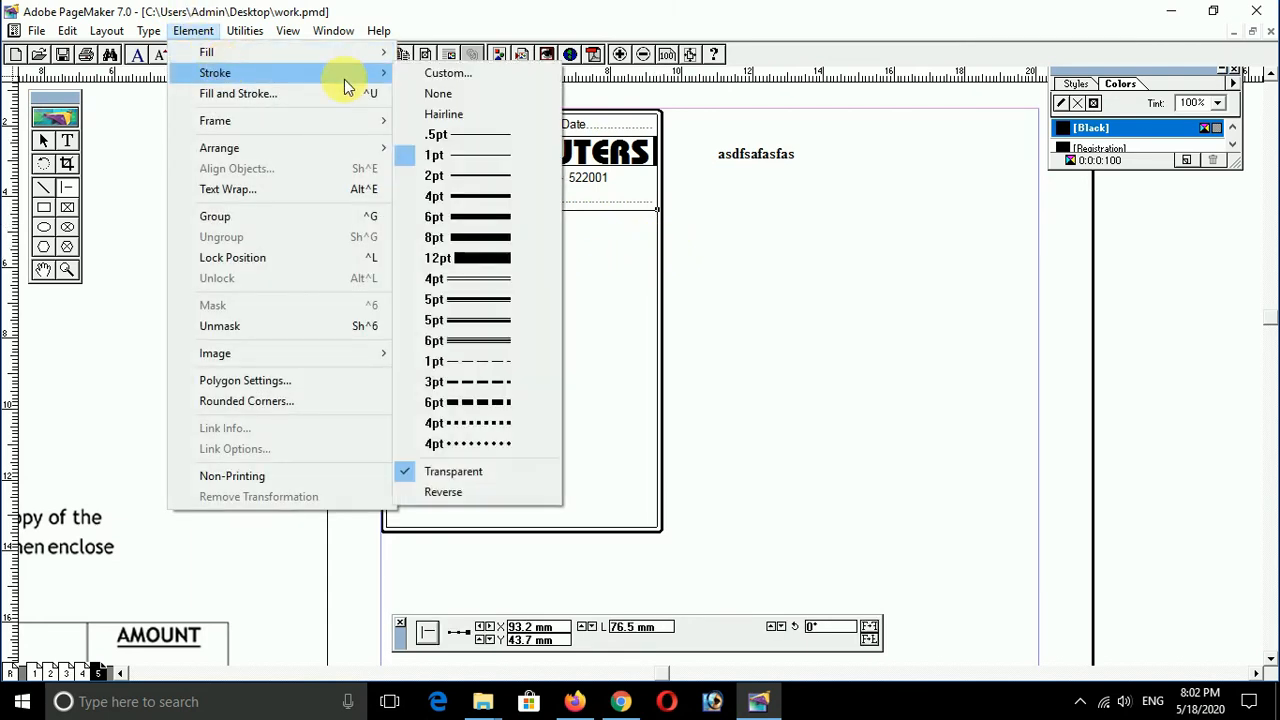
left_click(457, 176)
left_click(480, 255)
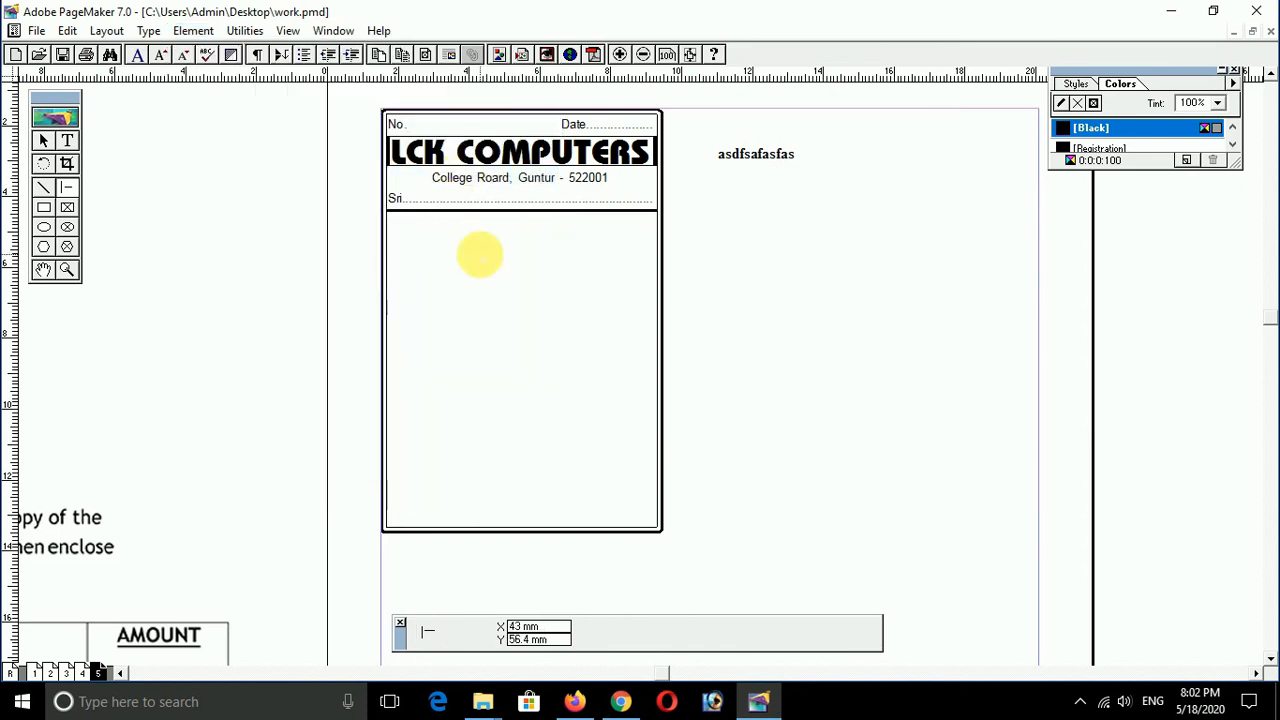
- Give the horizontal line below the Sri line a custom stroke weight of 1.5 points
left_click(508, 216)
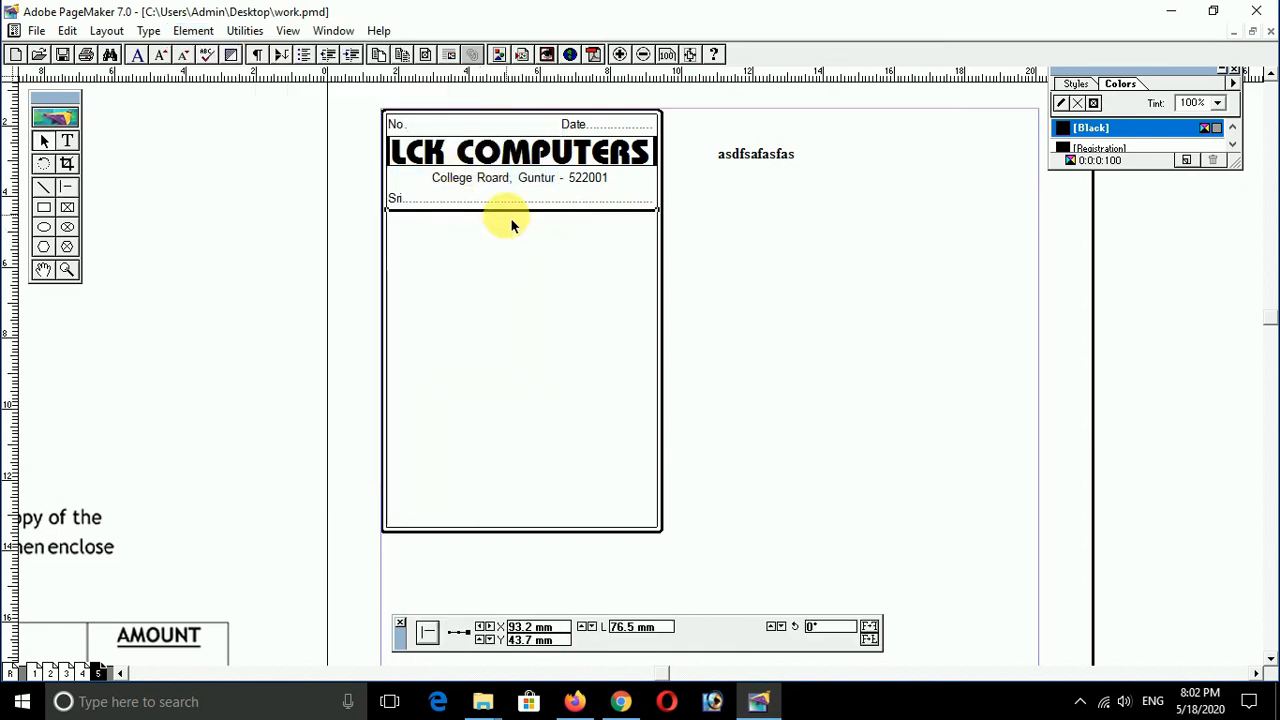
left_click(200, 31)
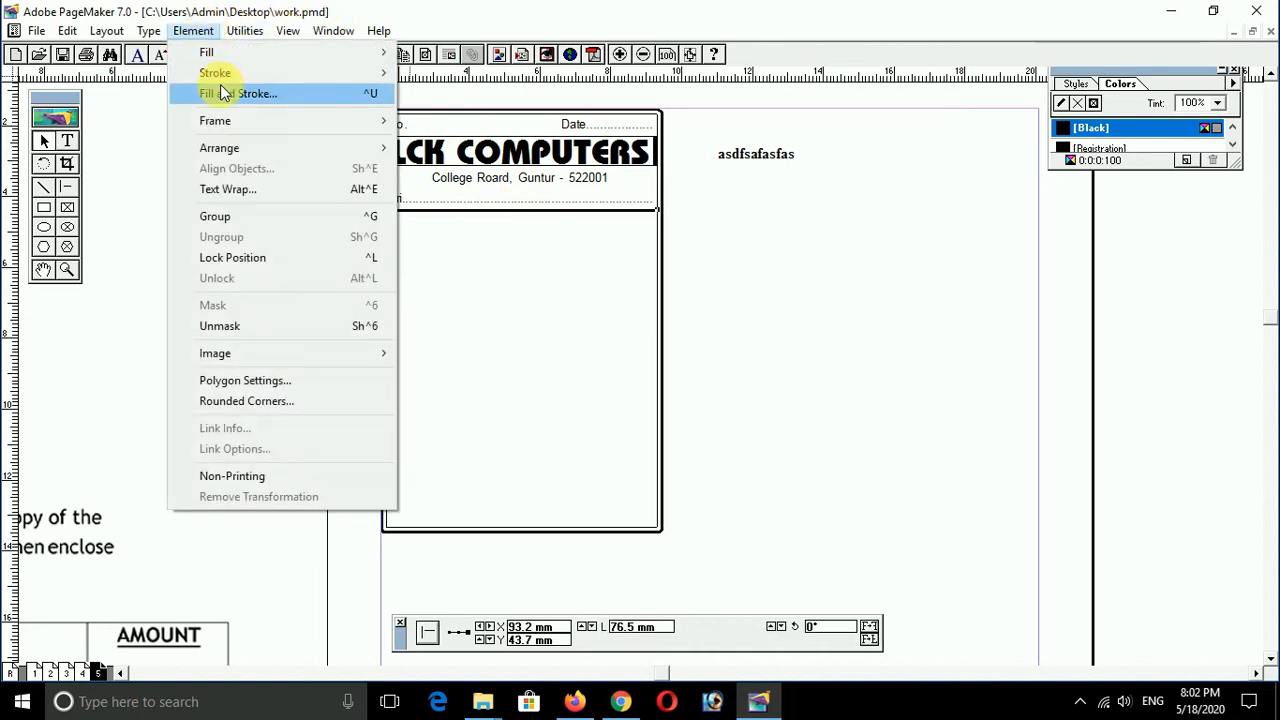
mouse_move(228, 70)
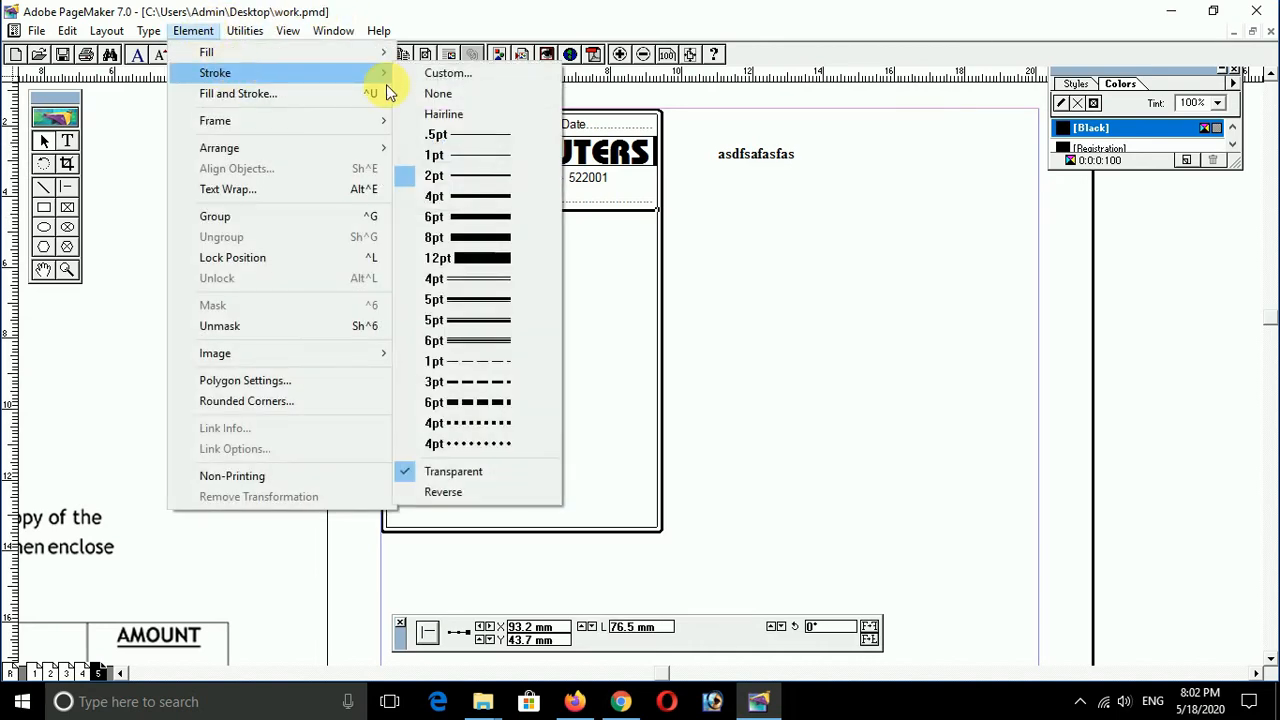
left_click(440, 76)
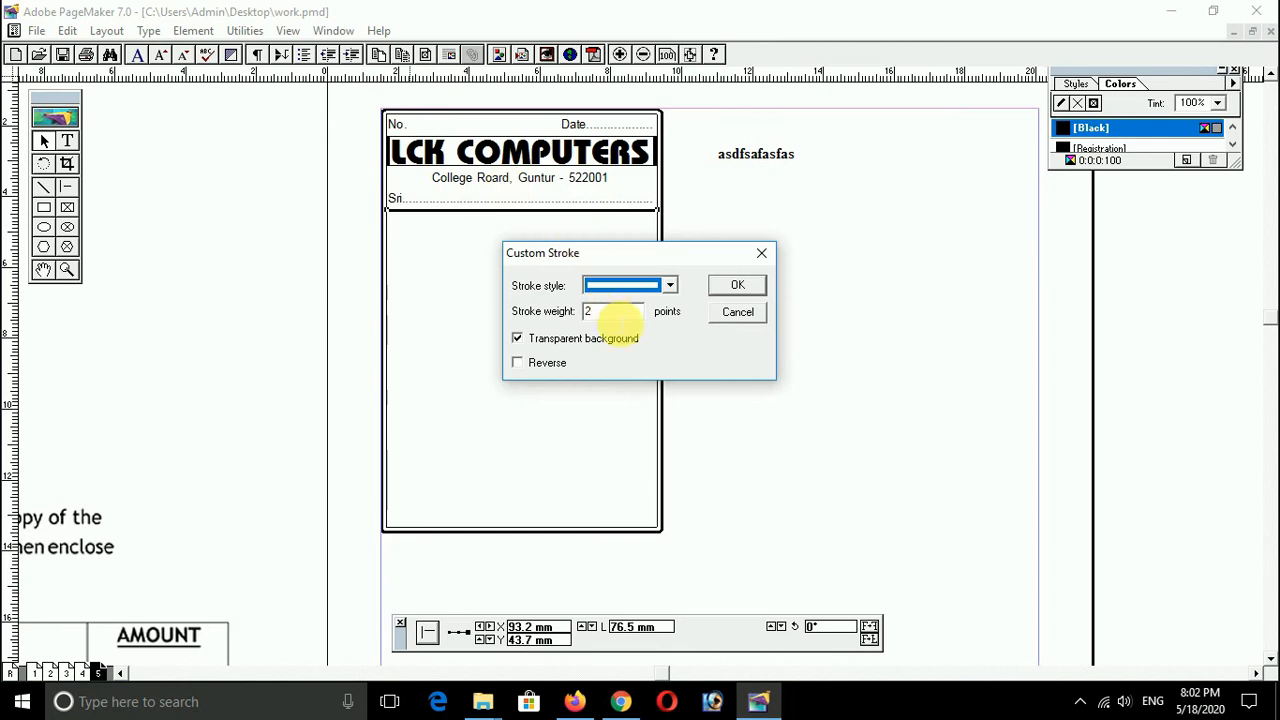
type("1.5")
key("Return")
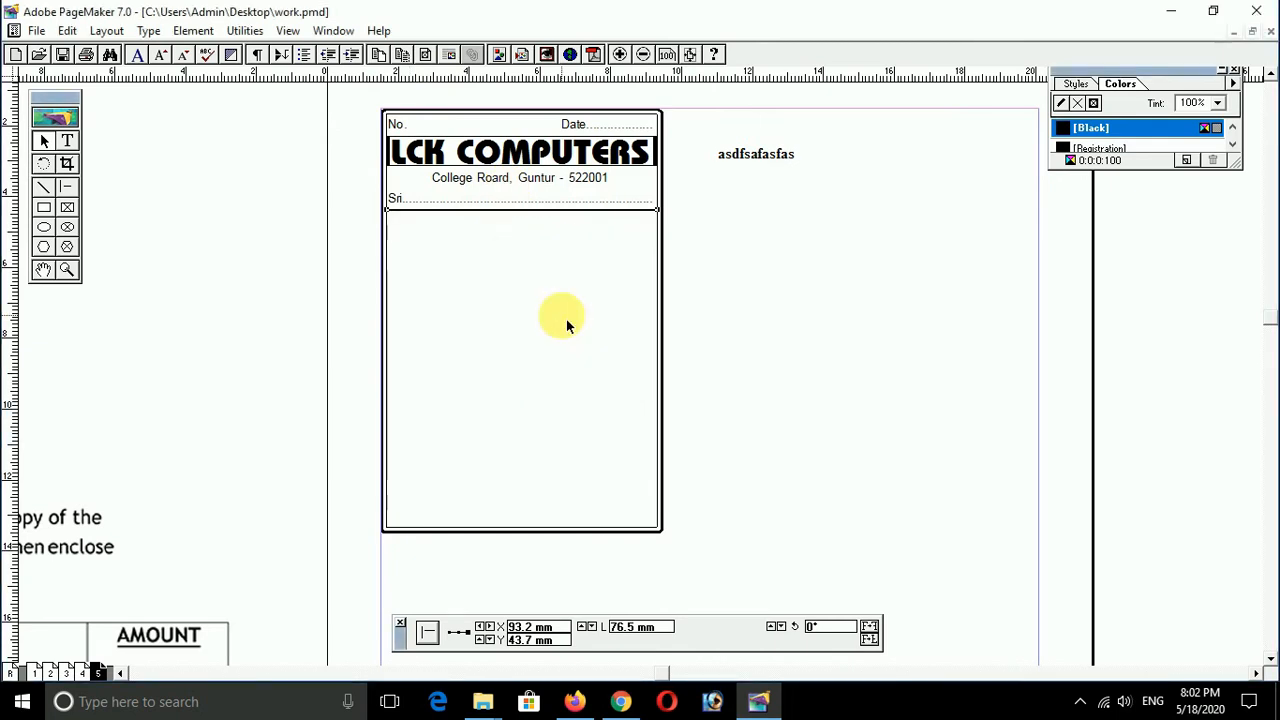
- Move the horizontal line up 1 mm and place a copy of it 8 mm below to form a table header row
key("Up")
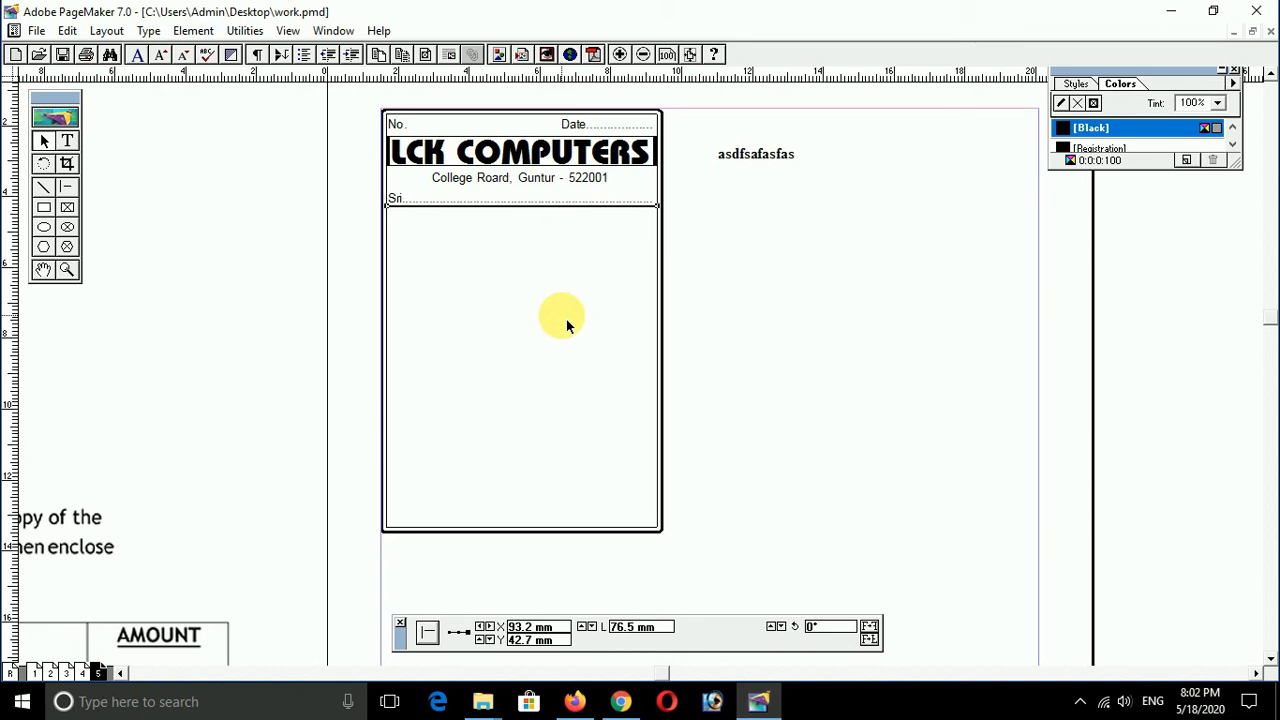
key("ctrl+Down")
key("Up")
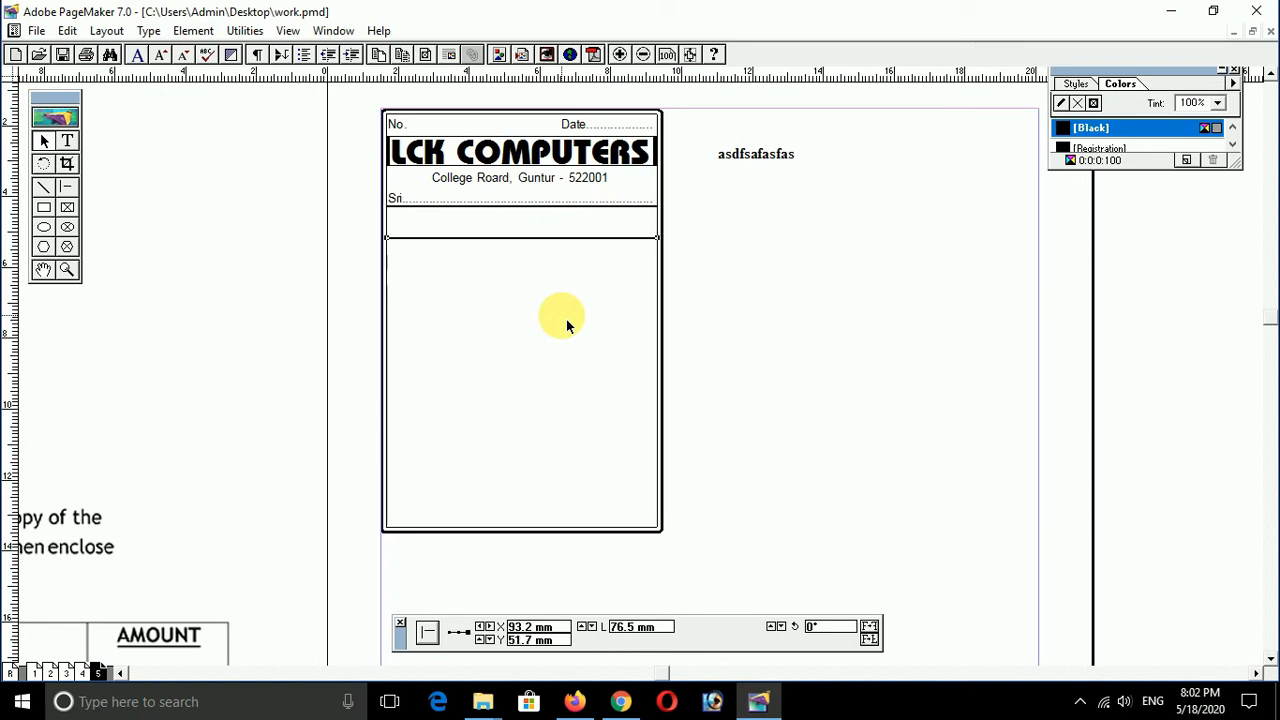
key("Up")
key("Up")
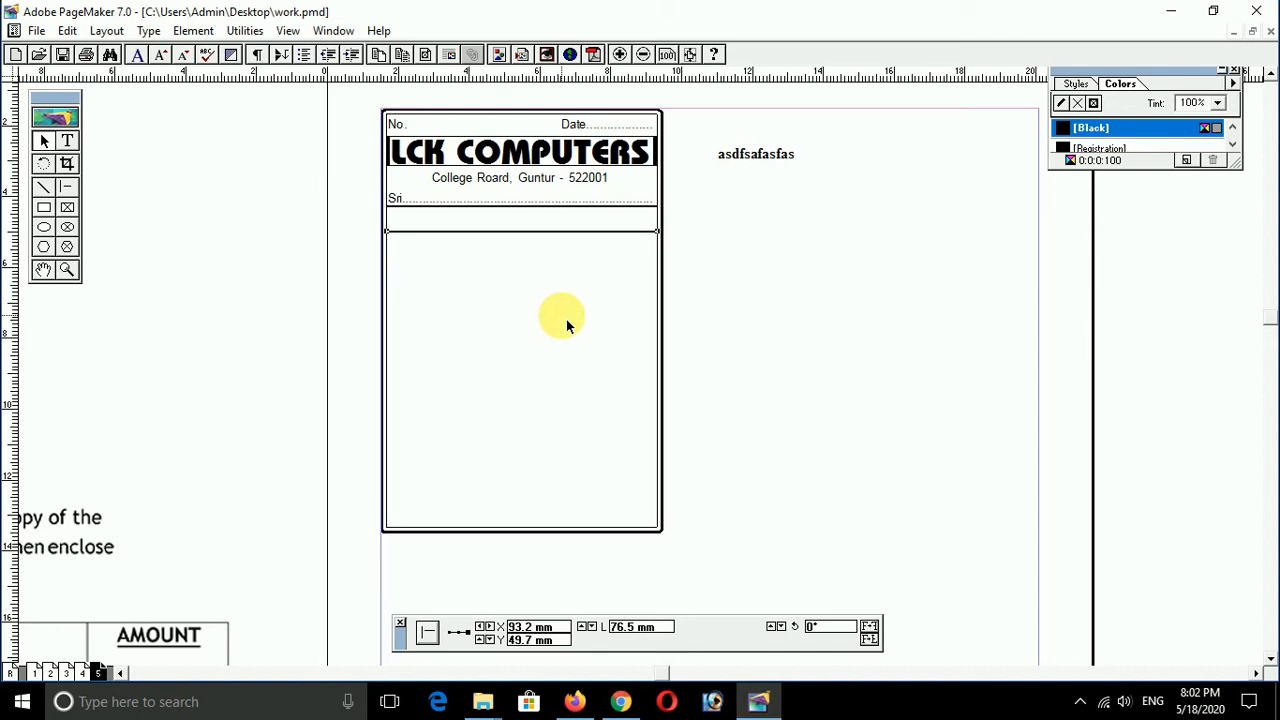
key("Down")
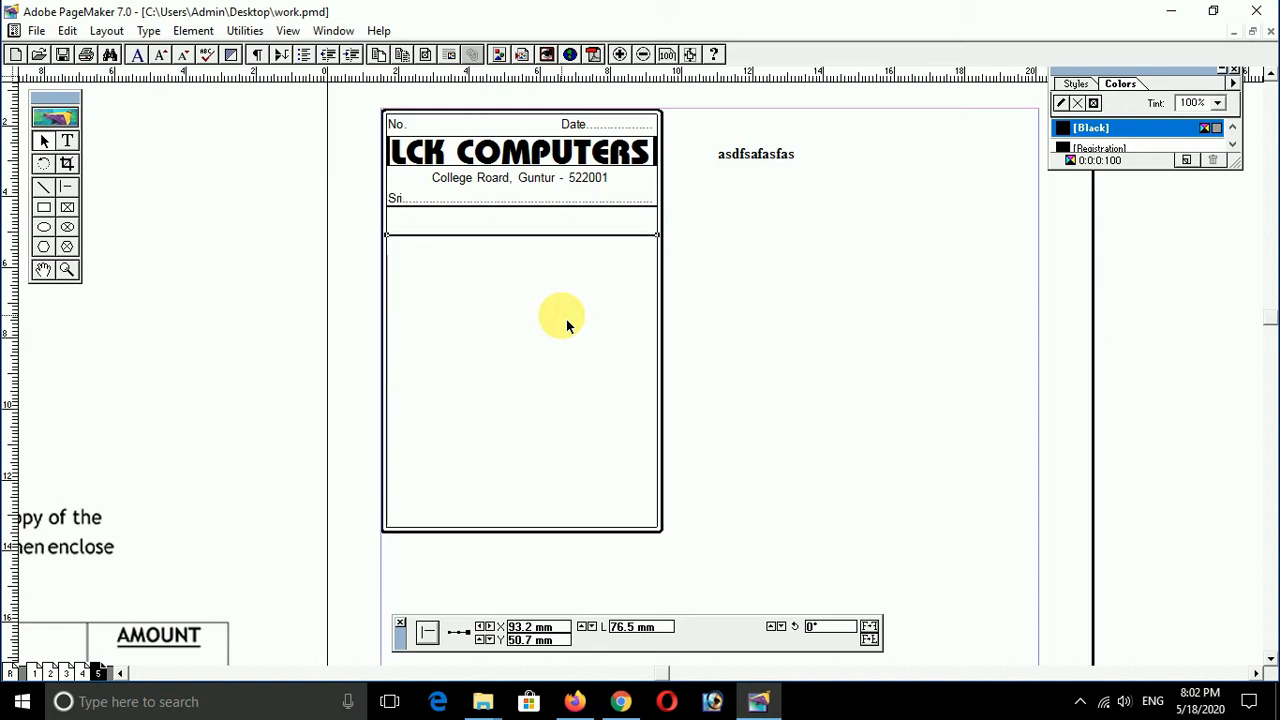
left_click(566, 319)
- Draw a vertical line about 75 mm long down from the header row at X 23 mm and copy the horizontal line to about Y 118 mm
left_click(72, 190)
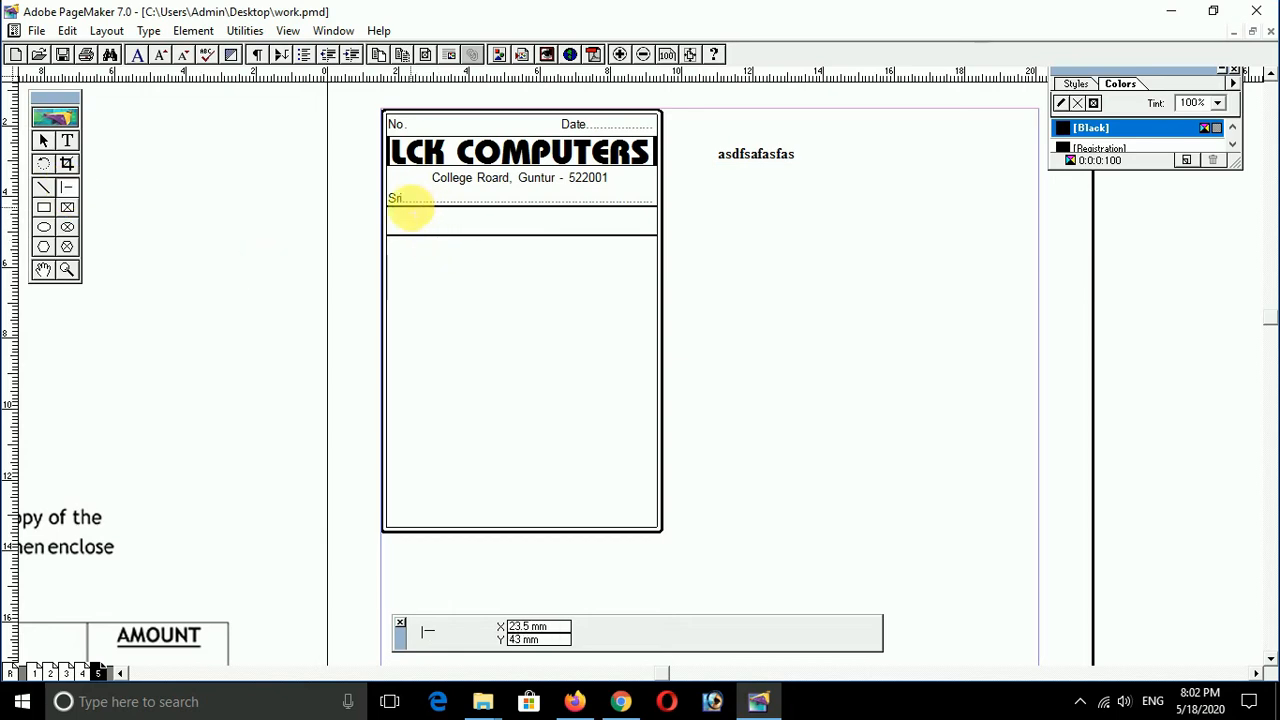
left_click_drag(409, 207, 451, 471)
key("F9")
left_click_drag(563, 240, 563, 481)
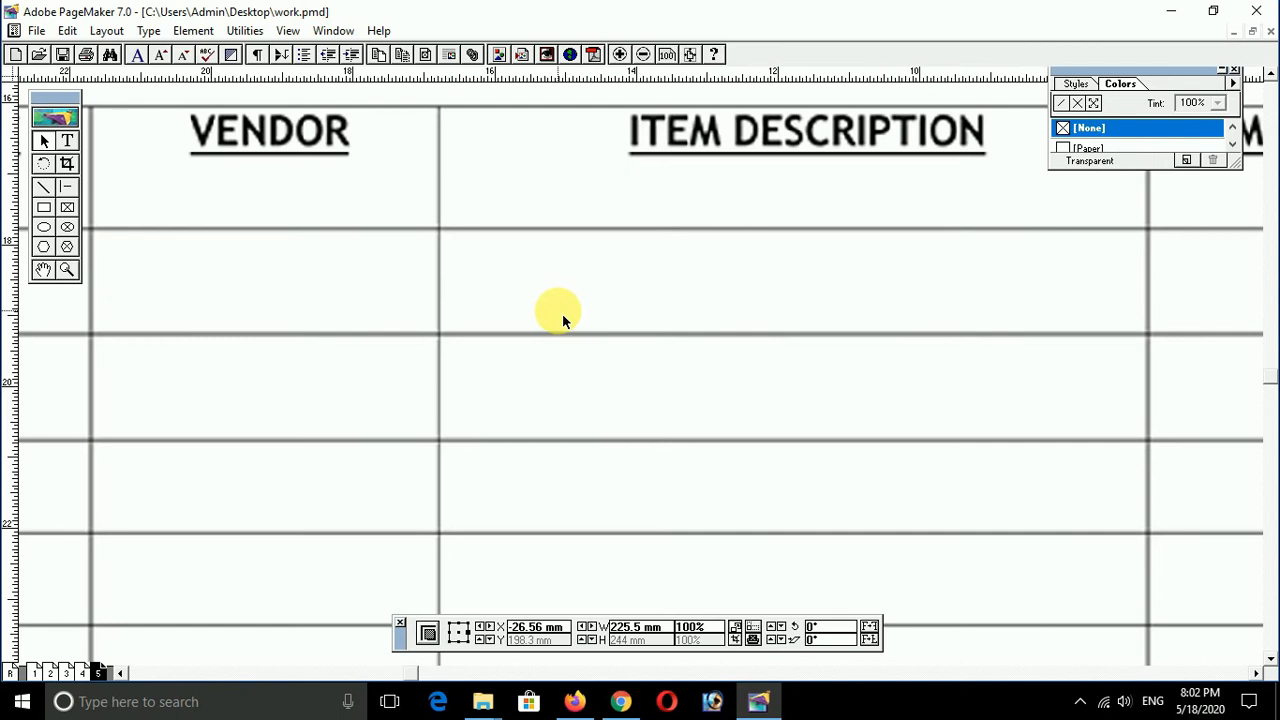
- Extend the vertical line's lower end to meet the table's bottom line, making it about 75.5 mm long
key("ctrl+minus")
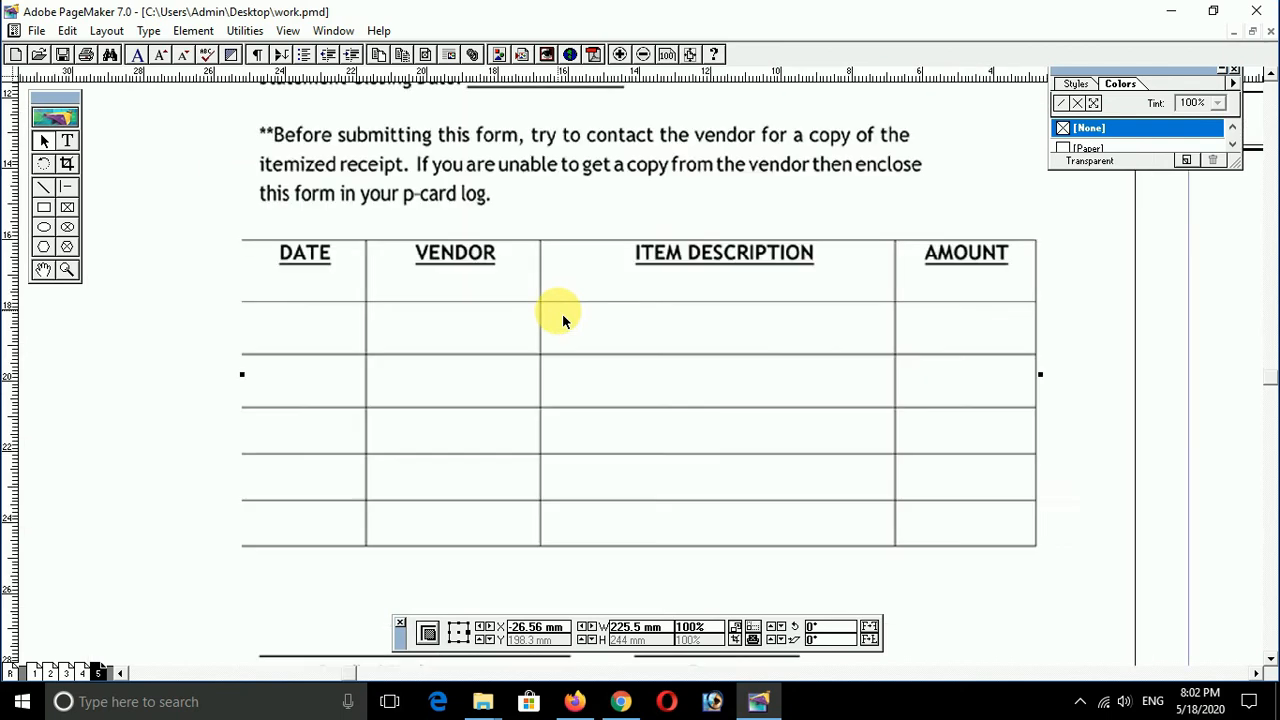
key("ctrl+minus")
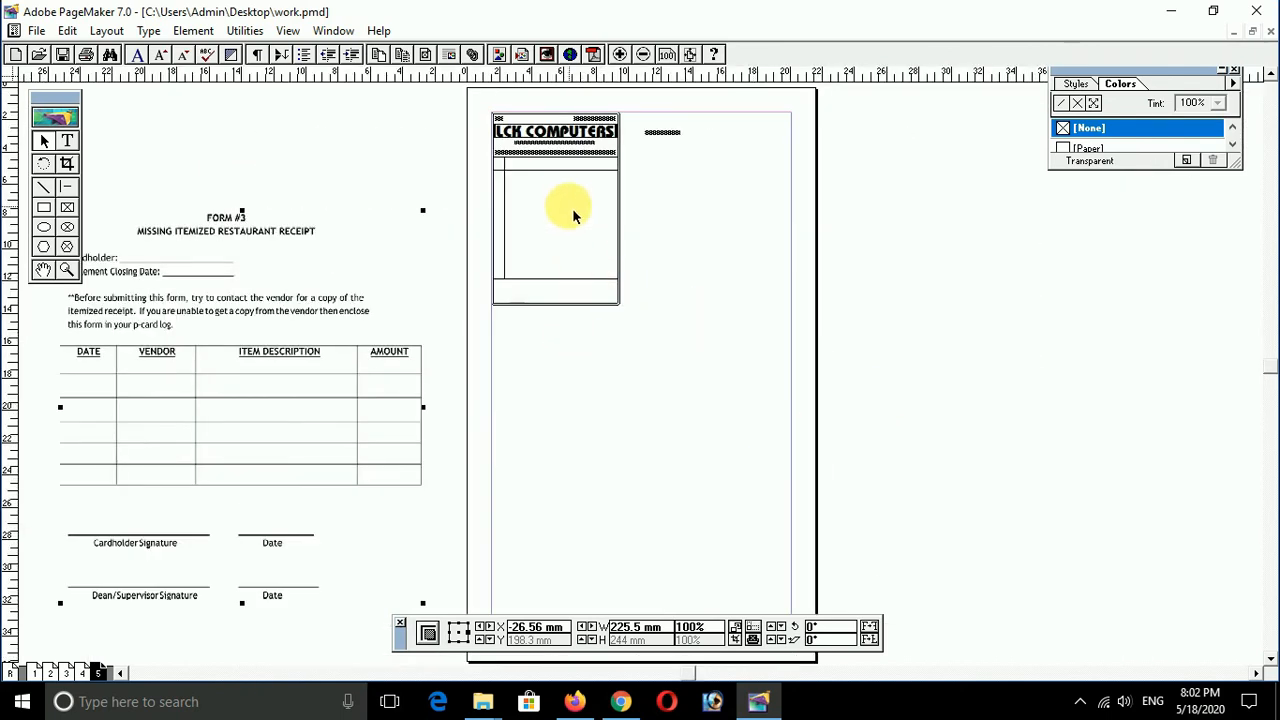
key("ctrl+1")
key("ctrl+2")
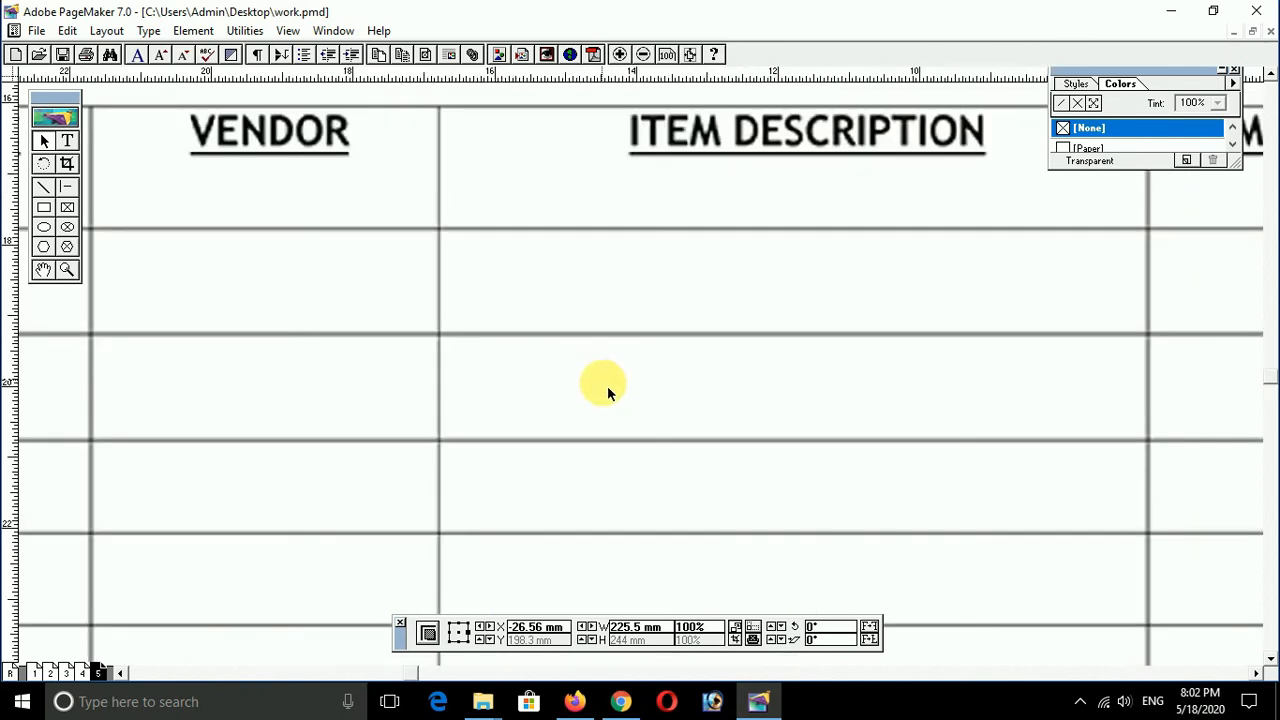
key("ctrl+1")
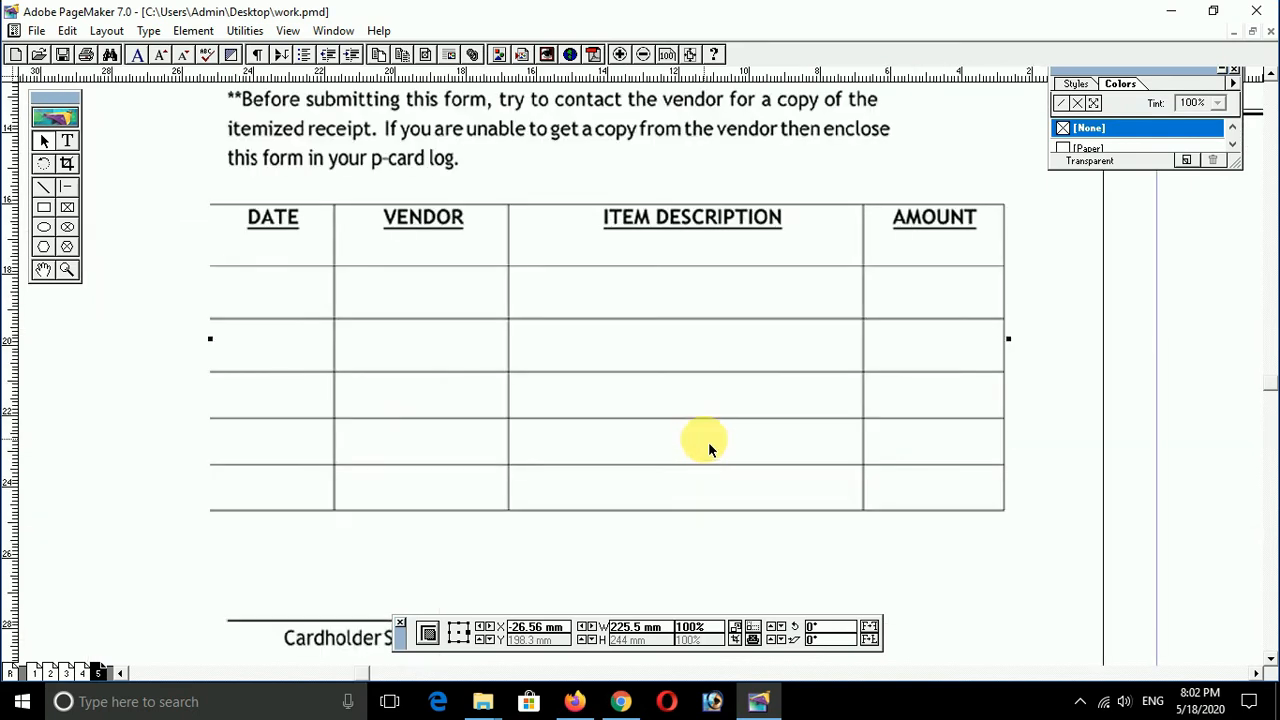
key("ctrl+0")
left_click(583, 285)
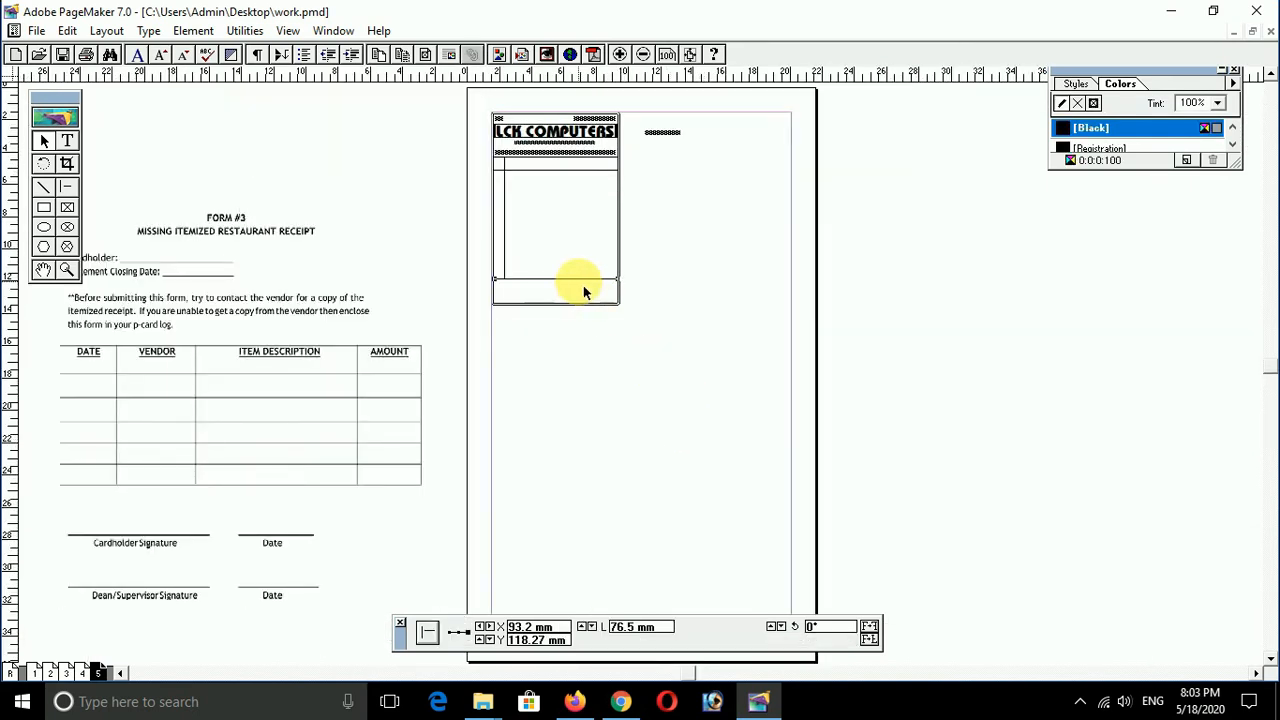
key("ctrl+2")
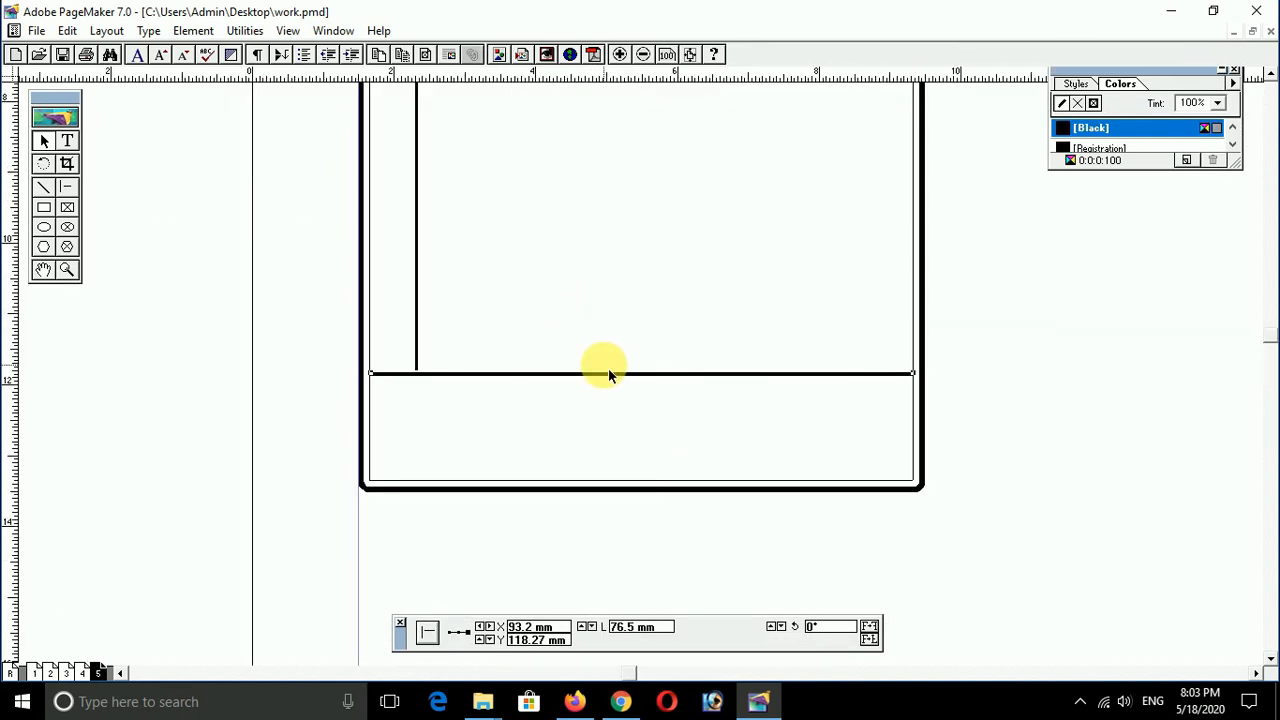
key("ctrl+1")
left_click_drag(572, 524, 458, 608)
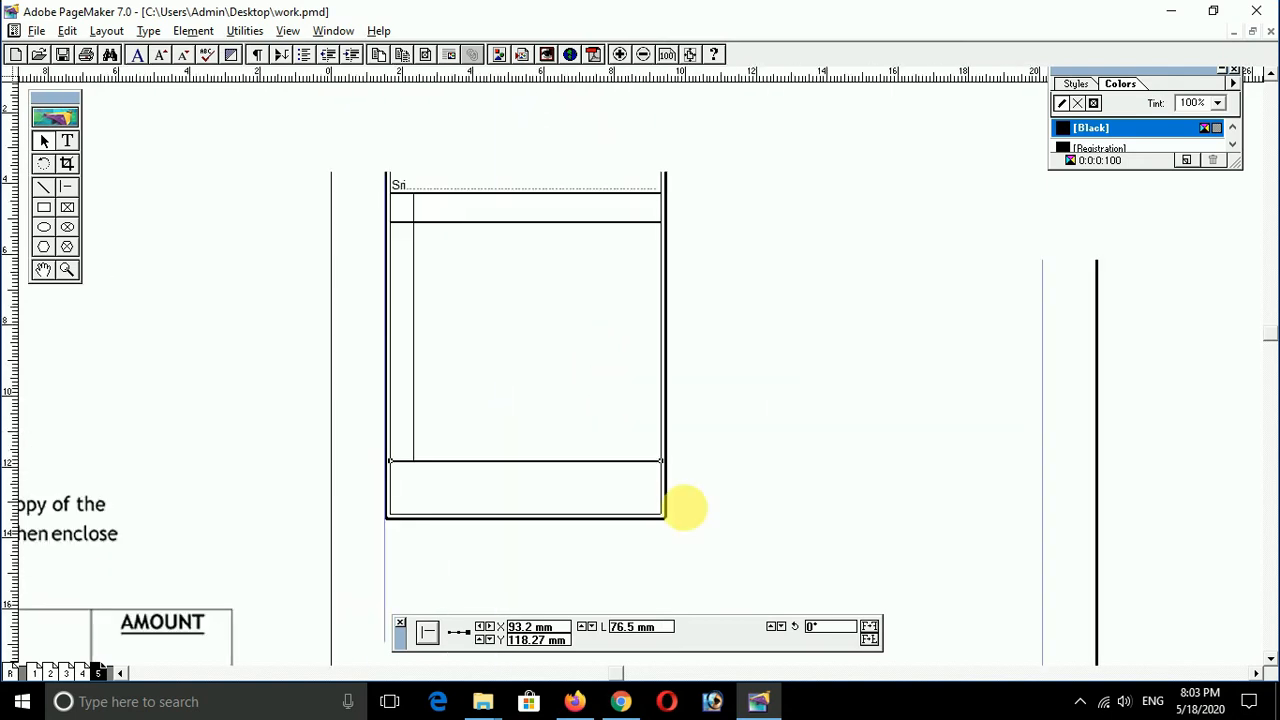
left_click_drag(749, 389, 723, 388)
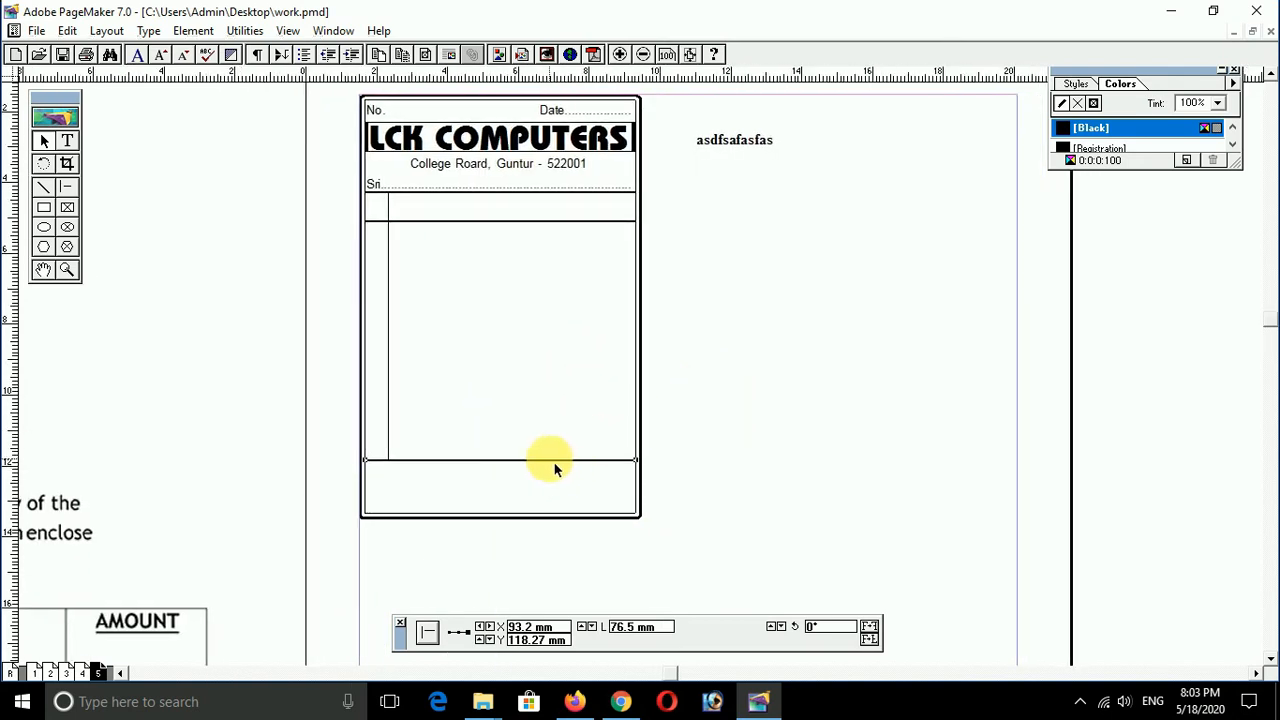
left_click_drag(346, 400, 462, 500)
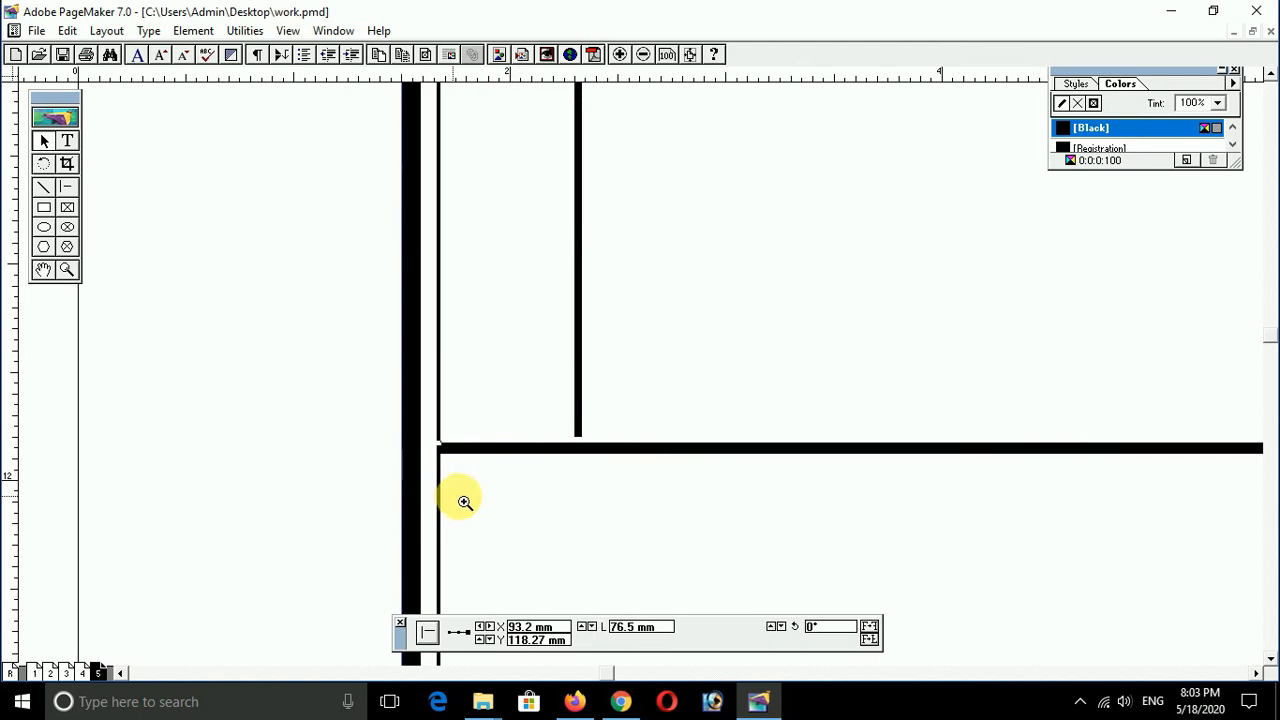
left_click(579, 432)
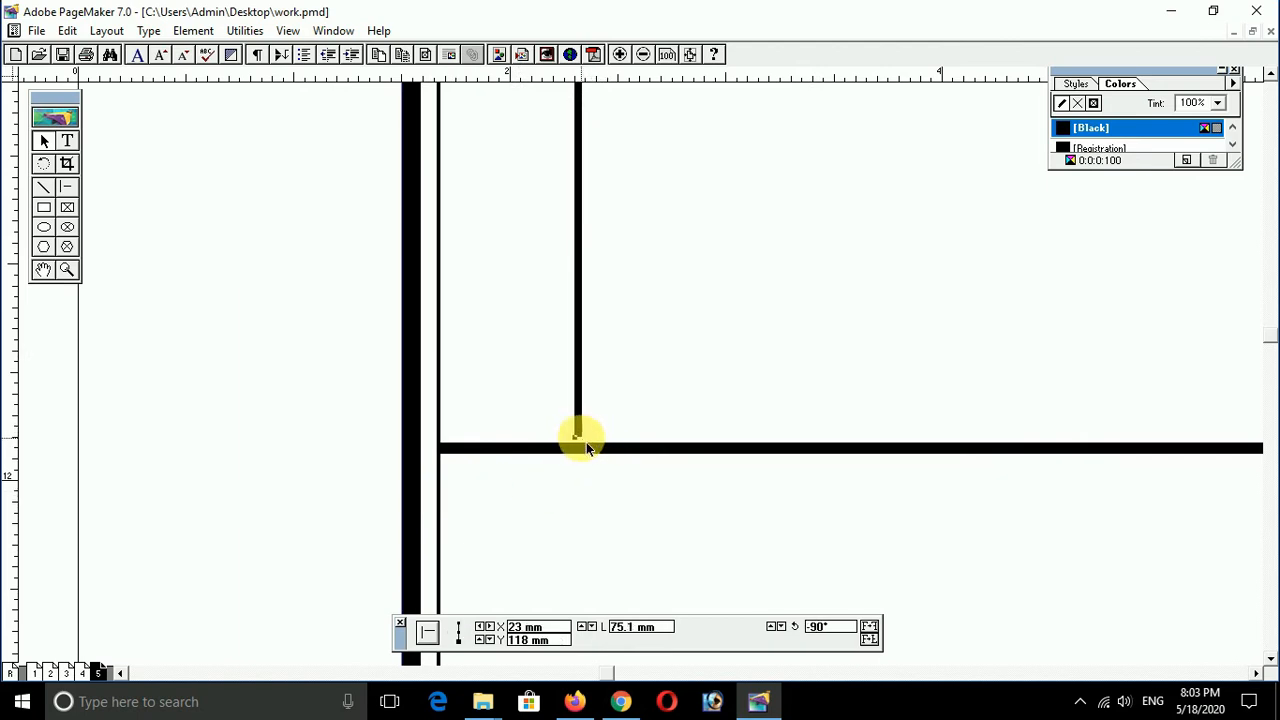
left_click_drag(584, 441, 587, 449)
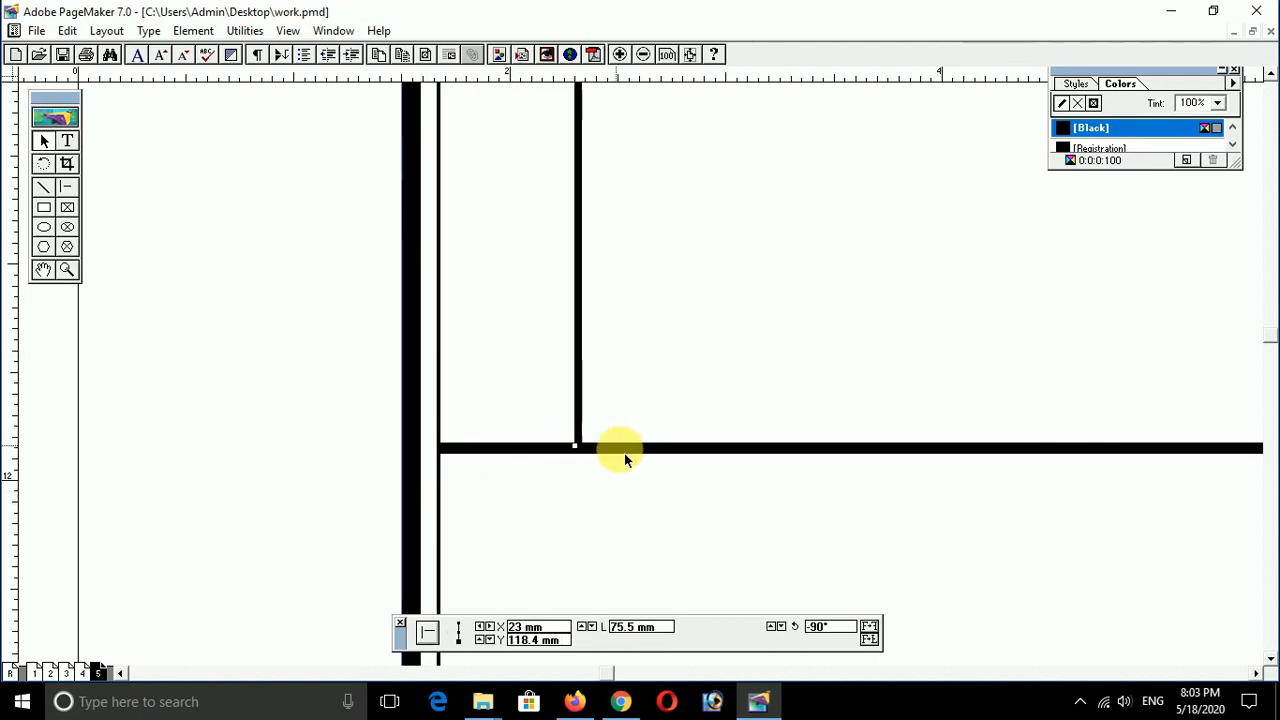
- Add two copies of the vertical line as column dividers in the right part of the table, the inner one at about X 66 mm
left_click(608, 481, "ctrl+alt")
left_click_drag(741, 412, 543, 512)
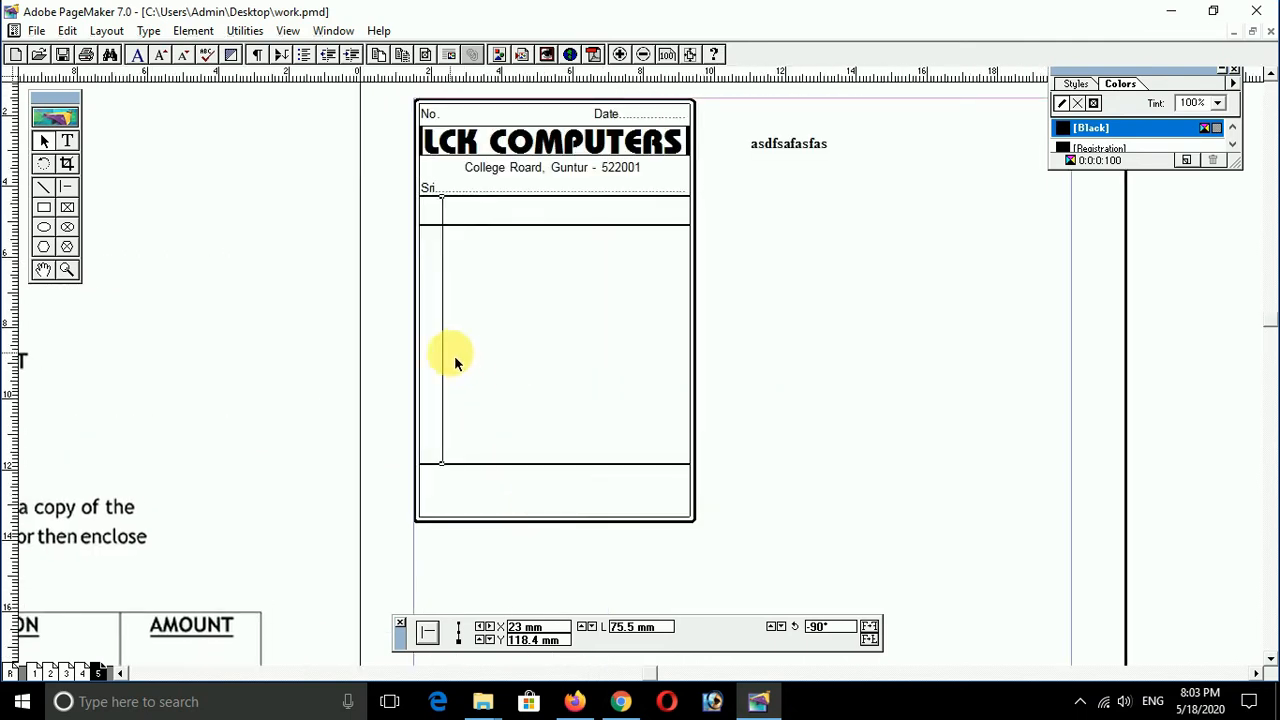
left_click_drag(446, 349, 640, 395)
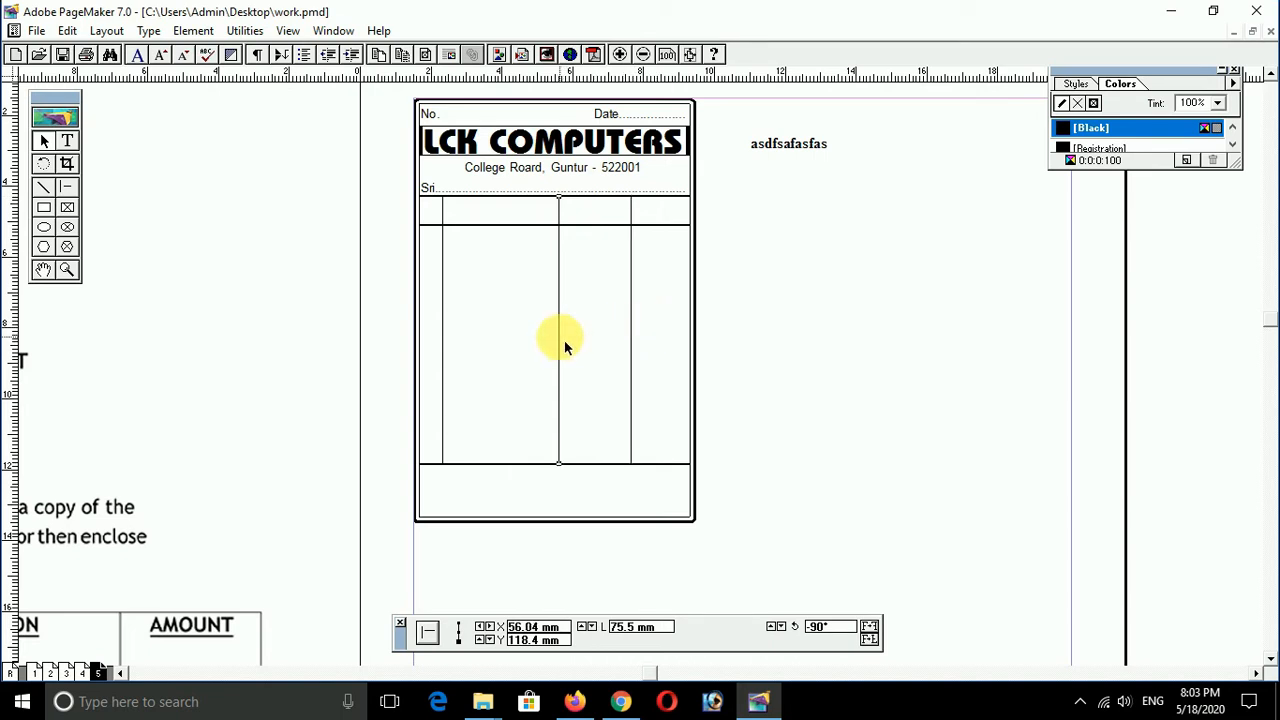
key("ctrl+Right")
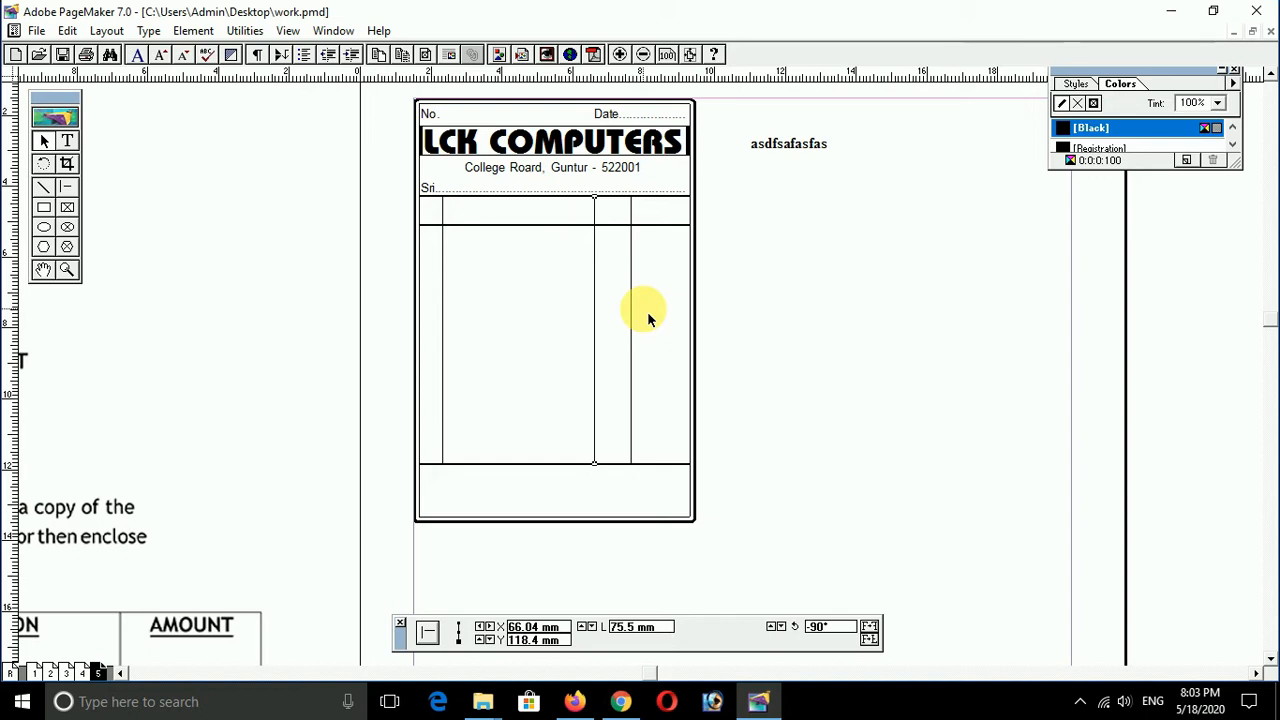
left_click(646, 317)
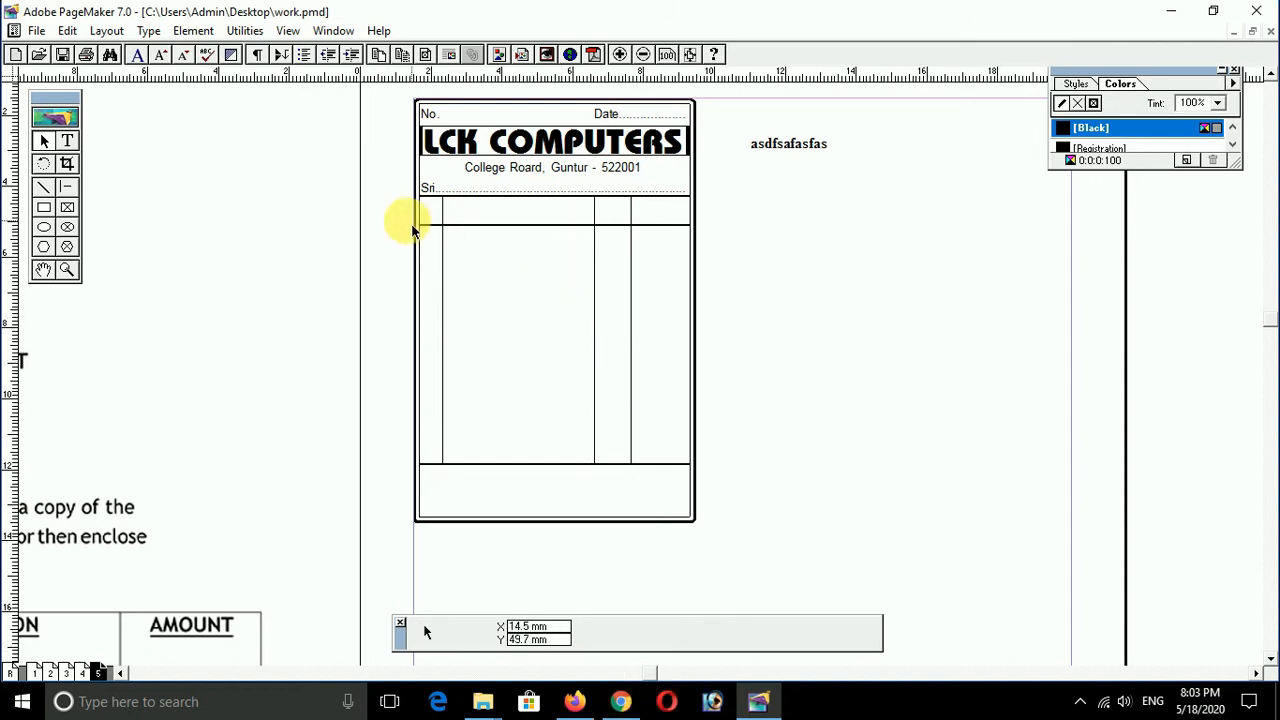
- Place a copy of the No./Date line in the table's header row
left_click(428, 190)
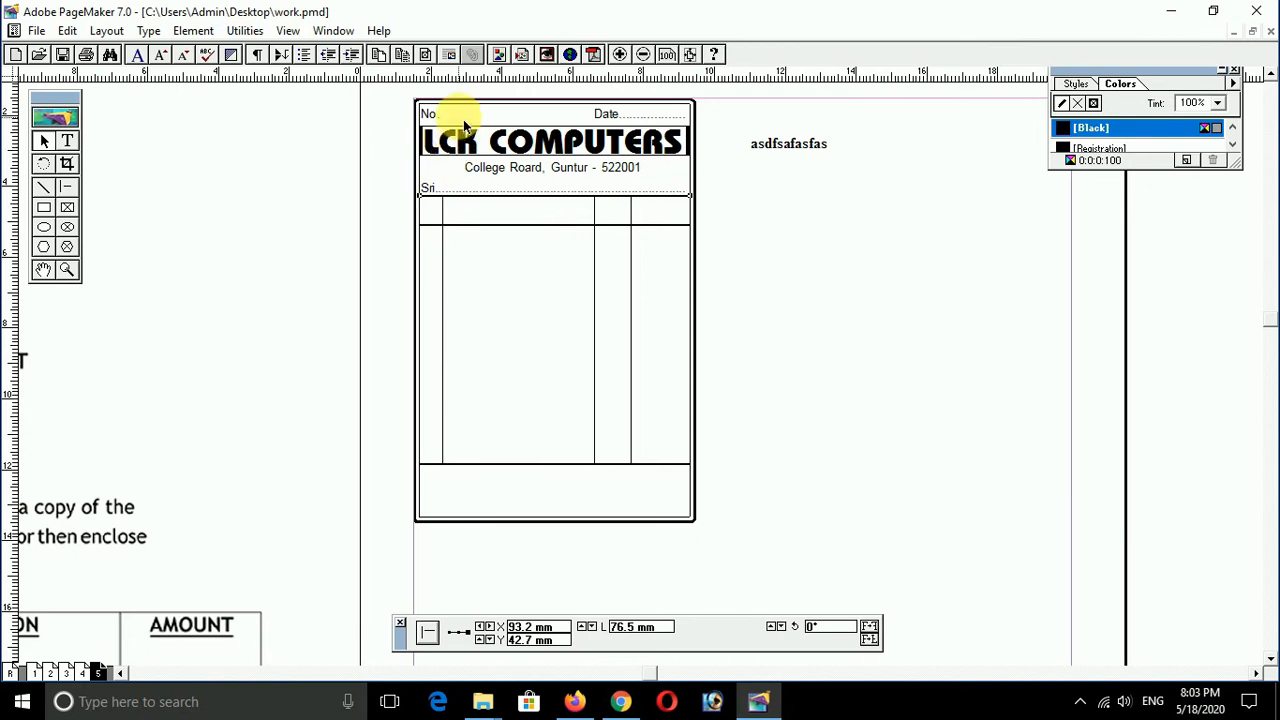
left_click(430, 112)
left_click_drag(434, 114, 450, 222)
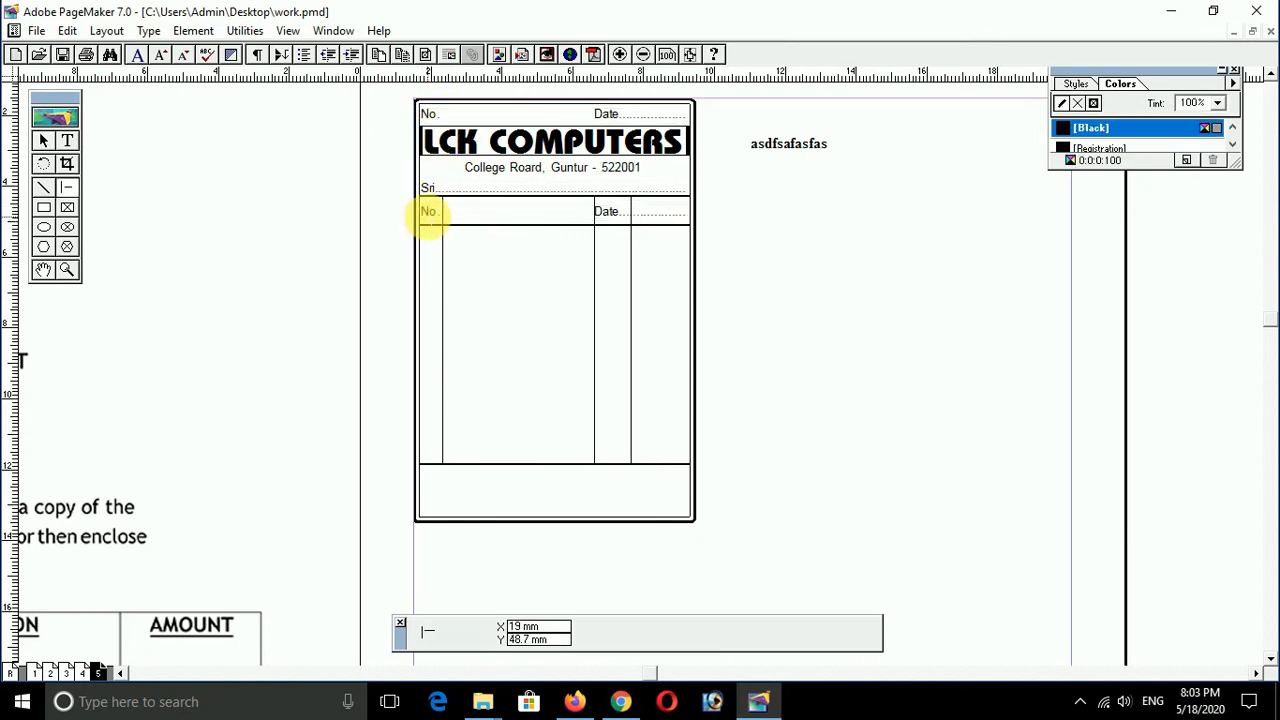
- Delete Date and its dots from the copied line in the header row and left-align the remaining No. text
key("ctrl+a")
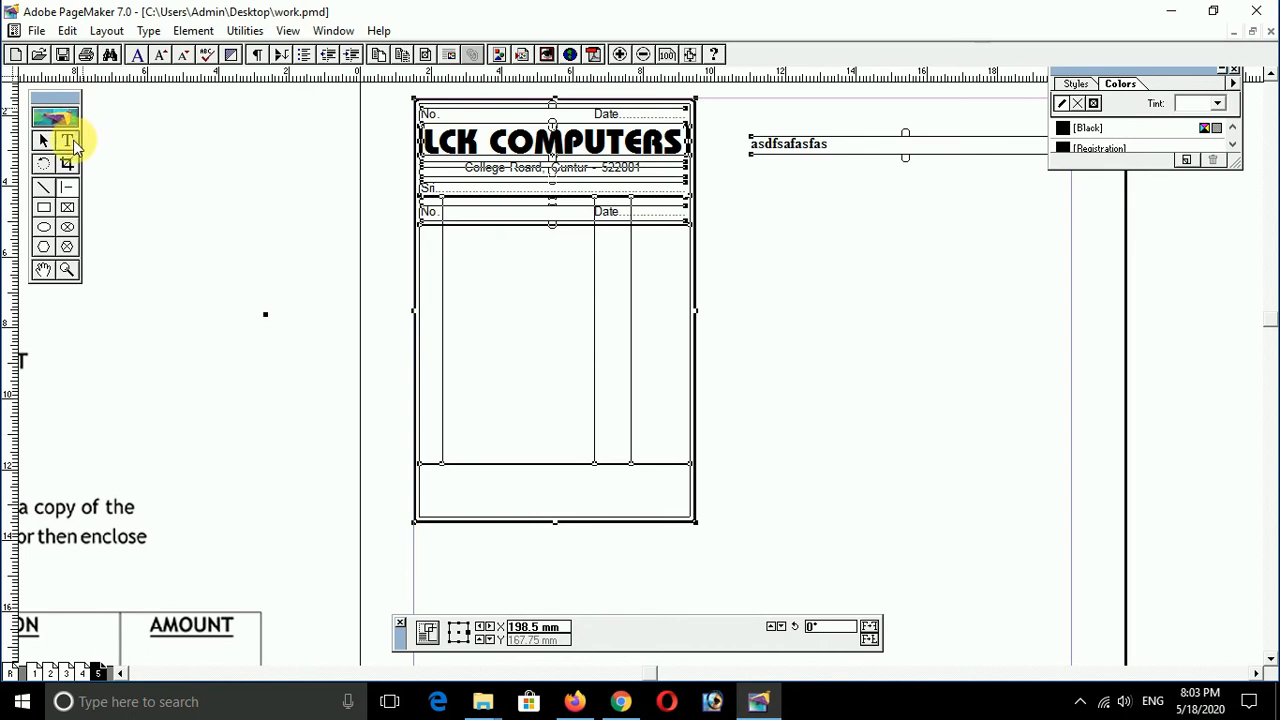
left_click(68, 140)
left_click(440, 212)
triple_click(476, 218)
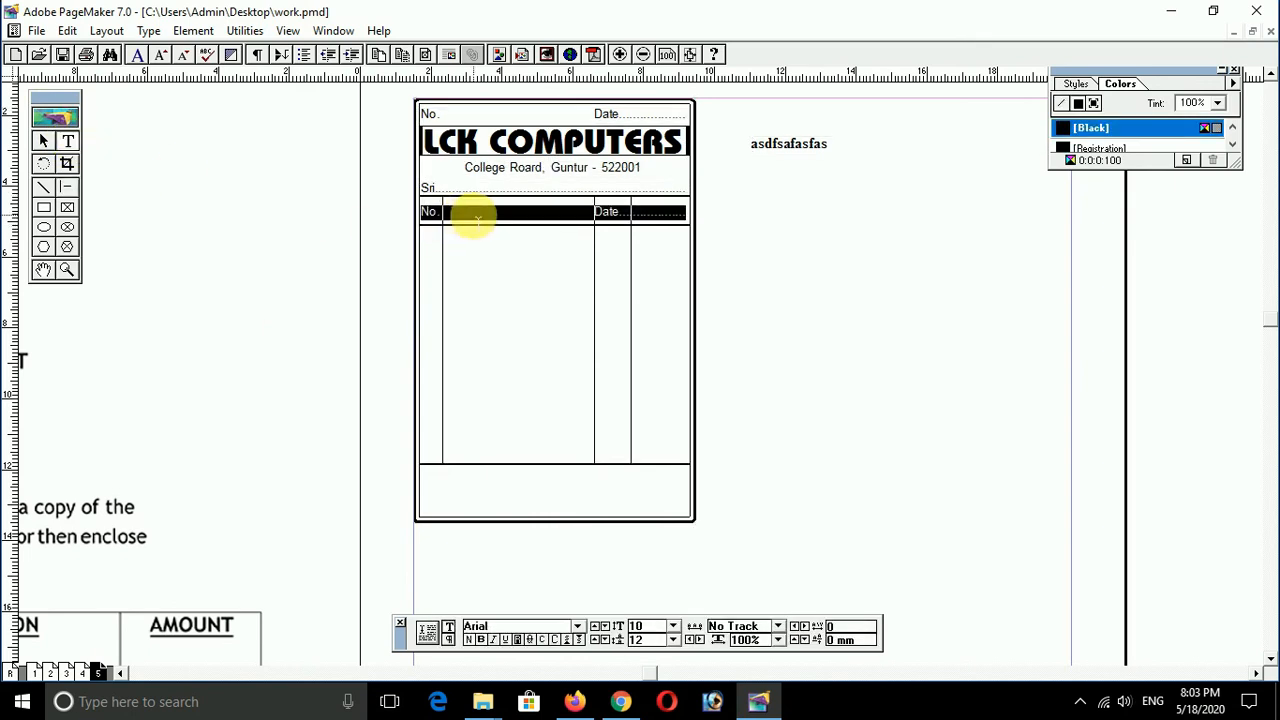
left_click_drag(686, 212, 594, 212)
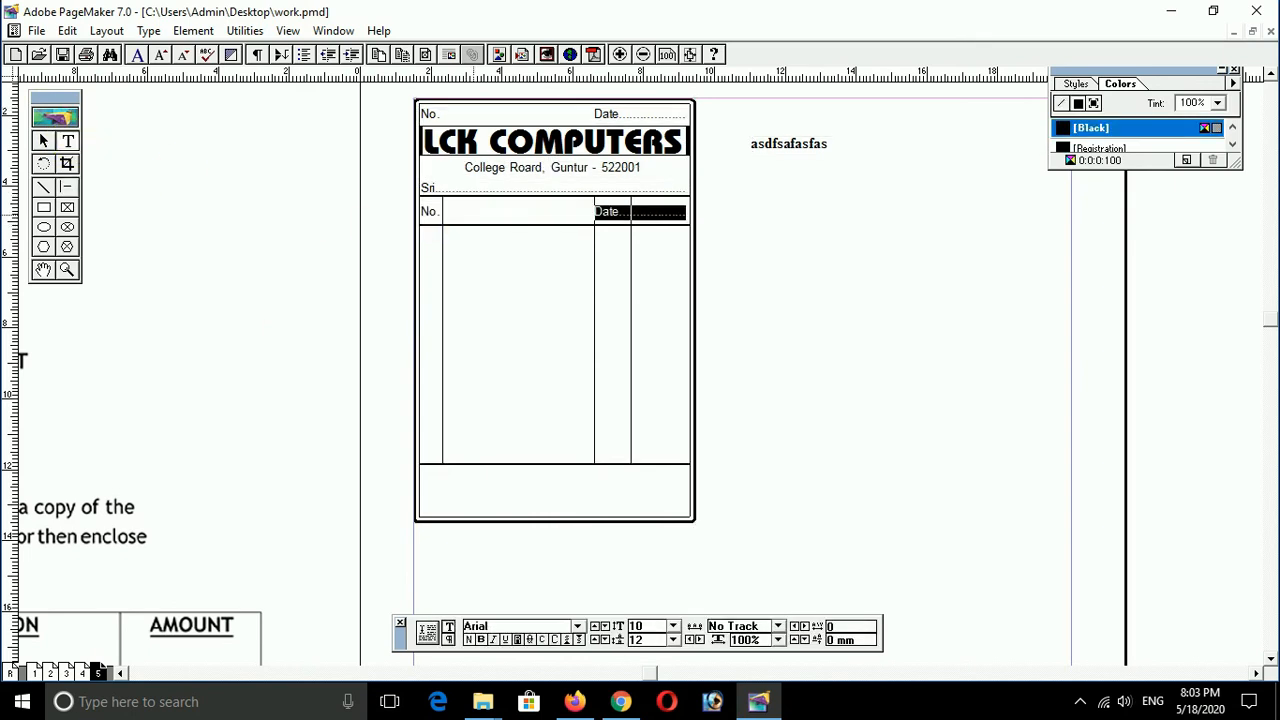
key("Delete")
triple_click(473, 214)
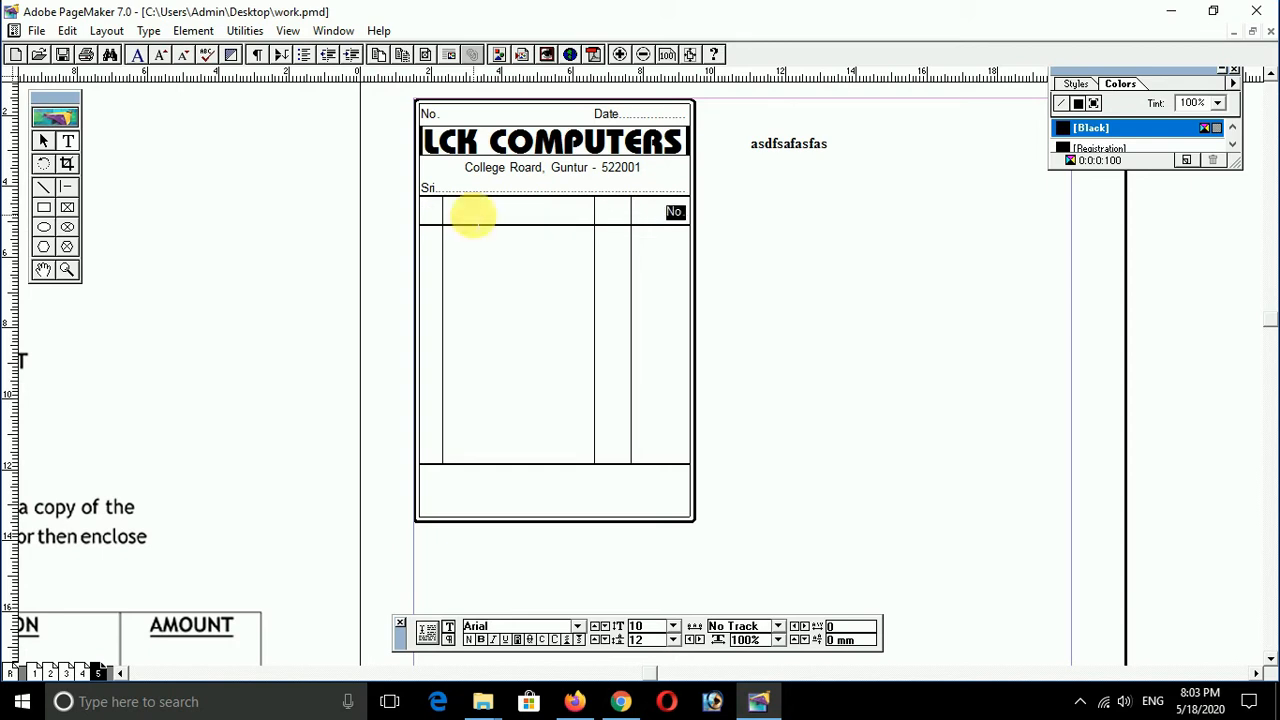
key("ctrl+shift+l")
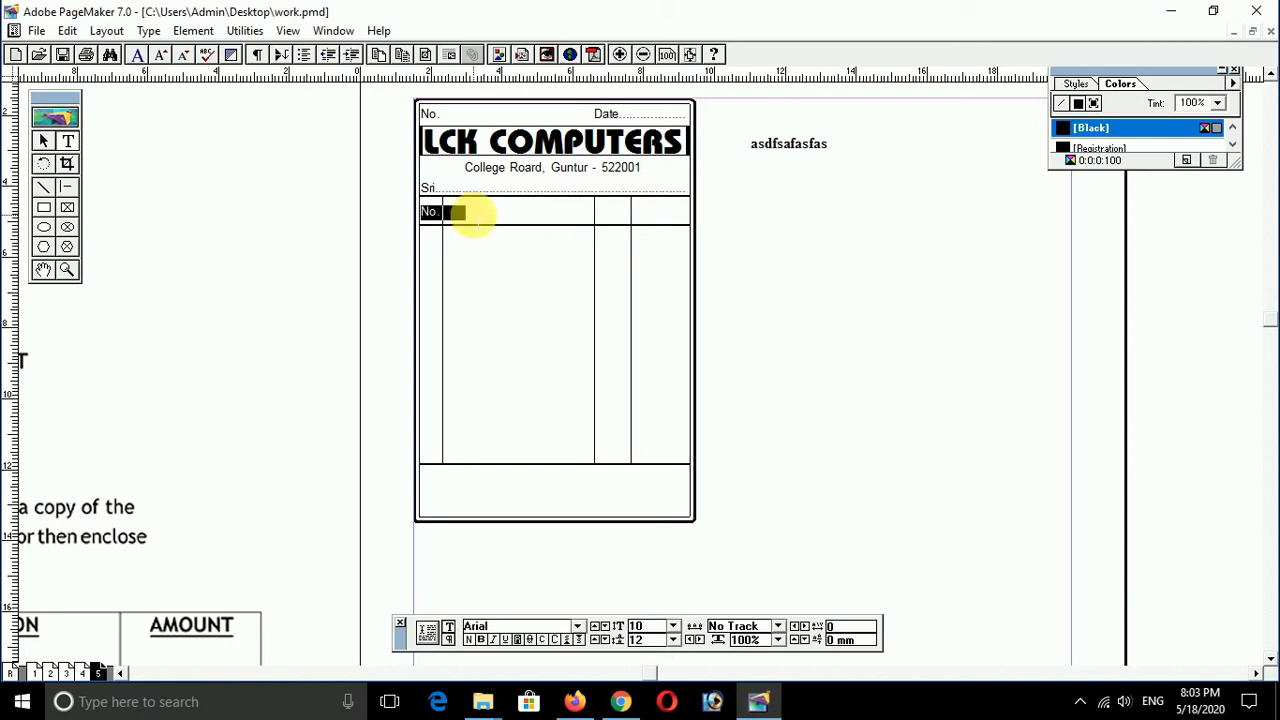
- Narrow the header row's No. text block so it fits within the table's first column
key("F9")
left_click(479, 218)
key("F9")
key("F9")
left_click(550, 220)
left_click_drag(680, 220, 453, 289)
key("F9")
left_click(431, 213)
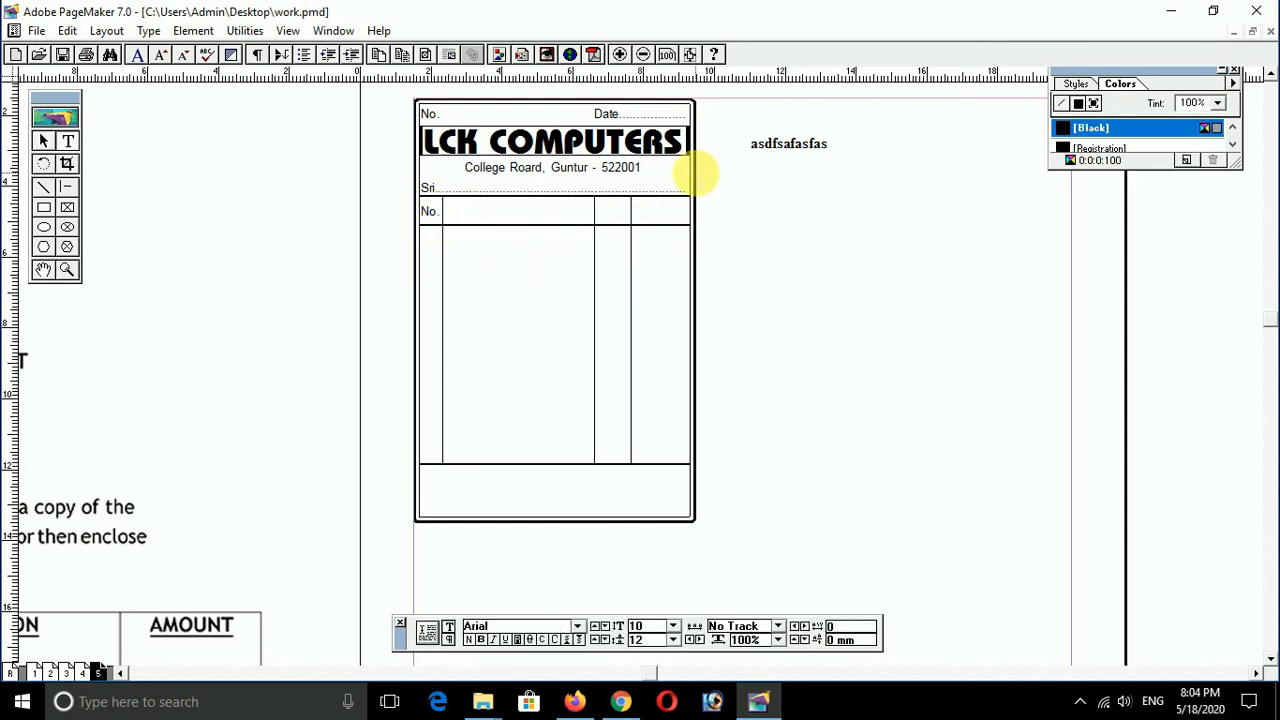
key("F9")
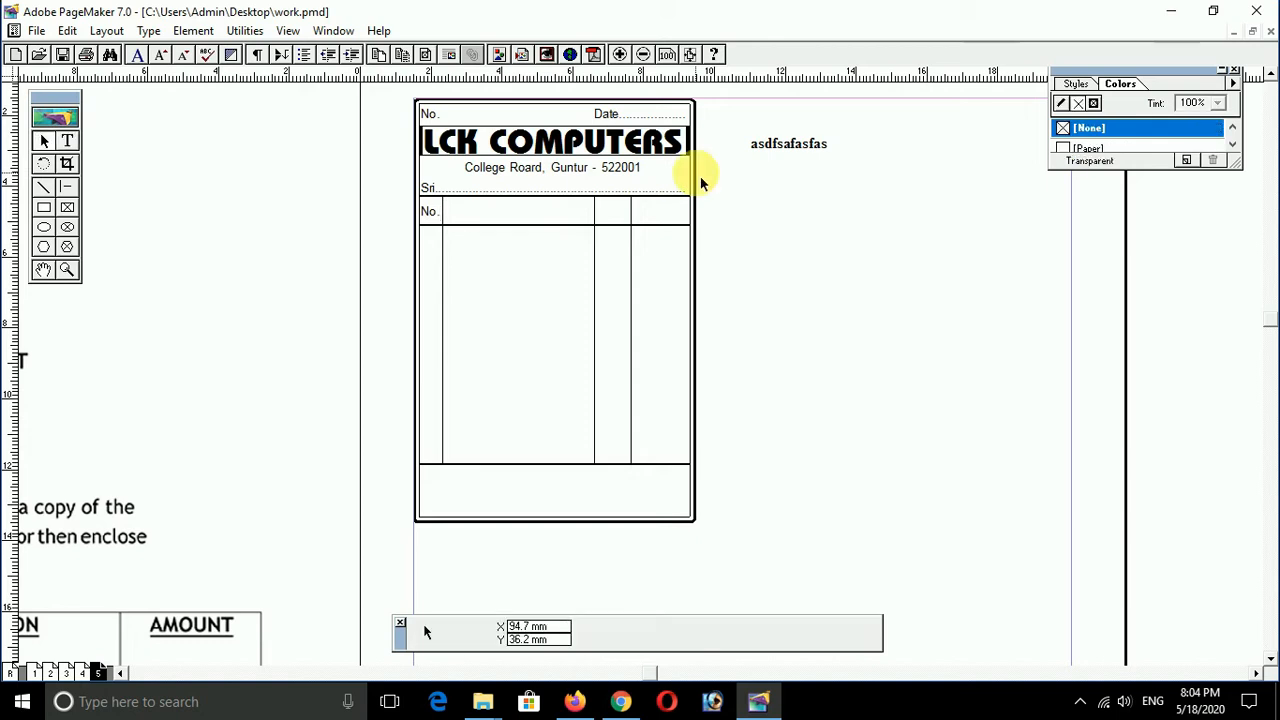
- Place a copy of the header No. text across the second column, centre it and replace it with Particulars
left_click(434, 216)
left_click_drag(436, 224, 596, 279)
key("alt+shift+F1")
triple_click(547, 221)
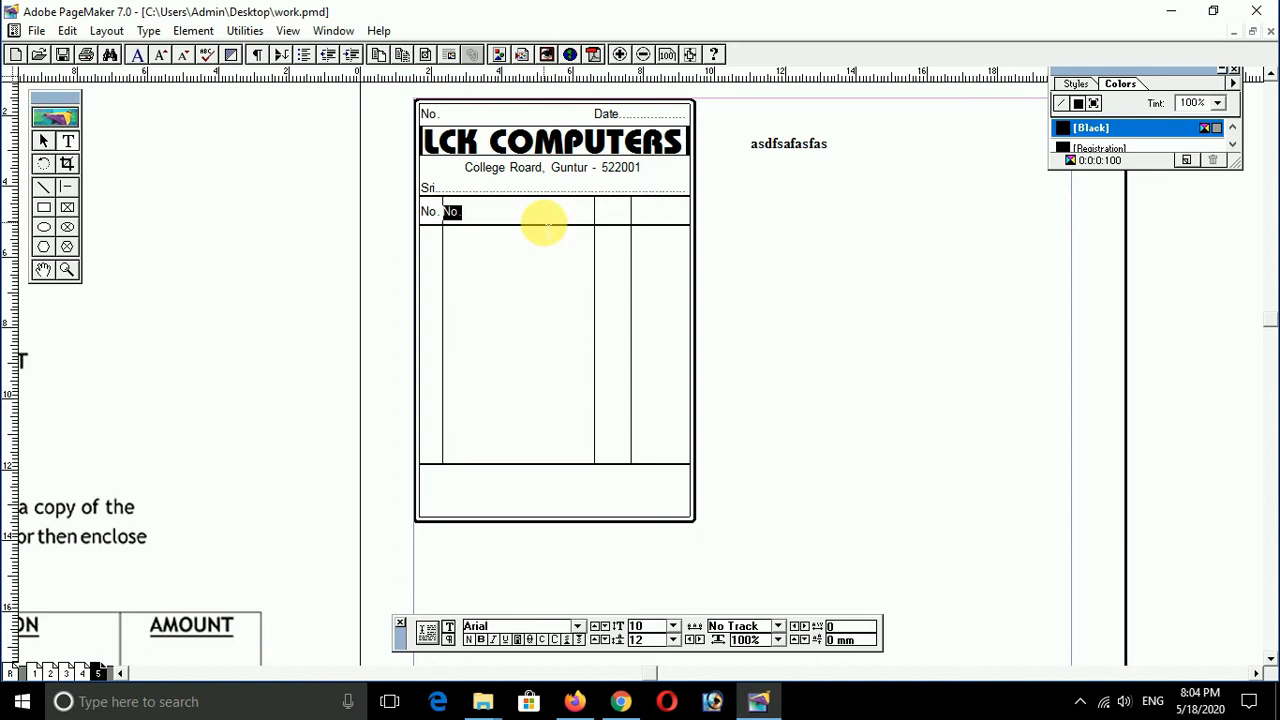
key("ctrl+shift+c")
type("Particulars")
key("ctrl+space")
- Place a copy of the header No. text in the third column, centre it and change it to Qty
left_click(430, 217)
left_click_drag(432, 224, 635, 230)
key("F9")
double_click(615, 214)
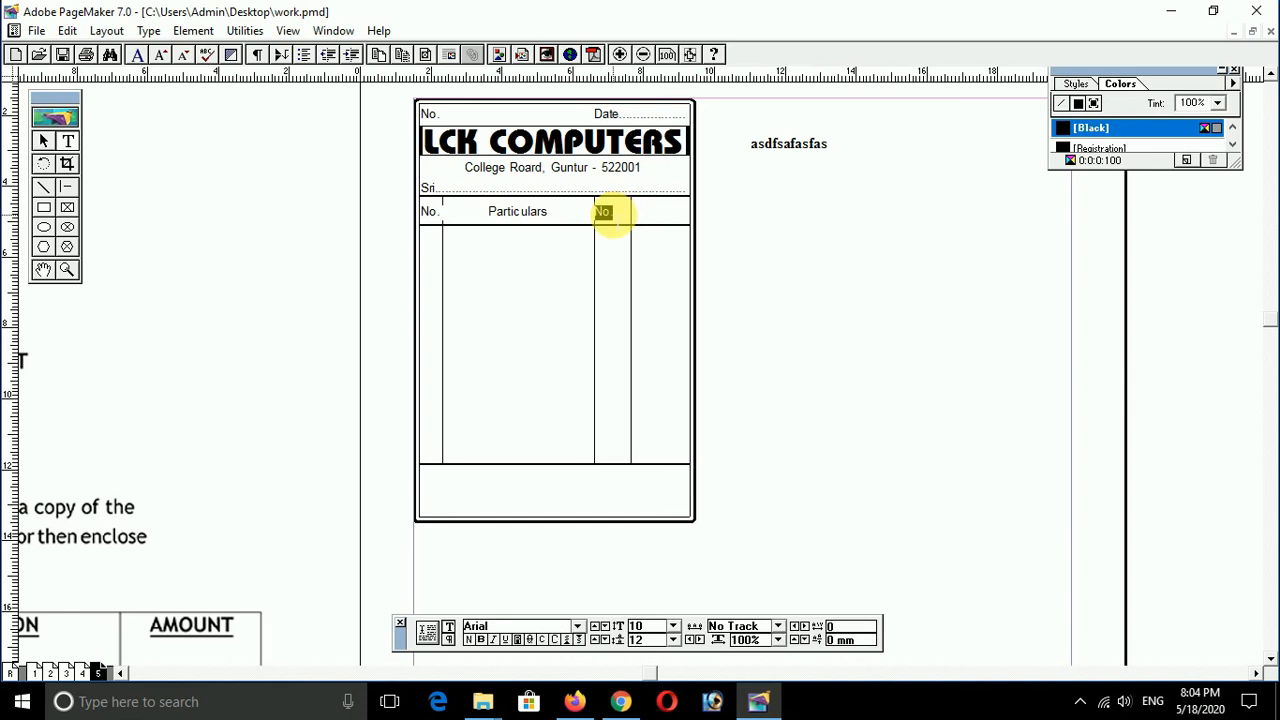
key("ctrl+shift+c")
type("Qty.")
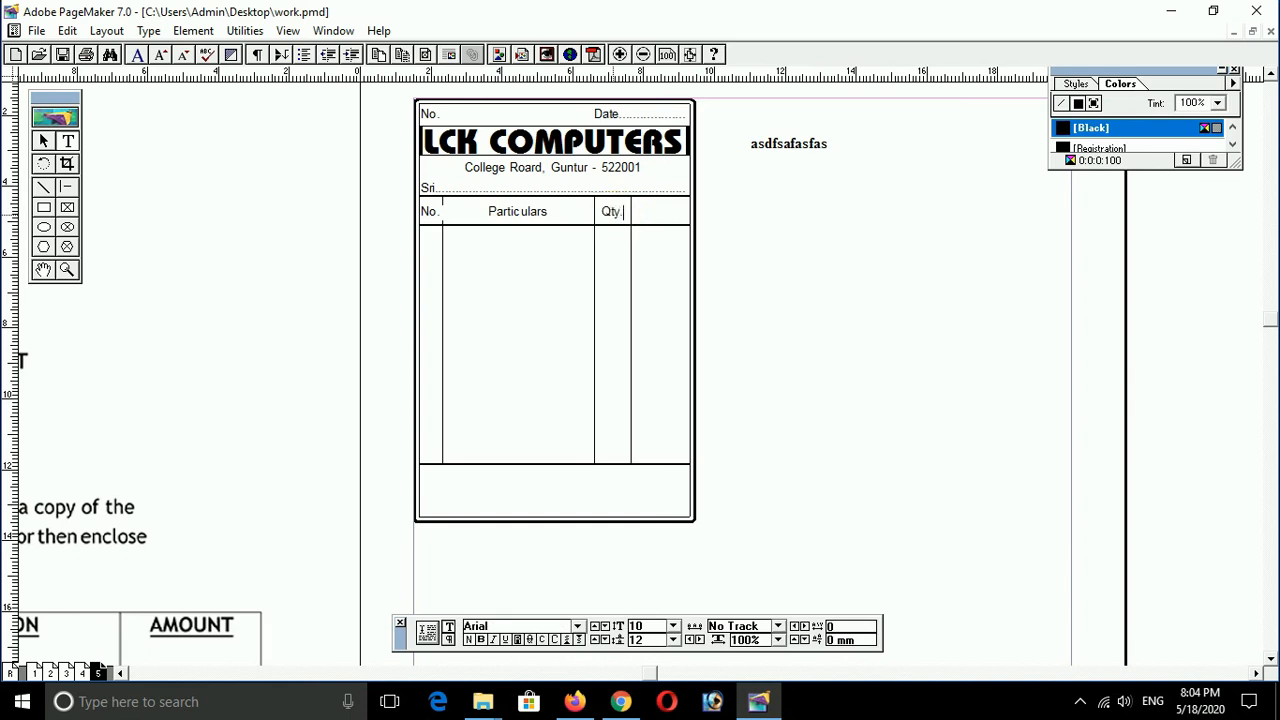
- Place a copy of the Qty. heading in the last column, fitted to its width, and change it to Amount
key("F9")
left_click(614, 214)
left_click_drag(614, 214, 679, 230)
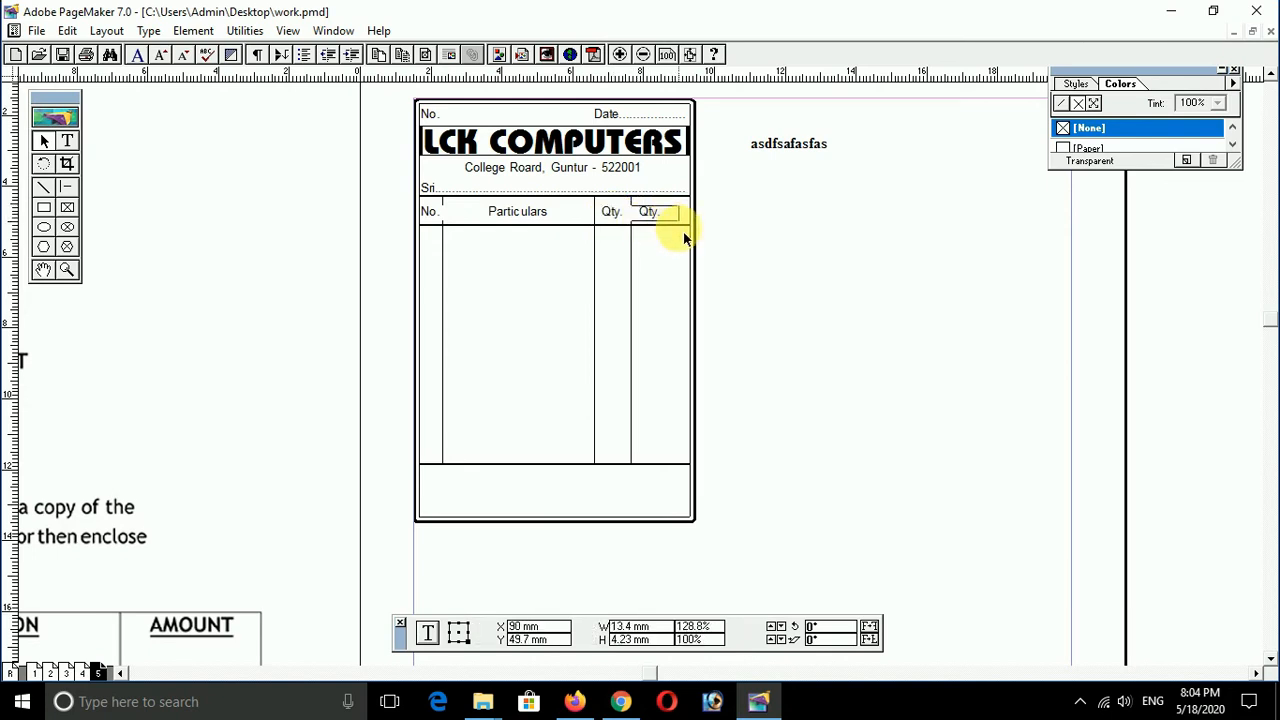
key("F9")
left_click(670, 212)
key("ctrl+a")
type("Amount")
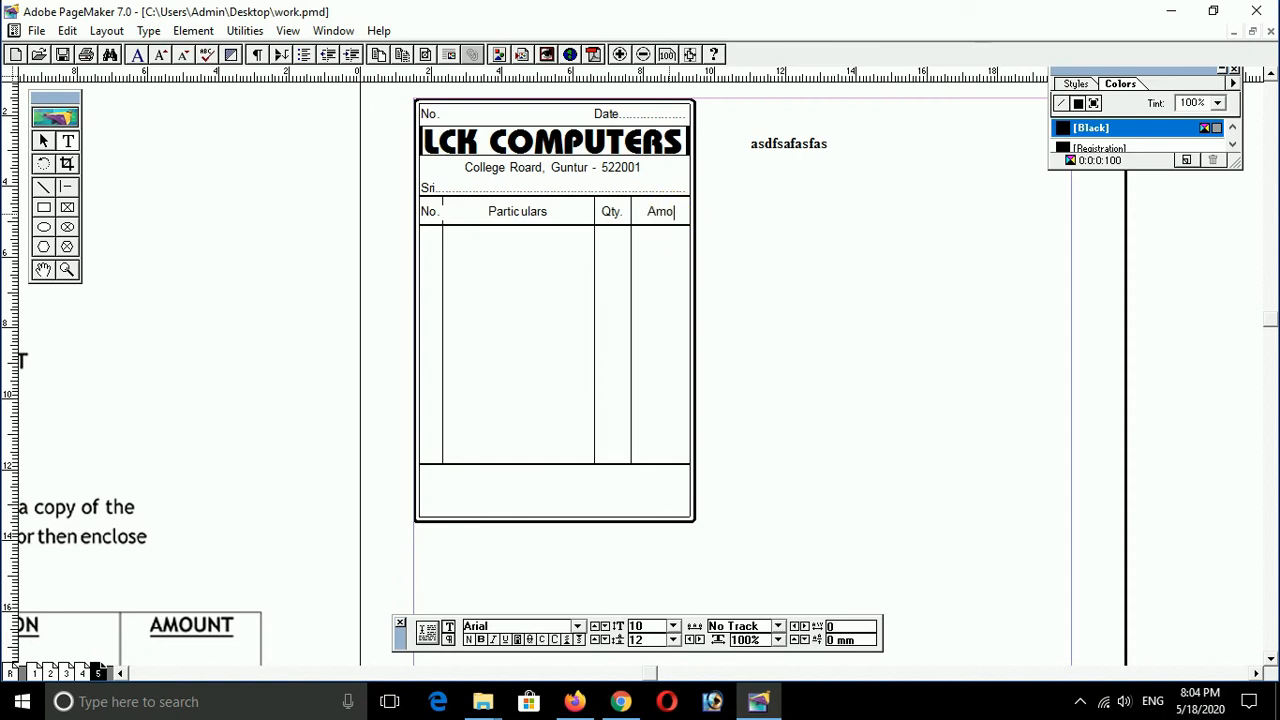
- Place a copy of the Amount text at the foot of the Particulars column, just above the table's bottom line
key("F9")
left_click(662, 214)
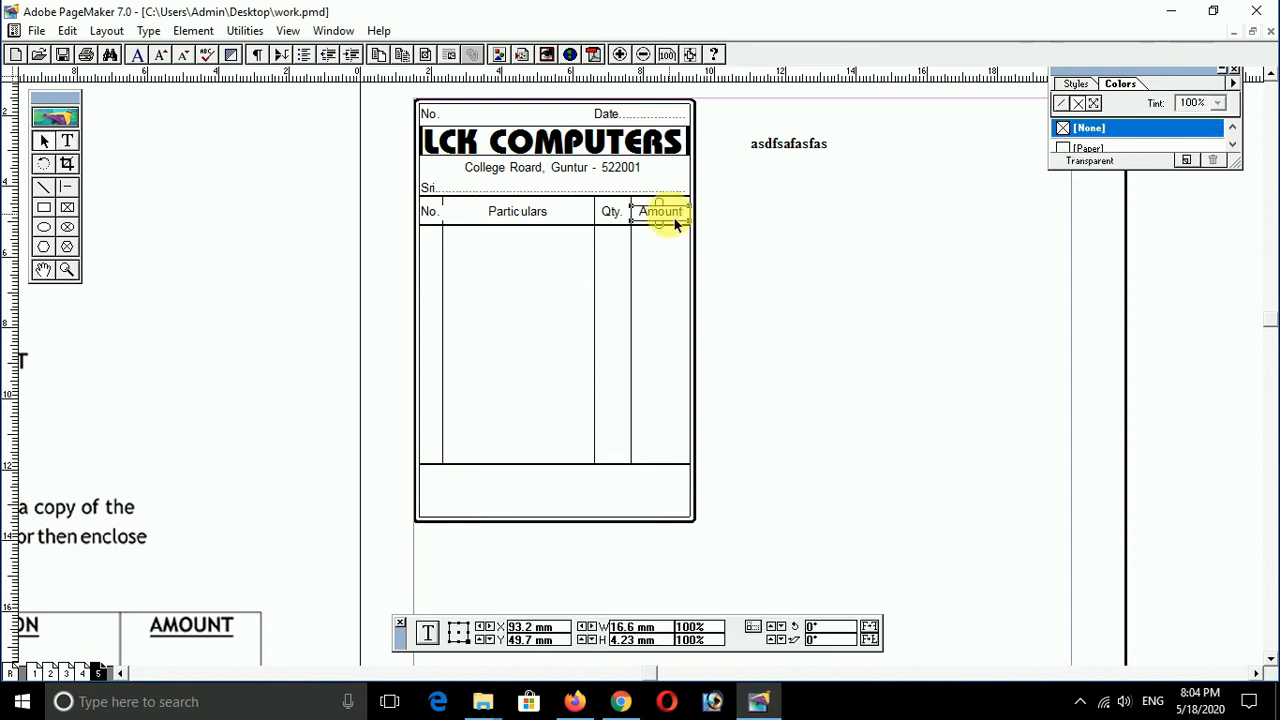
left_click_drag(675, 224, 485, 460)
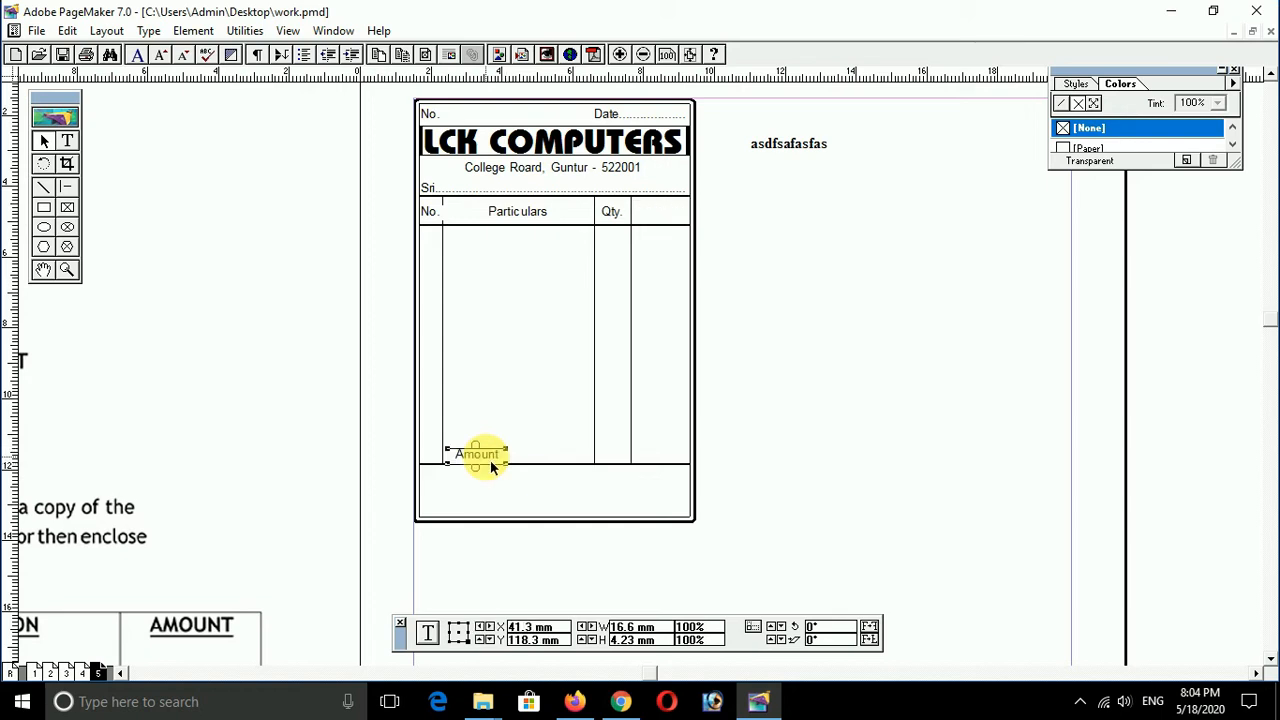
key("ctrl+z")
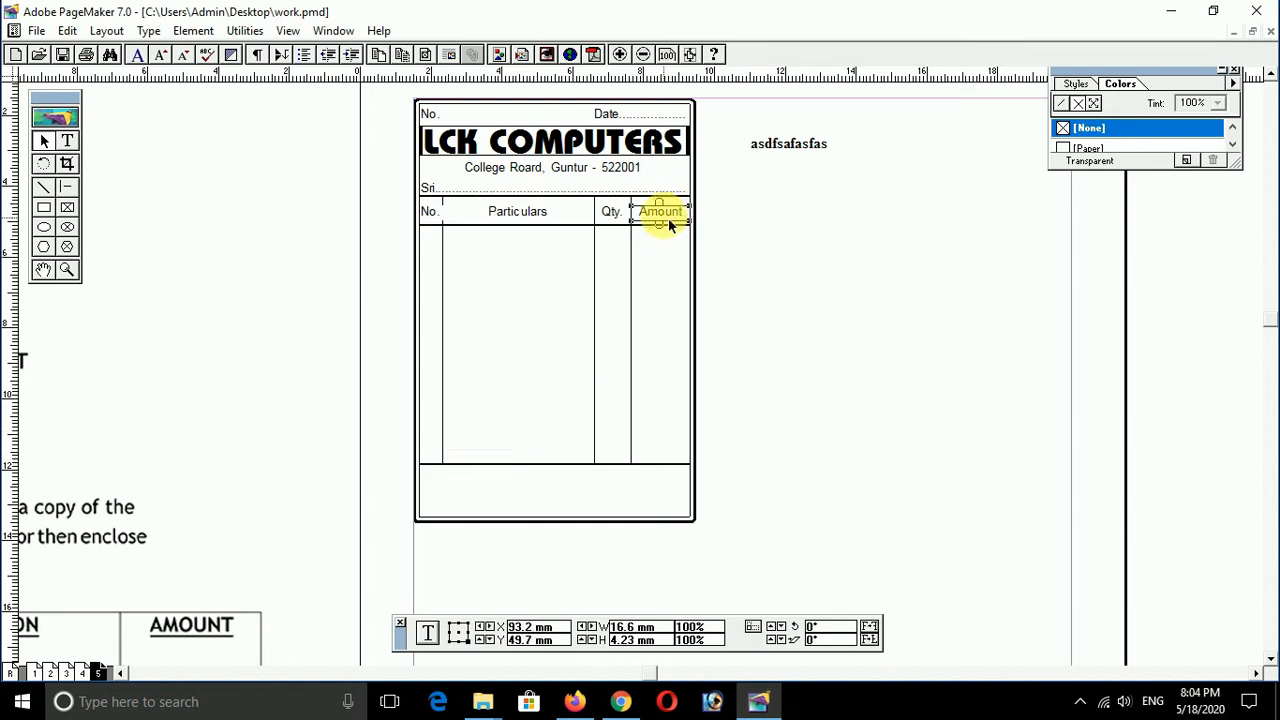
left_click_drag(684, 224, 487, 453)
key("F9")
left_click(487, 453)
- Replace the copied Amount text at the foot of the table with Total in bold all caps
double_click(477, 452)
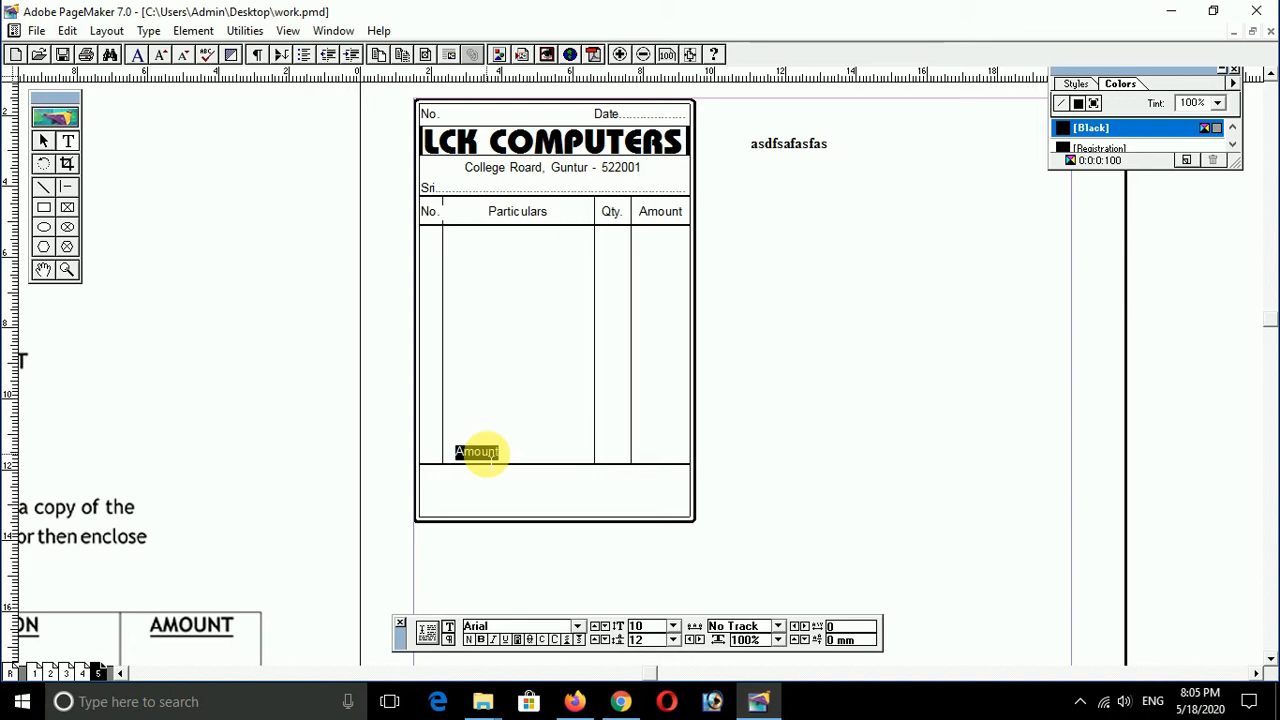
type("T")
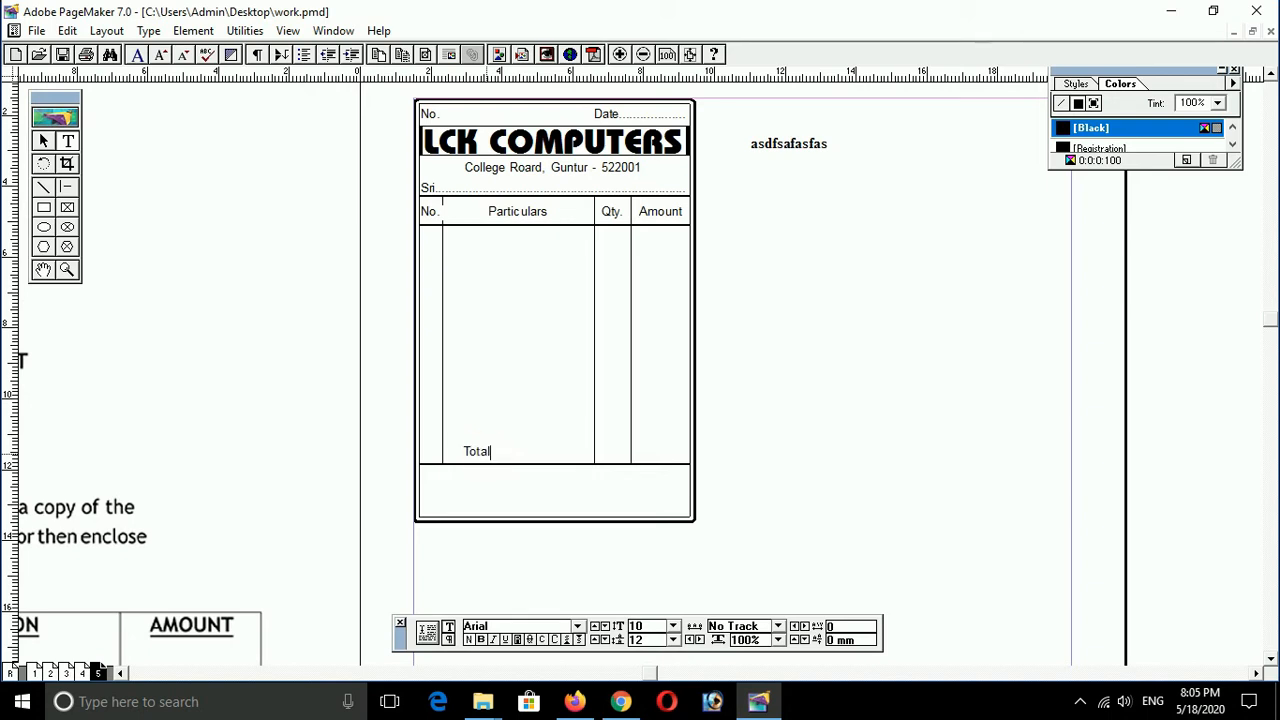
type("otal")
double_click(478, 452)
key("ctrl+shift+k")
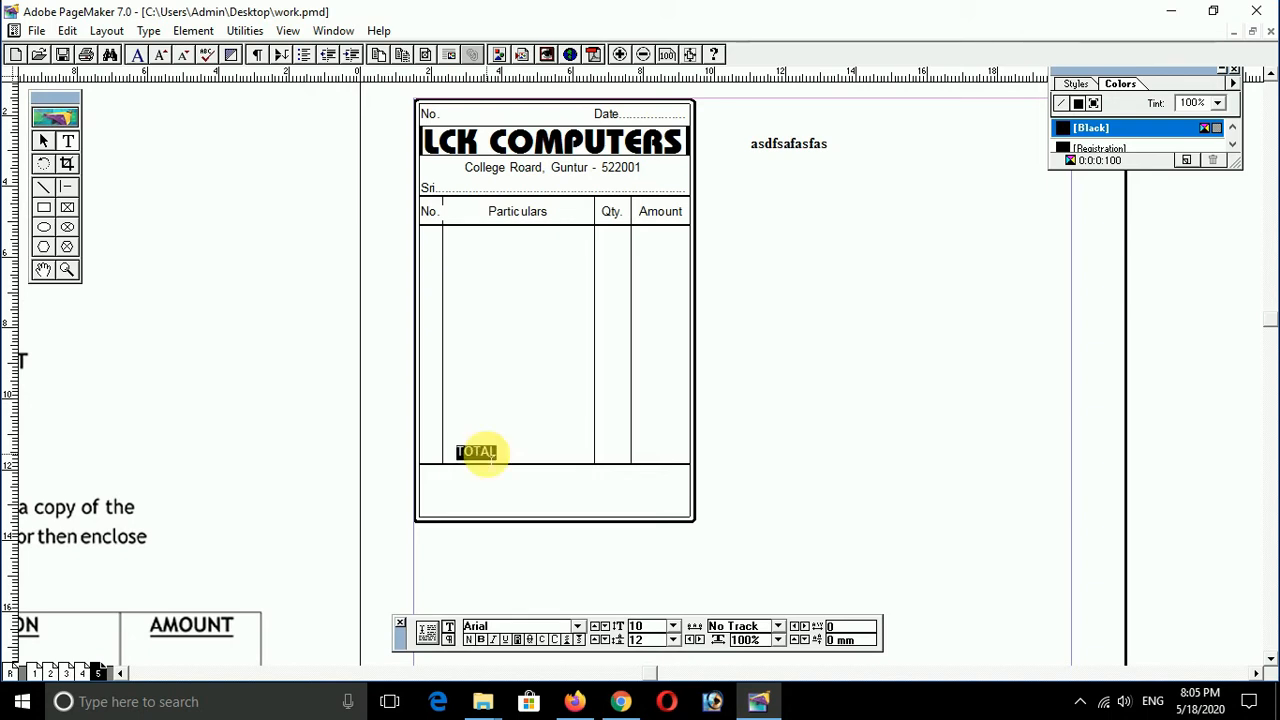
key("F9")
left_click(492, 463)
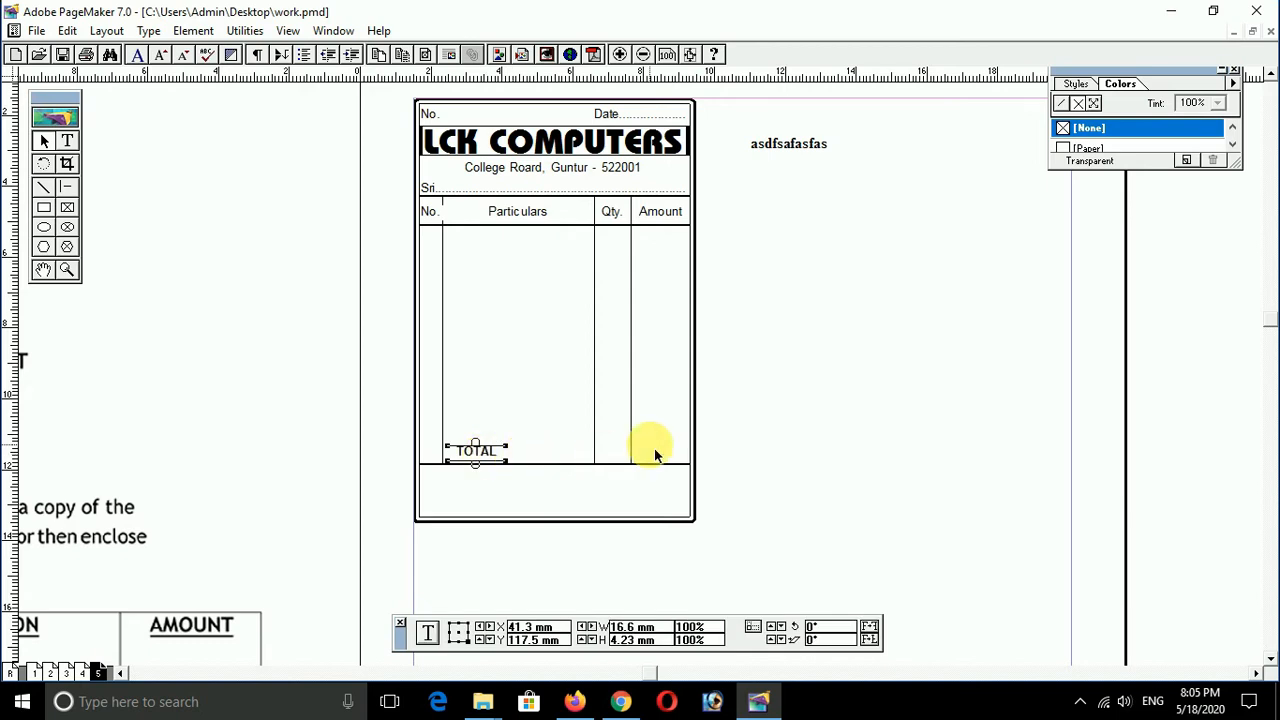
- Copy the header row's lower line to just above the TOTAL row and shorten it to span only the Amount column
left_click_drag(640, 491, 644, 430)
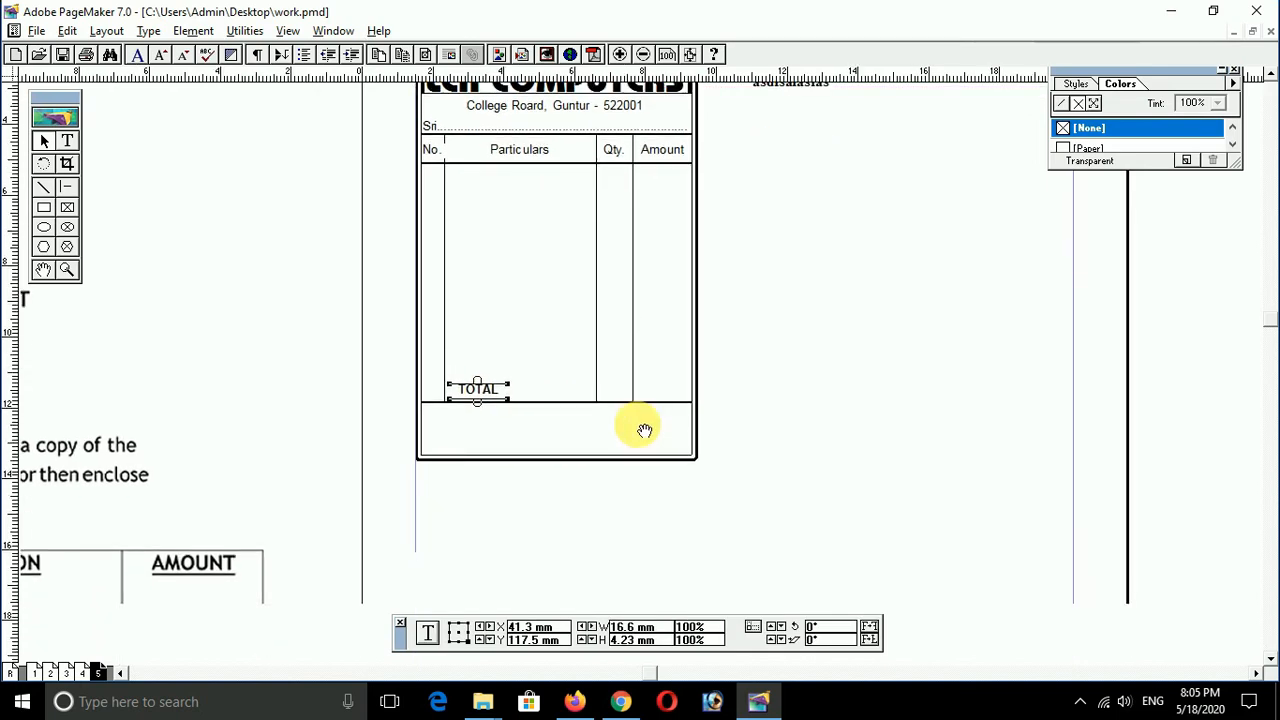
left_click(664, 164)
left_click_drag(665, 172, 663, 393)
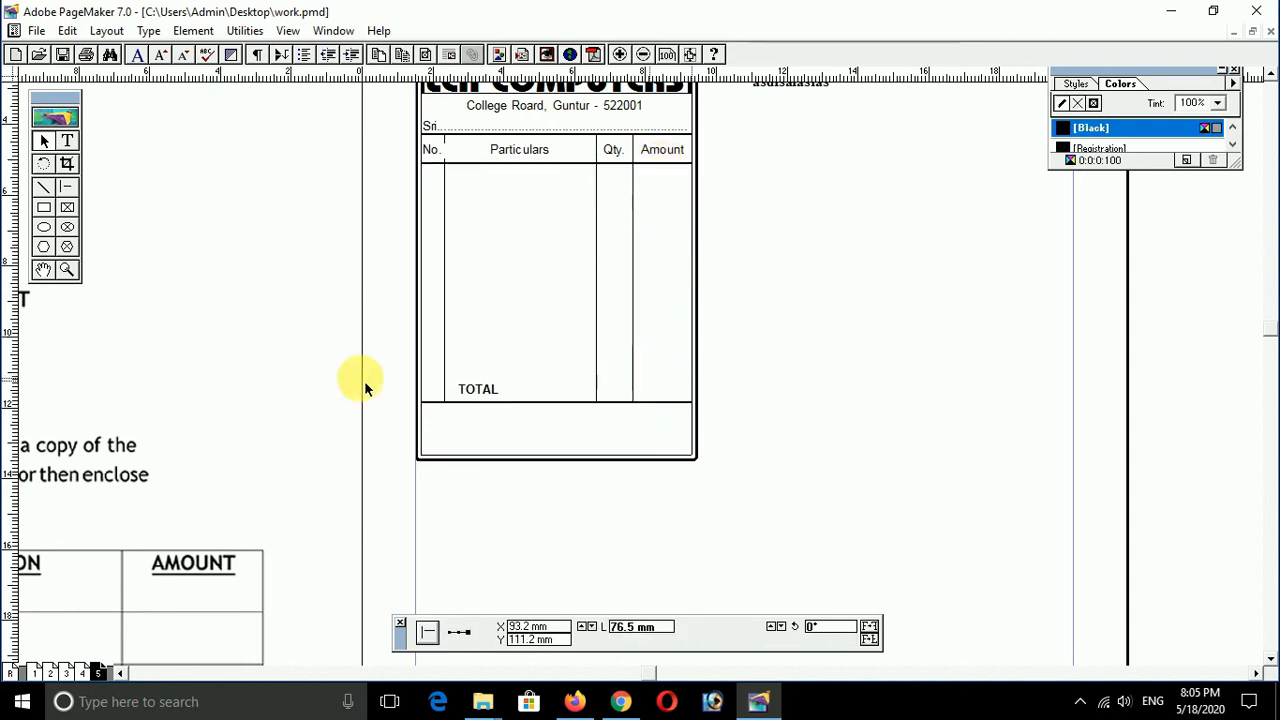
left_click_drag(426, 377, 632, 377)
left_click(646, 444)
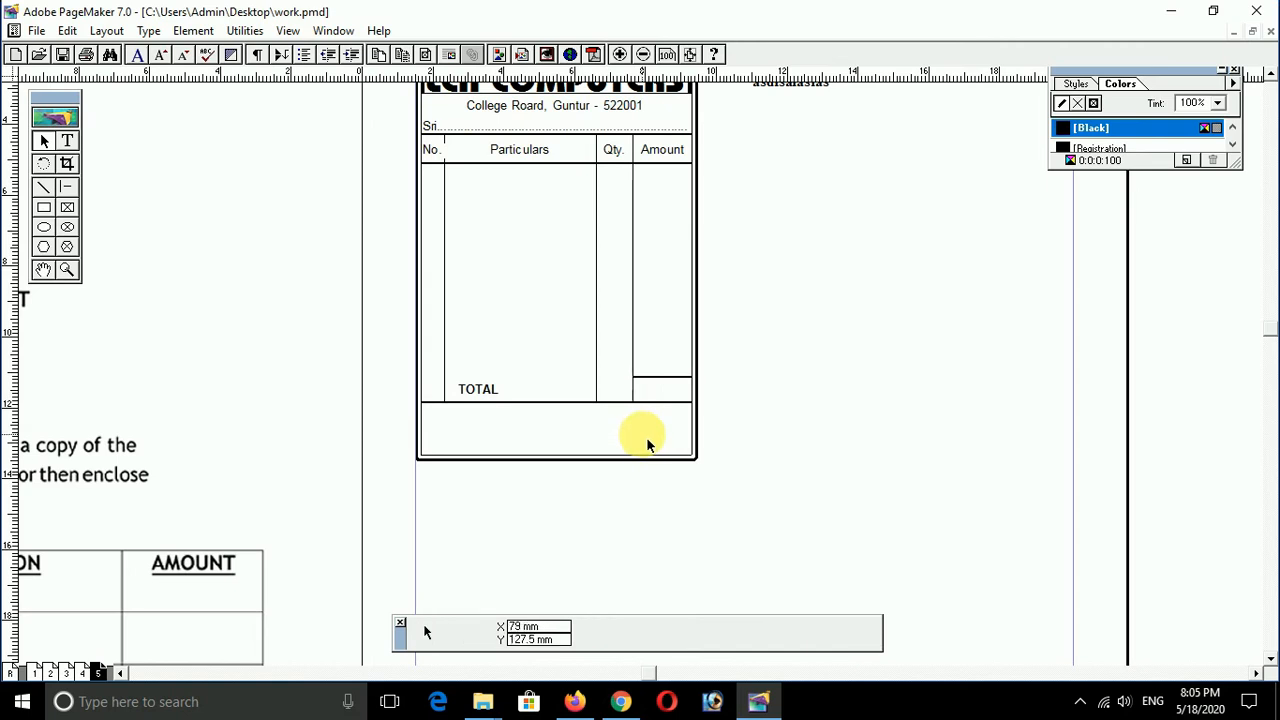
- Place a left-aligned copy of Particulars below the table, about 71.4 mm wide, reading "1. Warranty Not covered for Burned Items"
left_click(523, 155)
left_click_drag(518, 160, 690, 469)
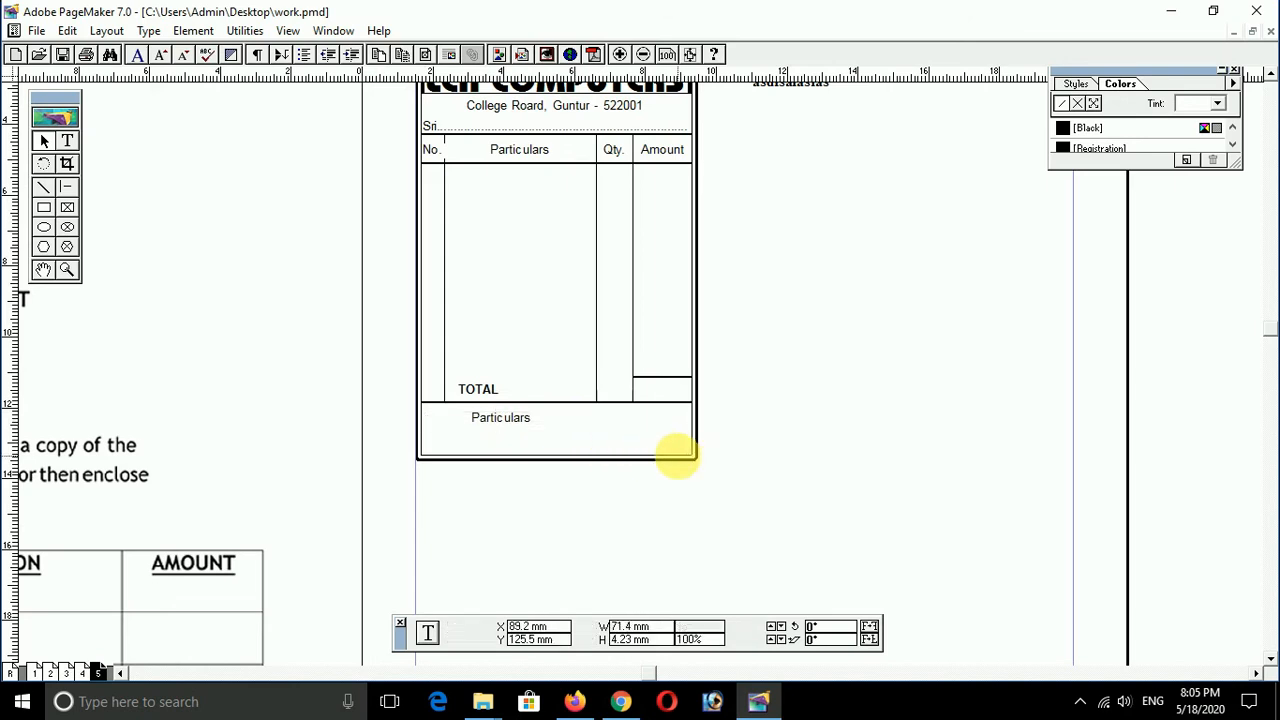
double_click(551, 420)
key("ctrl+shift+l")
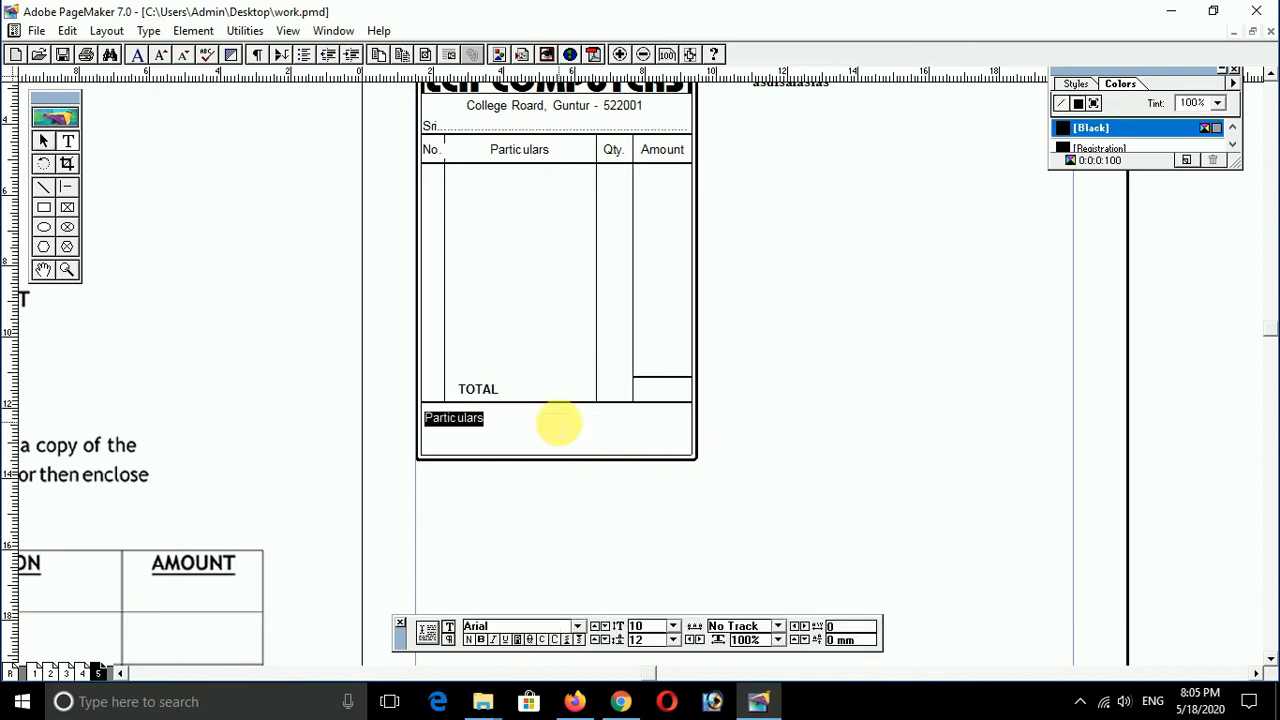
type("1.")
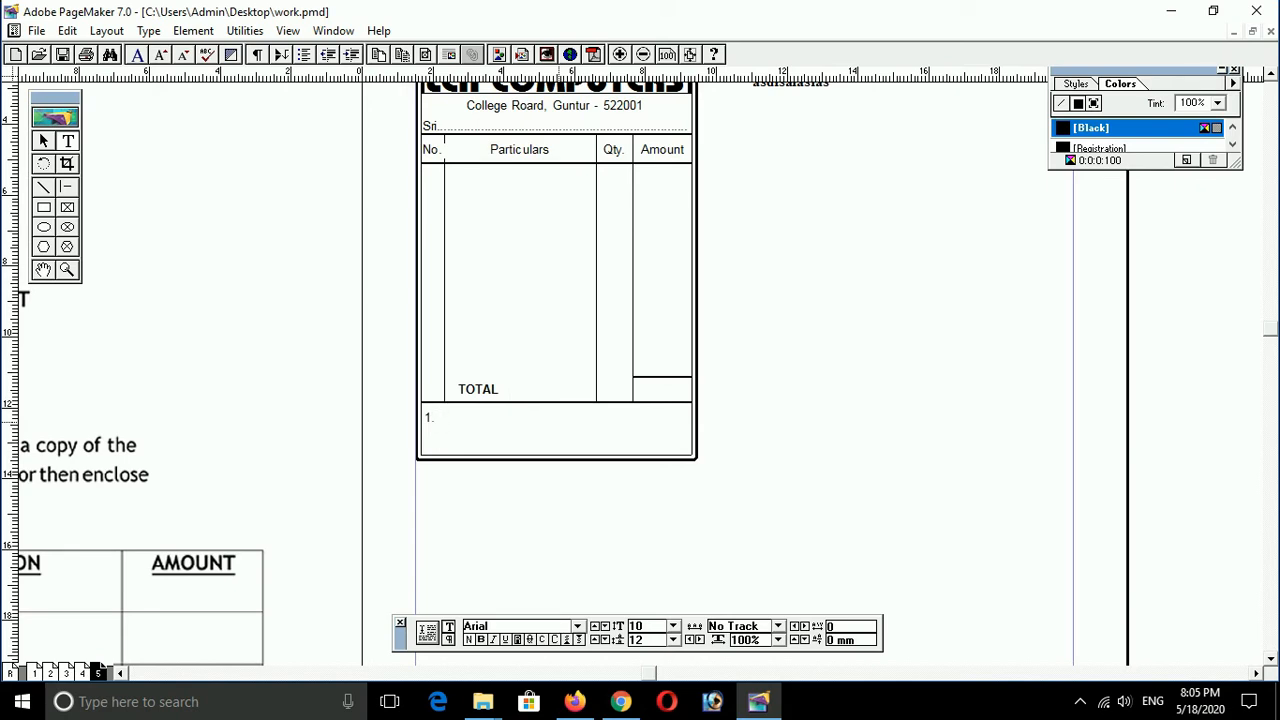
type("Warranty Not covered for ")
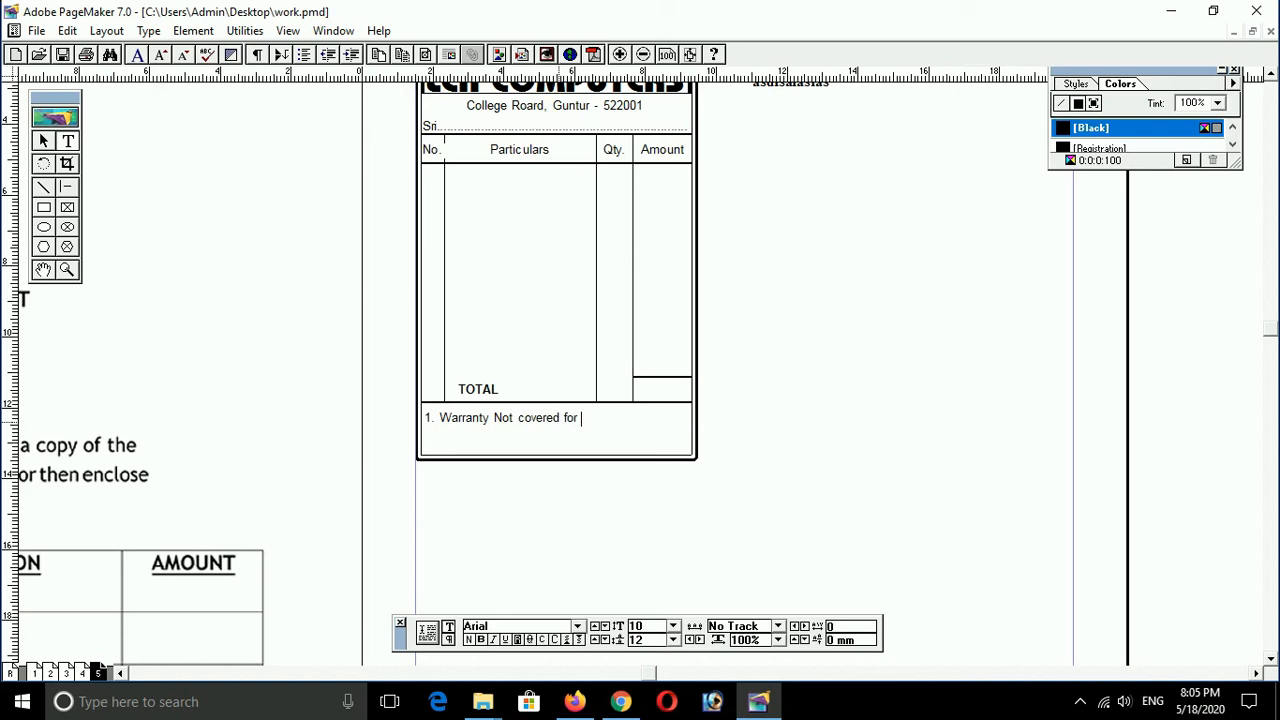
type("Burned Items")
- Place a copy of the warranty note beneath it and replace it with "For" and "LCK Computers" on two centred lines
key("F9")
left_click(560, 424)
left_click_drag(560, 424, 586, 450)
triple_click(586, 450)
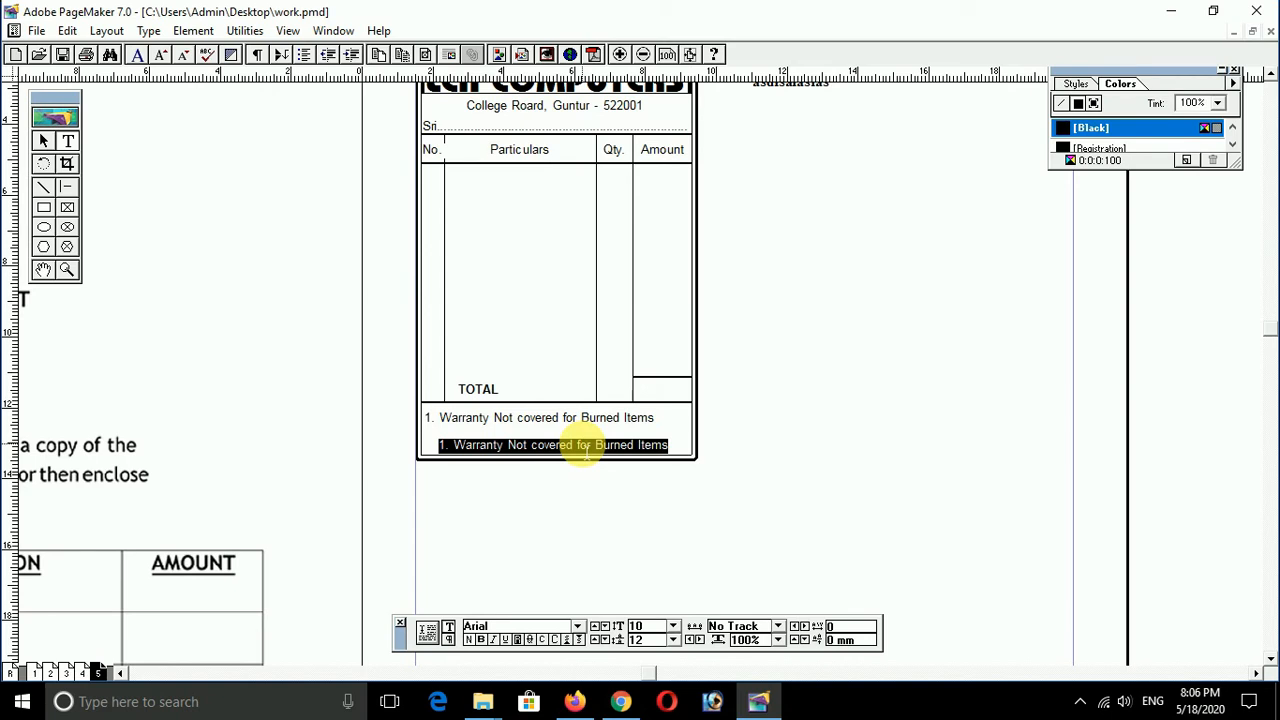
type("For")
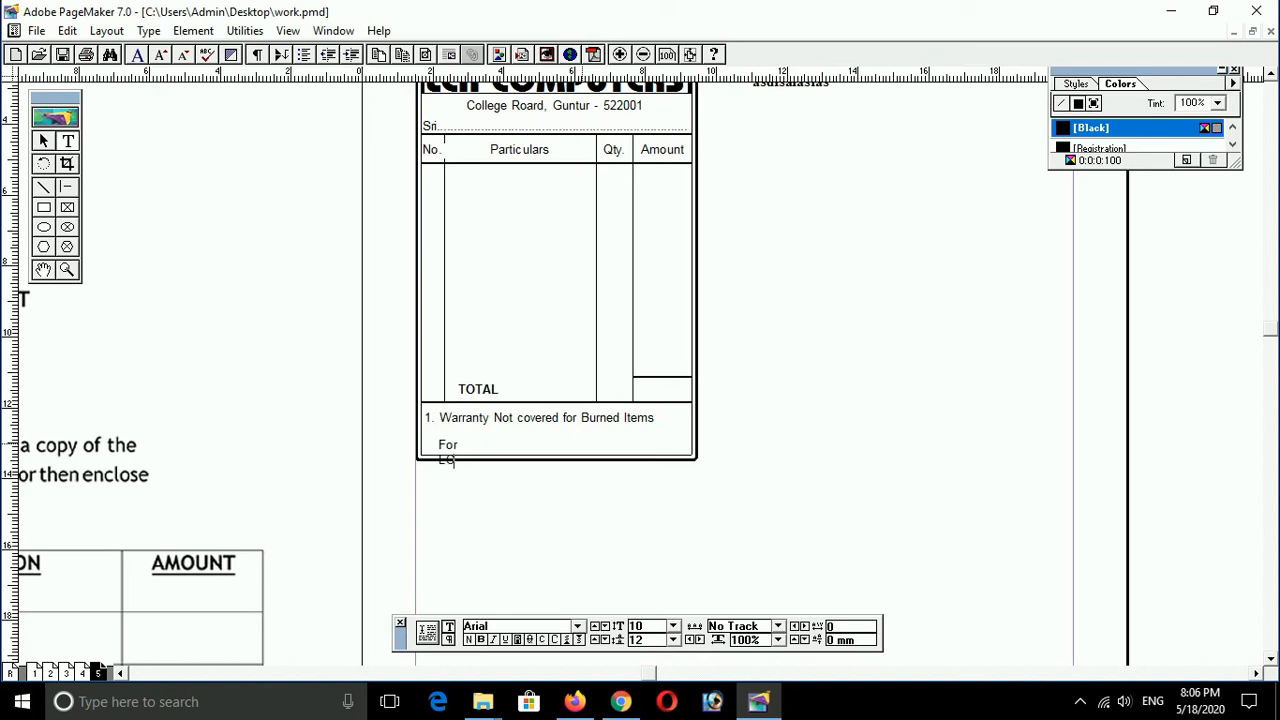
type("Computers")
key("ctrl+a")
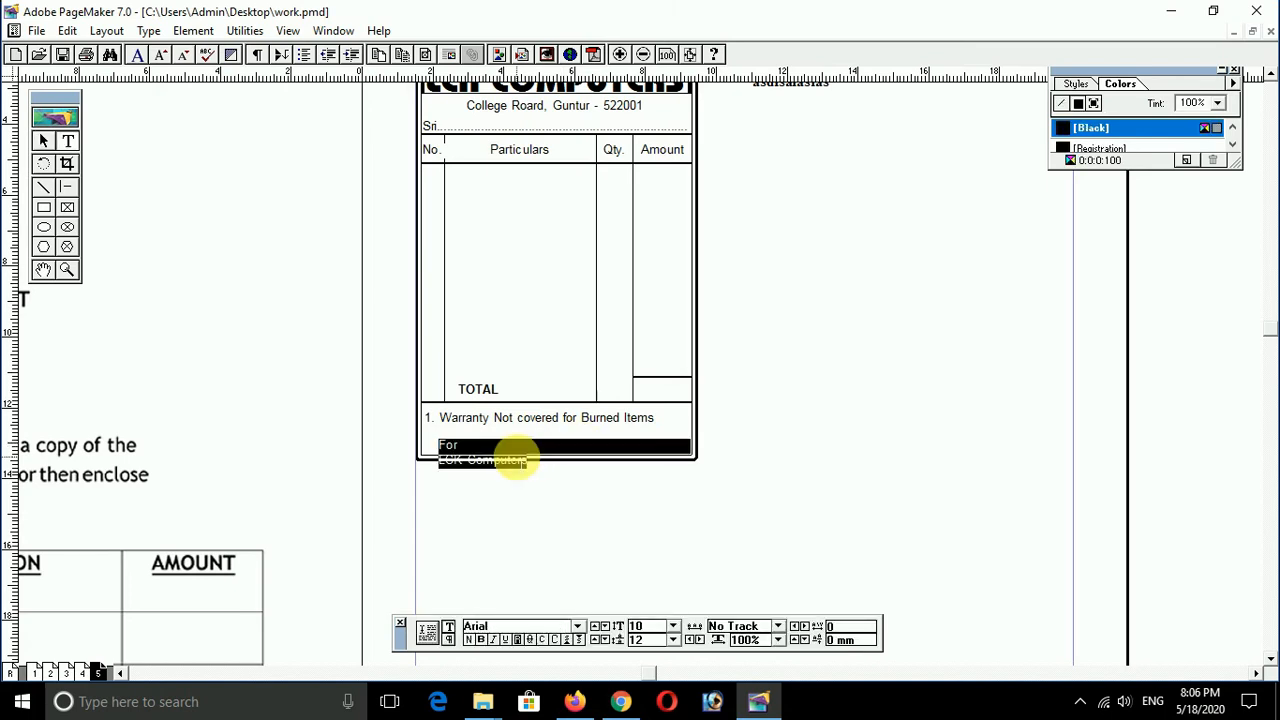
key("ctrl+shift+c")
- Narrow the For LCK Computers block to about 32.5 mm and fit it into the bill's lower right corner
key("F9")
left_click(564, 458)
left_click_drag(564, 458, 564, 441)
left_click_drag(440, 454, 578, 502)
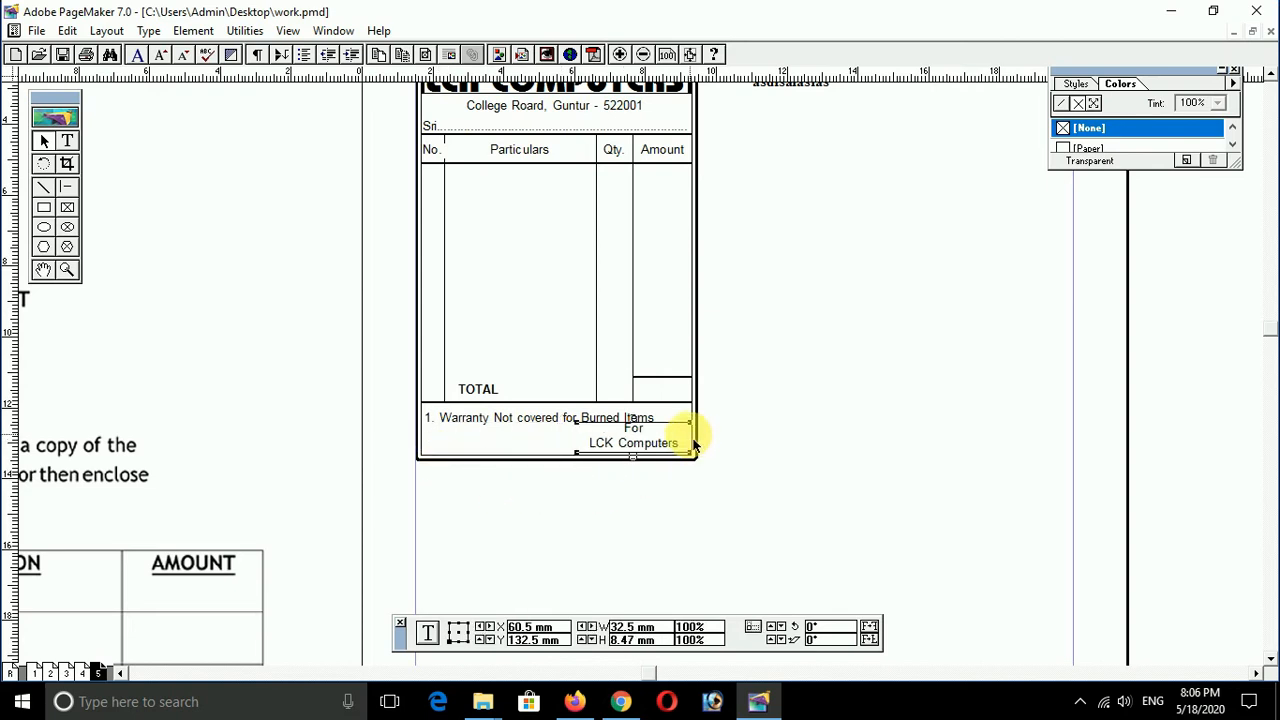
- Nudge the warranty note up and left to about X 16.8 mm, Y 123.5 mm, close under the table's bottom line
left_click(517, 423)
key("Up")
key("Up")
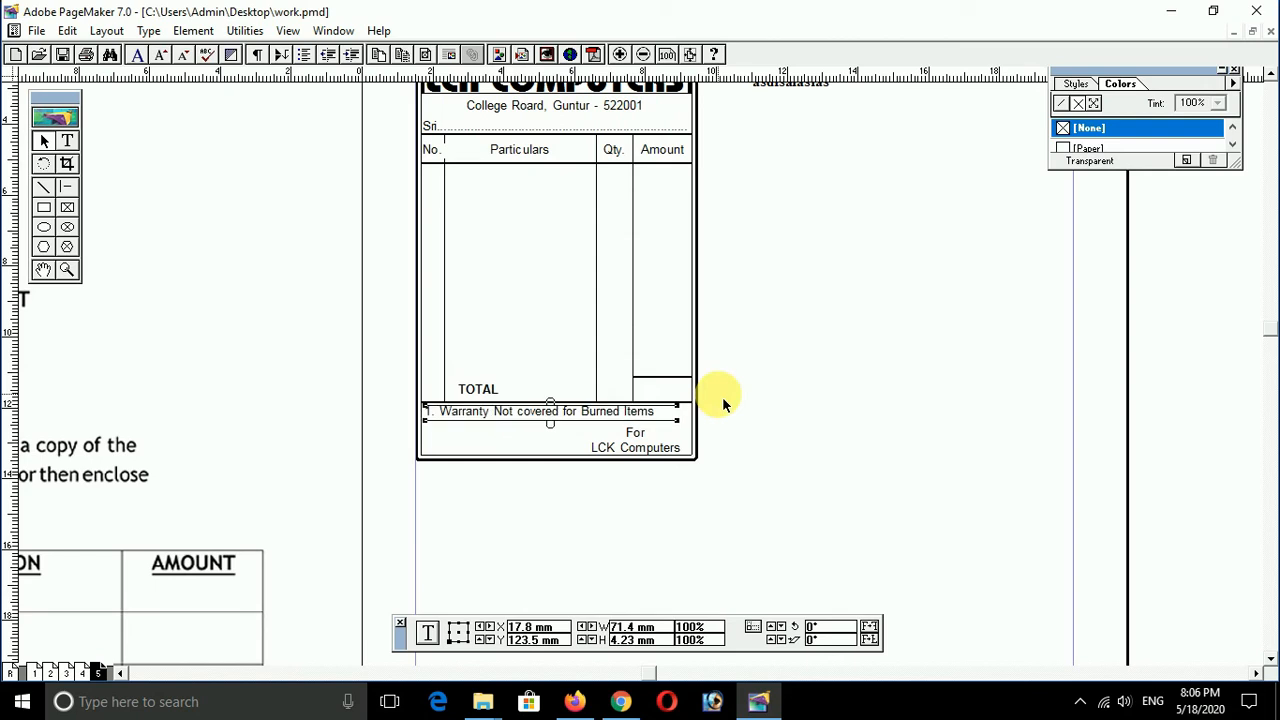
key("Left")
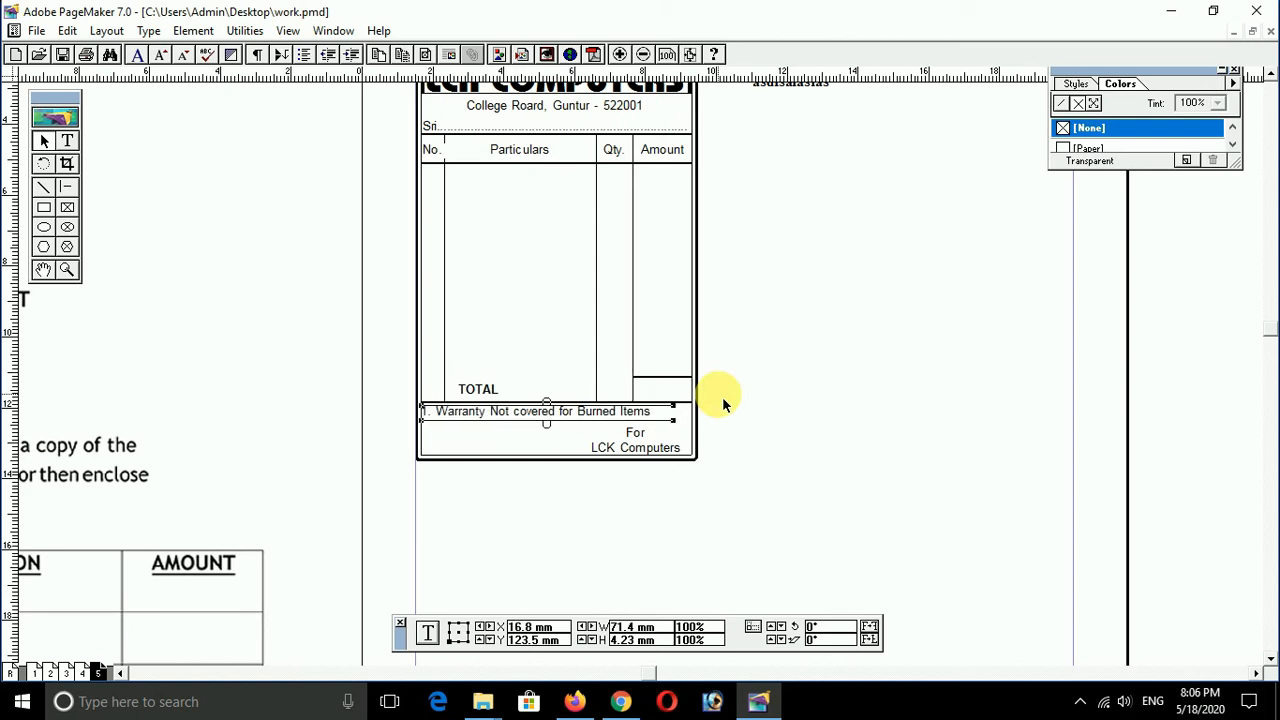
left_click(742, 425)
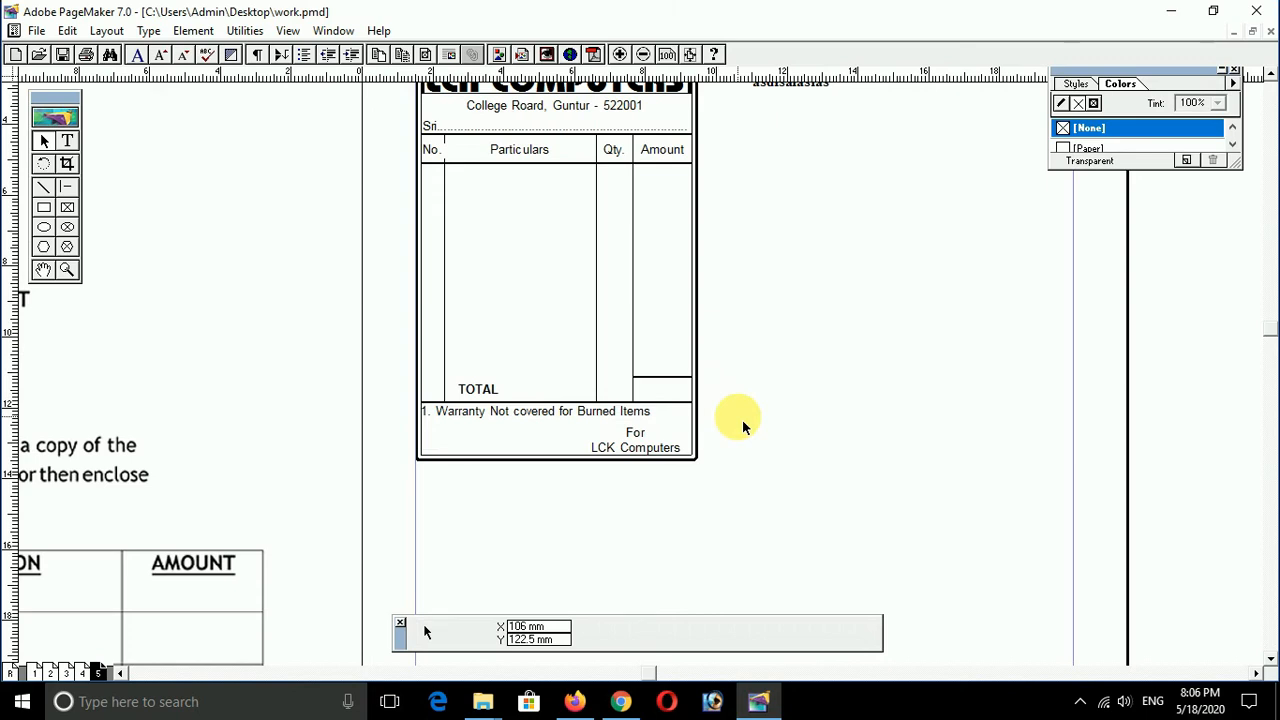
- Delete the Form #3 restaurant receipt image beside the page
key("ctrl+0")
left_click(325, 360)
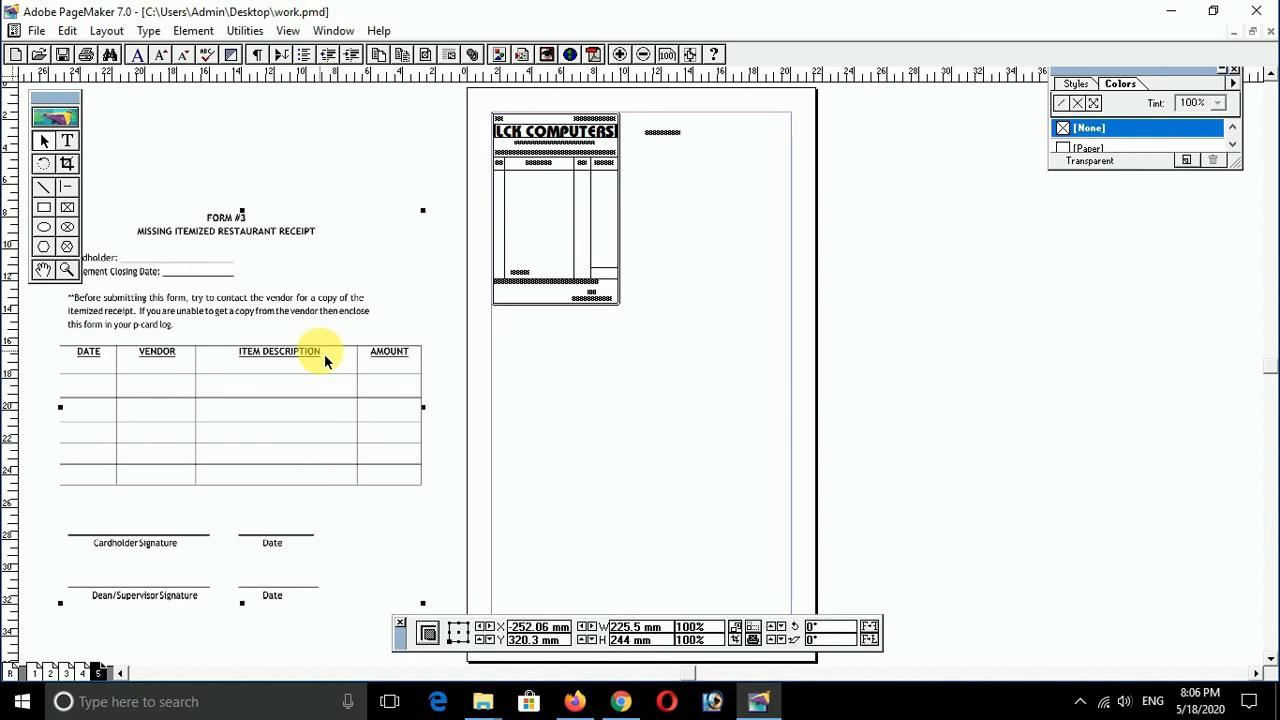
key("Delete")
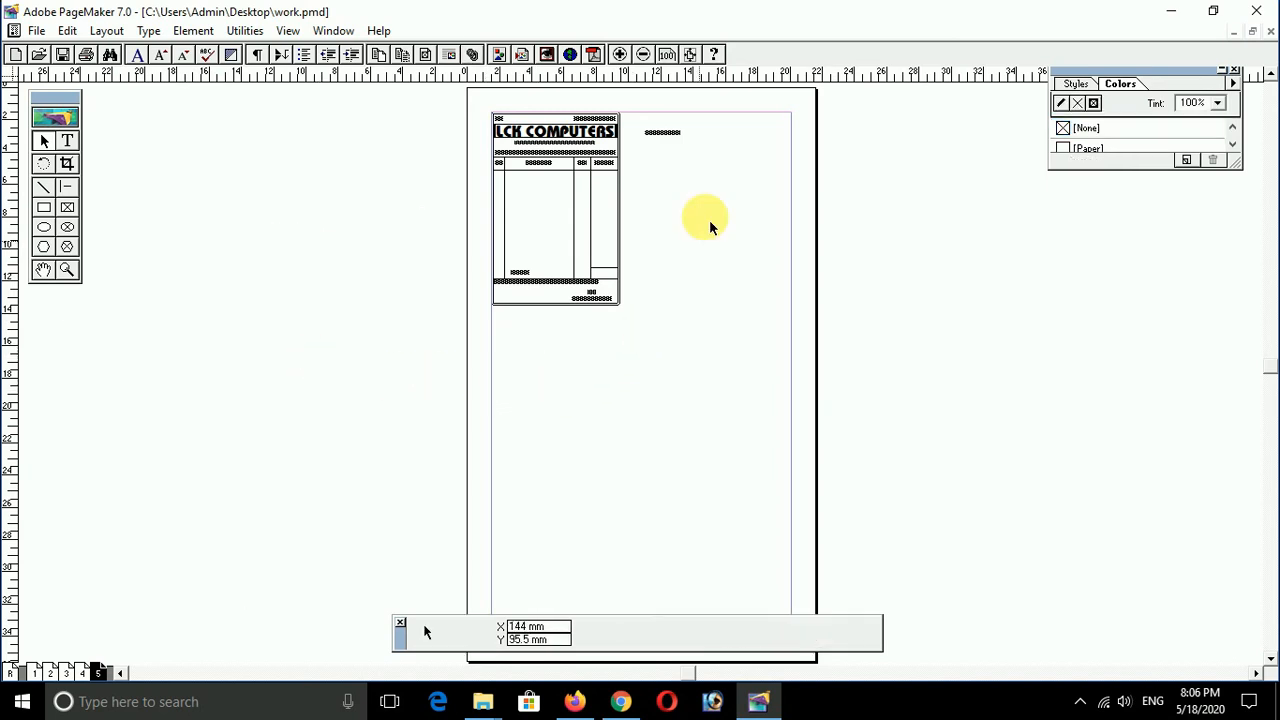
- Delete the stray "asdfsafasfas" text block beside the bill form
left_click(672, 139)
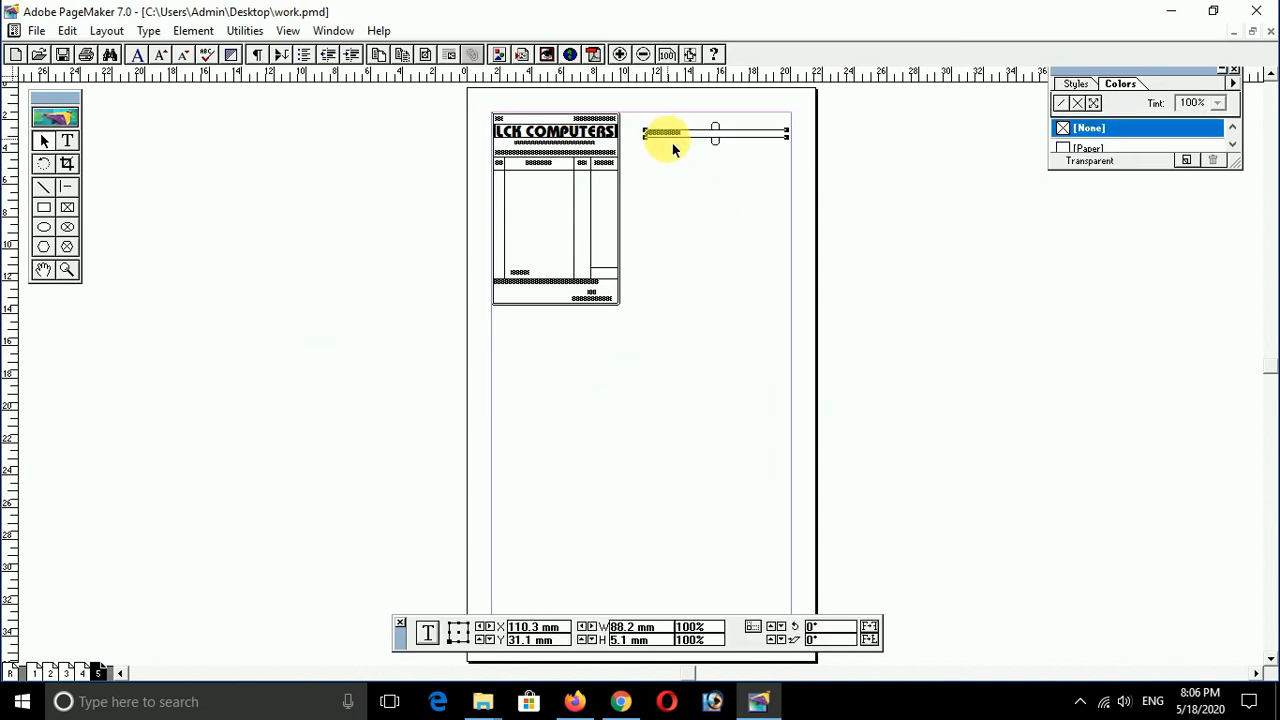
key("ctrl+2")
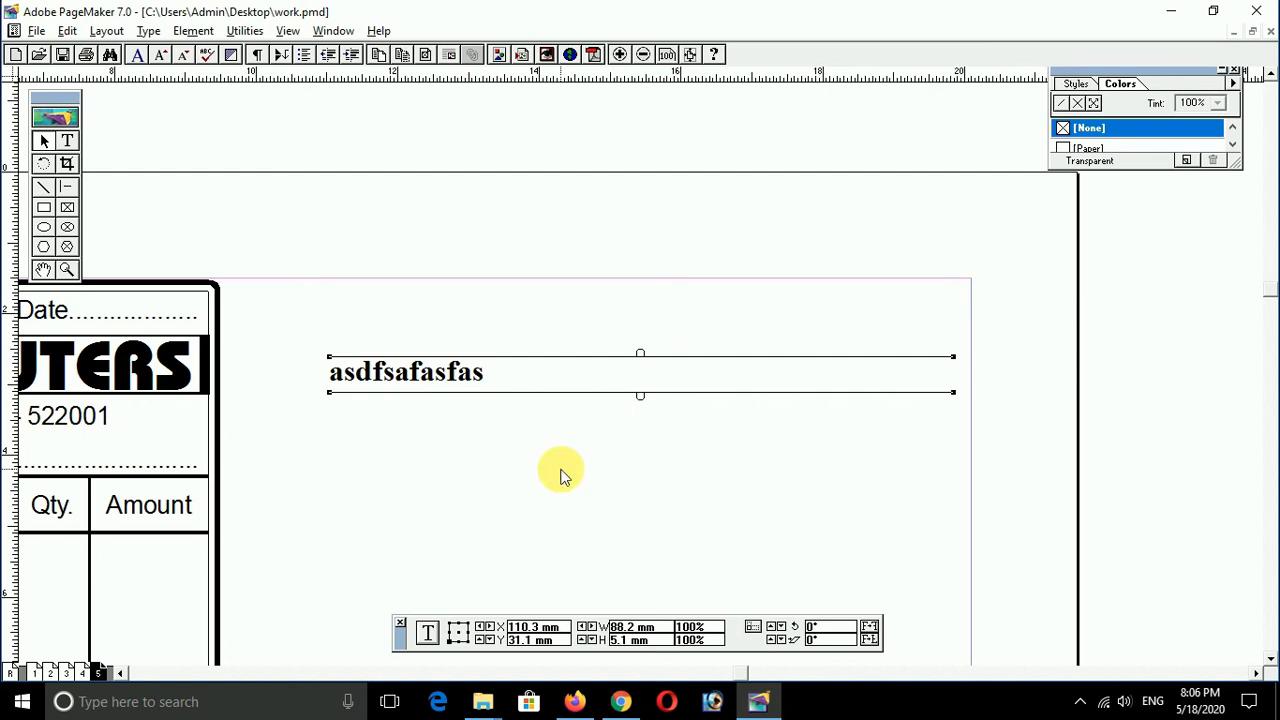
left_click(560, 476)
left_click(374, 368)
key("Delete")
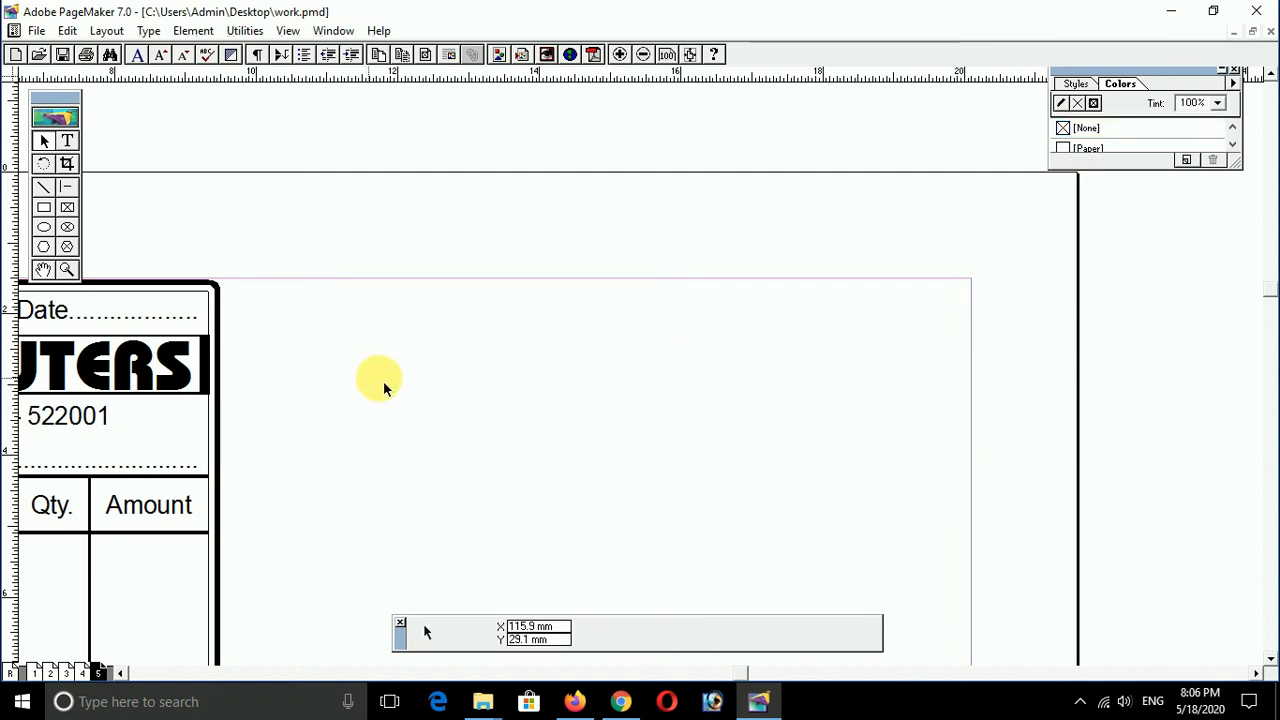
right_click(475, 320)
key("ctrl+0")
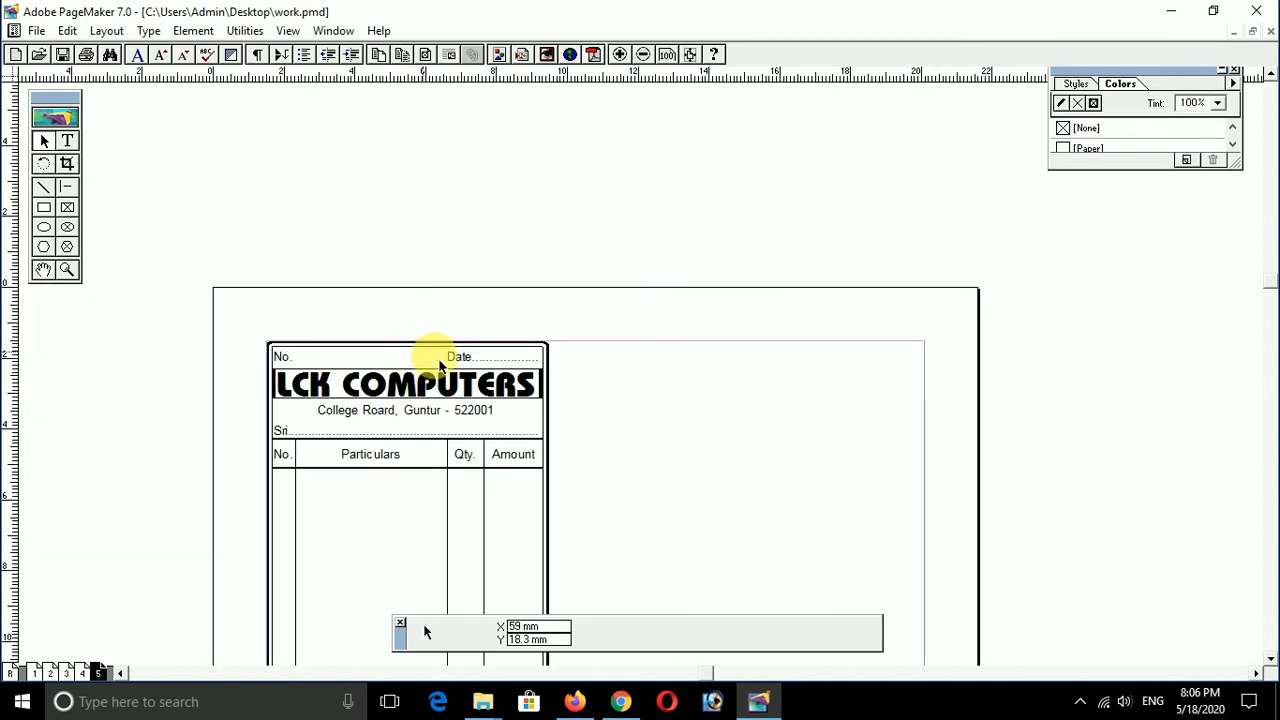
scroll(579, 157, "down", 3)
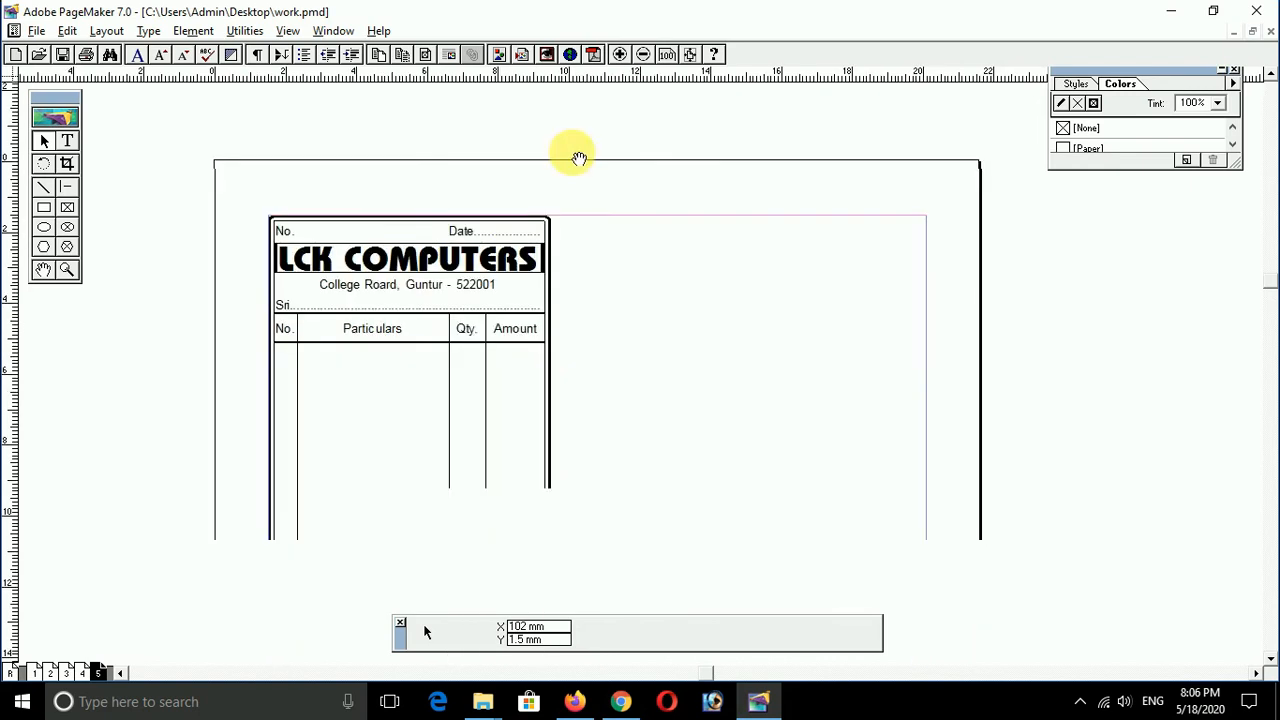
- Try pasting one copy of only the bill's outer border with a 100 mm horizontal and 0 mm vertical offset, and remove it
left_click(550, 285)
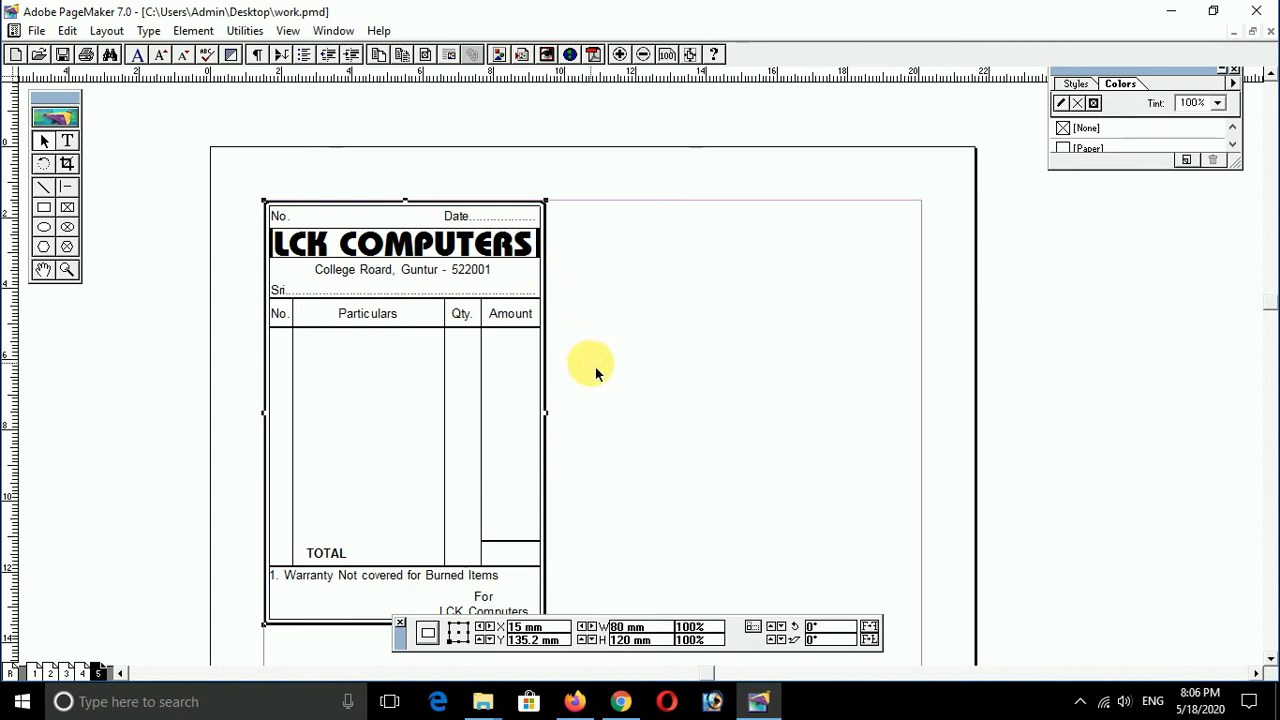
left_click_drag(624, 395, 622, 378)
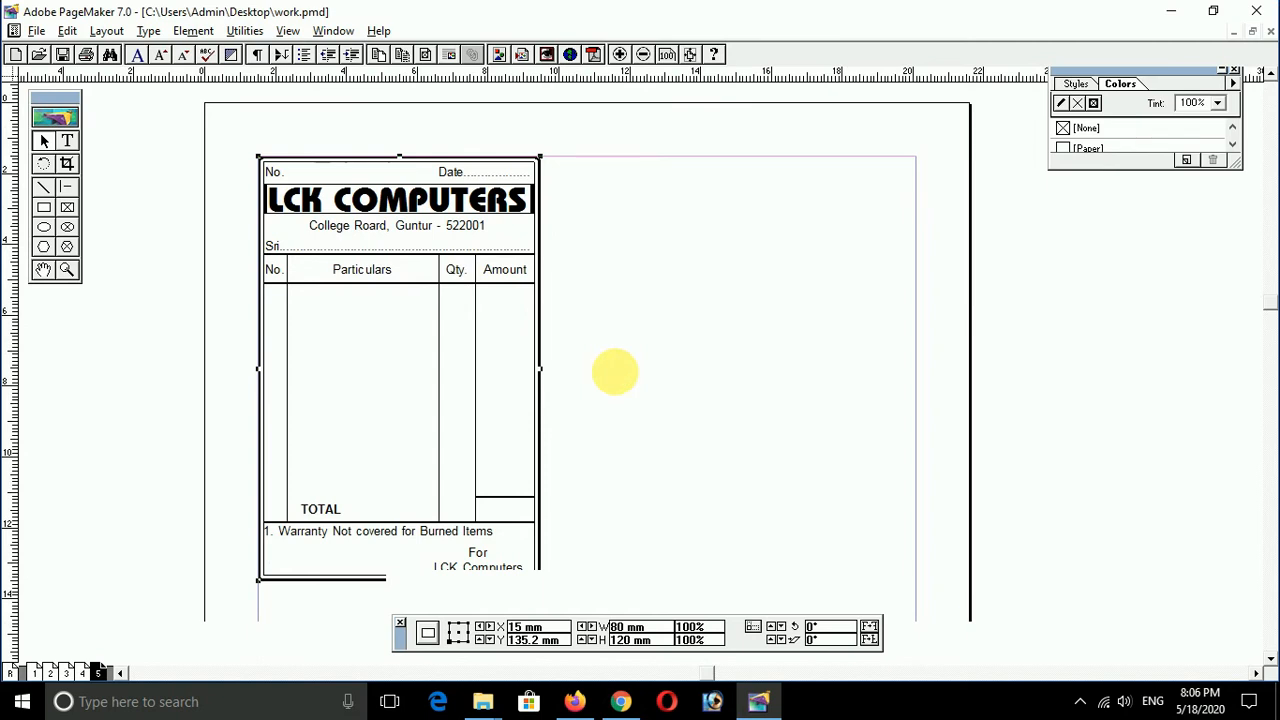
left_click_drag(622, 378, 620, 380)
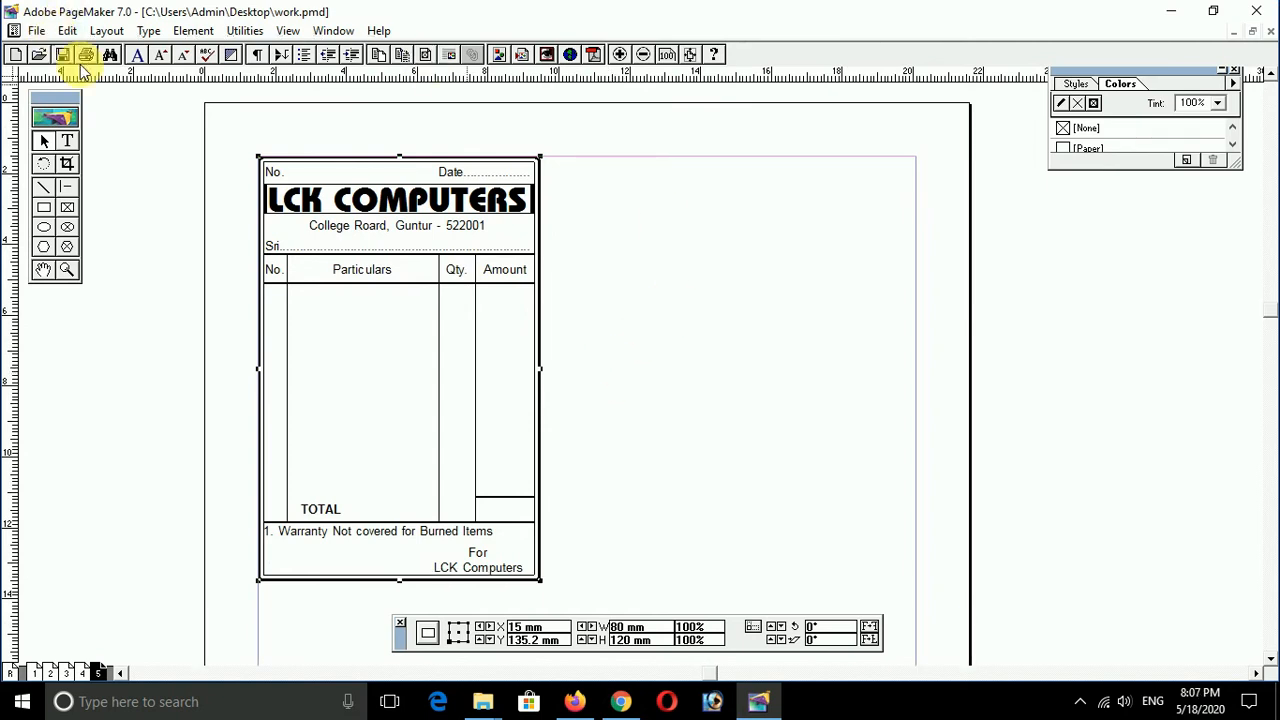
left_click(657, 242)
left_click(492, 176)
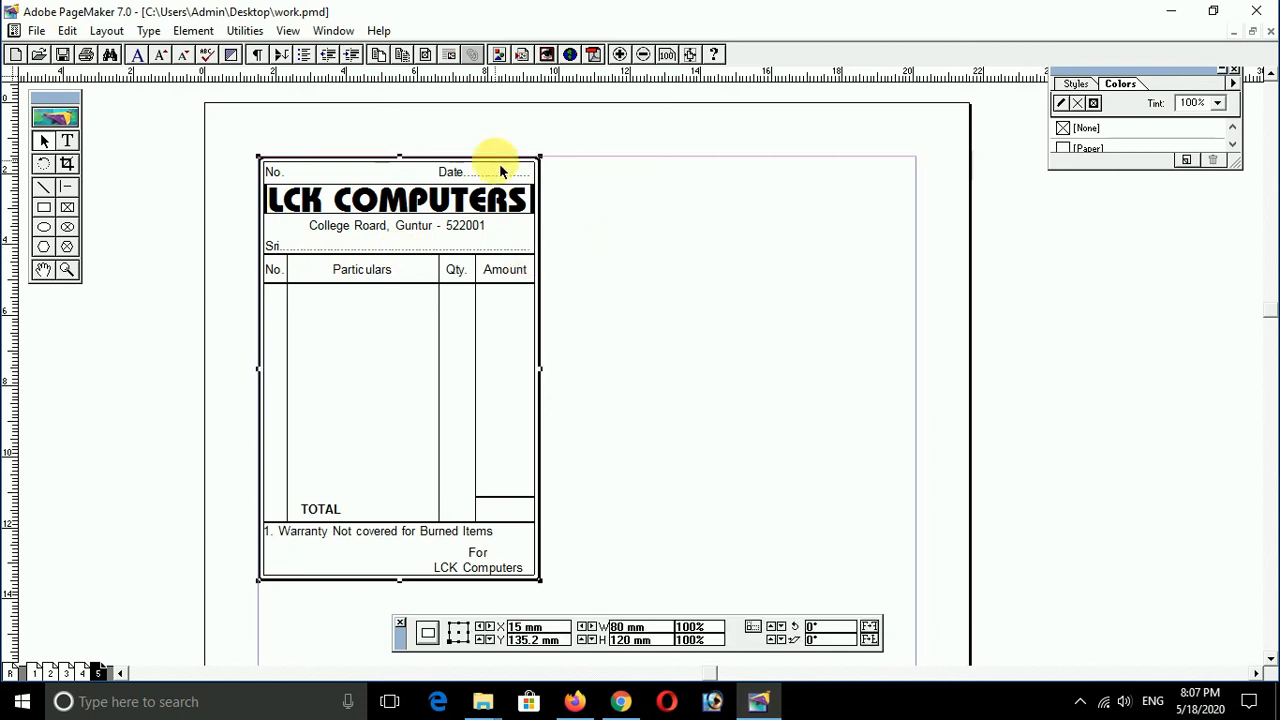
left_click(66, 31)
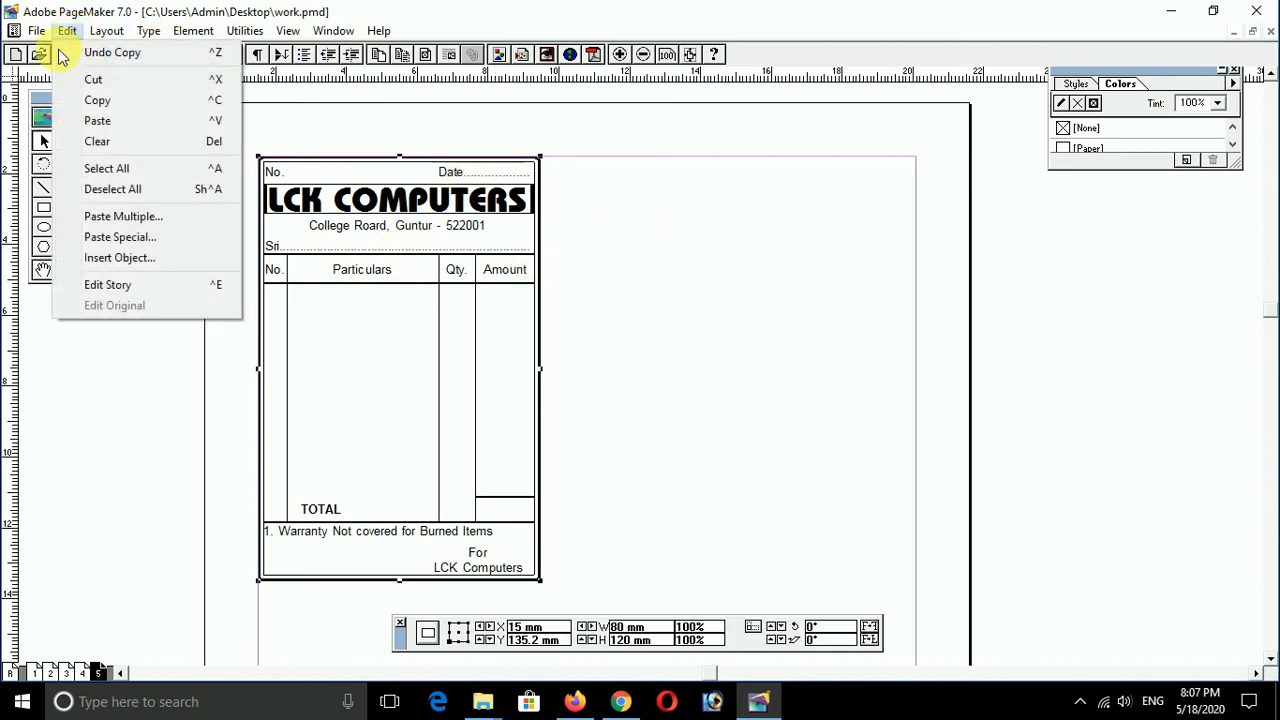
left_click(140, 217)
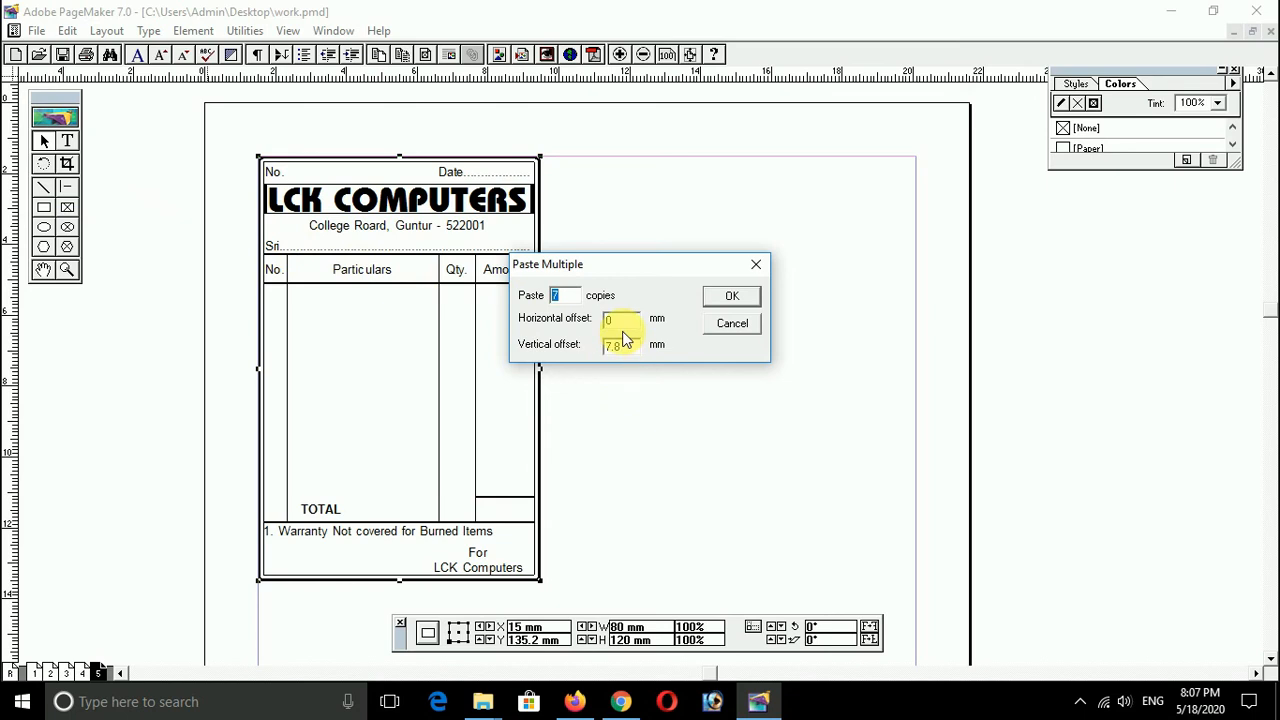
type("1")
key("Tab")
key("Tab")
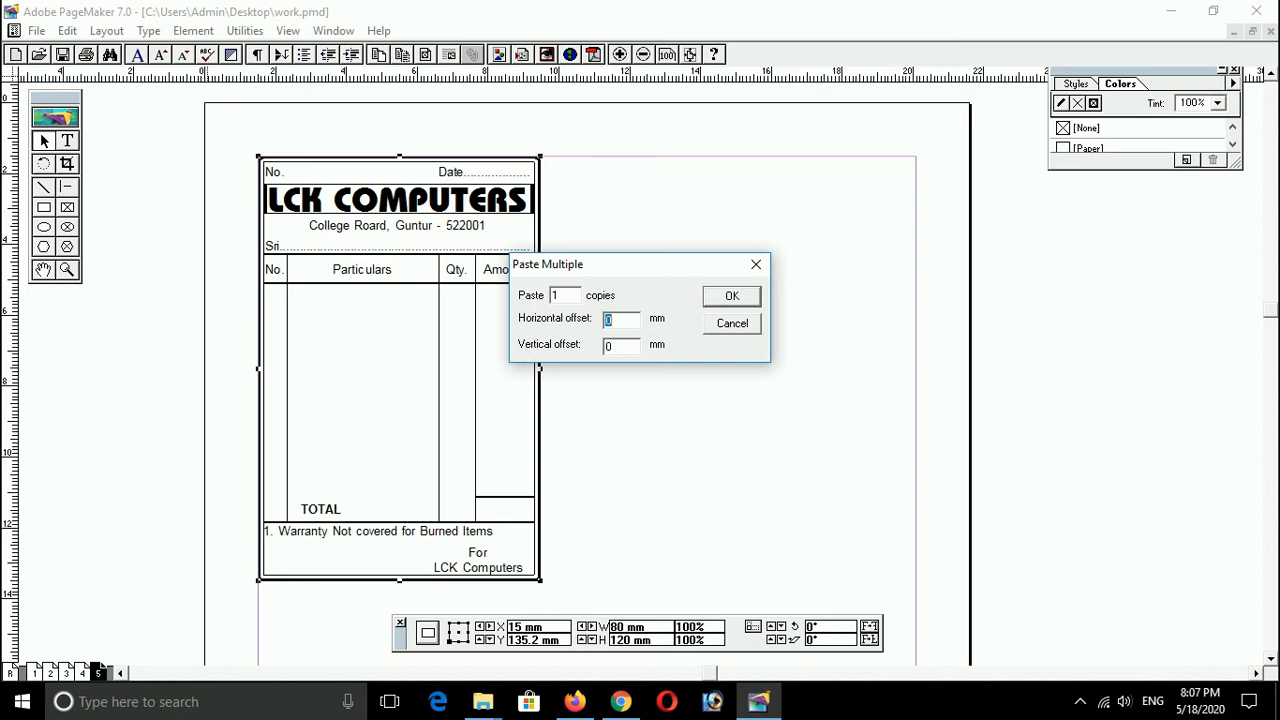
key("Return")
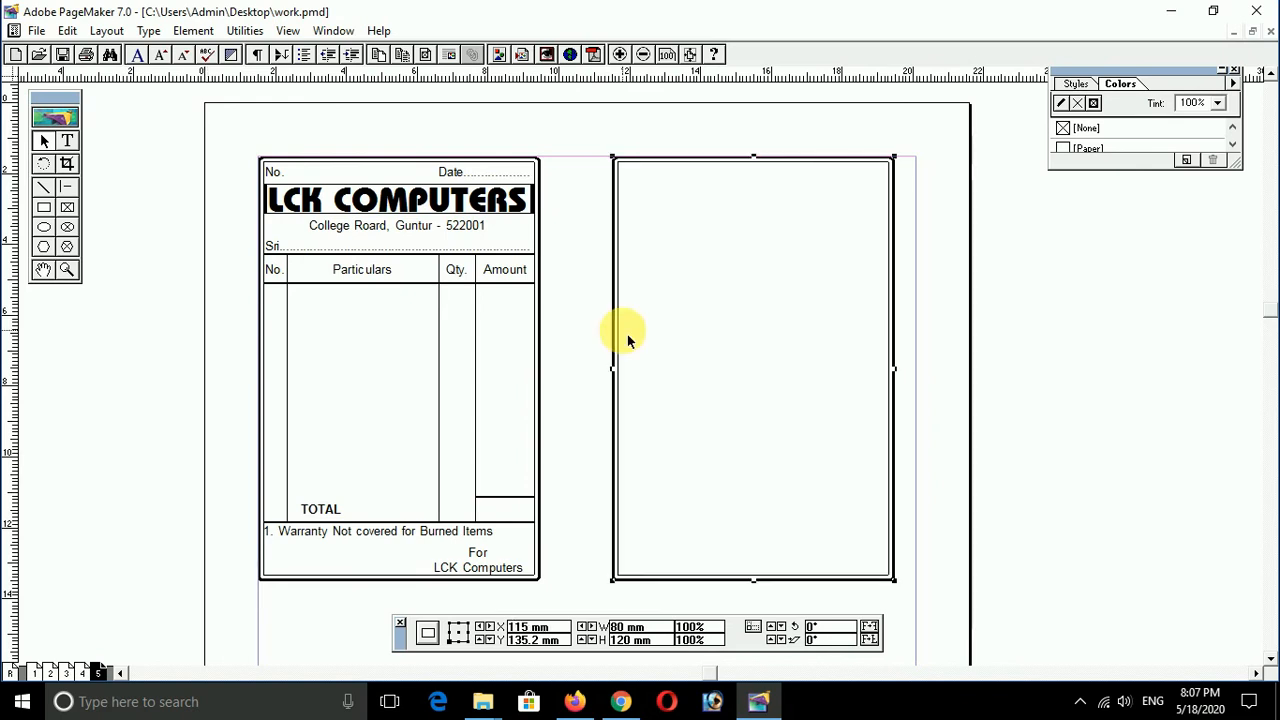
key("Delete")
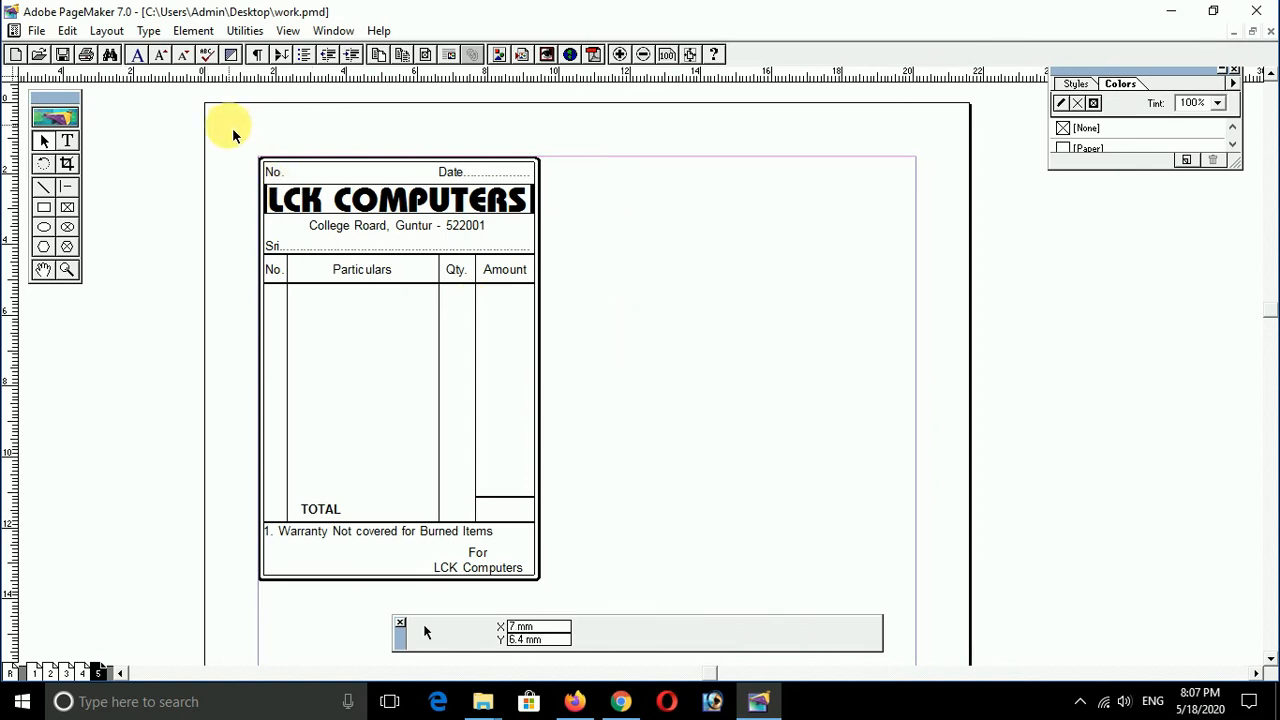
- Try pasting one copy of the complete bill form with a 100 mm horizontal and 0 mm vertical offset, and delete the copy
left_click_drag(229, 137, 561, 602)
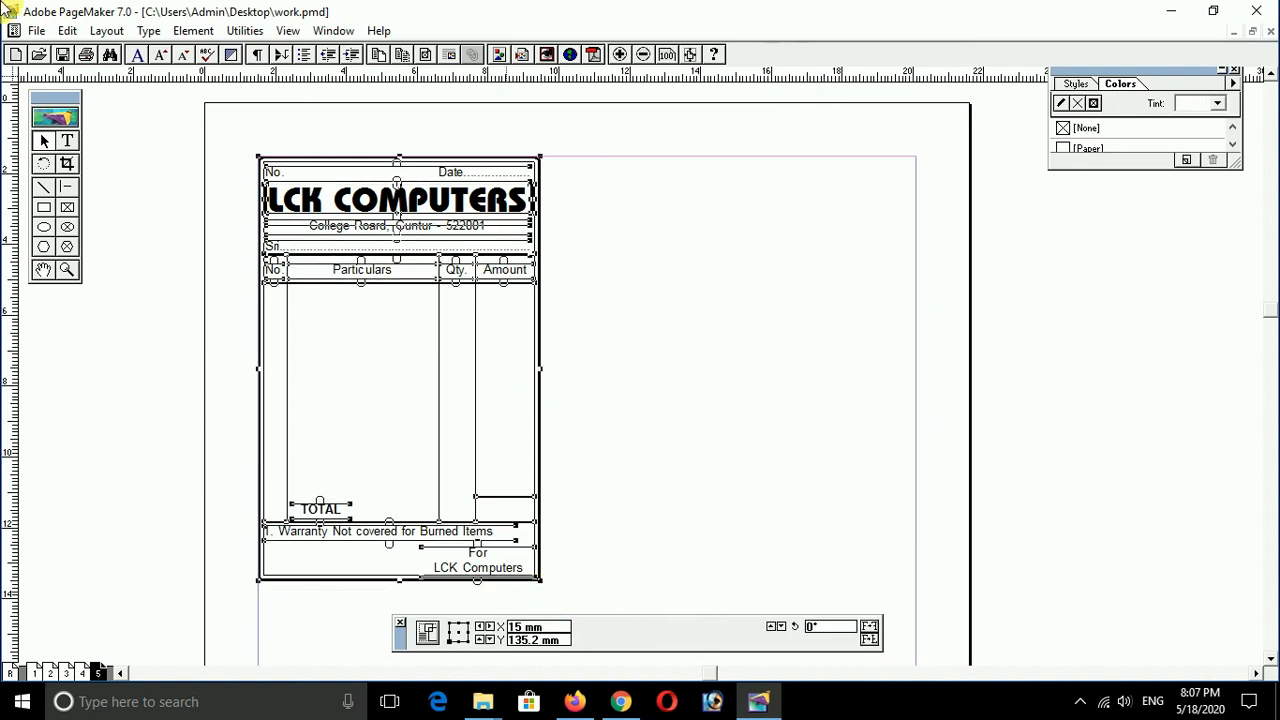
left_click(67, 32)
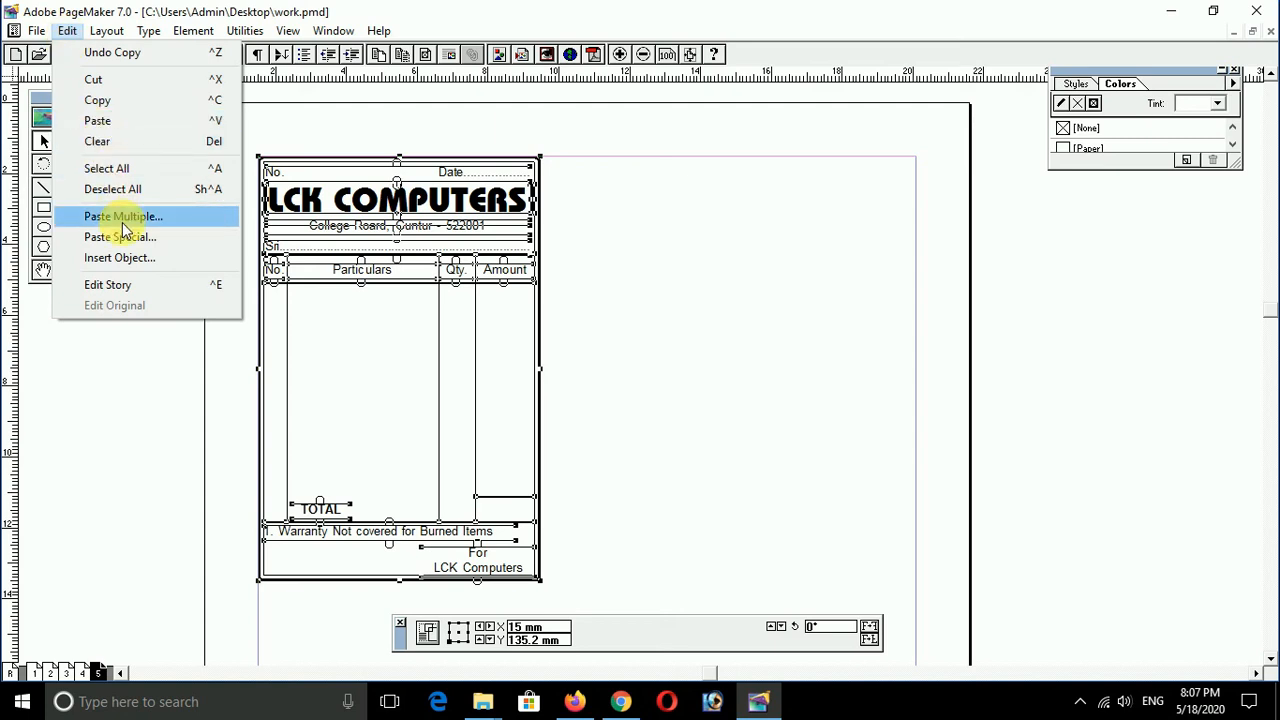
left_click(122, 216)
left_click(750, 305)
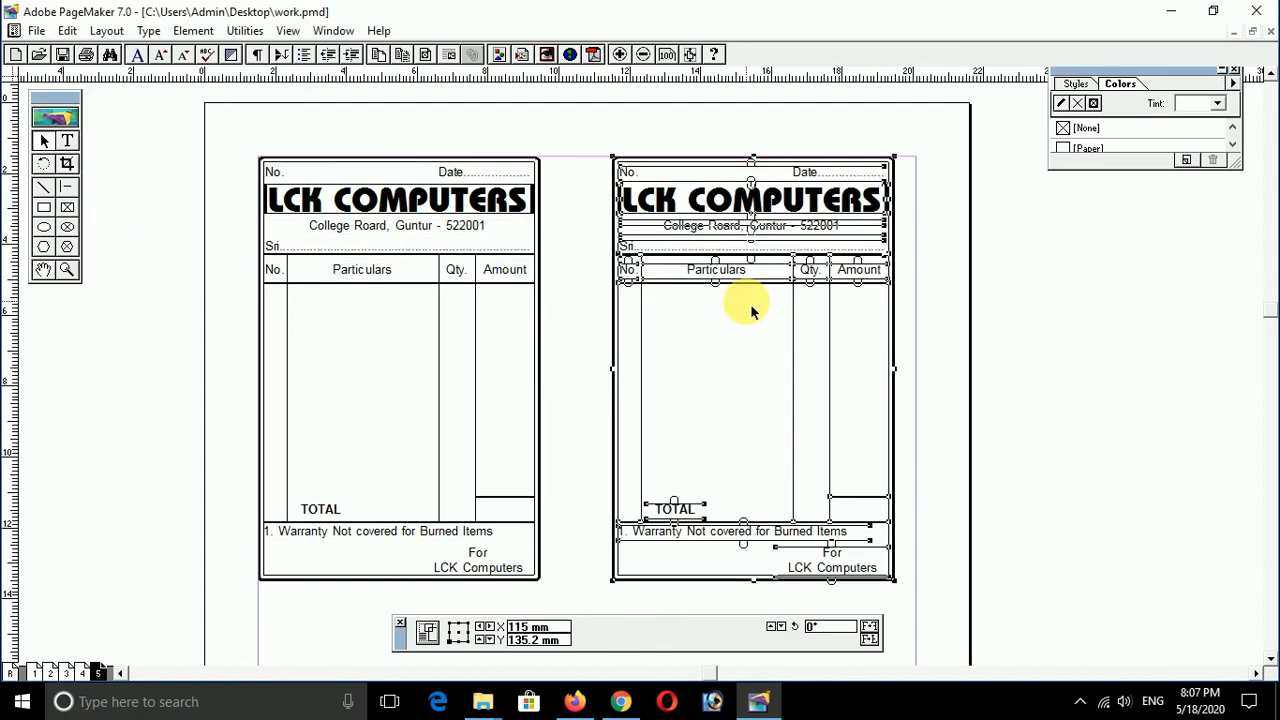
left_click(1023, 369)
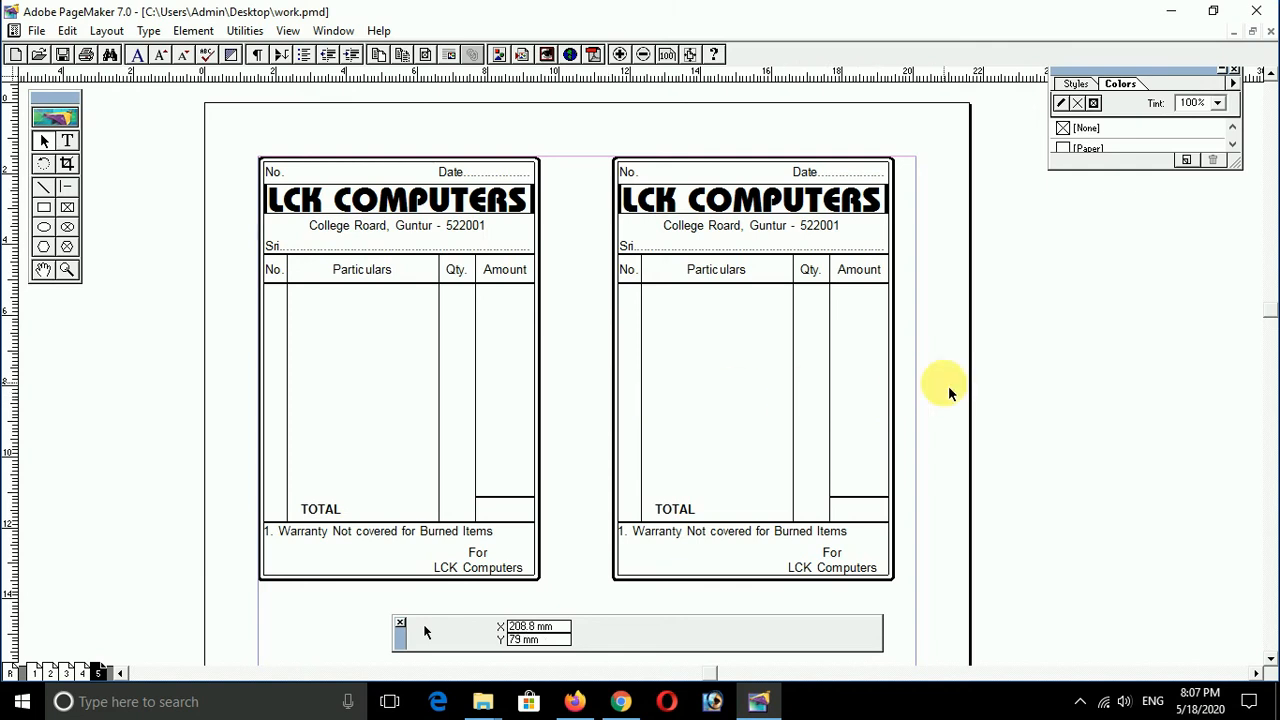
left_click_drag(582, 87, 944, 607)
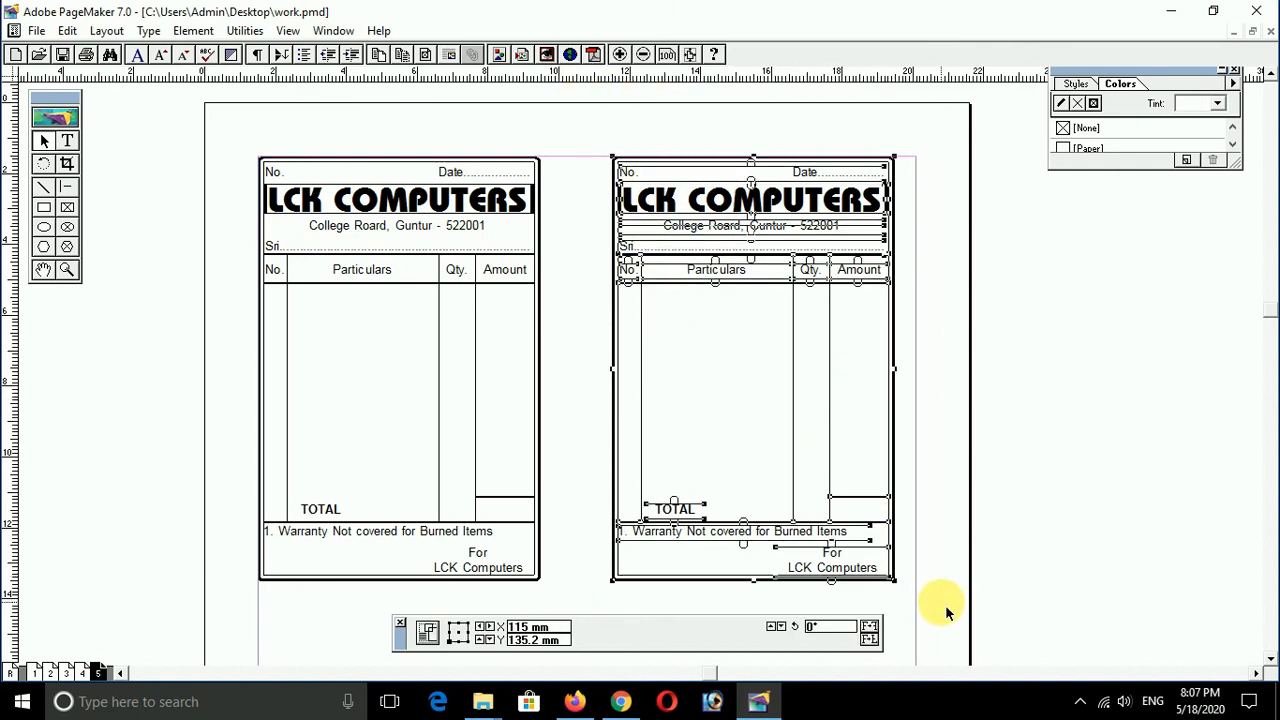
key("Delete")
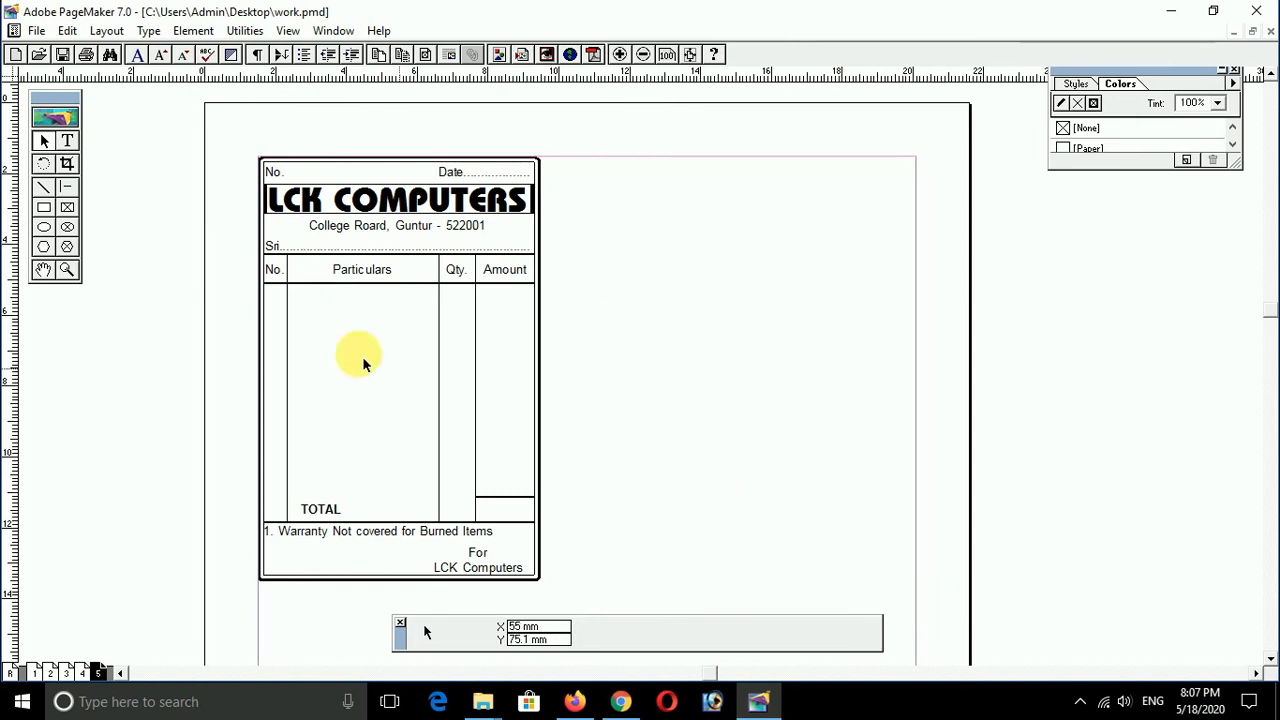
- Paste one copy of the complete bill form beside the original with a 95 mm horizontal and 0 mm vertical offset
left_click_drag(229, 128, 569, 609)
left_click(67, 30)
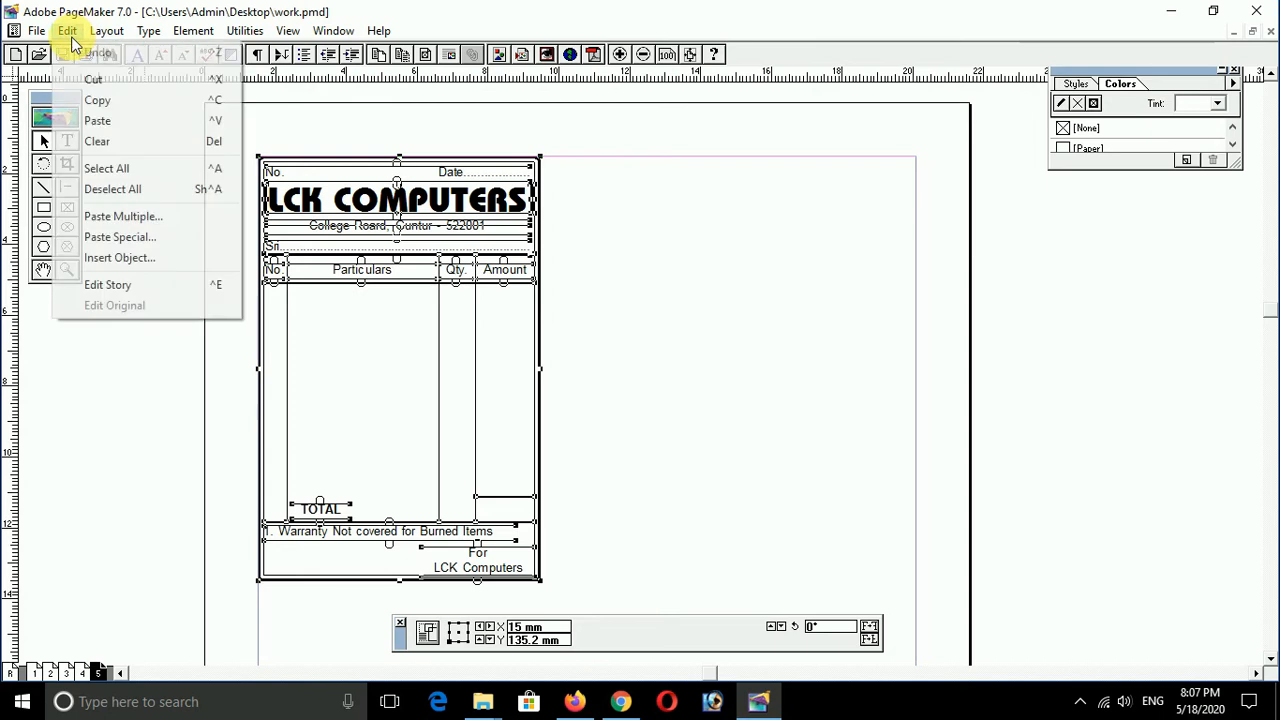
left_click(126, 216)
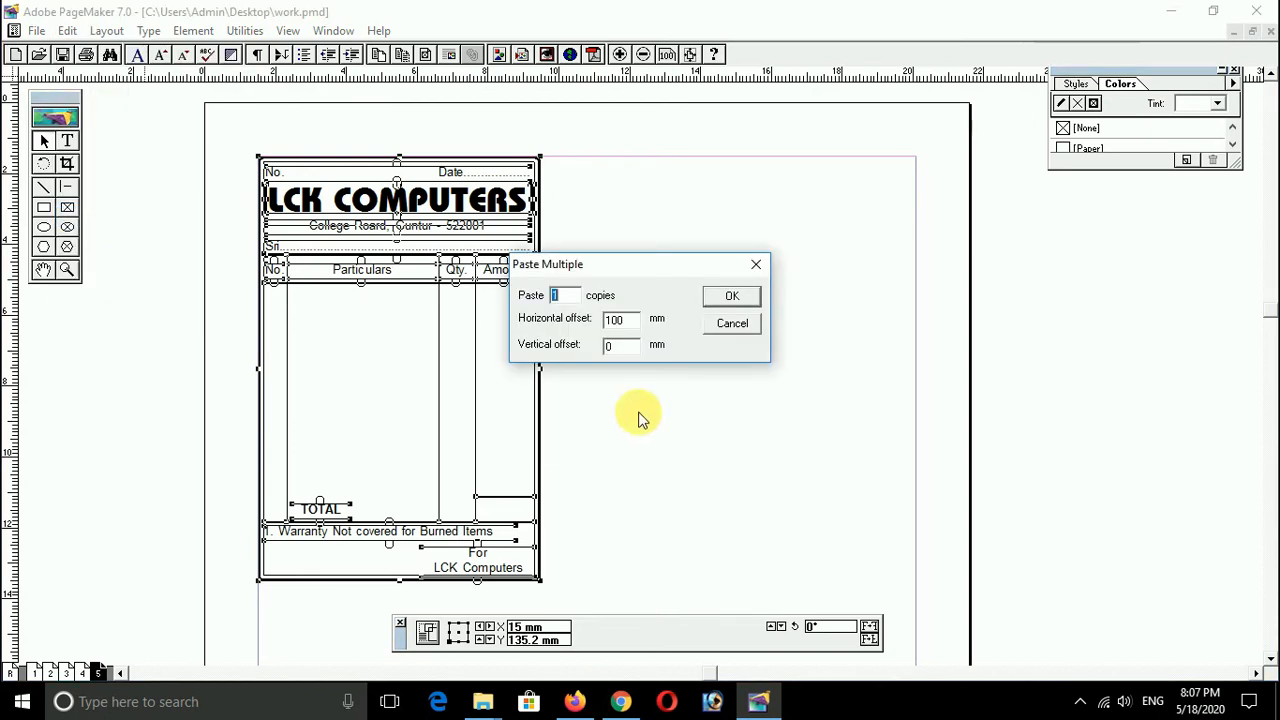
double_click(610, 319)
type("95")
key("Return")
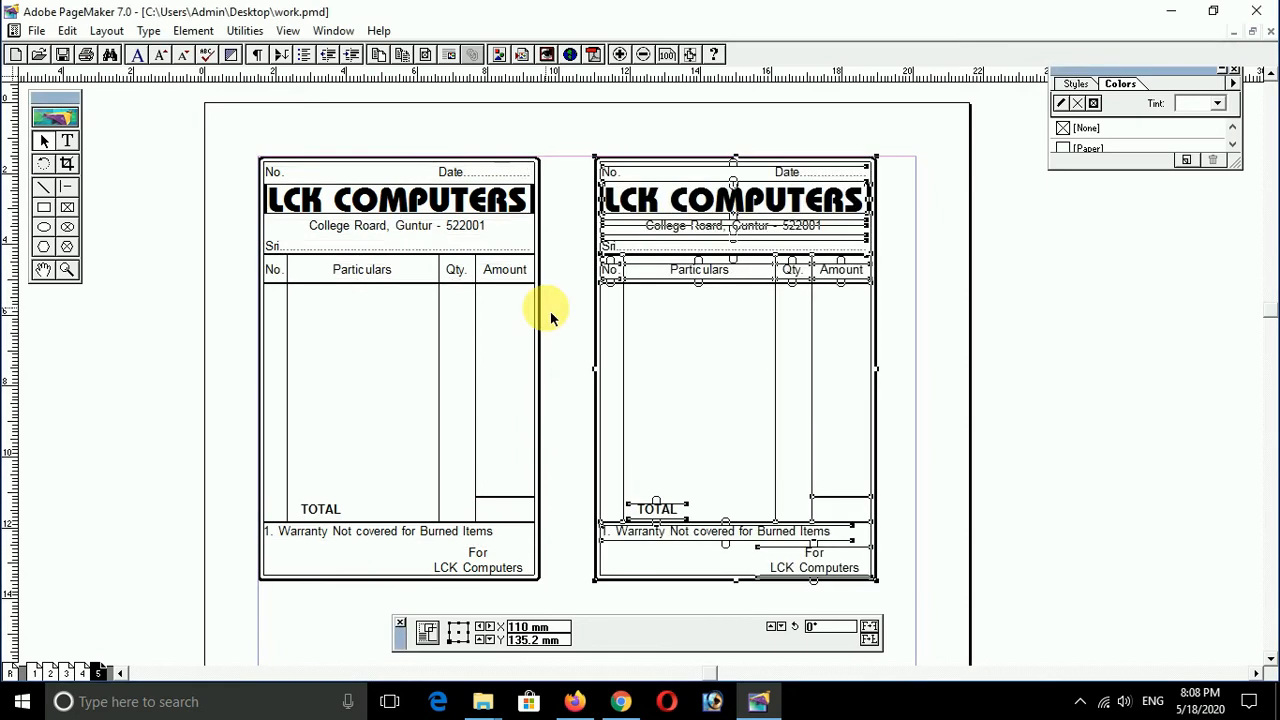
left_click(928, 312)
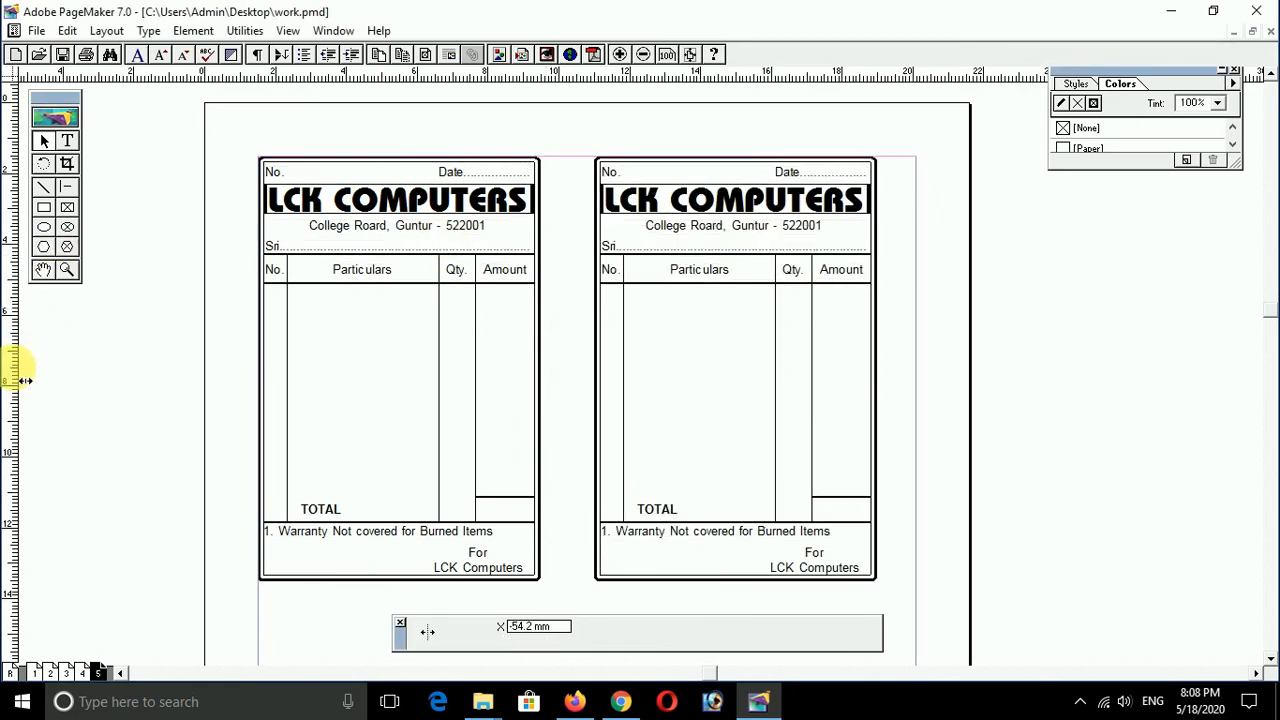
- Move the ruler zero point to the first bill's upper left corner at X 15 mm, Y 15 mm
left_click_drag(12, 72, 257, 157)
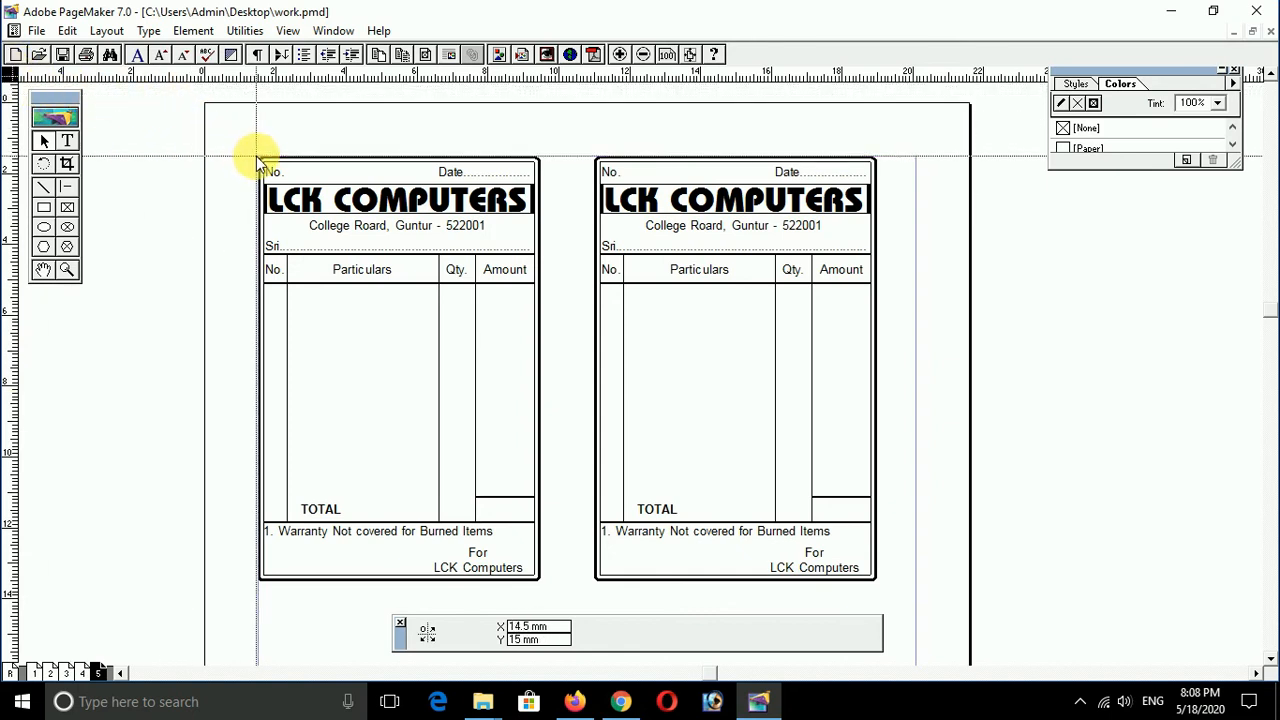
left_click_drag(257, 160, 258, 156)
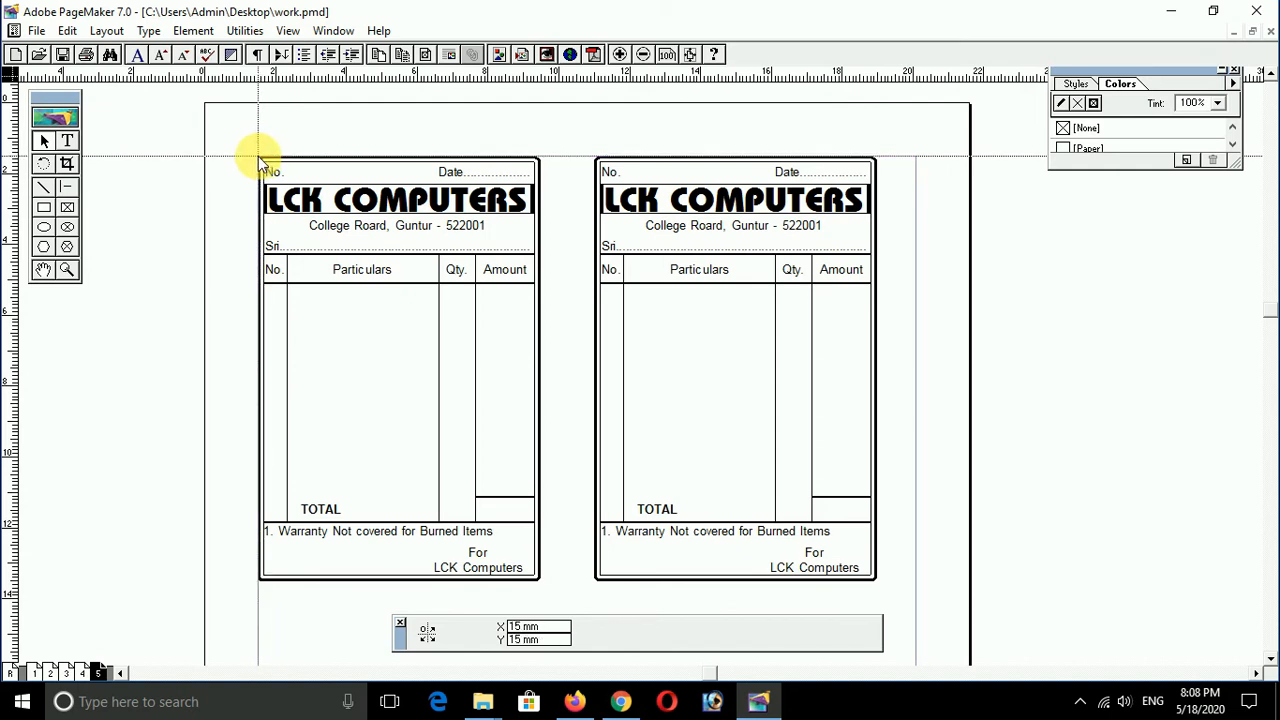
left_click_drag(258, 156, 258, 156)
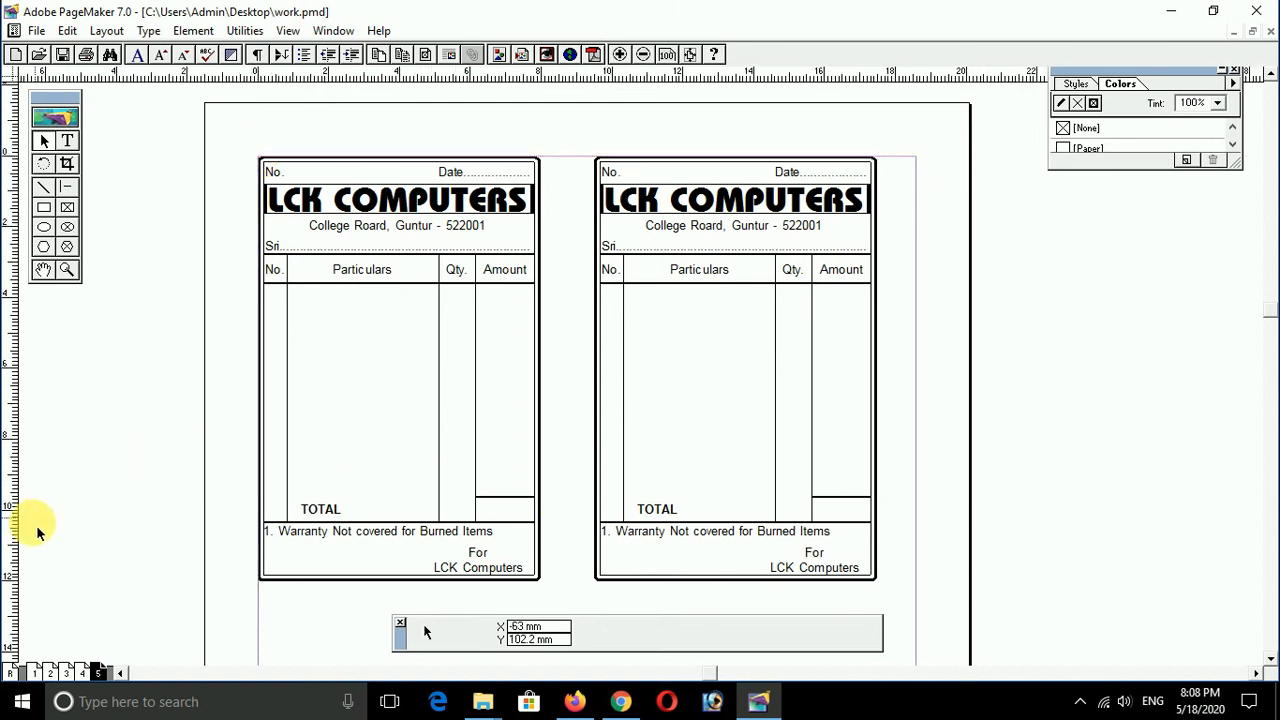
- Place a vertical ruler guide midway in the gap between the two bill forms
left_click_drag(12, 535, 217, 589)
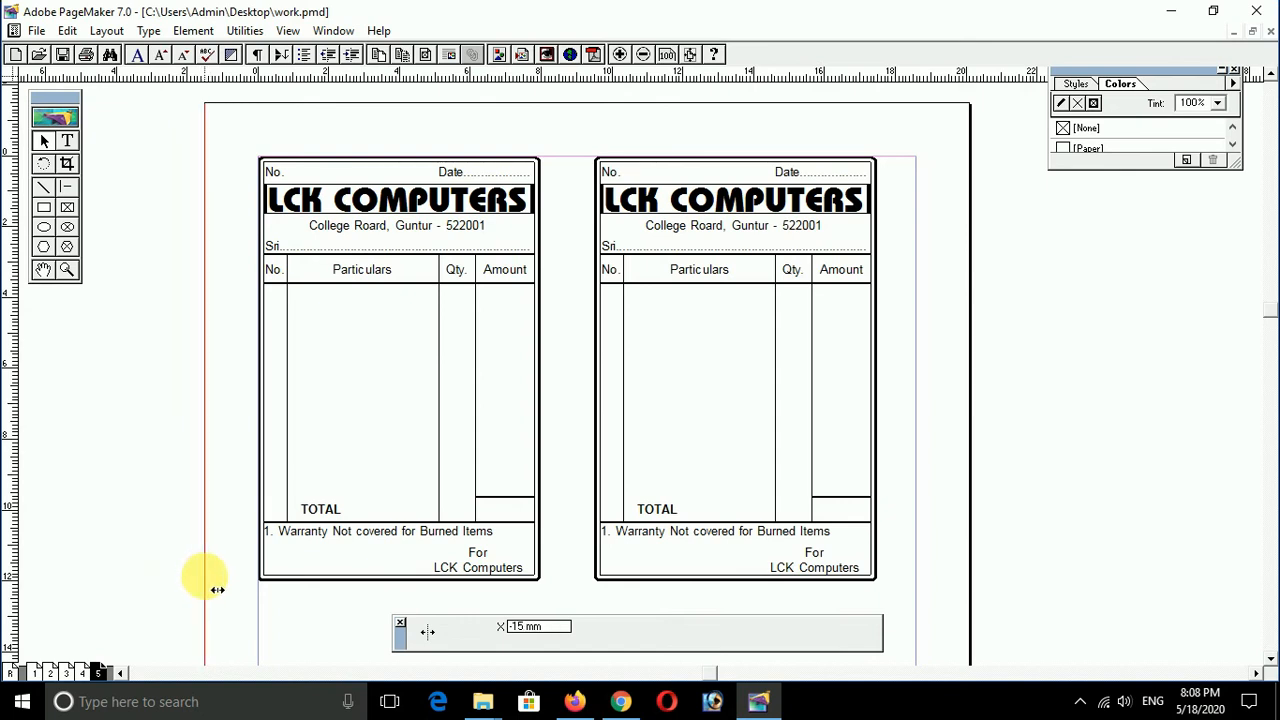
left_click_drag(217, 589, 582, 636)
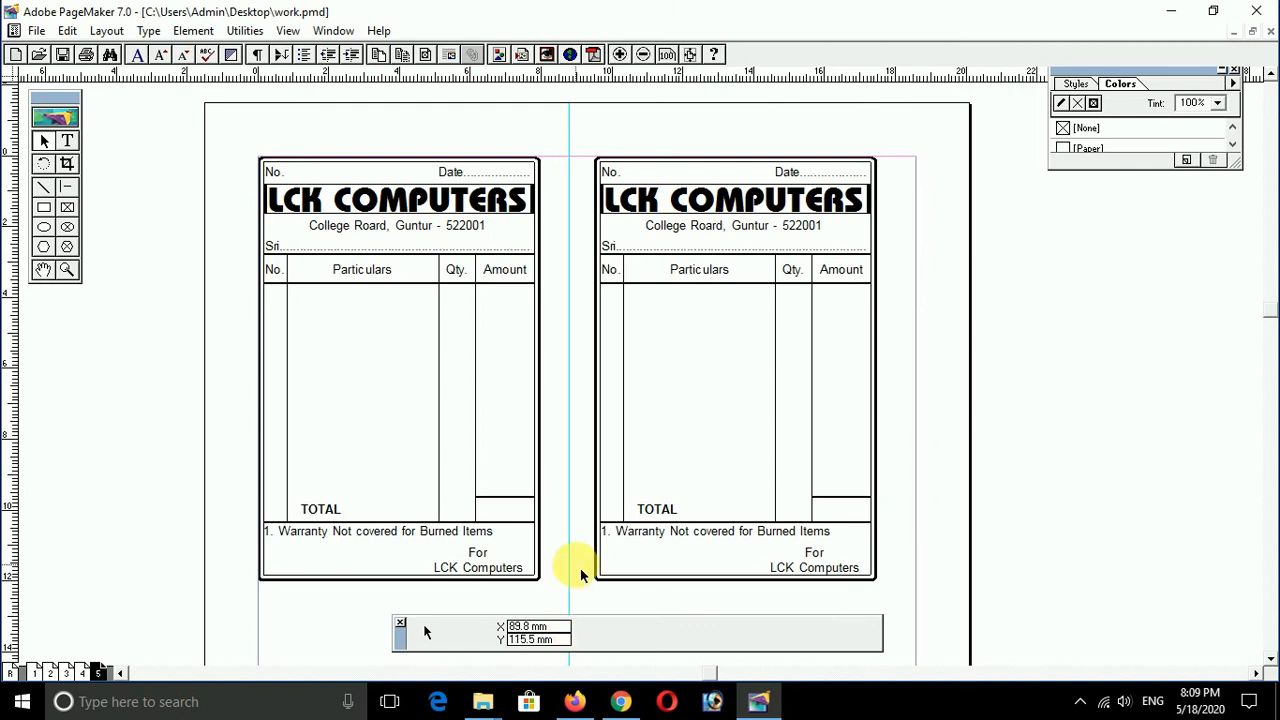
left_click_drag(572, 565, 940, 612)
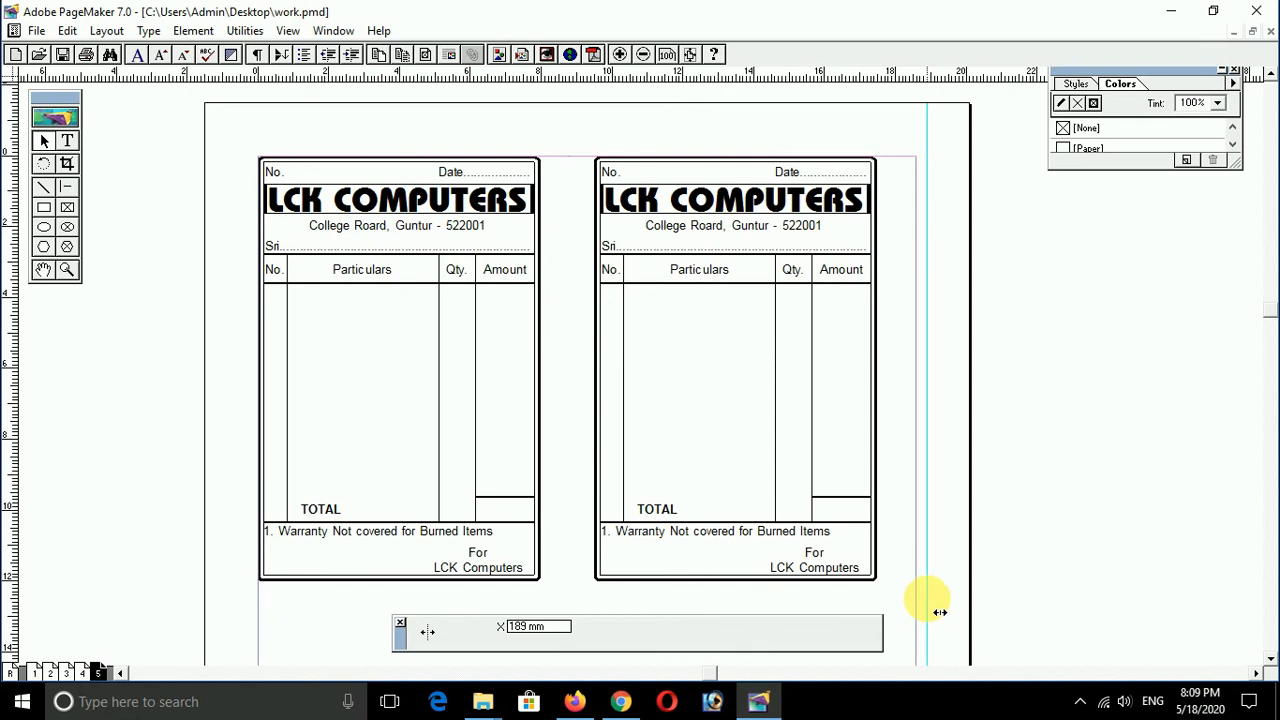
left_click_drag(940, 612, 573, 608)
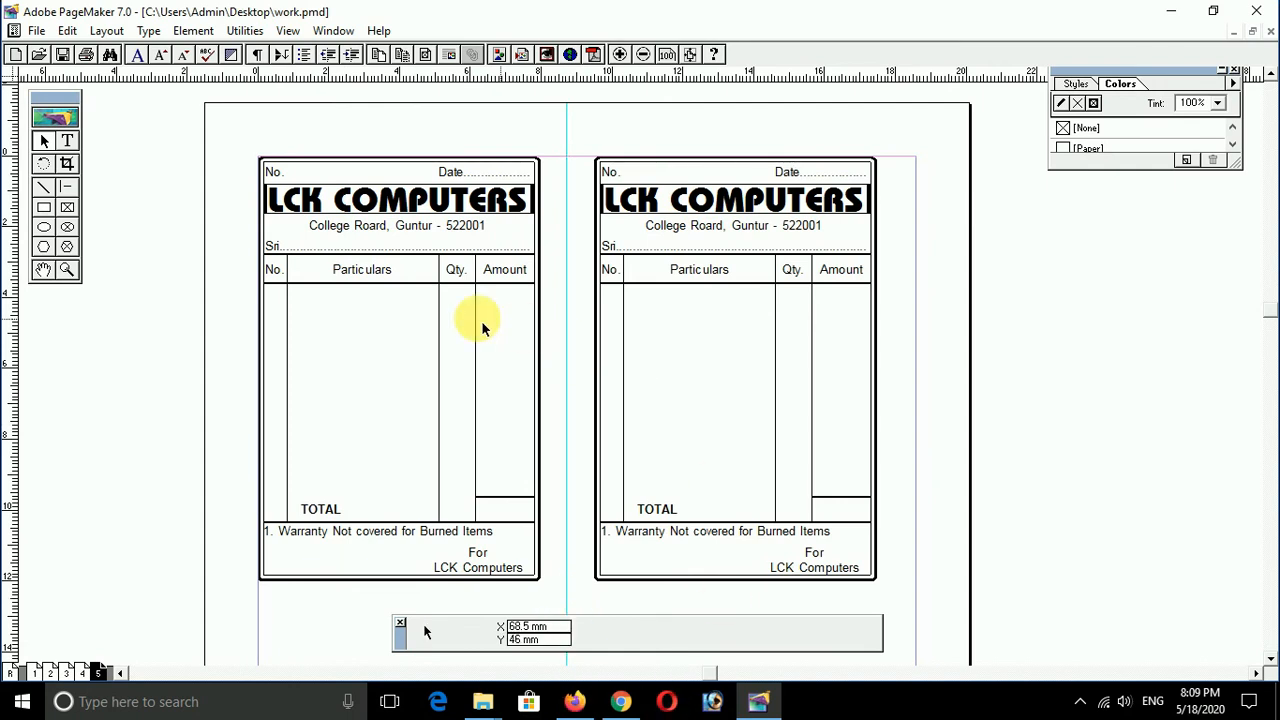
- Paste one copy of both bill forms below the originals with a 0 mm horizontal and 135 mm vertical offset
key("ctrl+a")
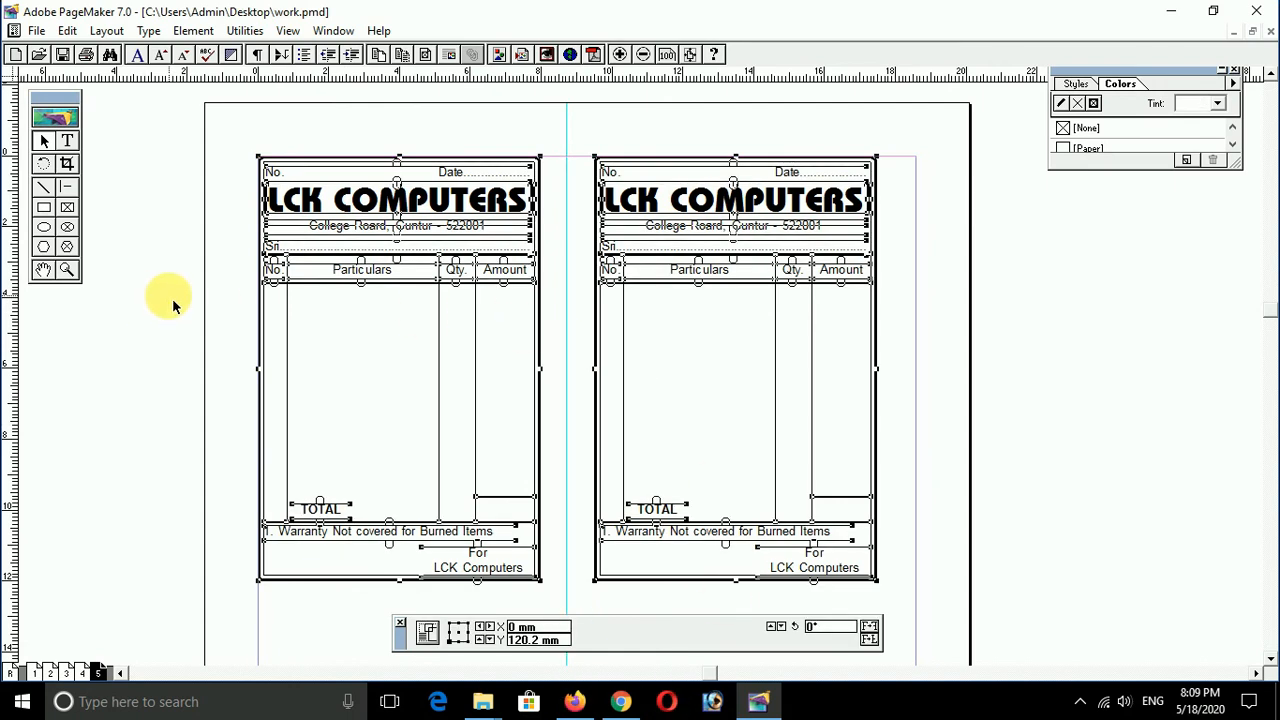
key("ctrl+0")
left_click(67, 30)
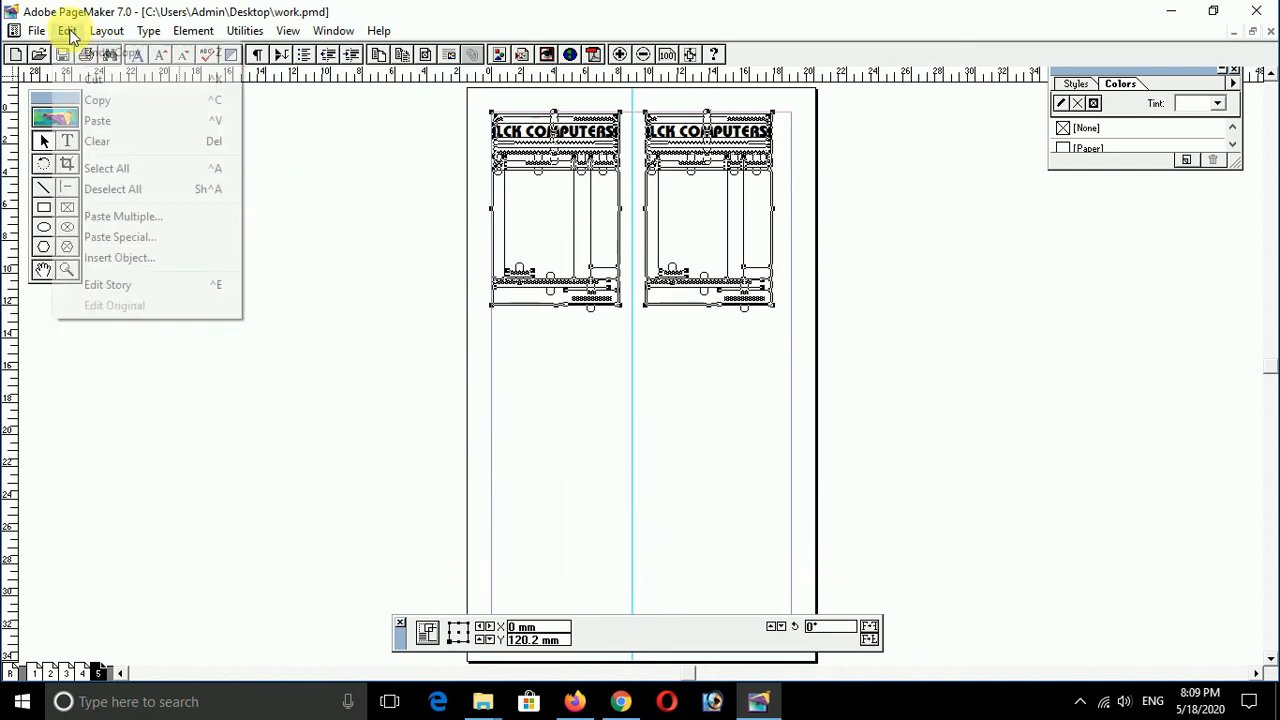
left_click(136, 224)
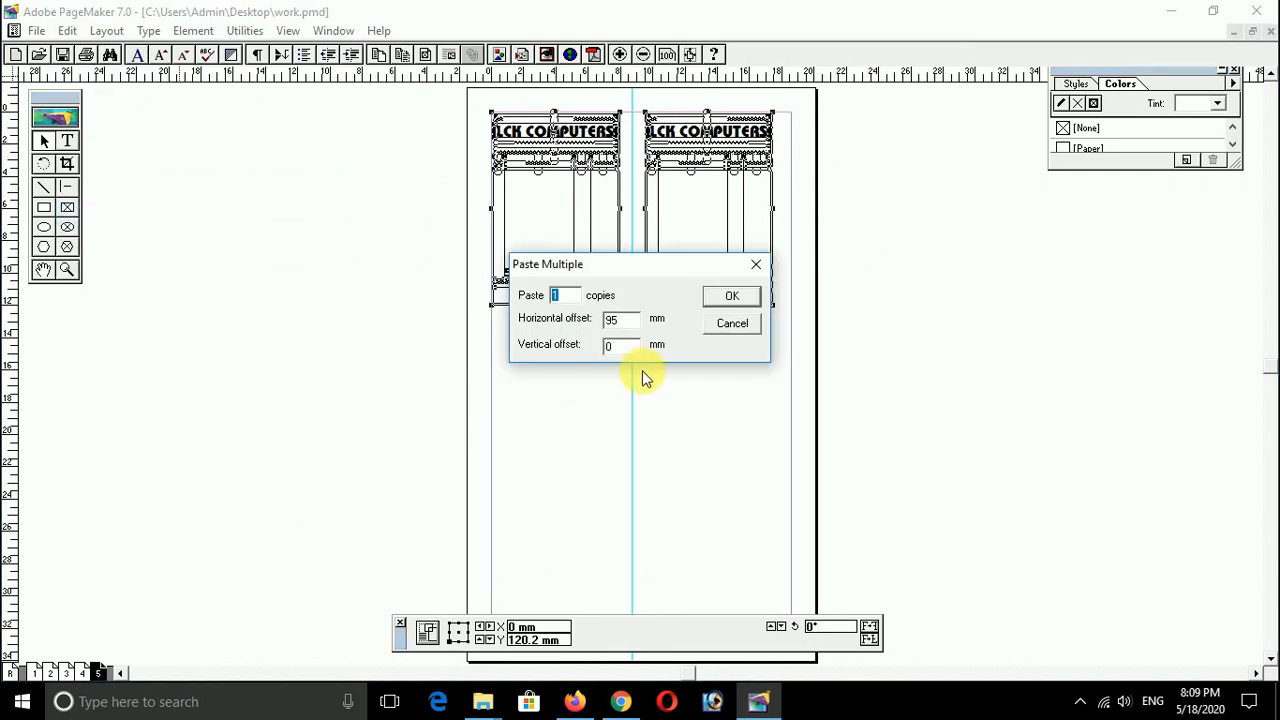
left_click_drag(628, 322, 580, 318)
type("0")
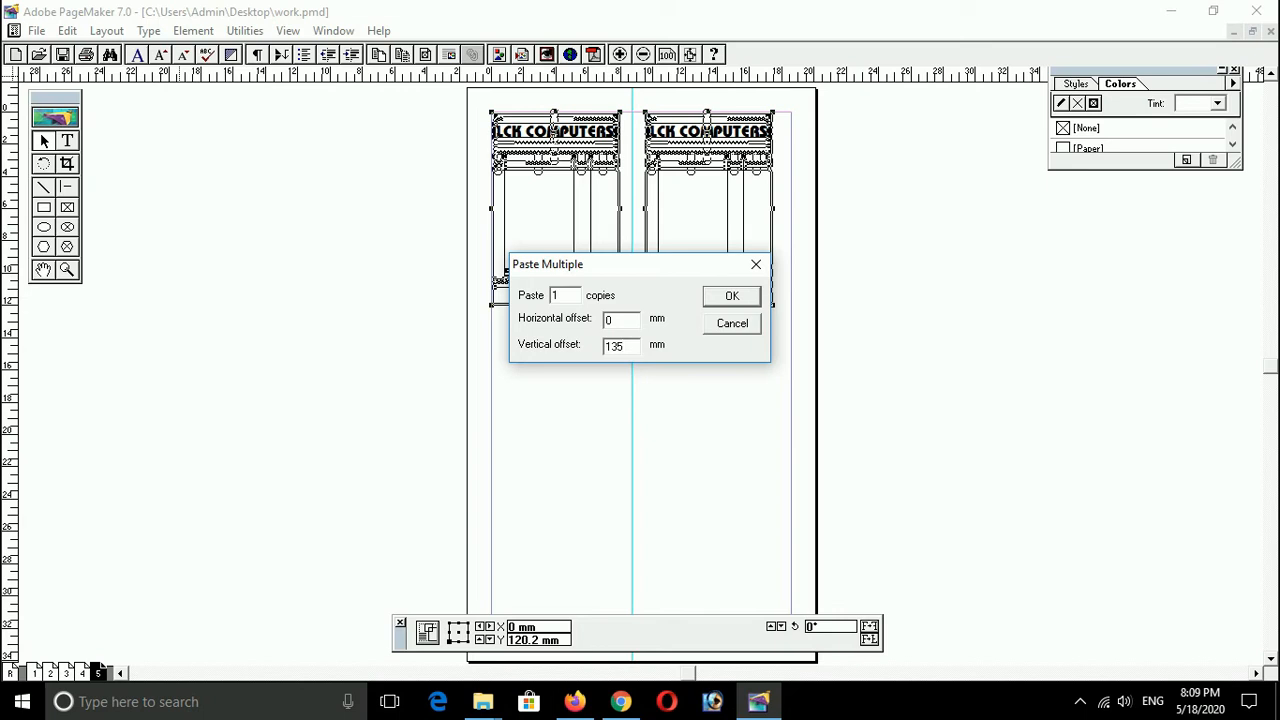
type("135")
key("Return")
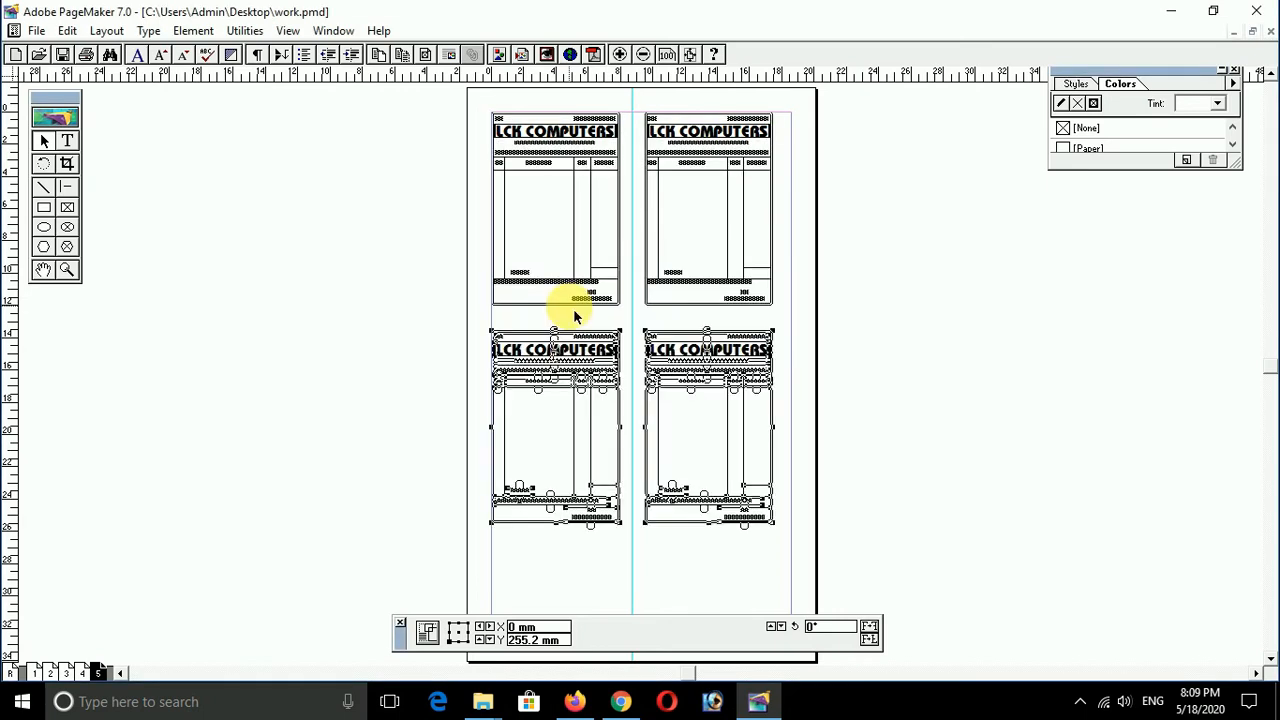
- Group all four bill forms and shift the group right to X 5 mm, leaving it deselected
left_click(573, 308)
key("ctrl+a")
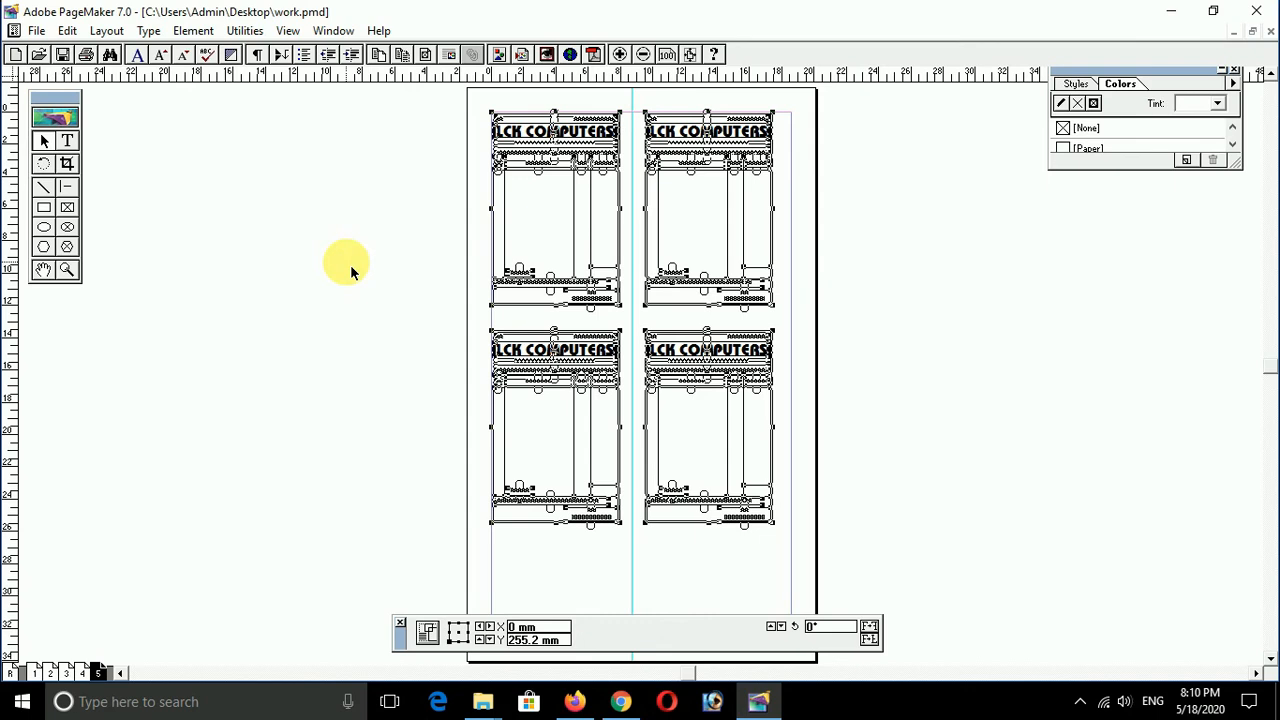
key("ctrl+g")
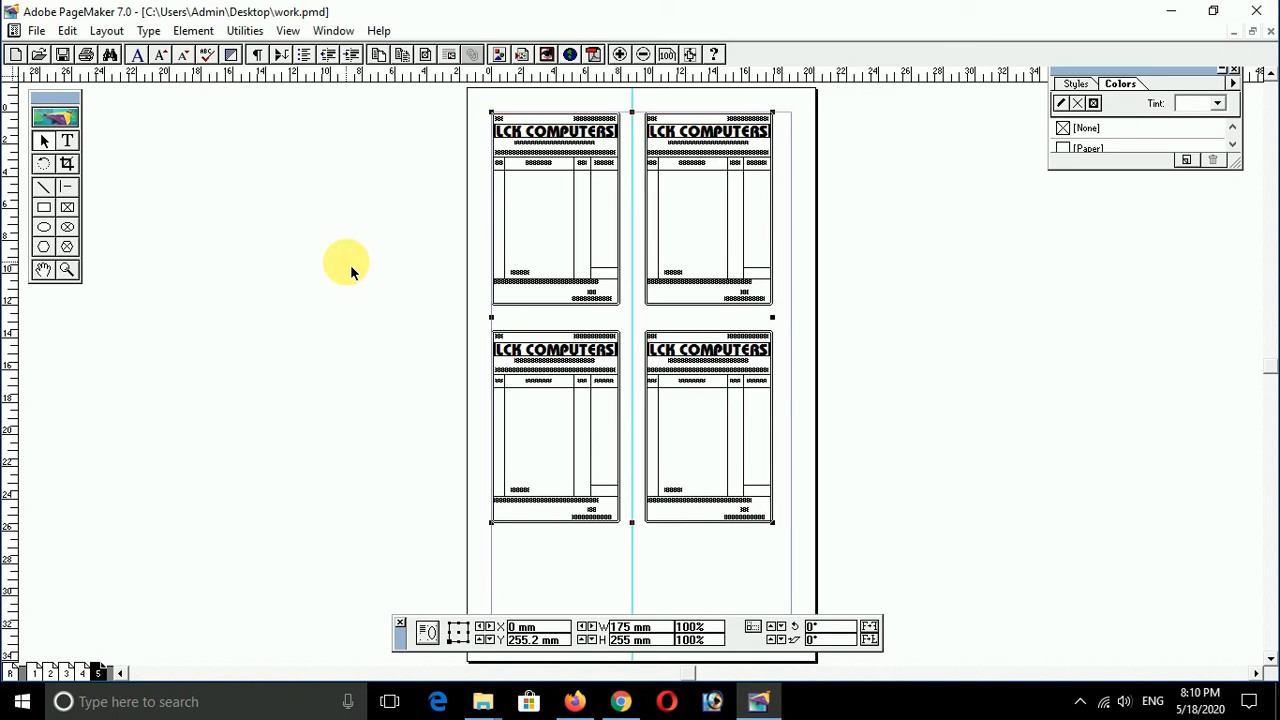
key("Right")
key("Right")
key("Right")
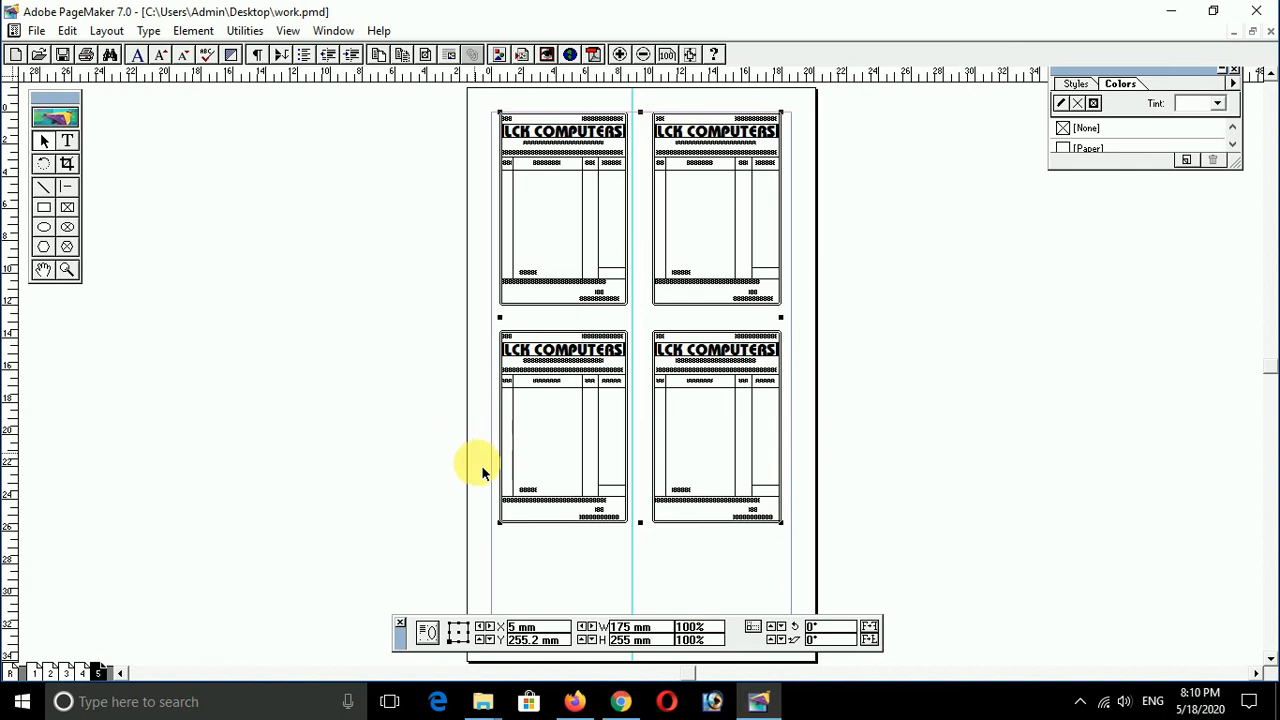
left_click_drag(400, 270, 928, 572)
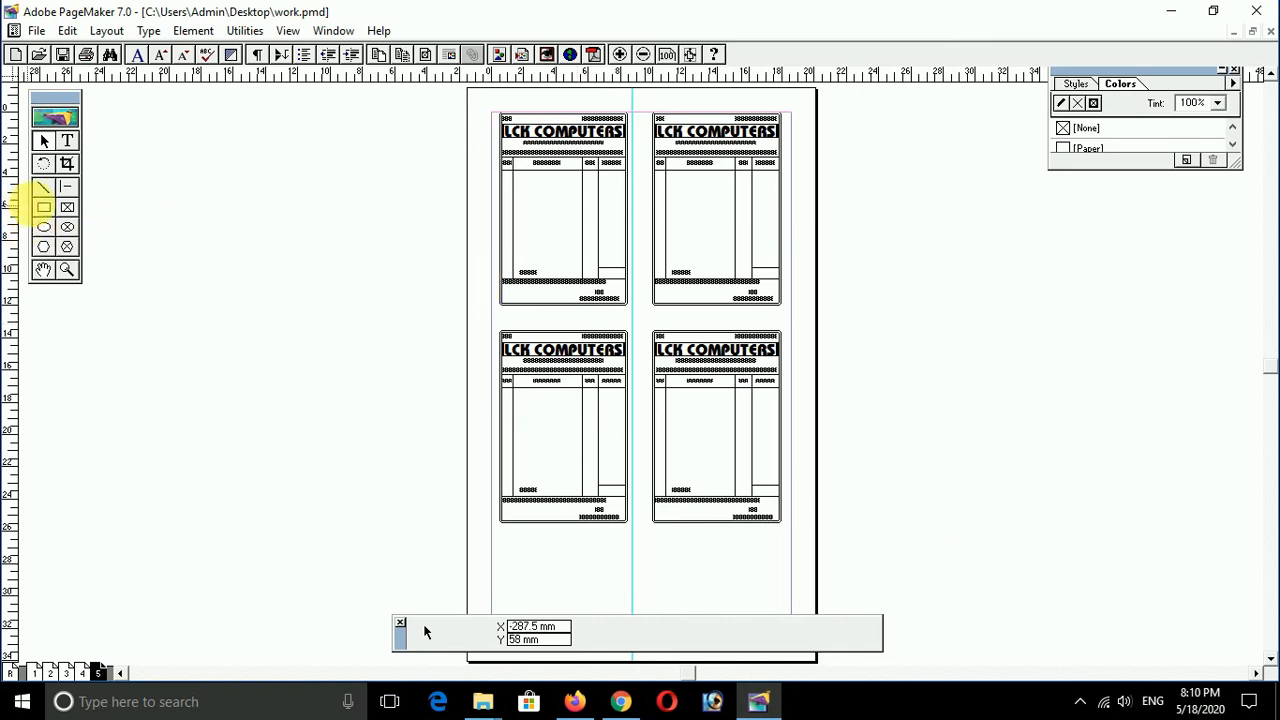
- Draw a rectangle about 186.5 x 25.5 mm below the bill forms, spanning the page's left and right margins
left_click(44, 207)
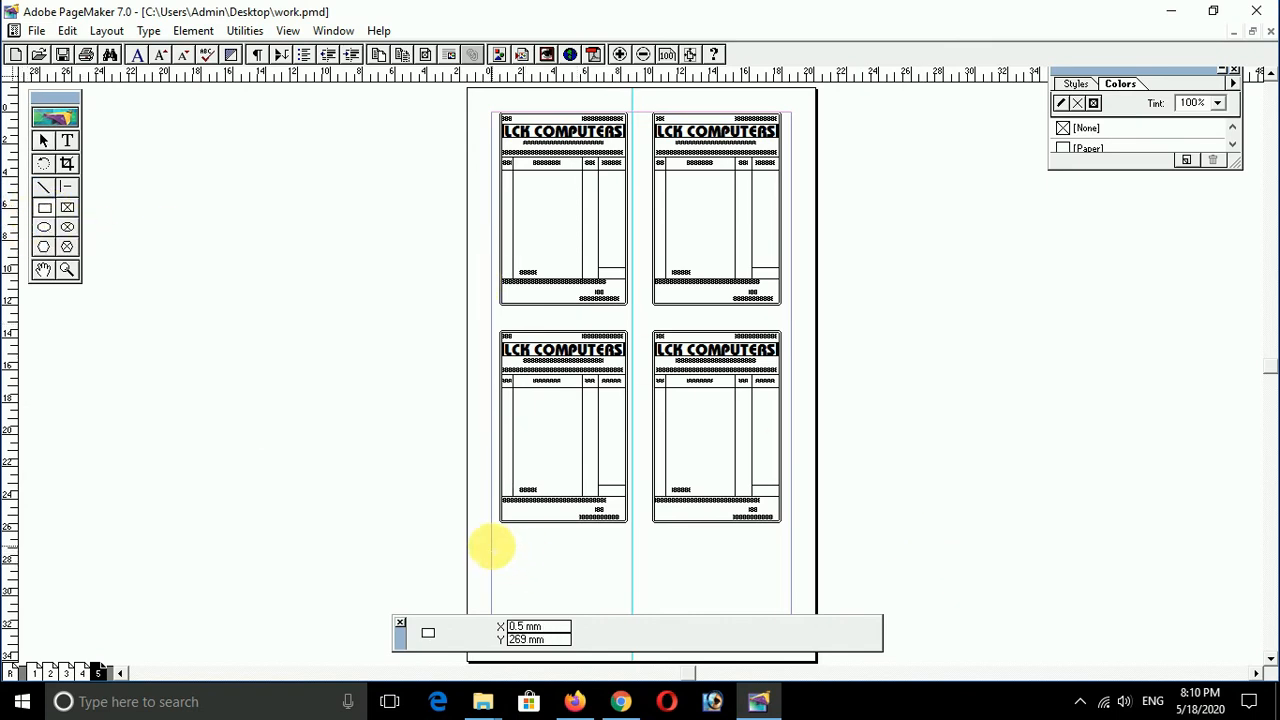
left_click_drag(491, 546, 790, 586)
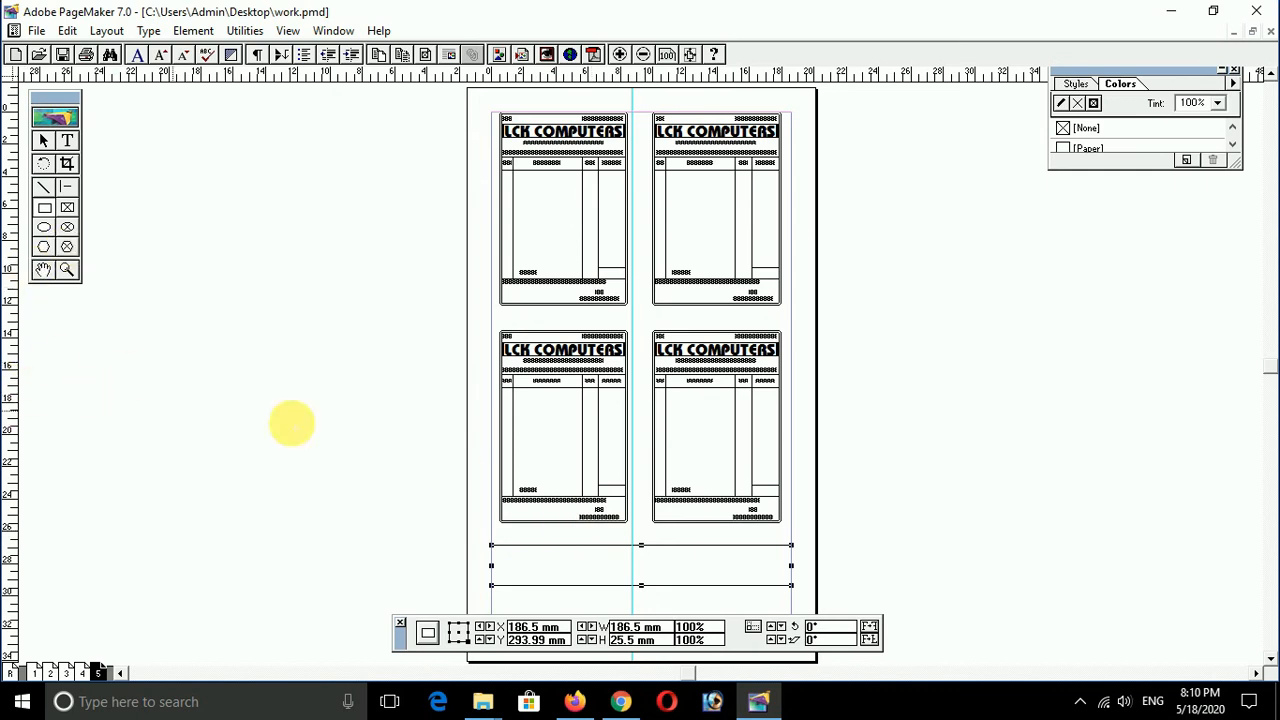
left_click(43, 140)
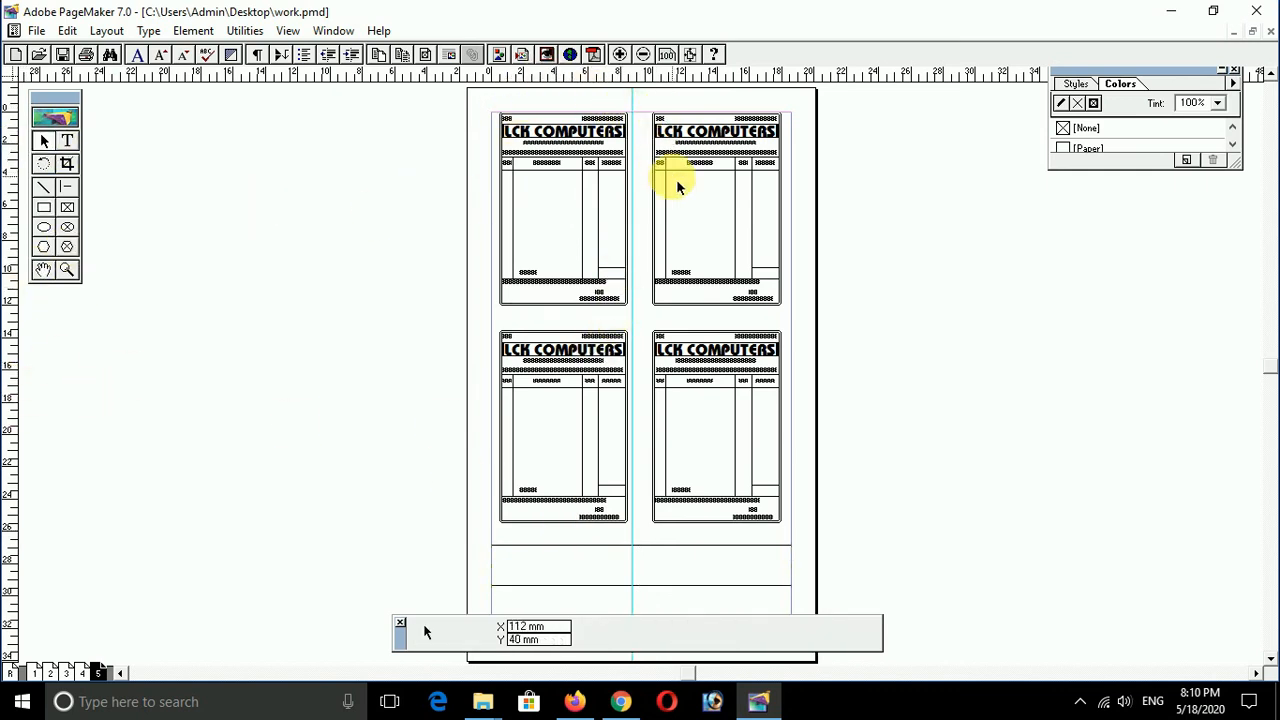
- Shift the vertical ruler guide to the horizontal midpoint of the rectangle below the bill forms
left_click(729, 137)
left_click_drag(636, 104, 650, 117)
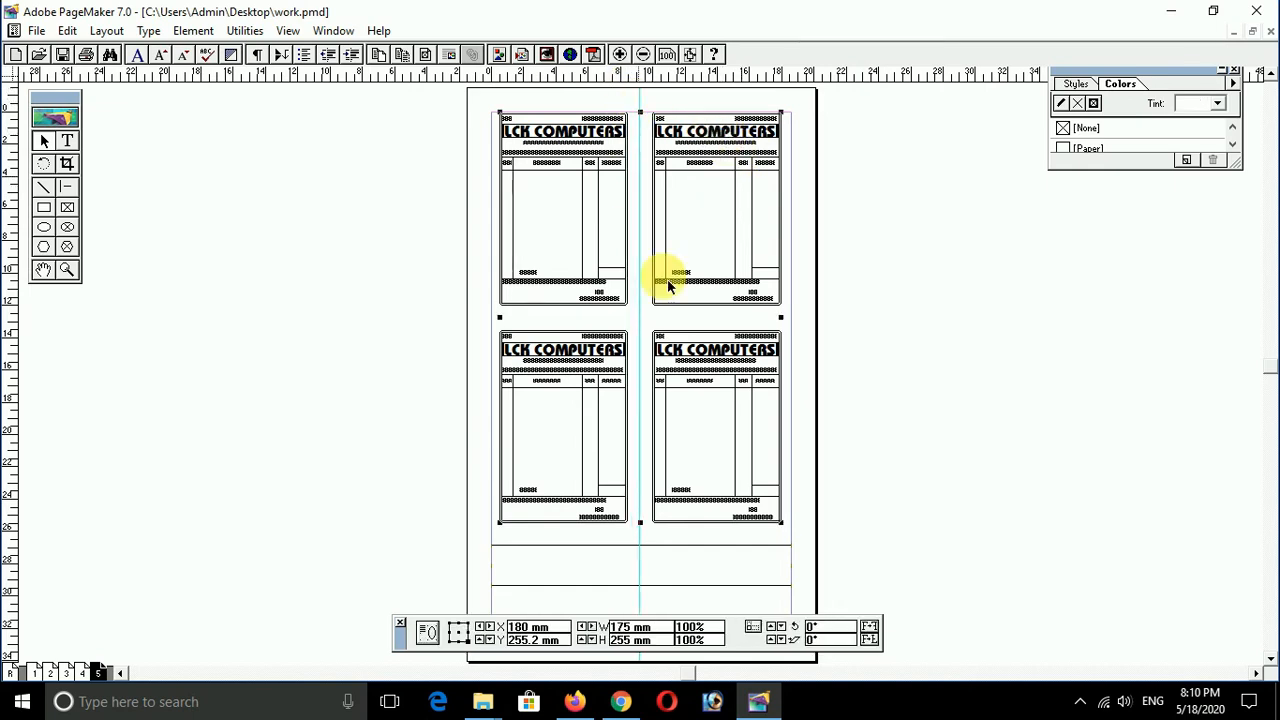
left_click(665, 558)
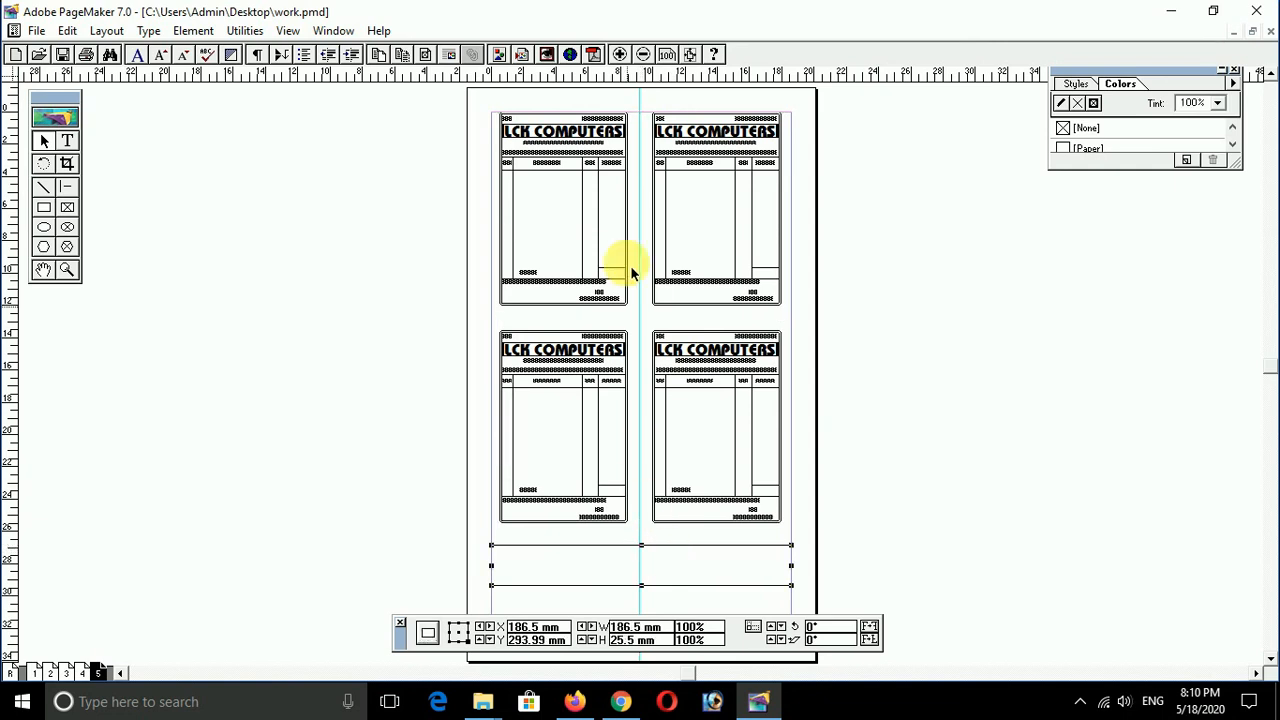
left_click_drag(650, 104, 654, 108)
- Nudge the grouped bill forms 1 mm right to centre them on the guide, and delete the helper rectangle
left_click(737, 288)
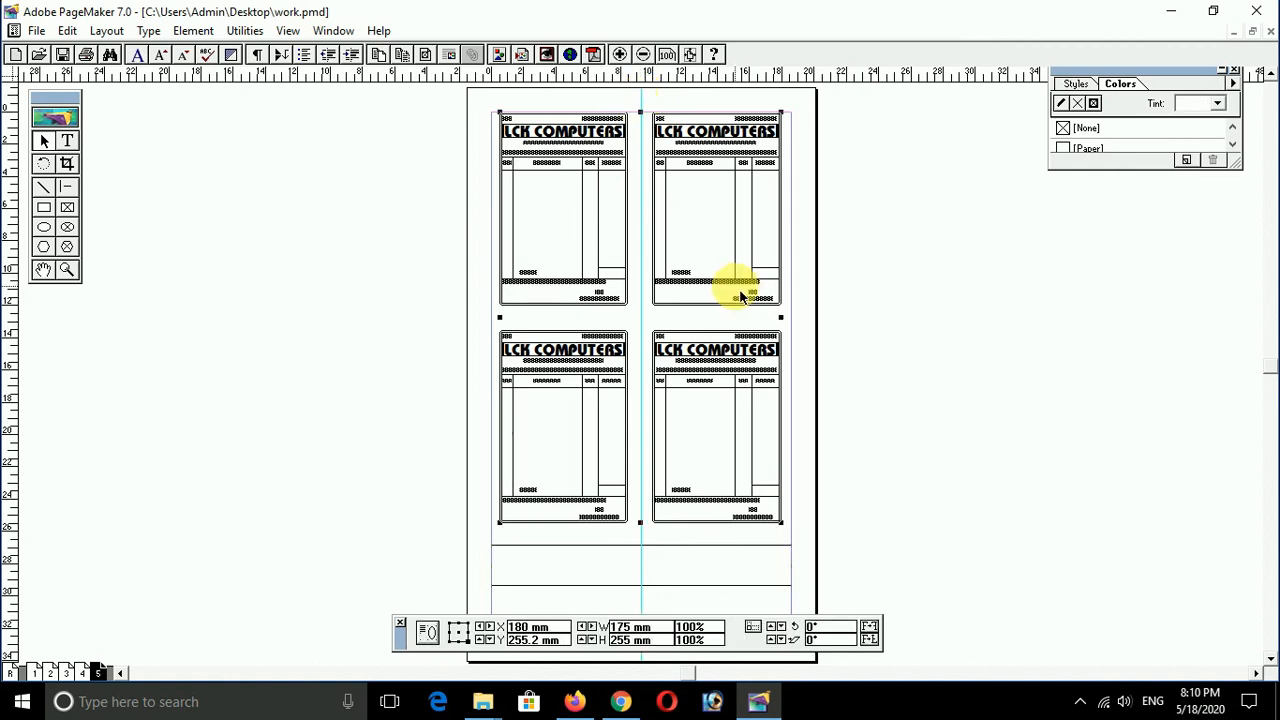
key("Right")
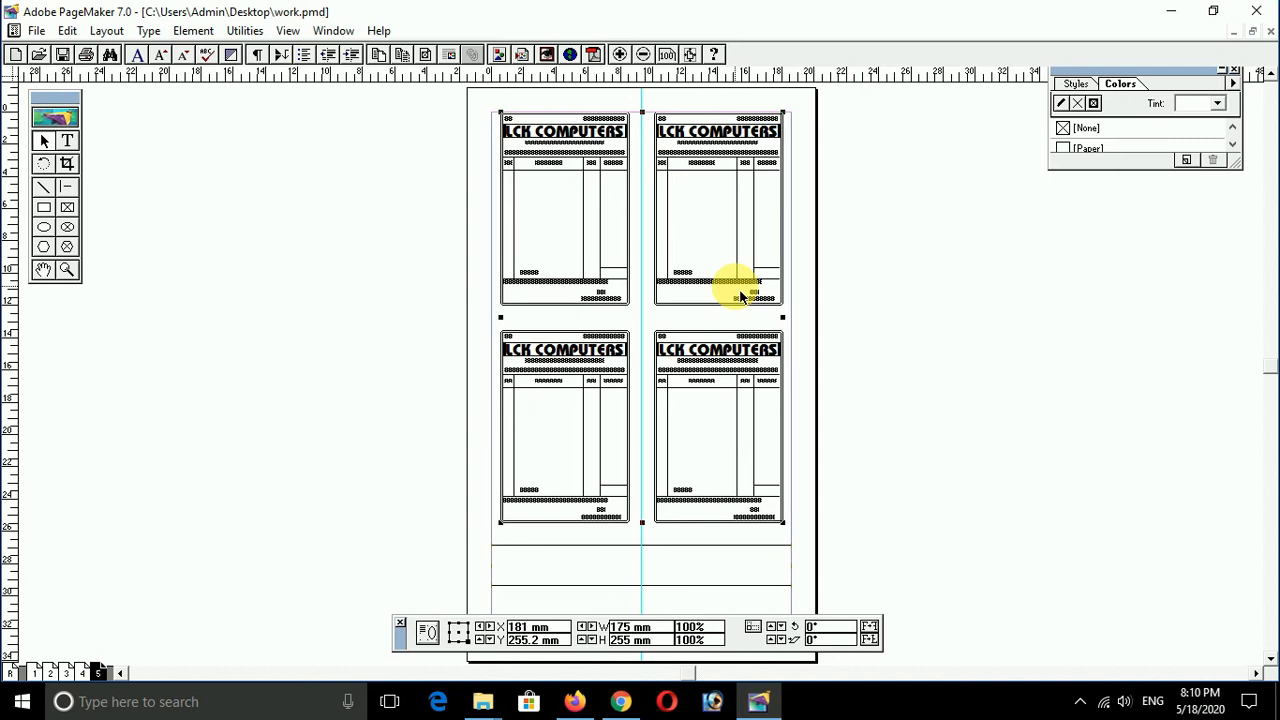
left_click(713, 550)
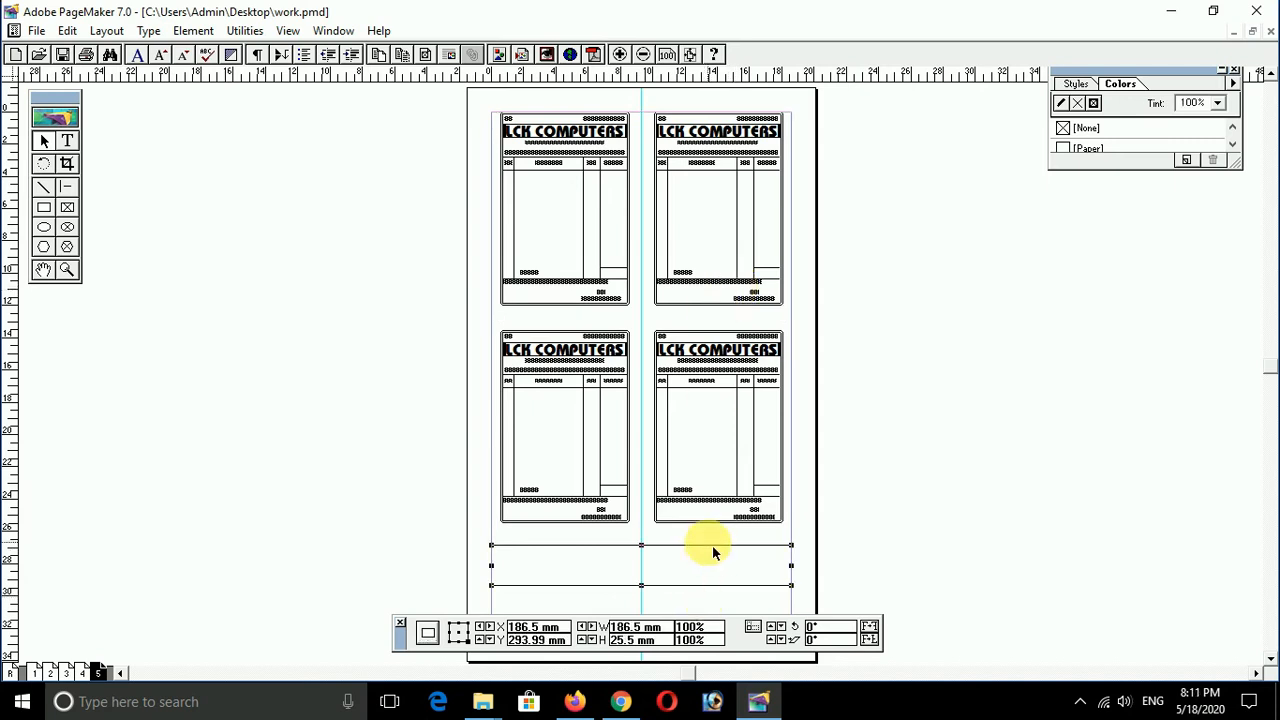
key("Delete")
- Place a horizontal ruler guide at Y 256.5 mm, just beneath the lower bill forms
left_click_drag(803, 74, 774, 540)
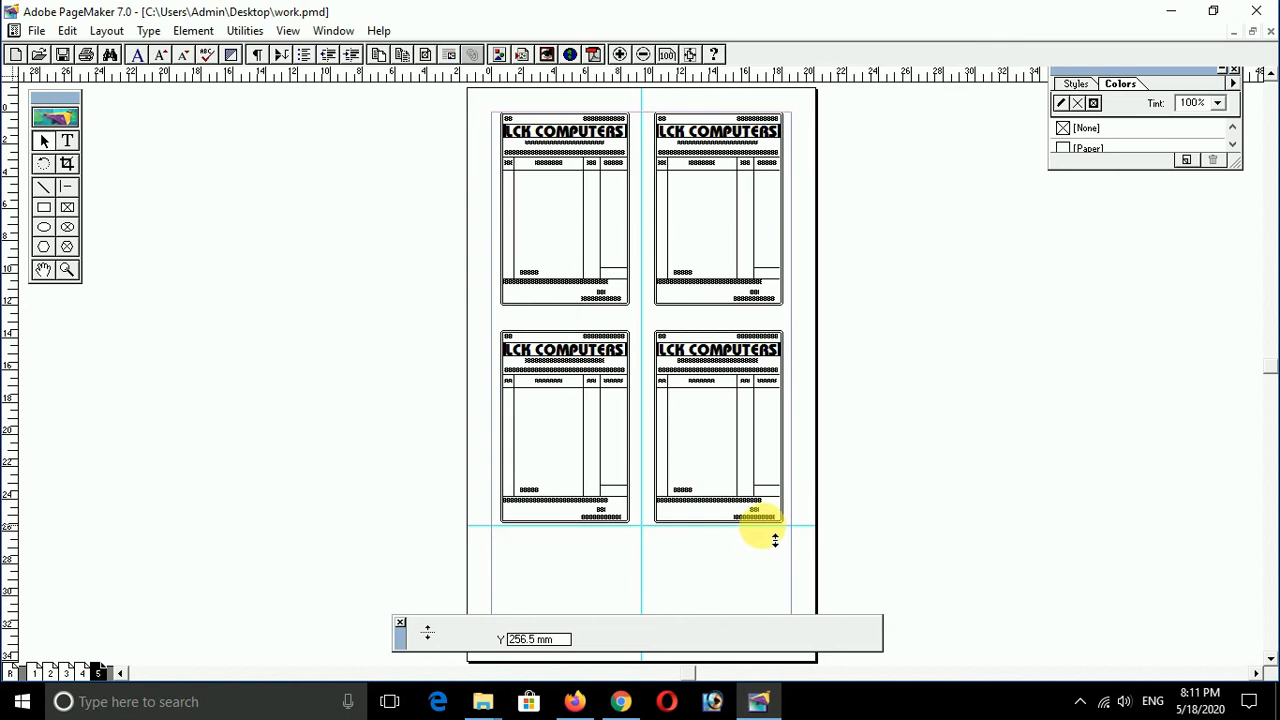
left_click_drag(774, 540, 812, 540)
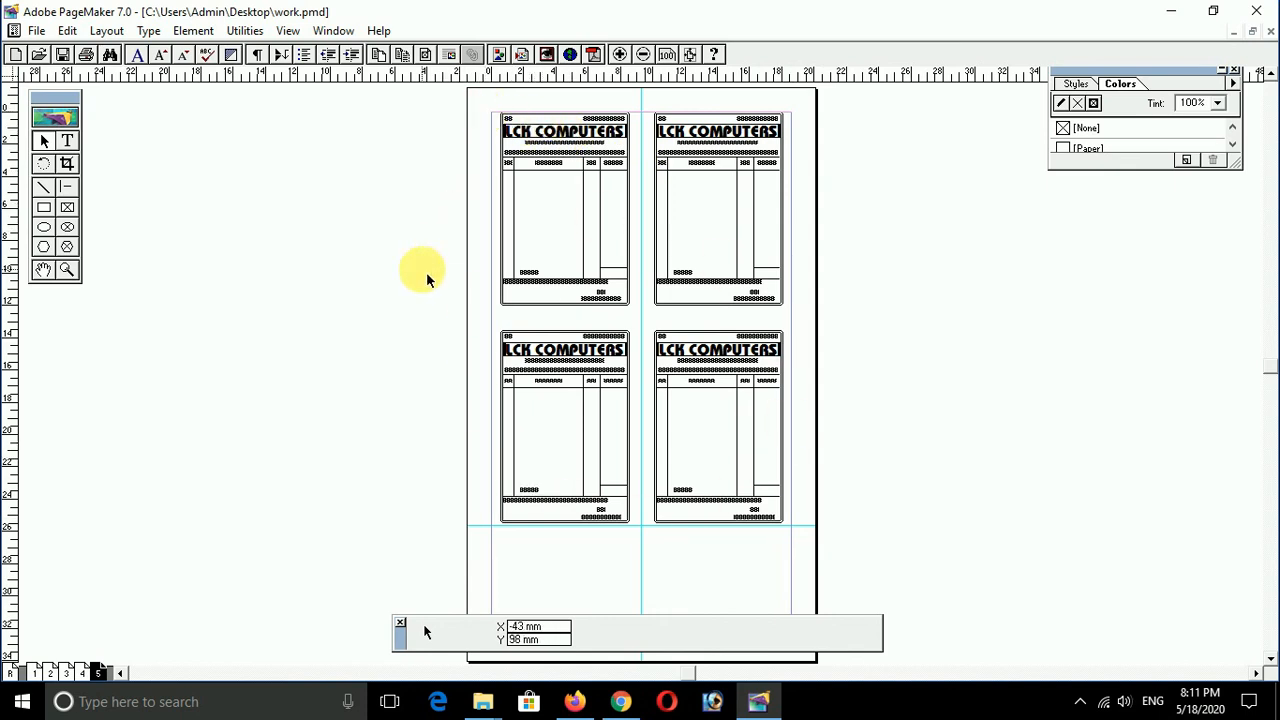
- Ungroup the four bill forms and leave them deselected
left_click_drag(474, 90, 651, 331)
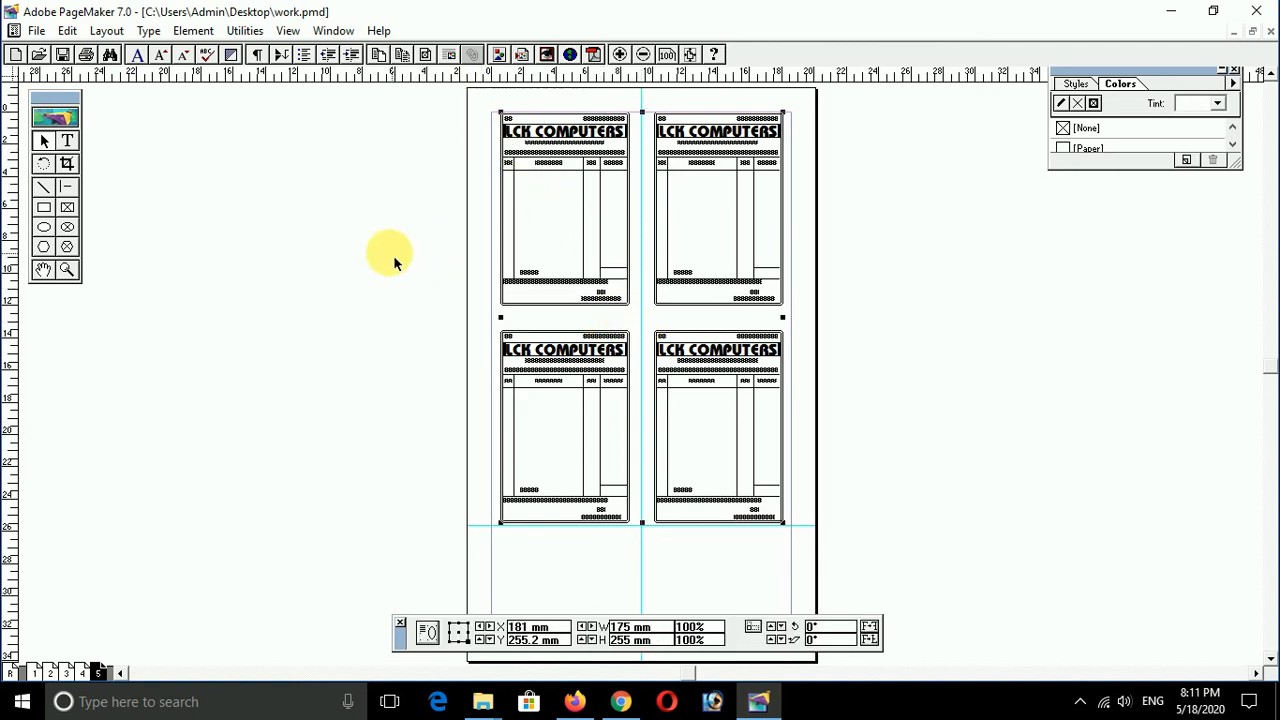
key("ctrl+shift+g")
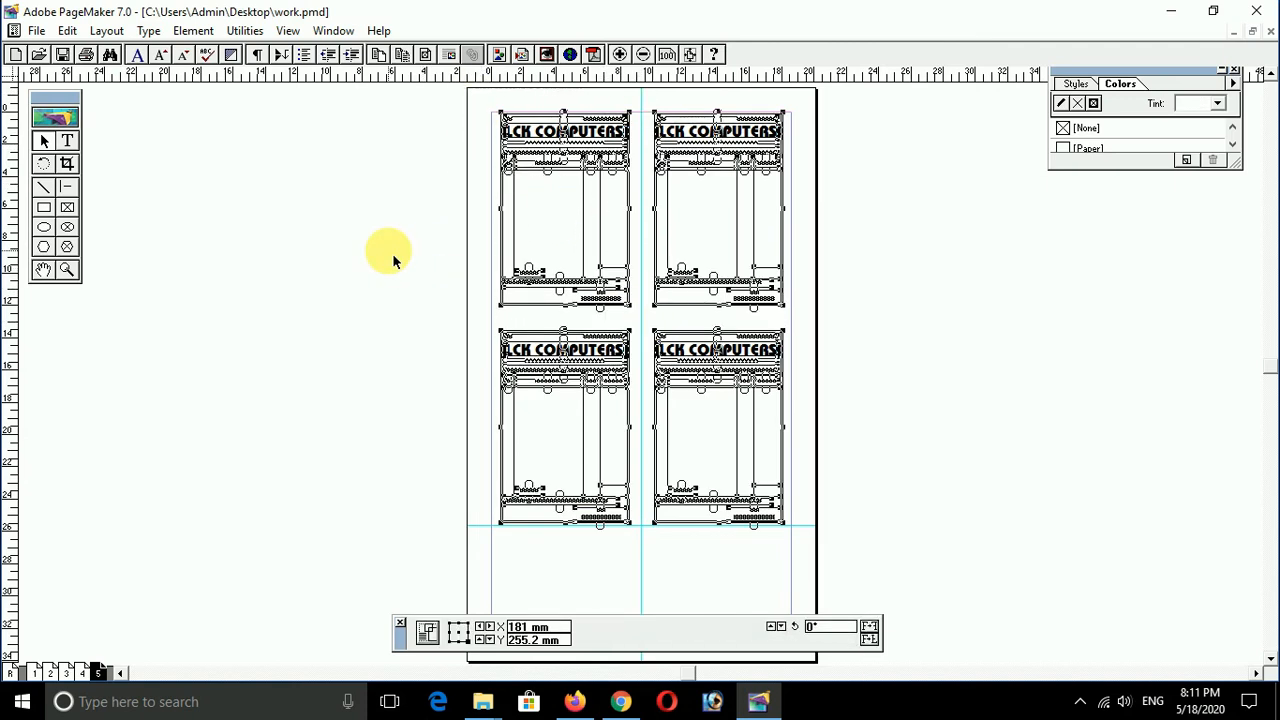
left_click(392, 253)
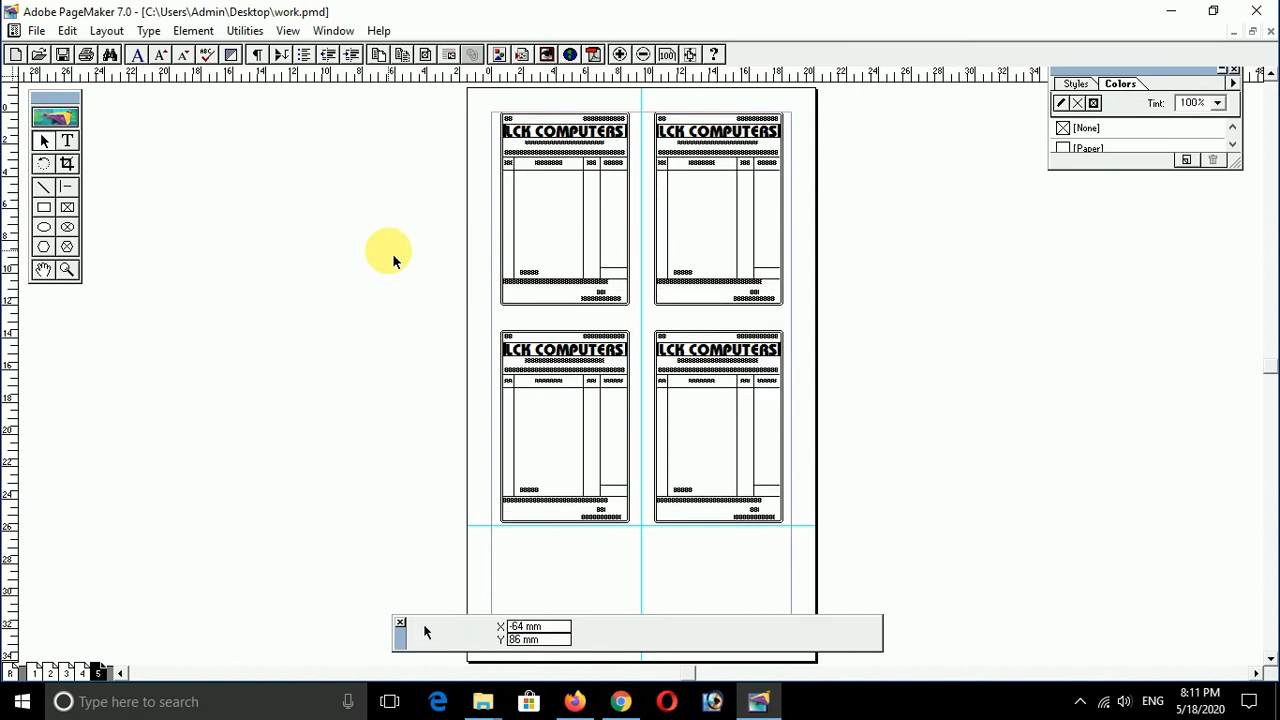
- Set the document's top margin to 40 mm and move all four bill forms down to it, at Y 280.2 mm
left_click_drag(399, 636, 417, 662)
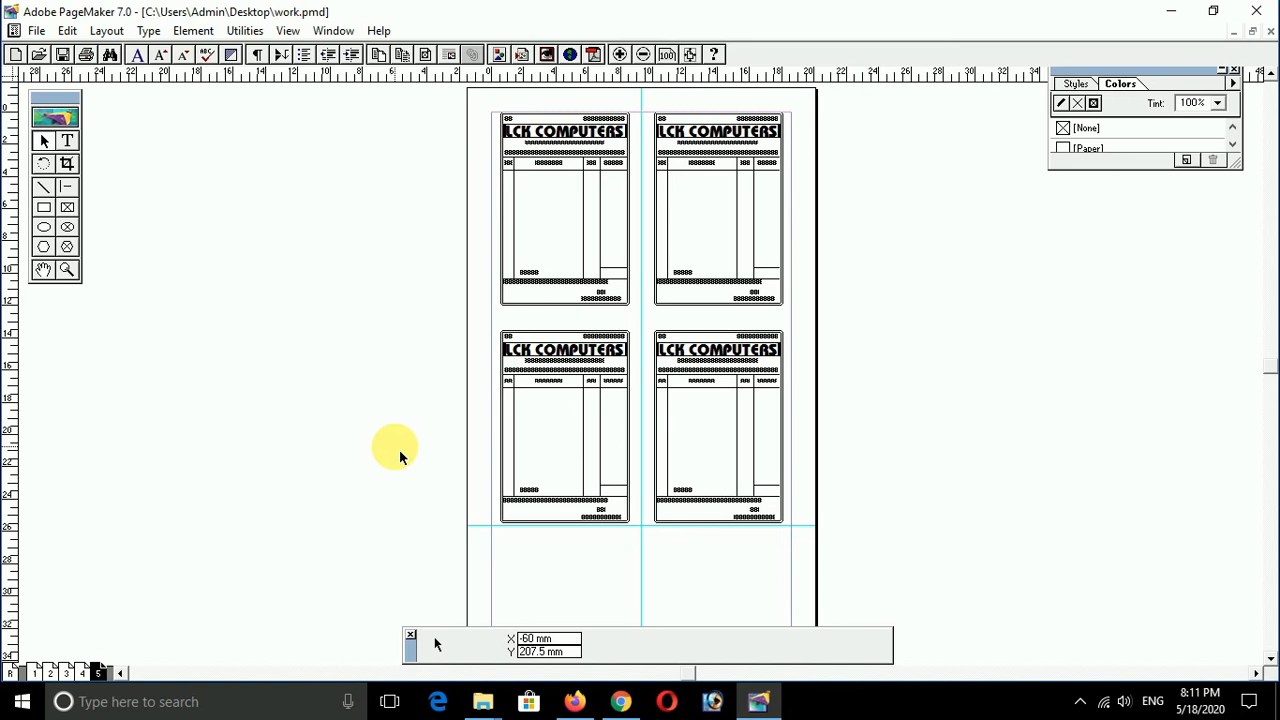
key("ctrl+shift+p")
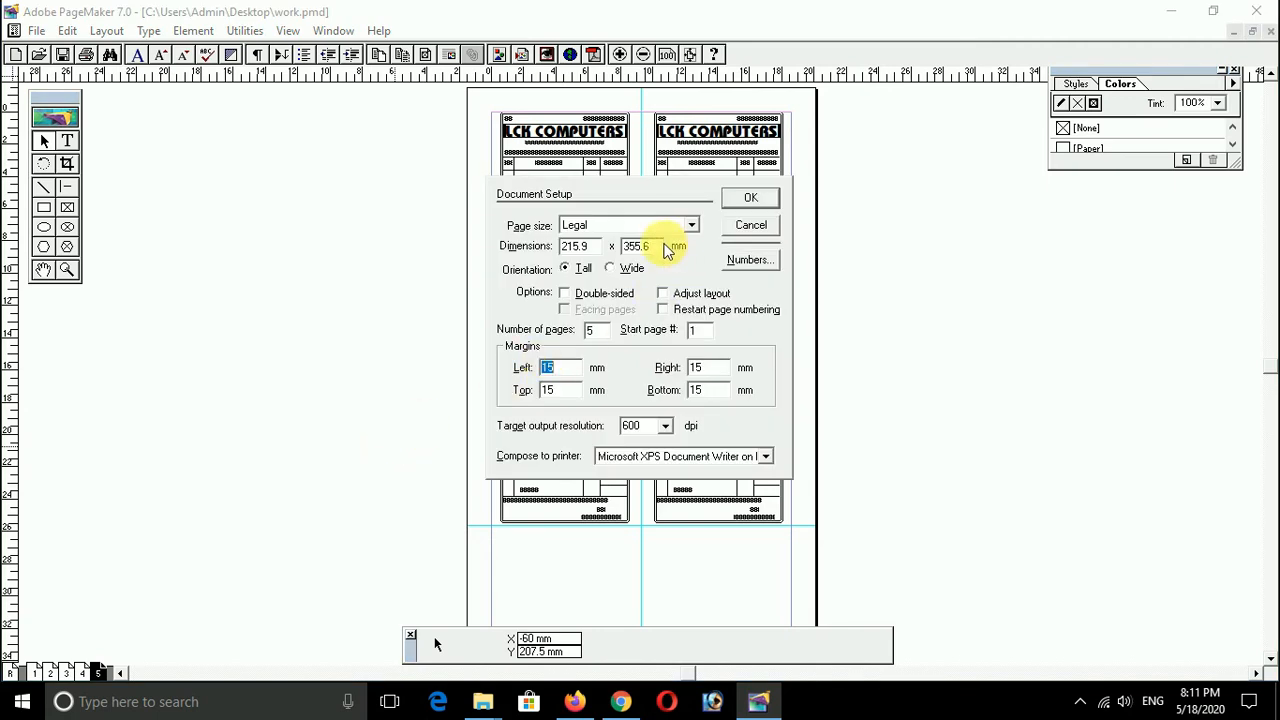
key("Return")
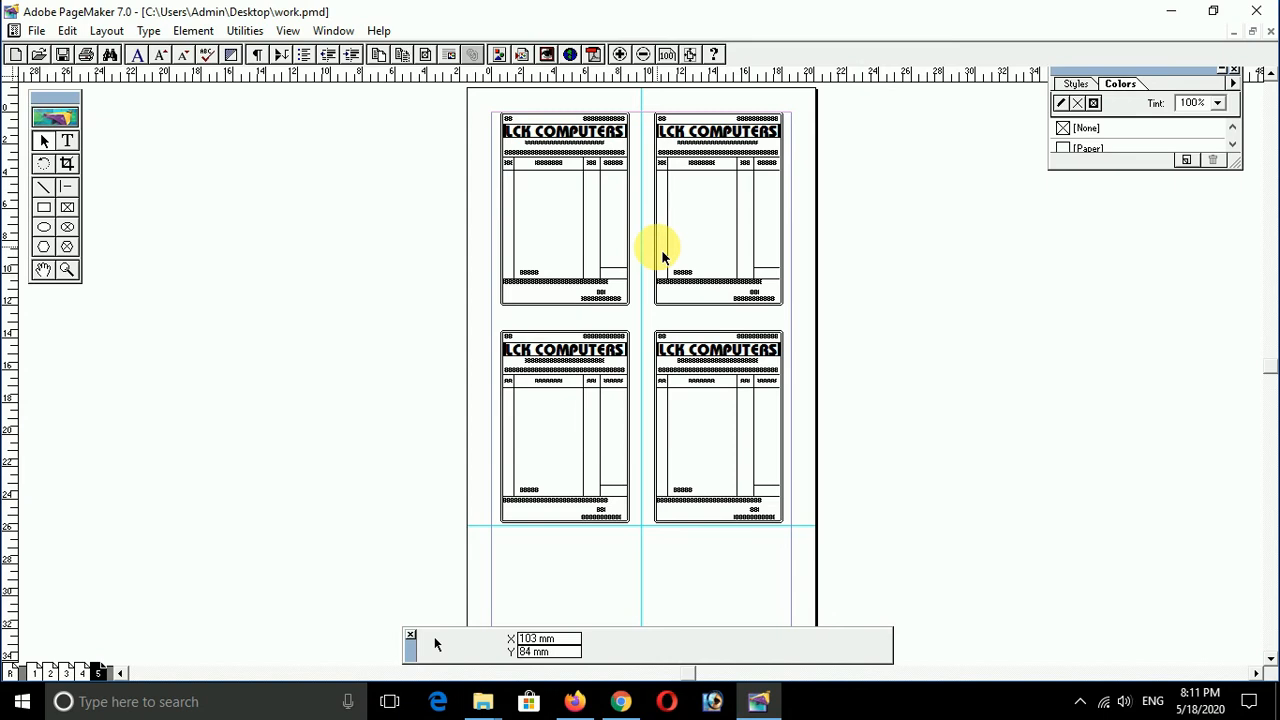
key("ctrl+shift+p")
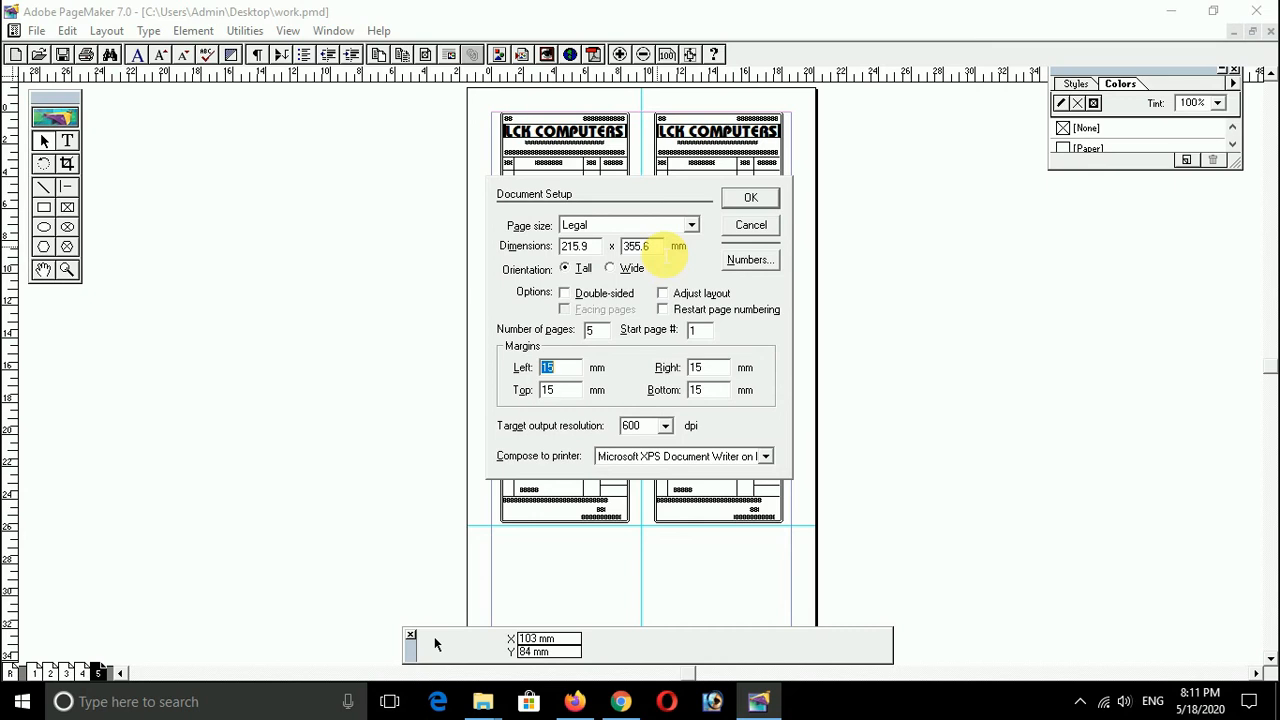
key("Tab")
key("Tab")
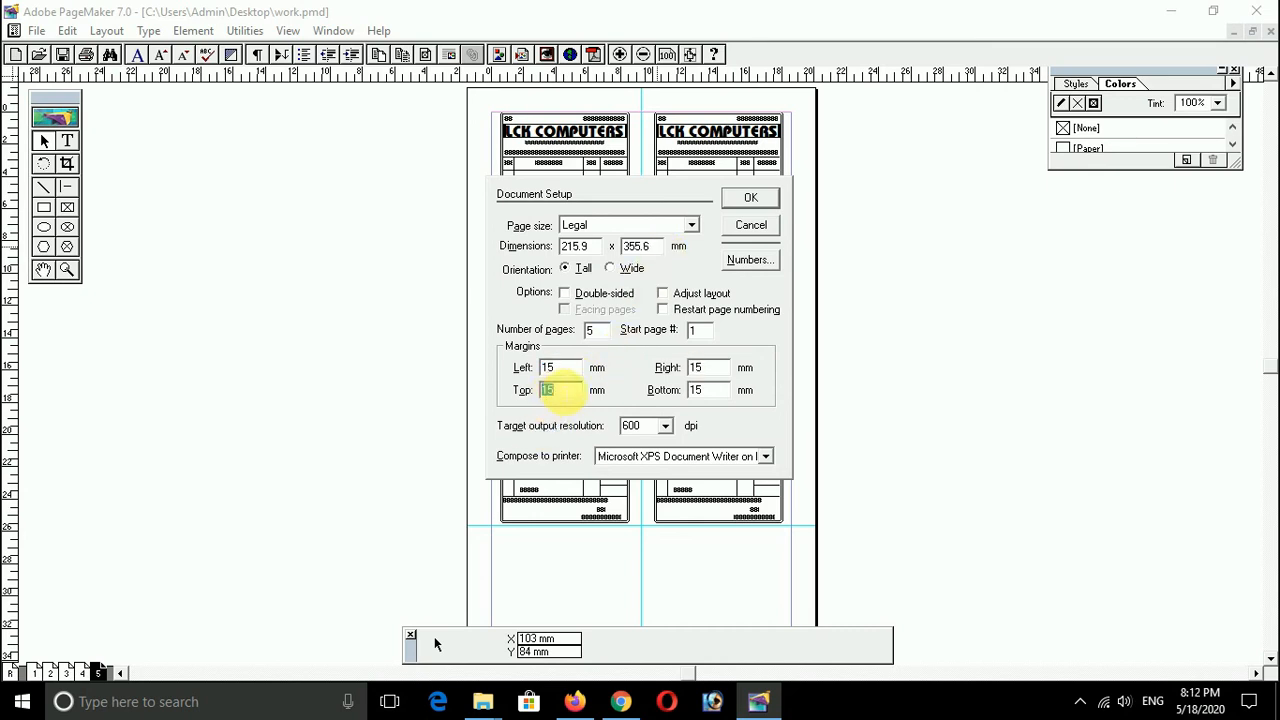
type("40")
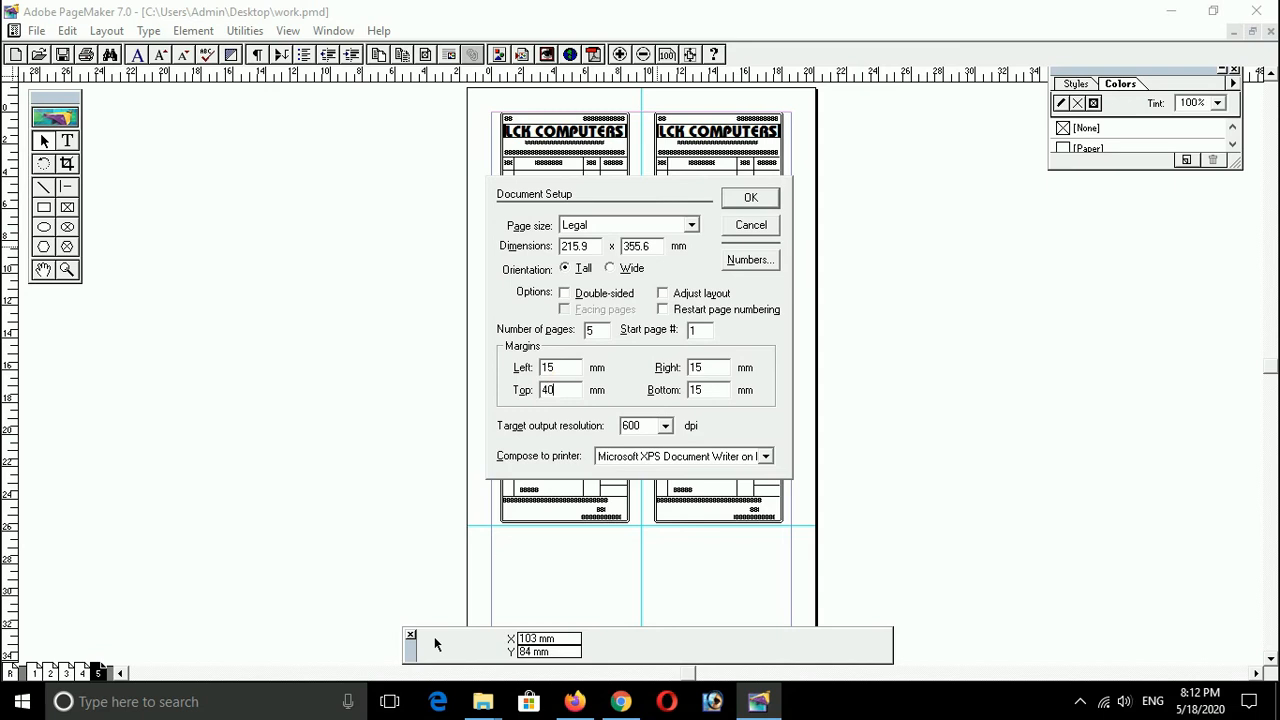
key("Return")
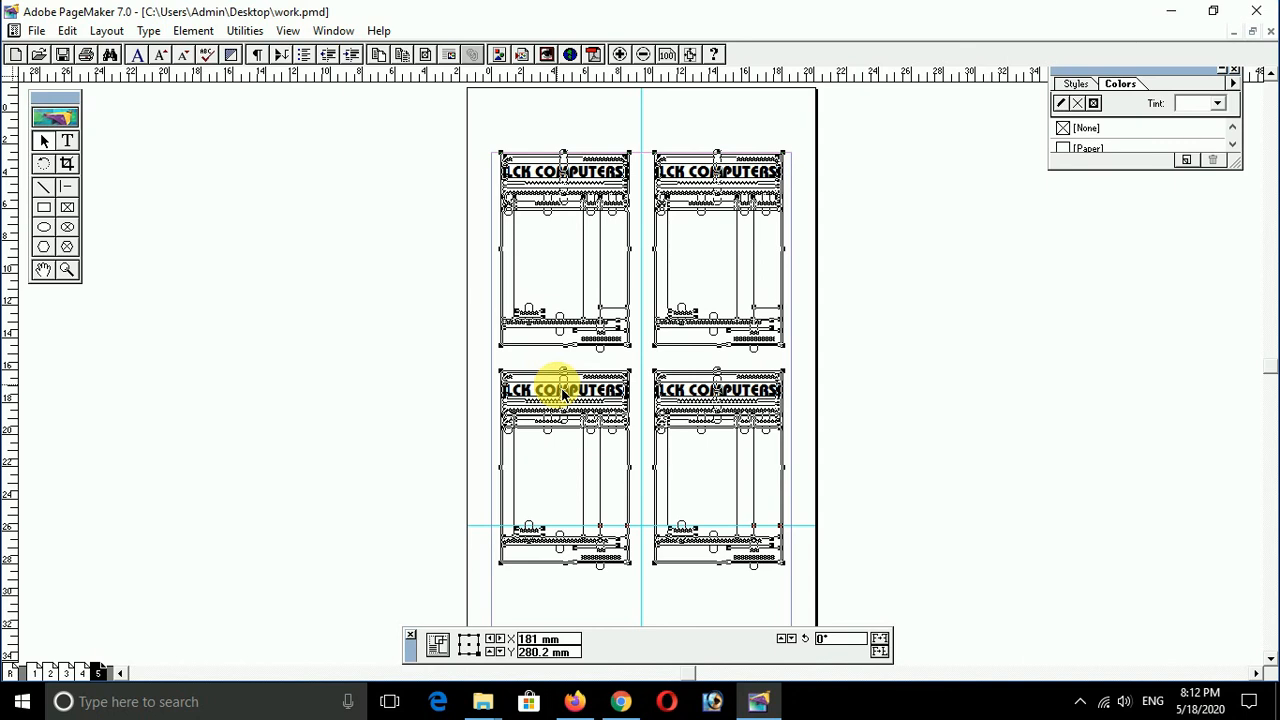
left_click(500, 114)
- Select all the objects of the upper-left bill form
left_click_drag(465, 104, 838, 140)
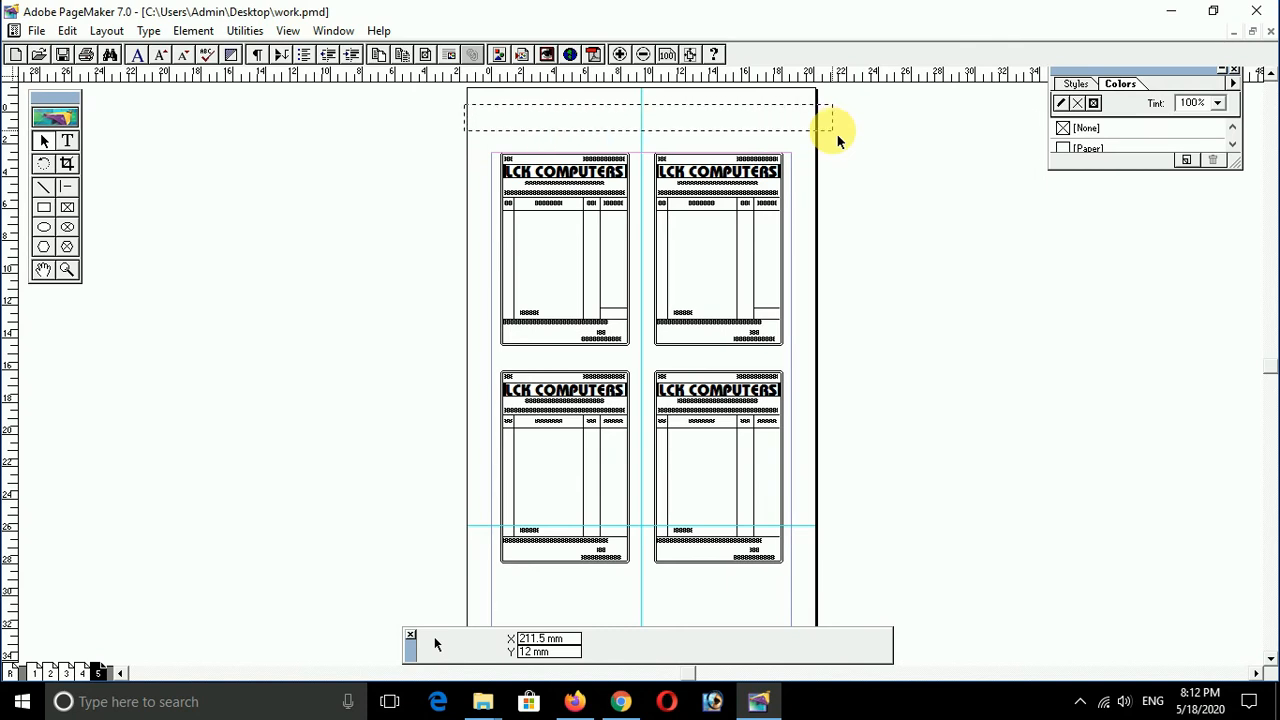
left_click_drag(837, 135, 832, 135)
left_click_drag(430, 109, 648, 369)
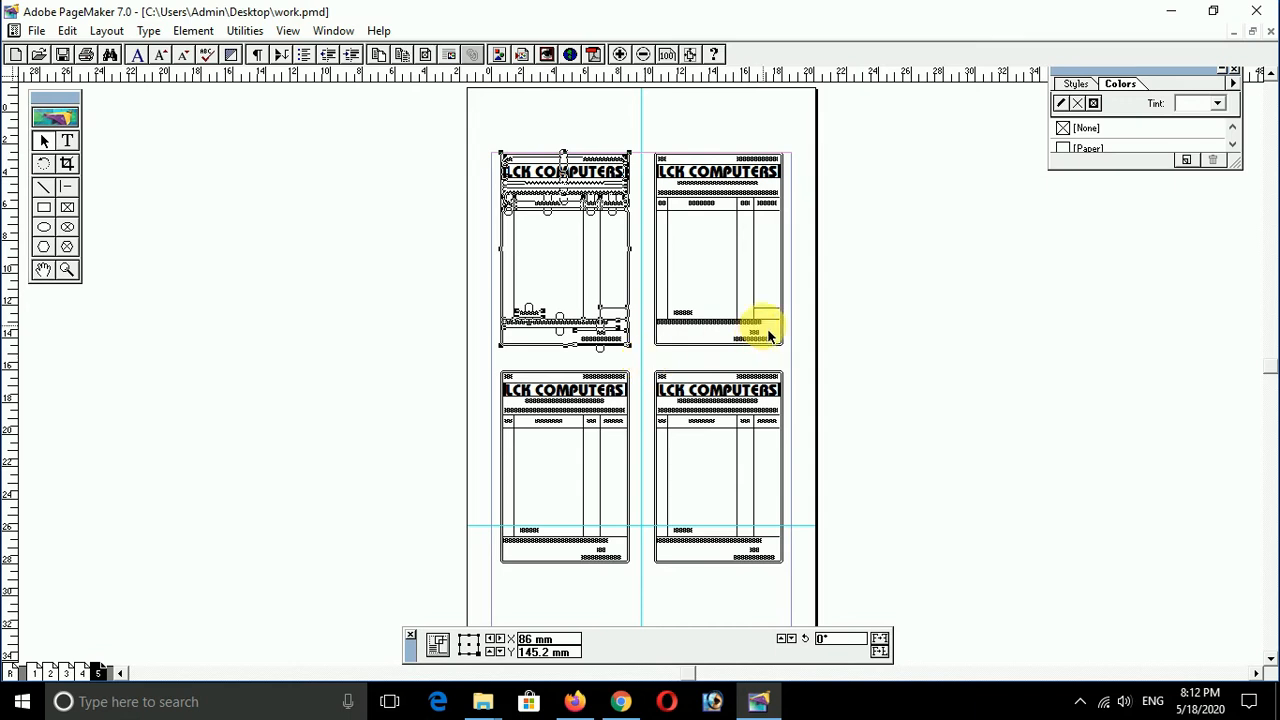
- Create a new one-page Legal document with double-sided pages turned off
key("ctrl+shift+p")
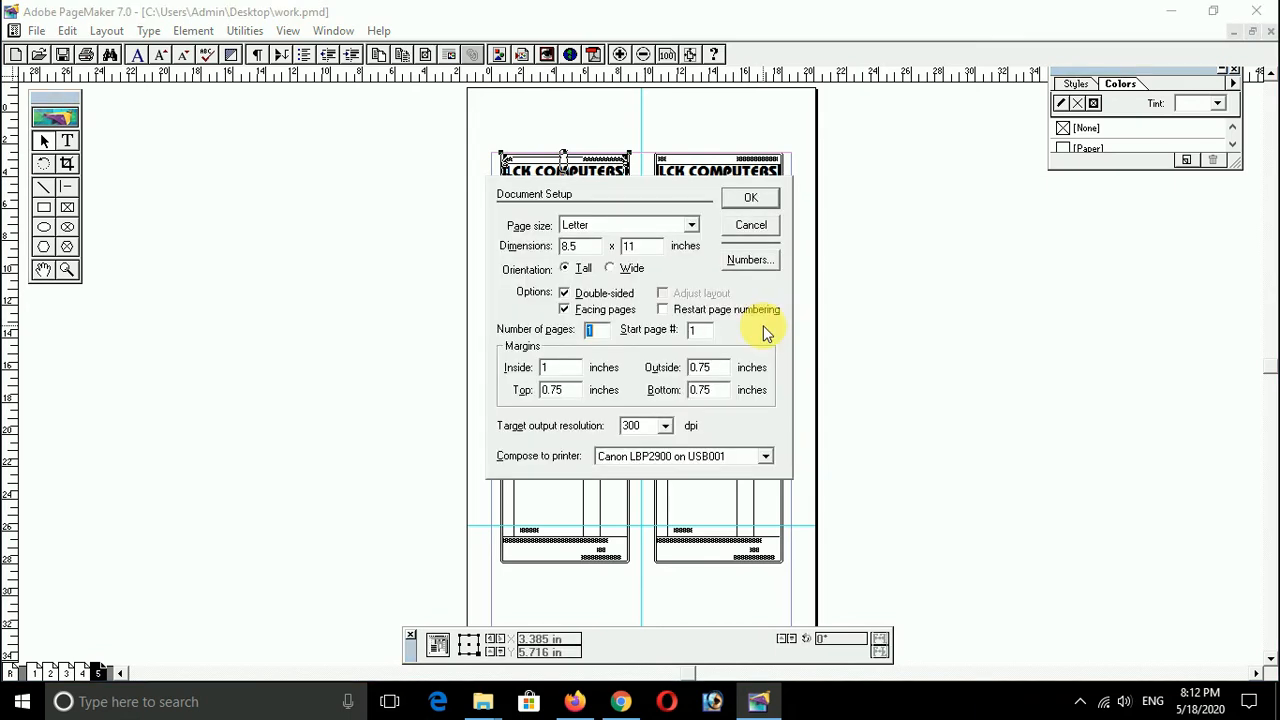
left_click(568, 294)
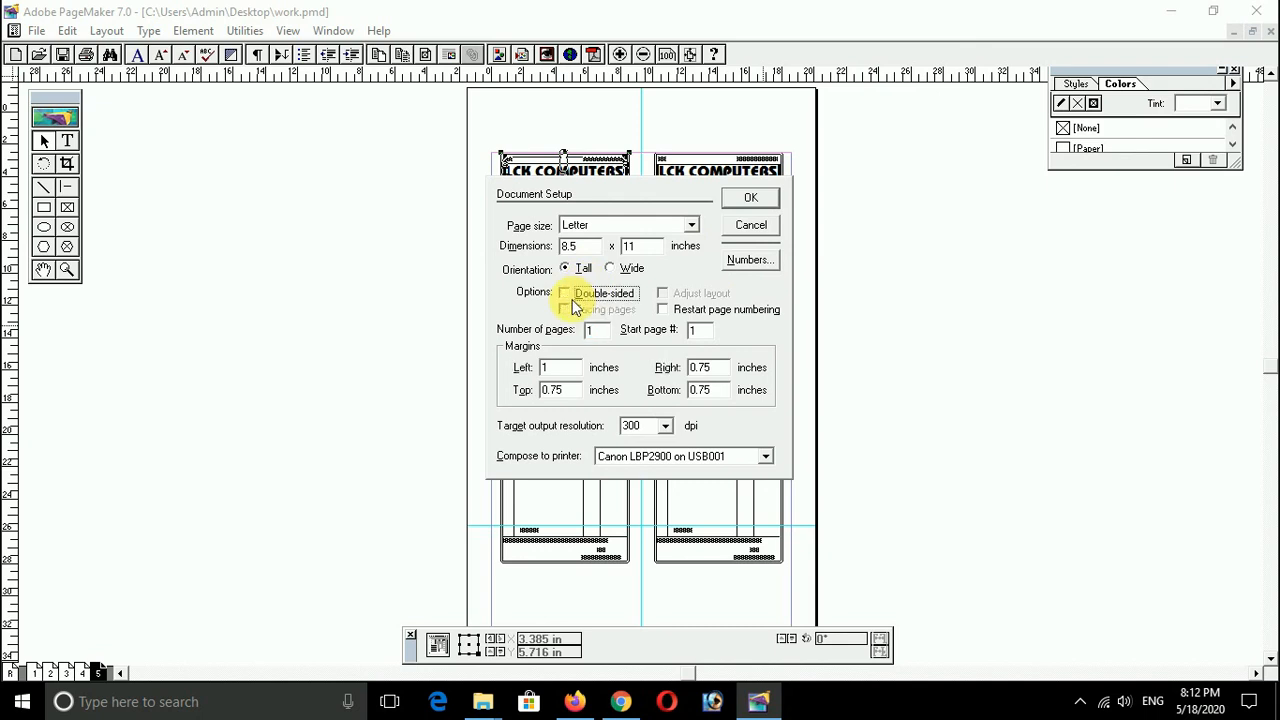
left_click(575, 226)
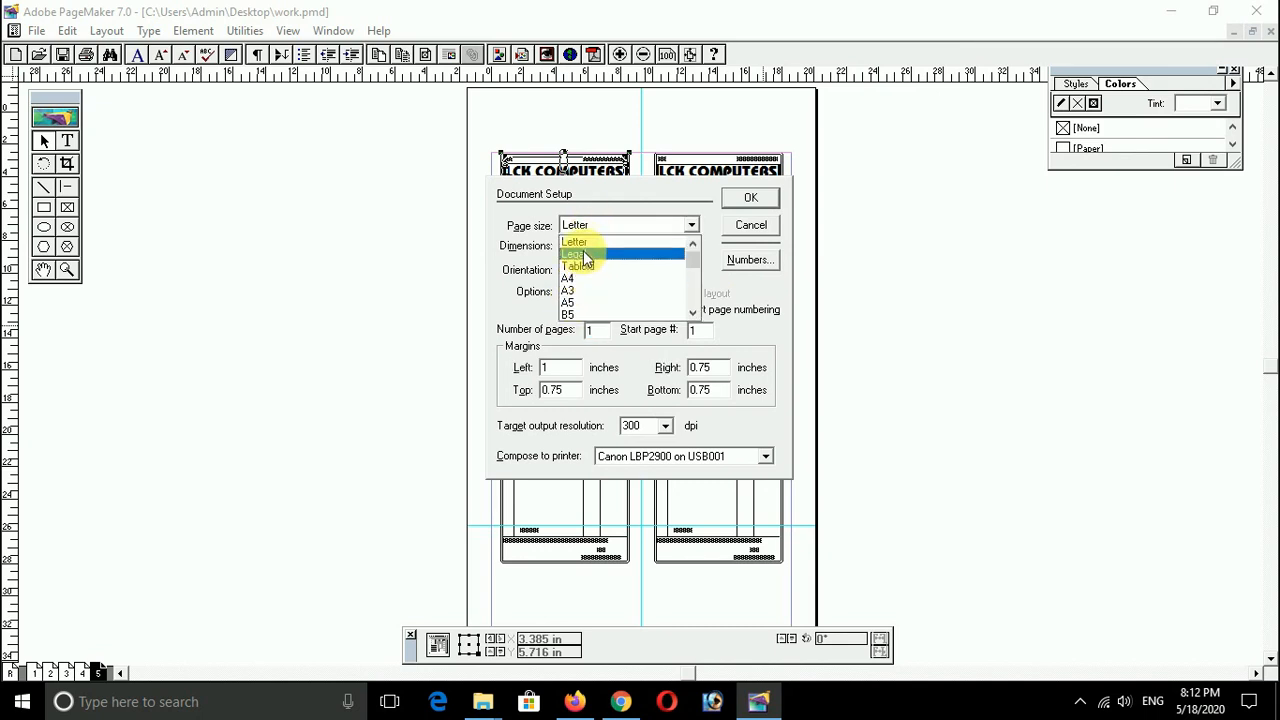
left_click(583, 253)
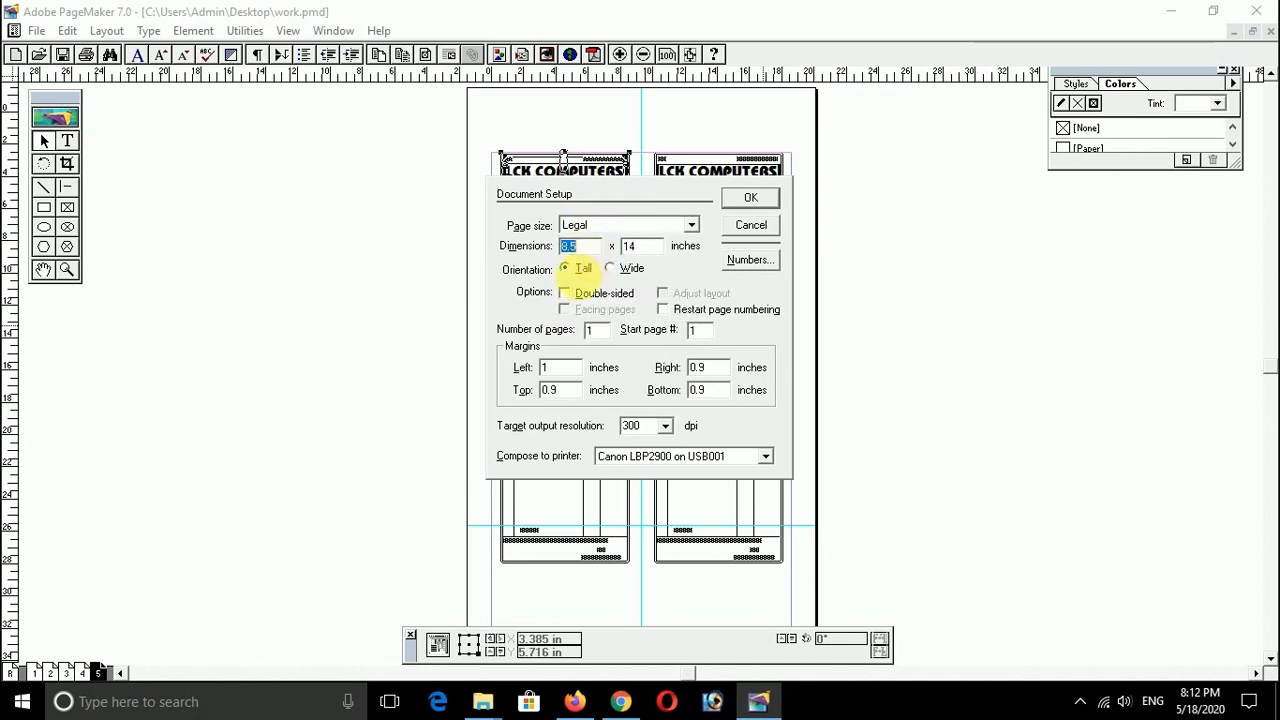
left_click(755, 202)
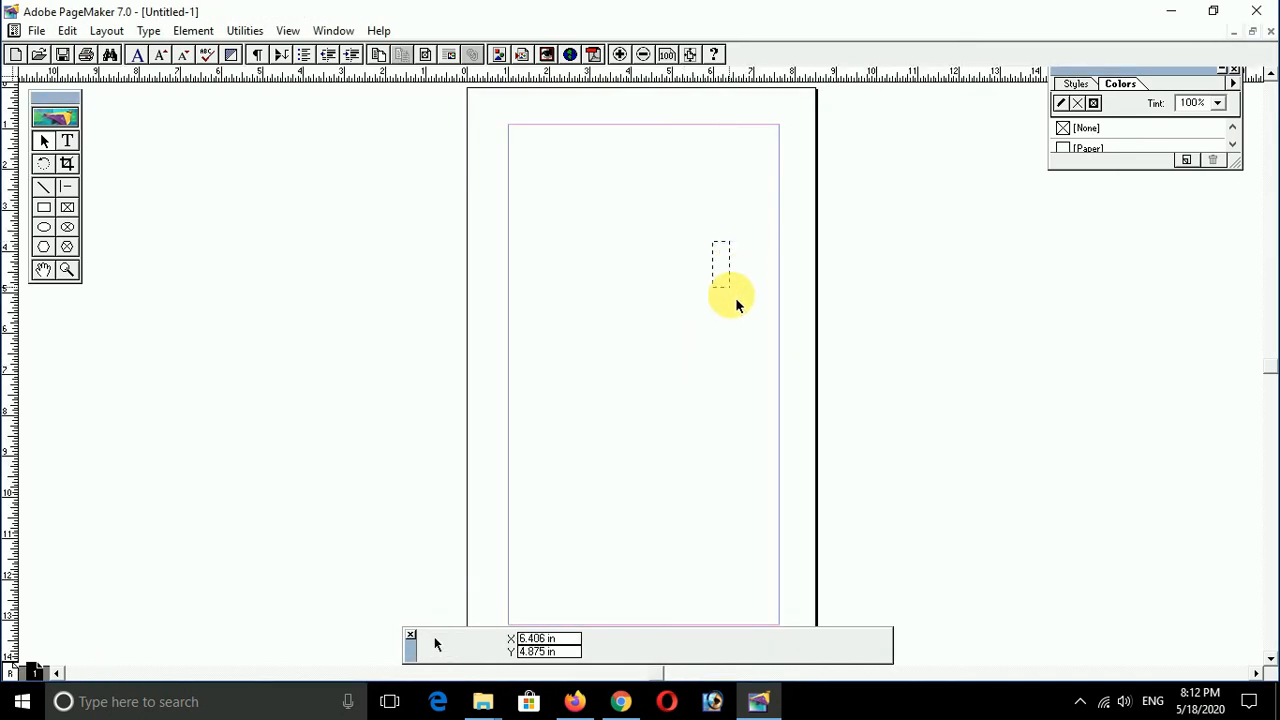
- Change the new document's page orientation to Wide
key("ctrl+shift+p")
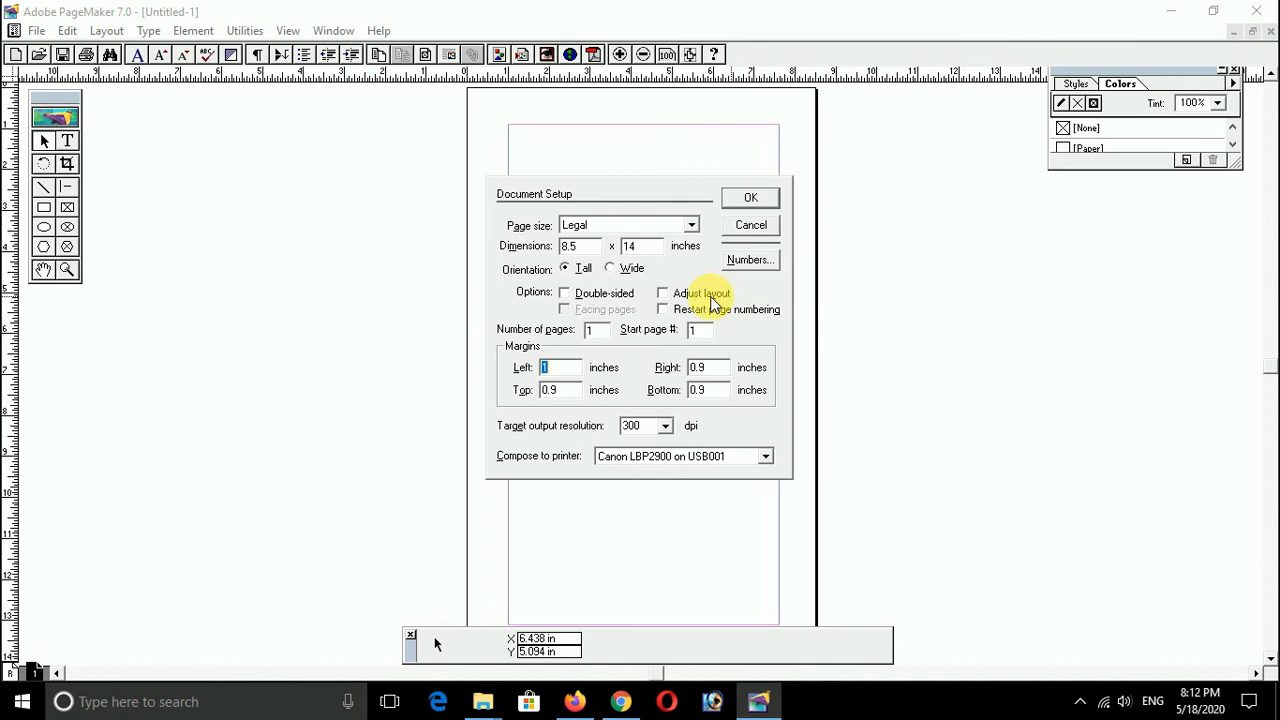
left_click(630, 269)
left_click(740, 203)
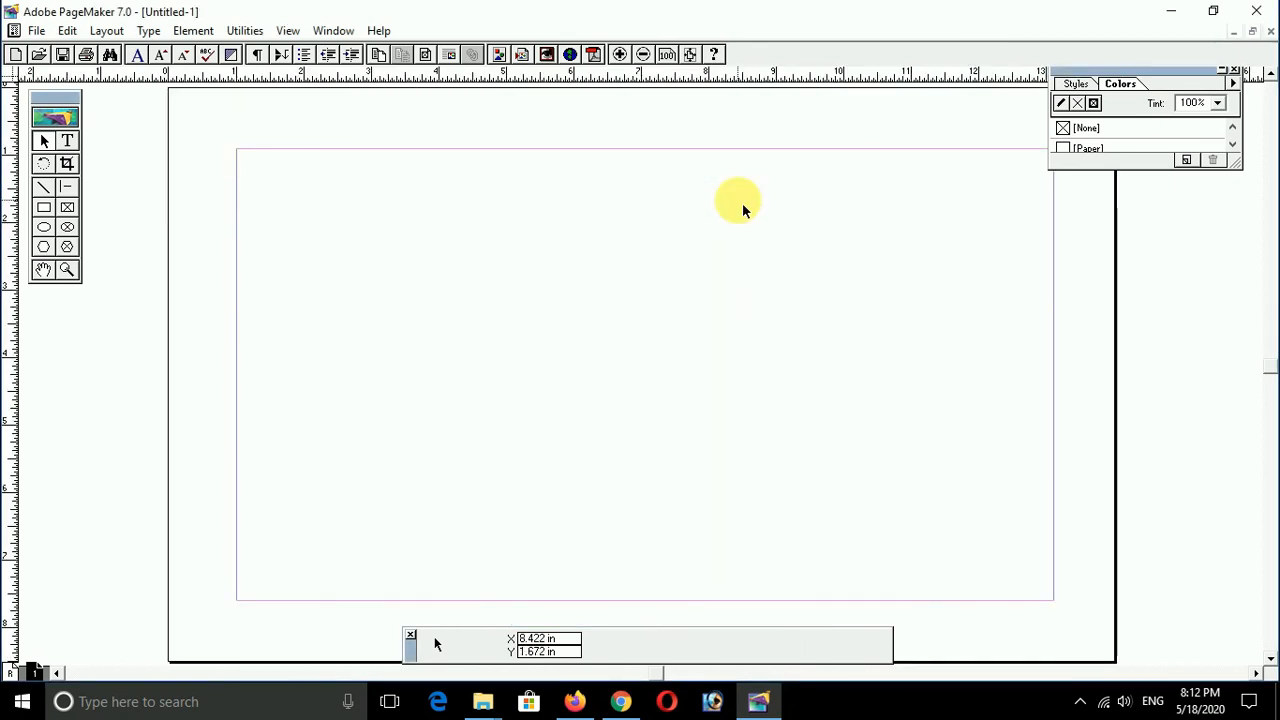
- Set the measurements and vertical ruler to millimeters and the graphics display to high resolution, keeping the additional preferences as they are
key("ctrl+k")
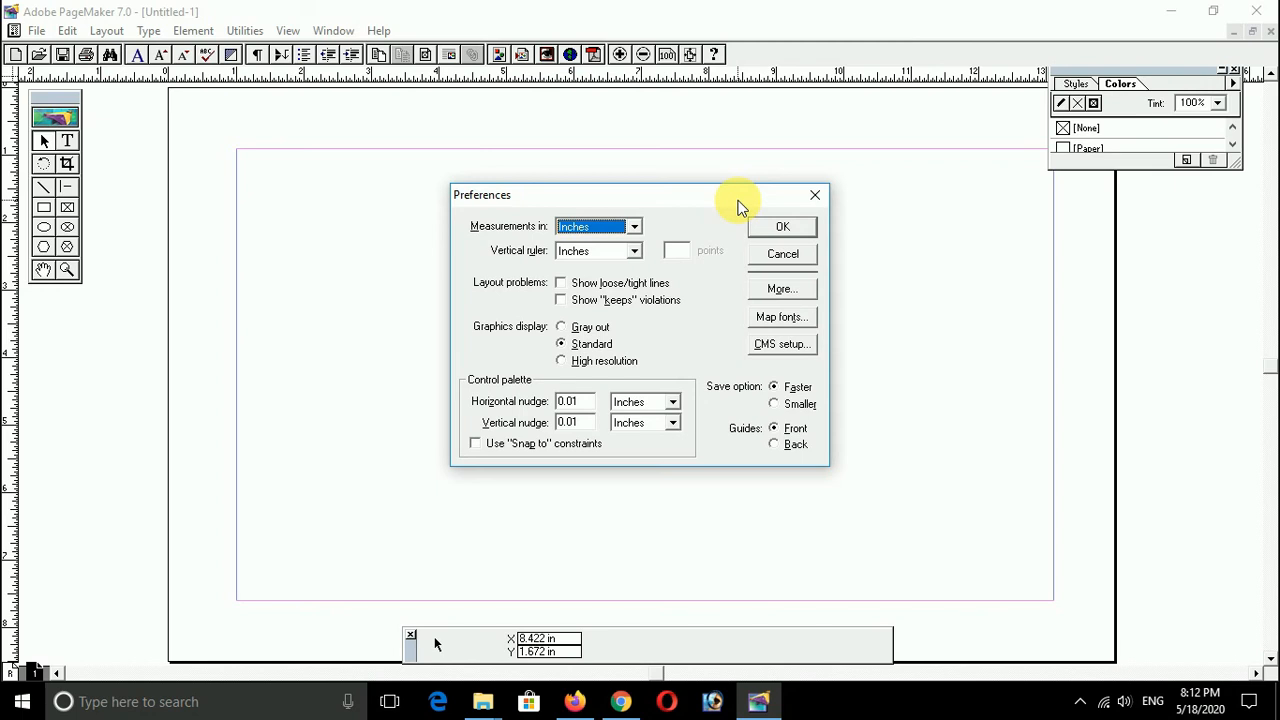
key("m")
key("Tab")
key("m")
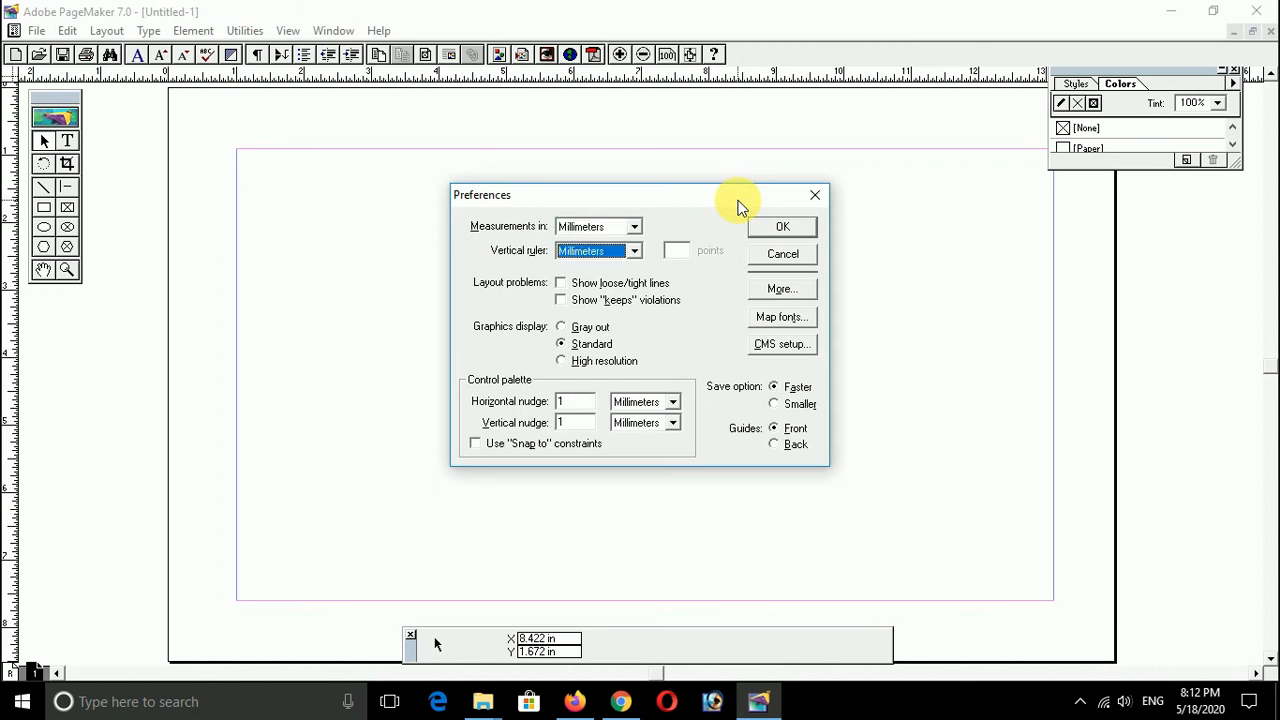
left_click(604, 360)
left_click(772, 289)
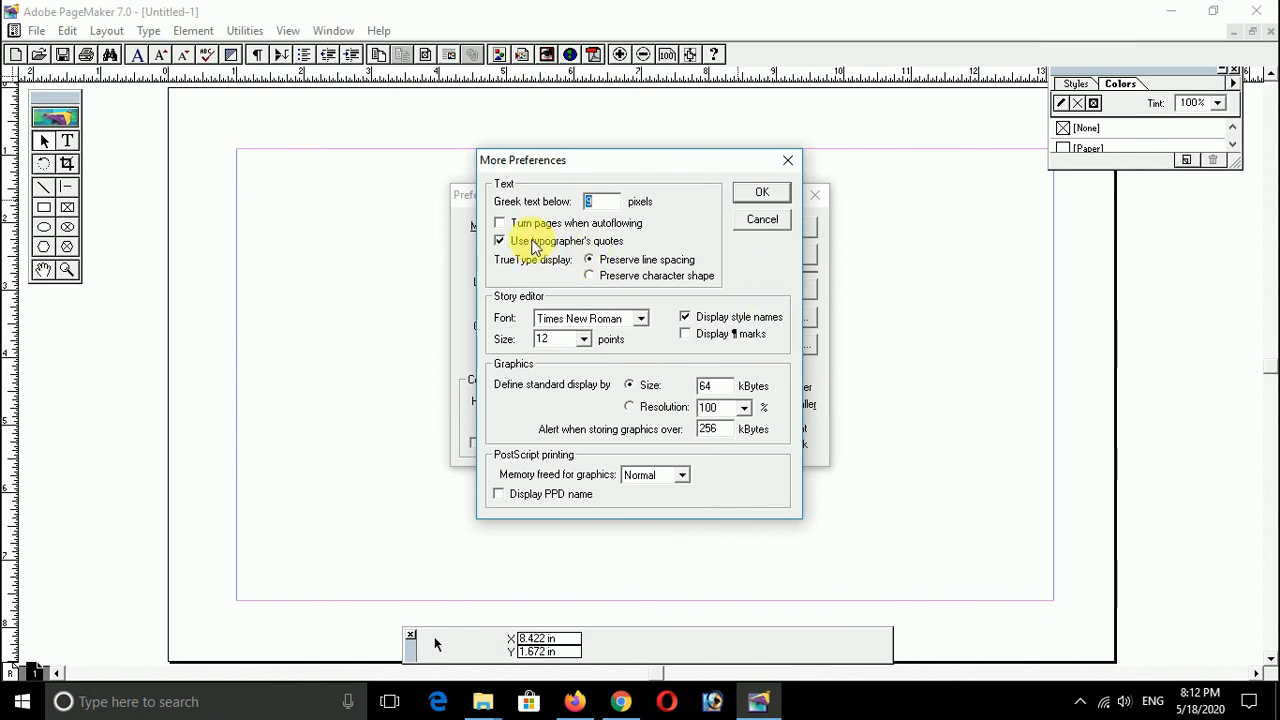
left_click(764, 193)
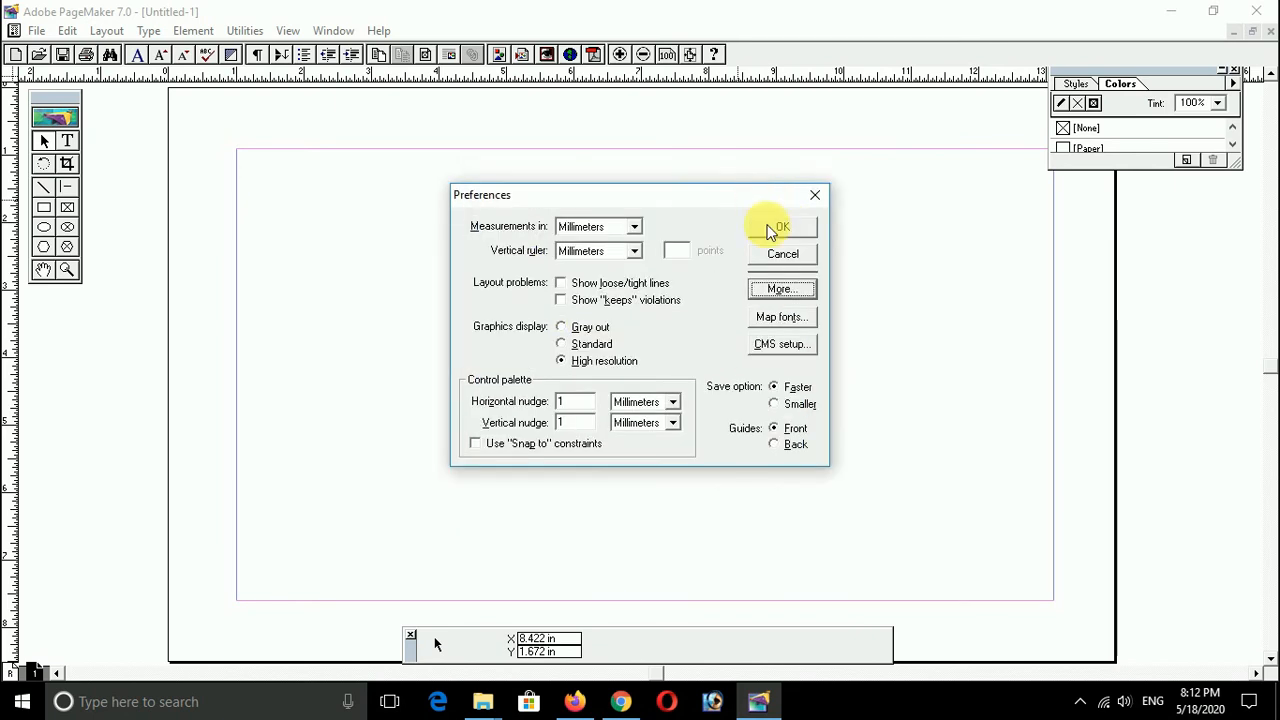
left_click(779, 227)
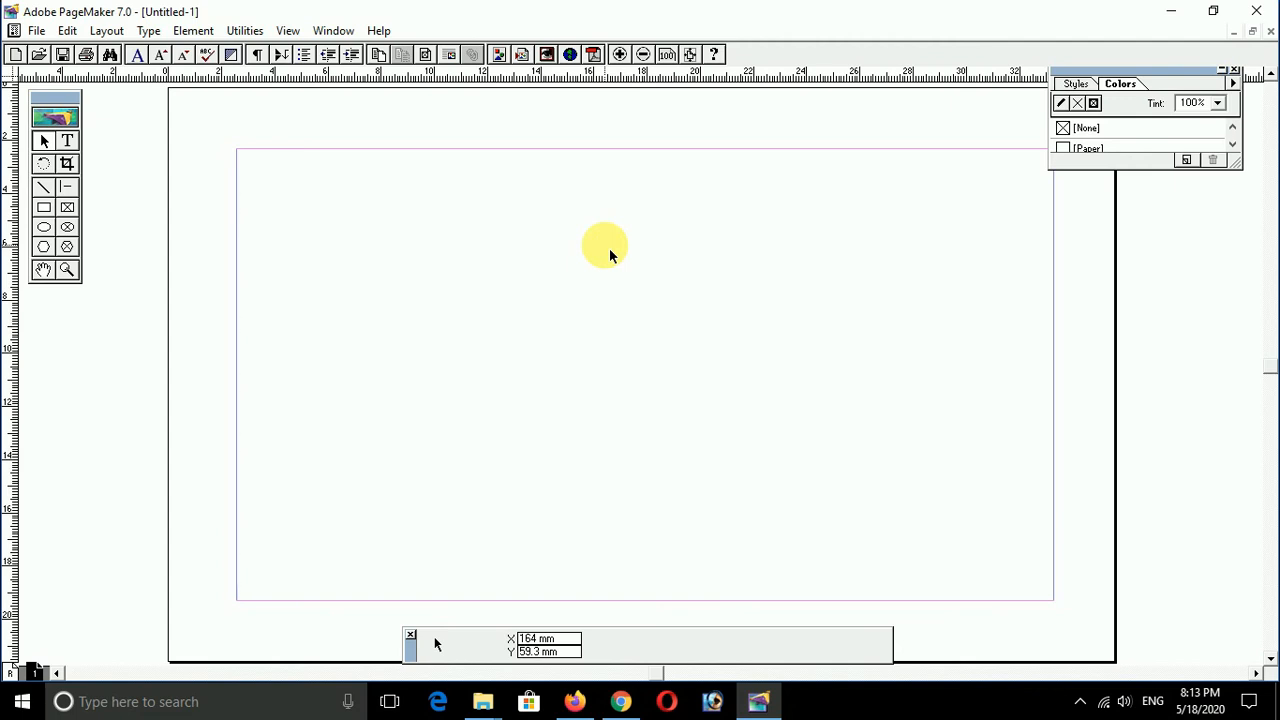
- Set the left, right, top and bottom page margins to 10 mm in the document setup
key("ctrl+shift+p")
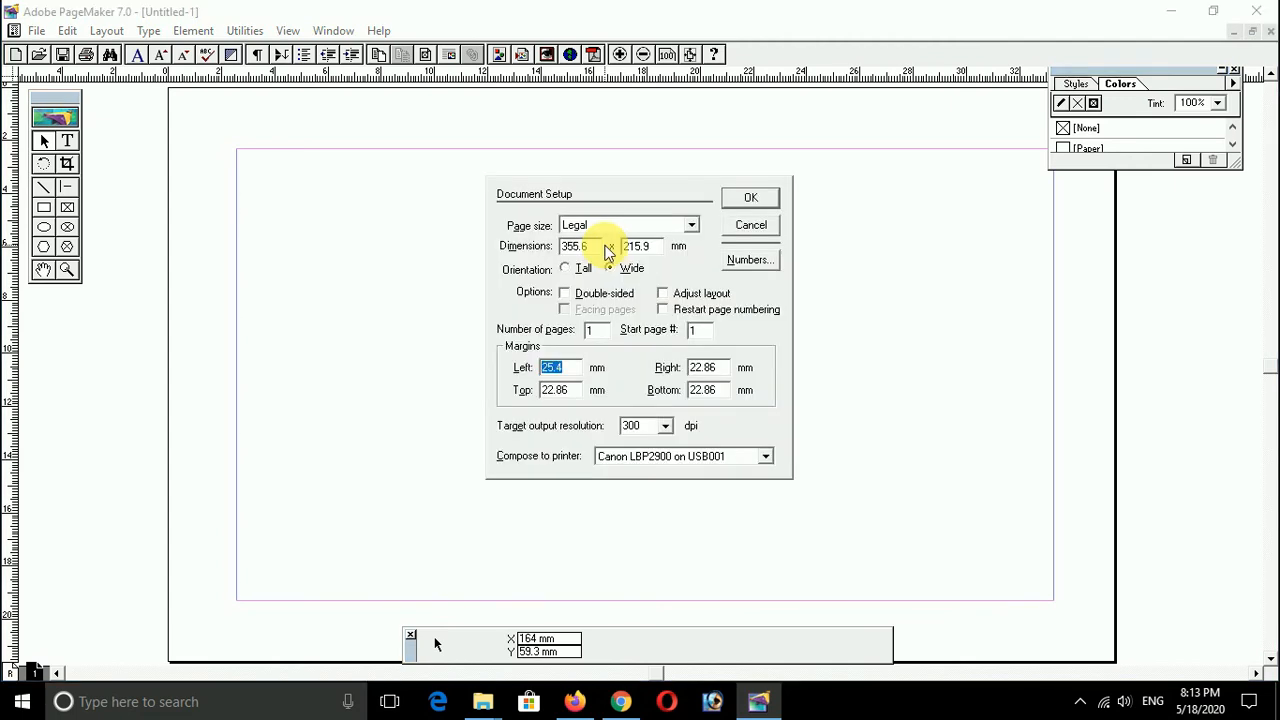
type("10")
key("Tab")
type("10")
key("Tab")
type("10")
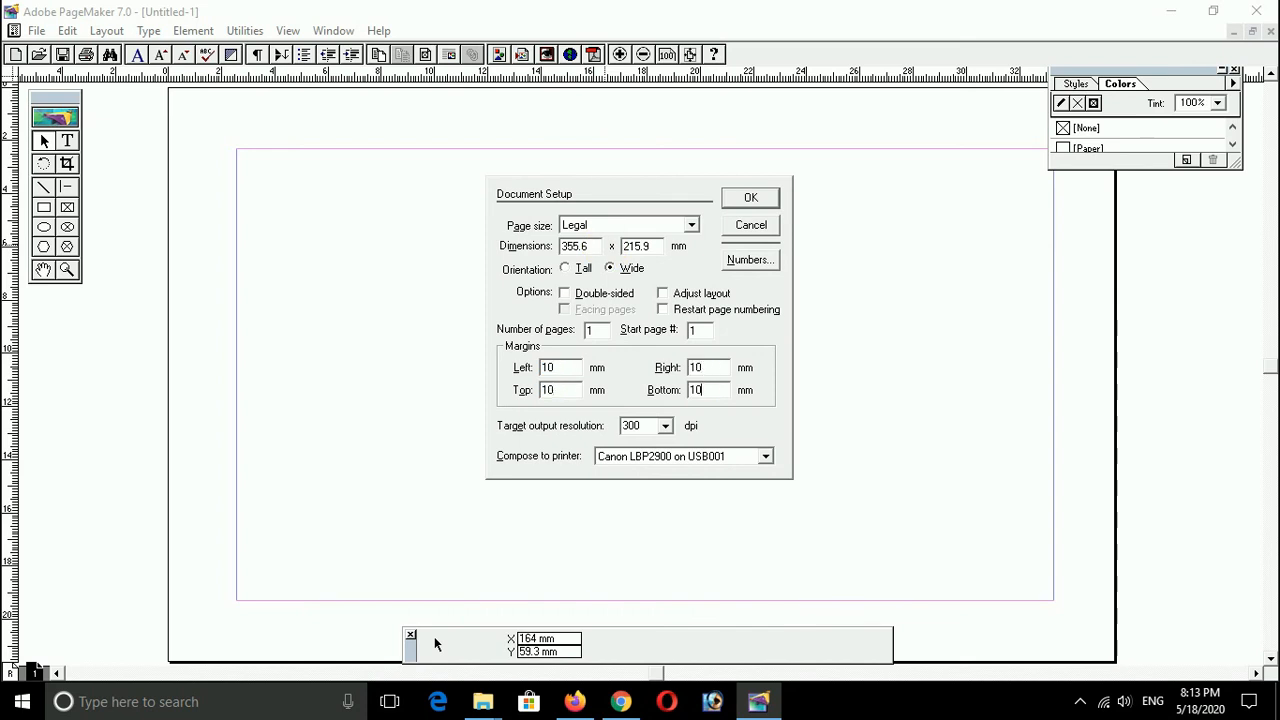
key("Return")
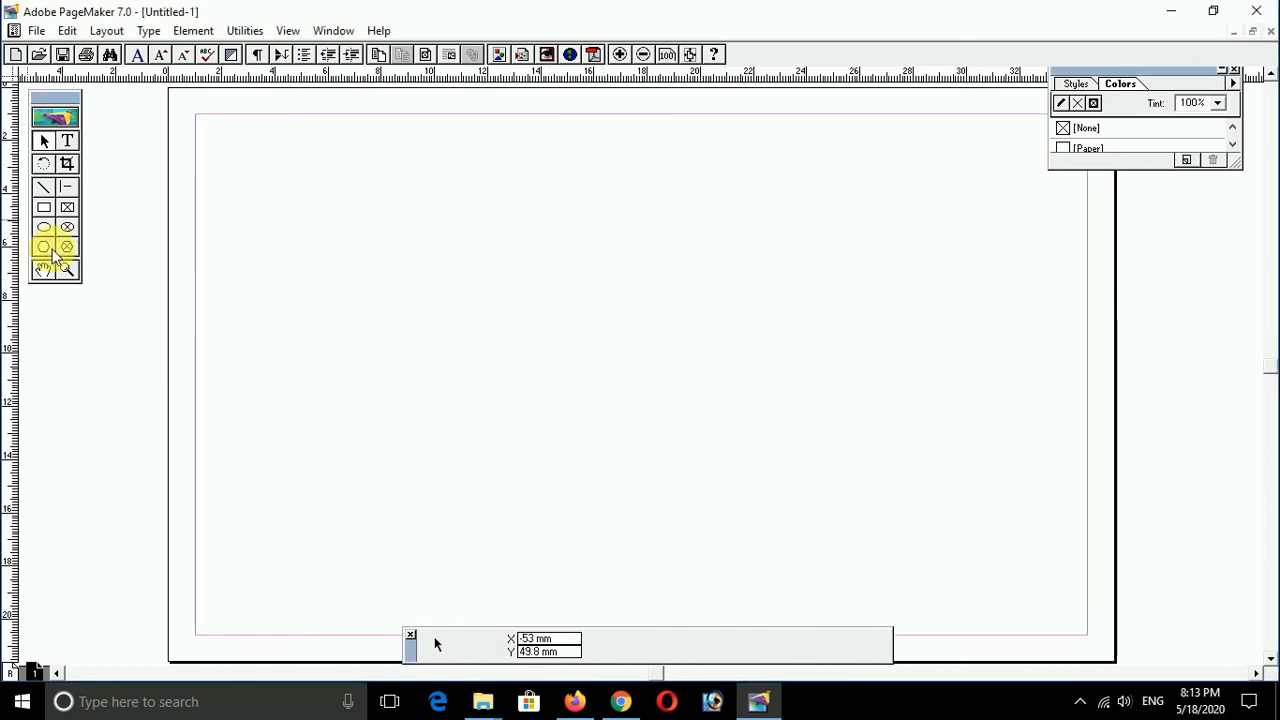
- Paste the copied bill form and place it at the upper-left corner of the page margins
key("ctrl+v")
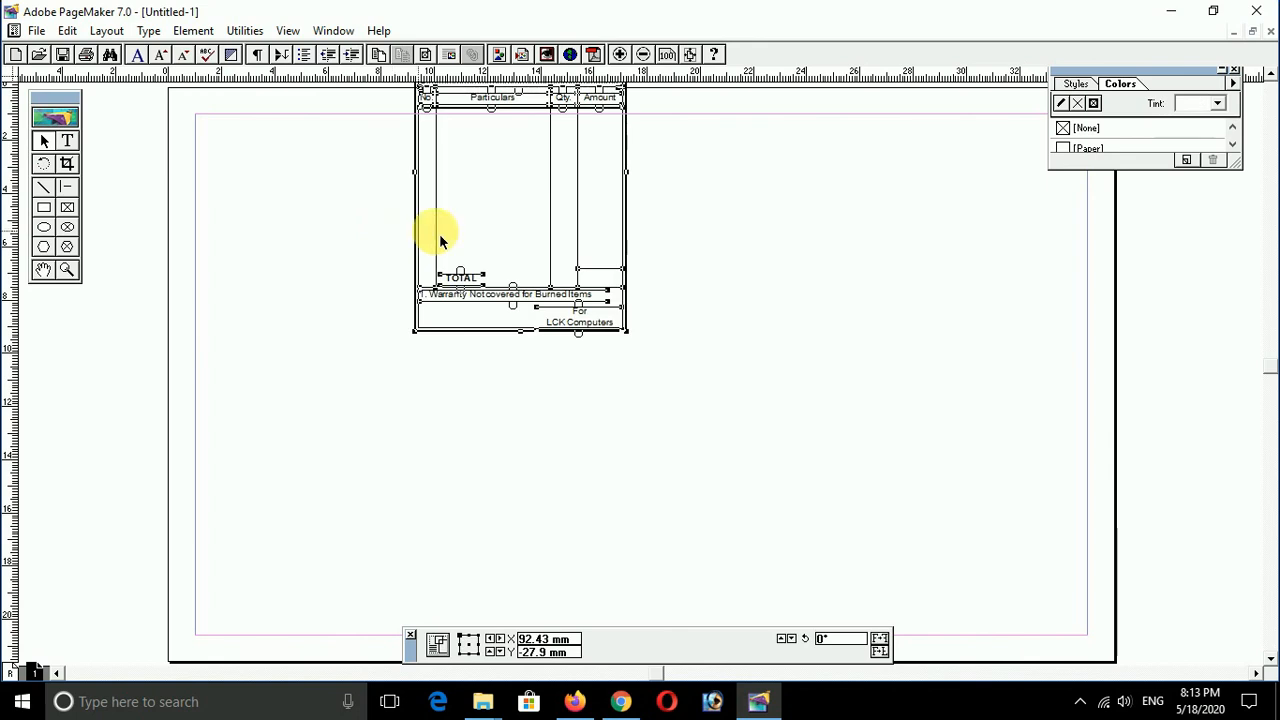
left_click_drag(475, 105, 251, 203)
key("ctrl+g")
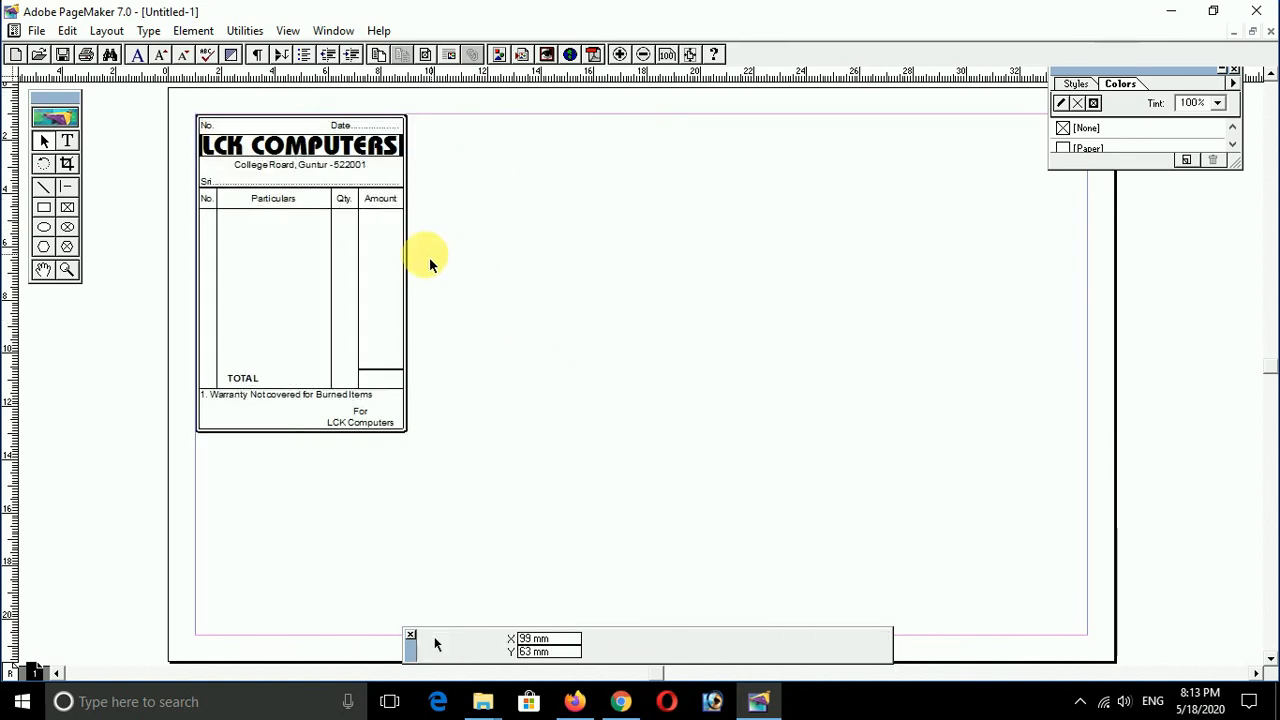
- Resize the bill form's outer border frame to 120 mm wide and 180 mm high
key("ctrl+grave")
key("Tab")
key("Tab")
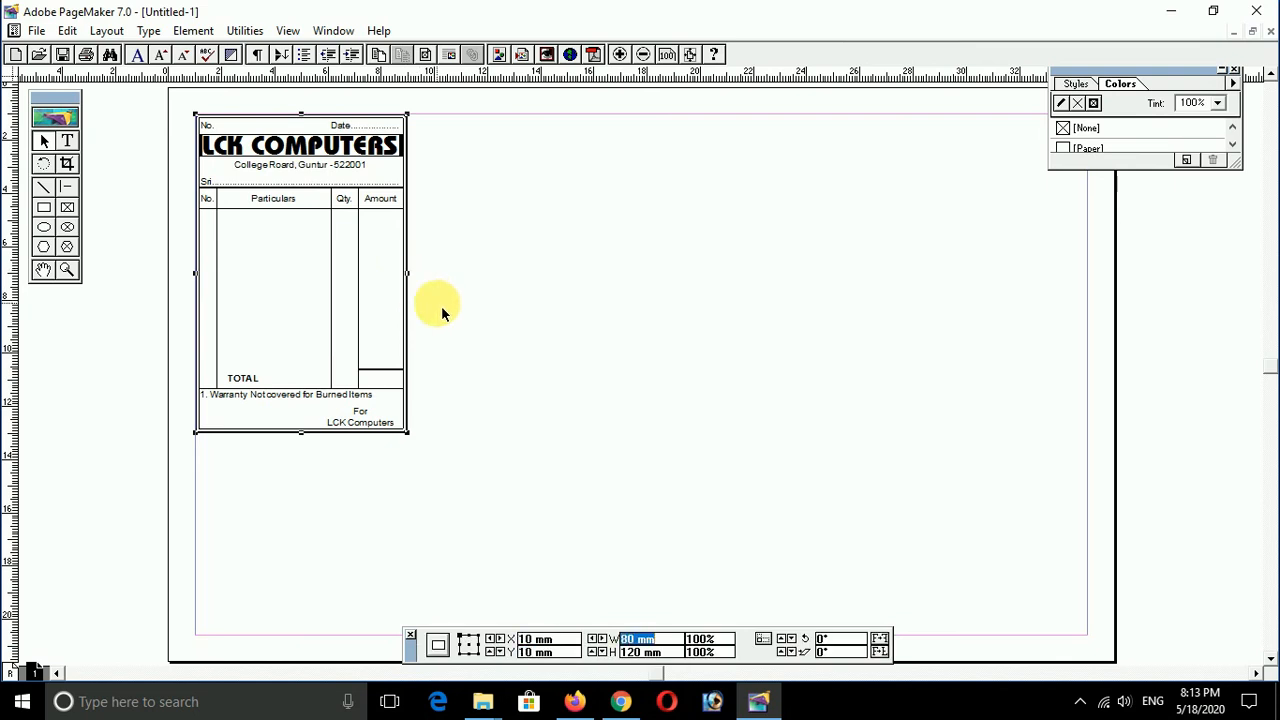
type("120")
key("Tab")
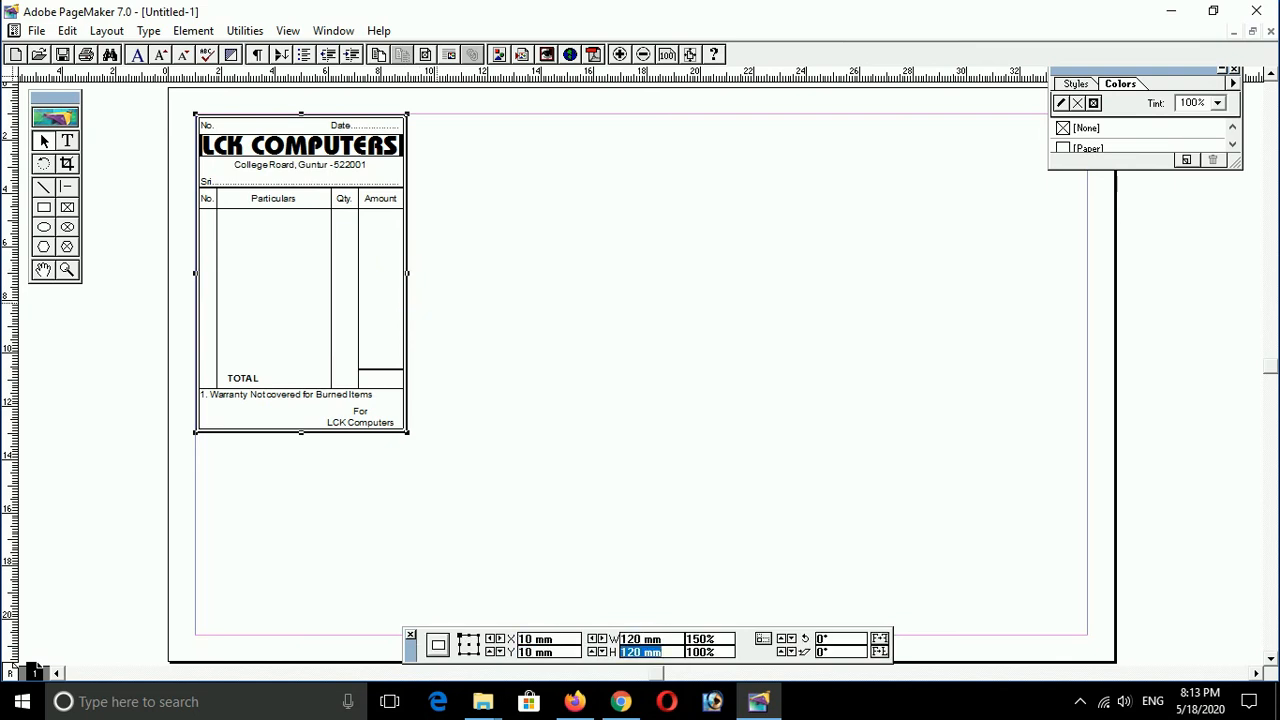
type("1")
key("Return")
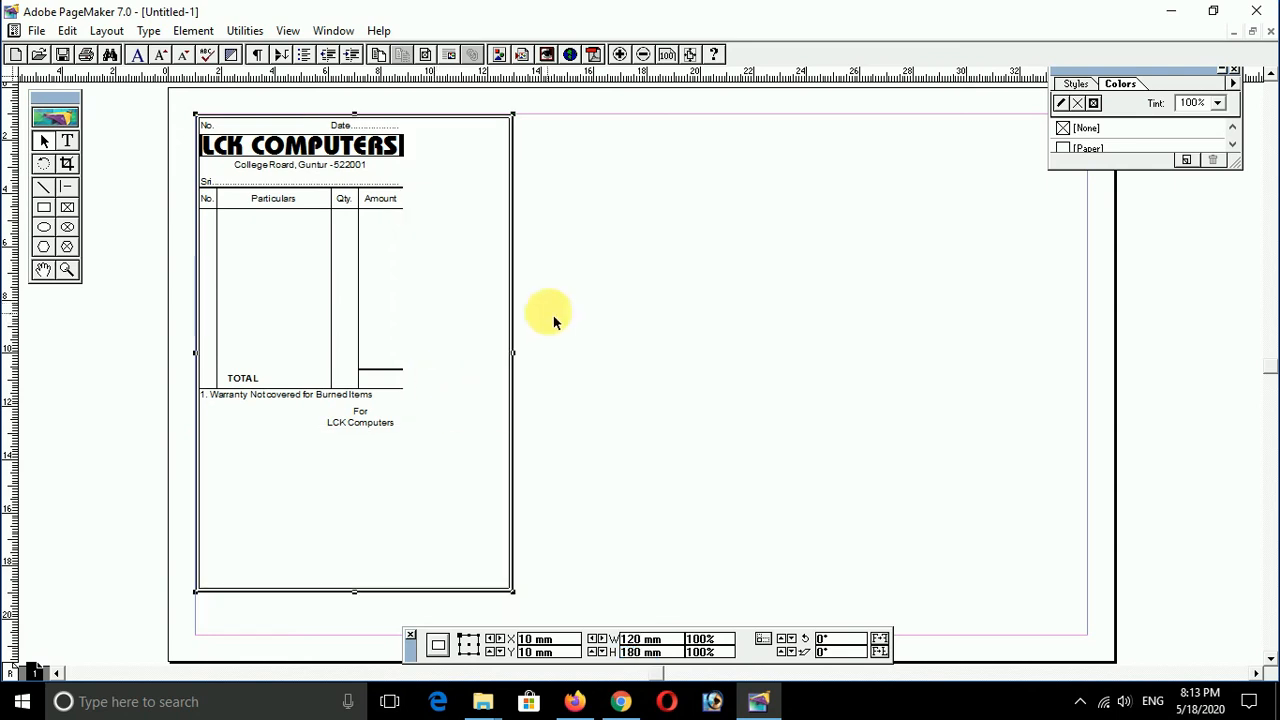
- Group the contents inside the border and stretch them to about 117 by 160 mm to fill the enlarged frame
left_click(552, 317)
left_click_drag(166, 103, 445, 481)
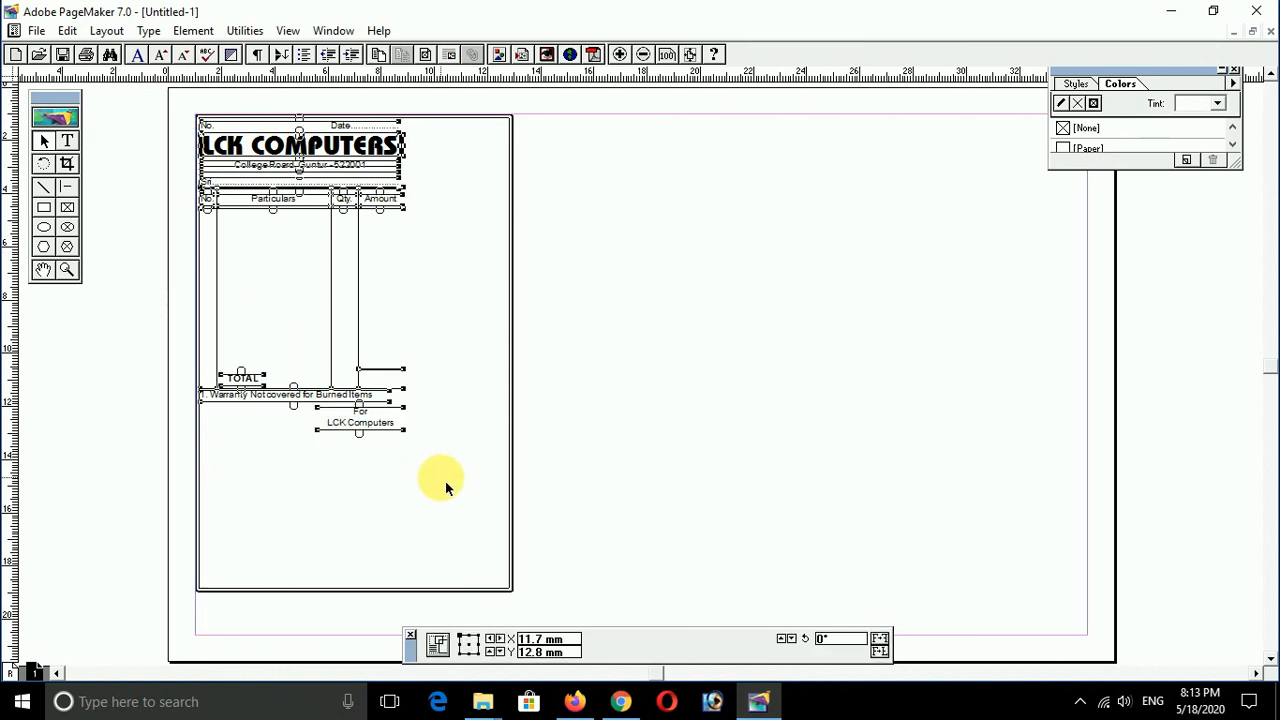
key("ctrl+g")
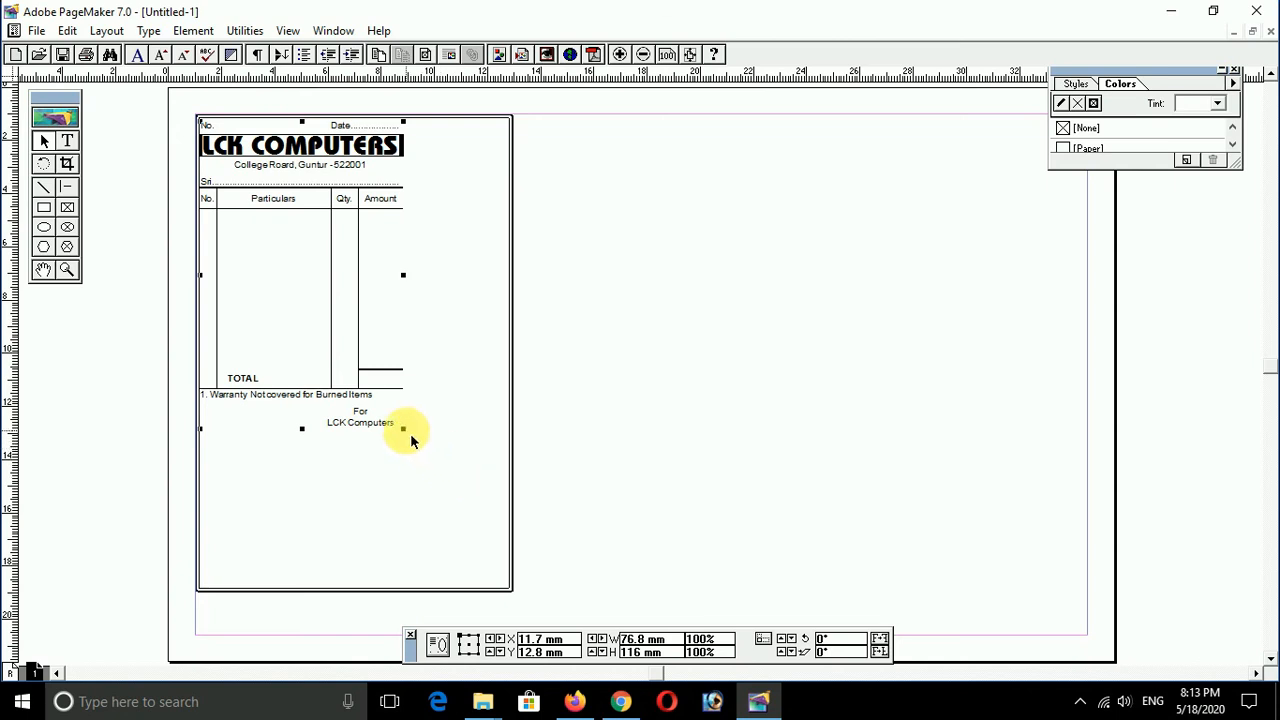
left_click_drag(410, 433, 509, 563)
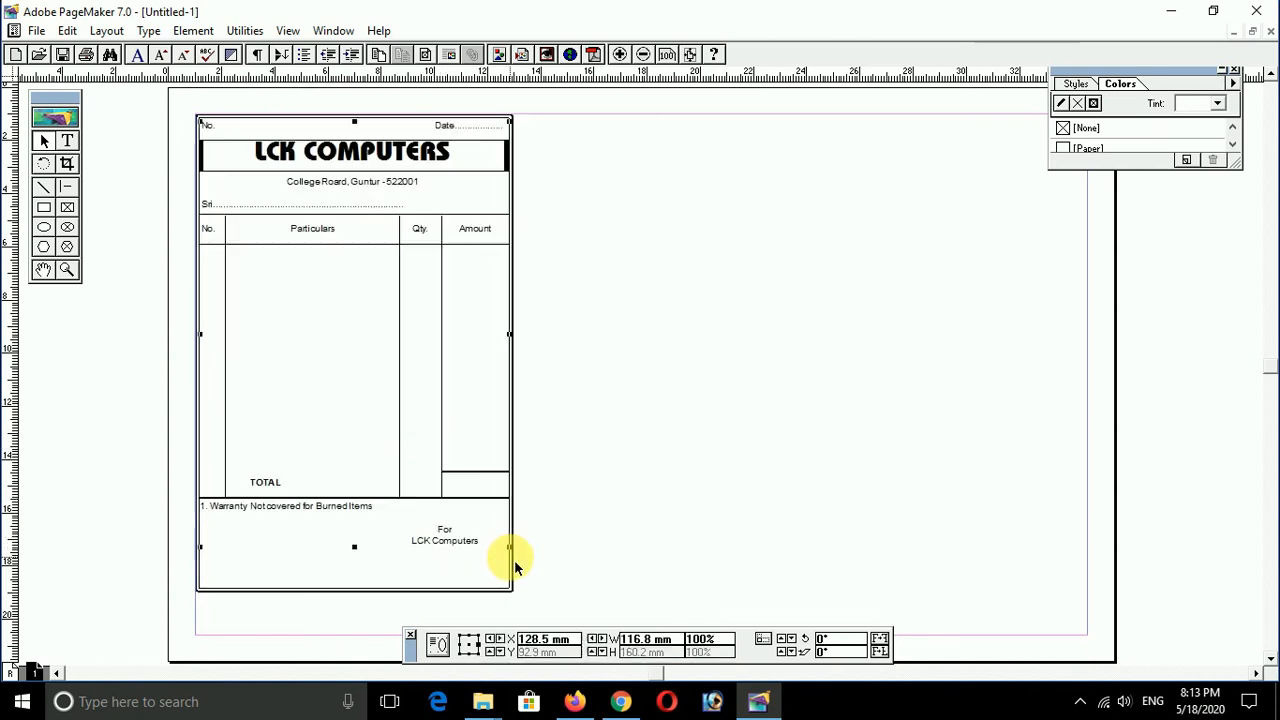
left_click(647, 428)
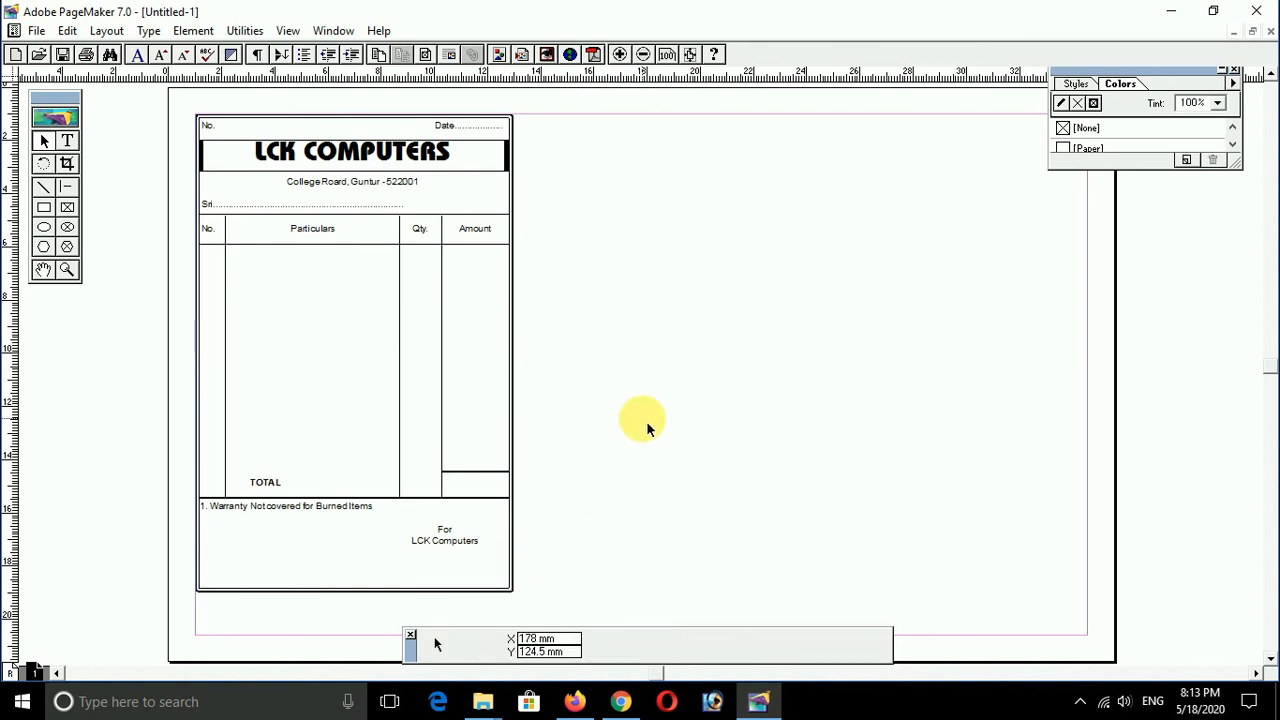
- Select everything on the page and ungroup the bill form's contents
key("ctrl+a")
key("ctrl+shift+g")
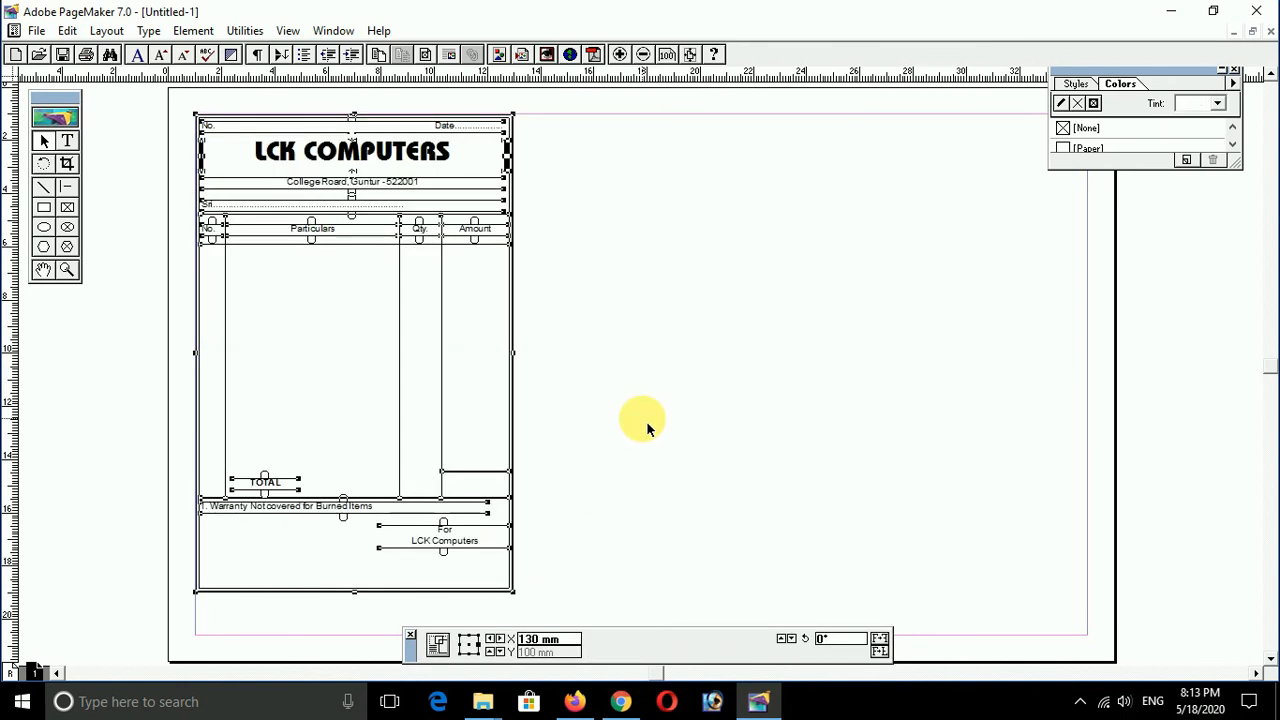
left_click(647, 428)
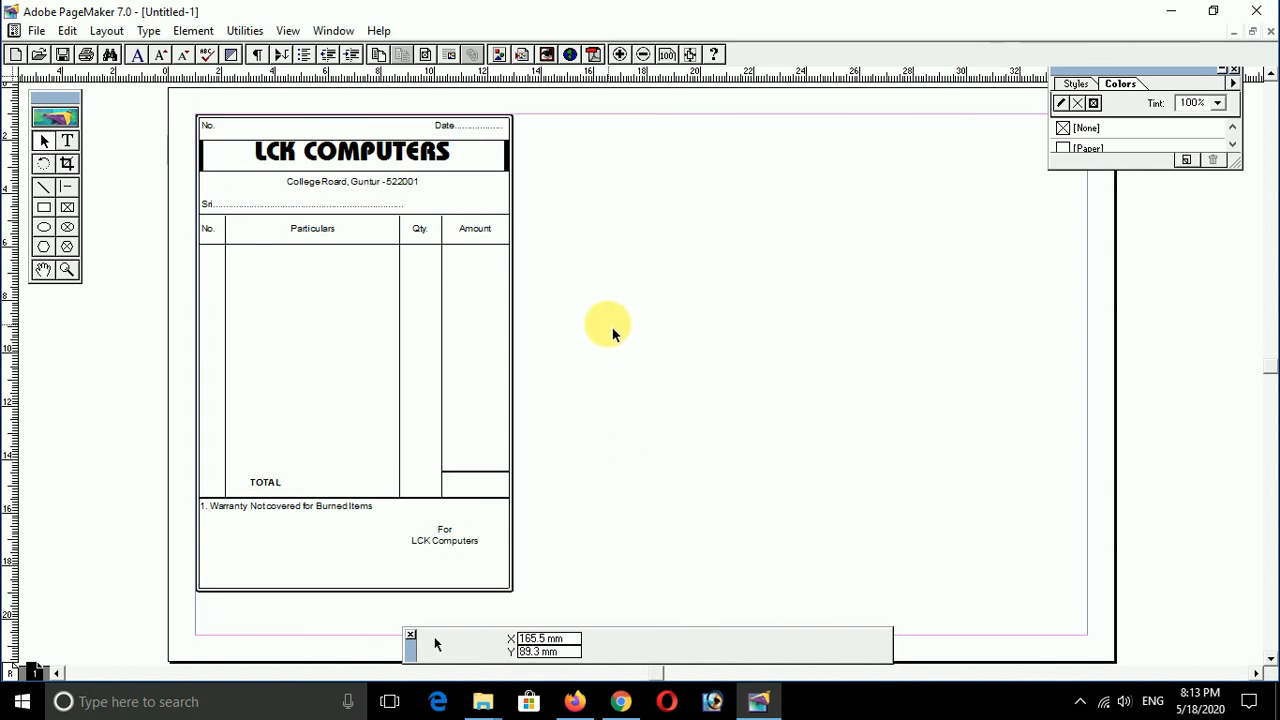
- Enlarge the LCK COMPUTERS heading text to 37 points
left_click_drag(600, 300, 744, 333)
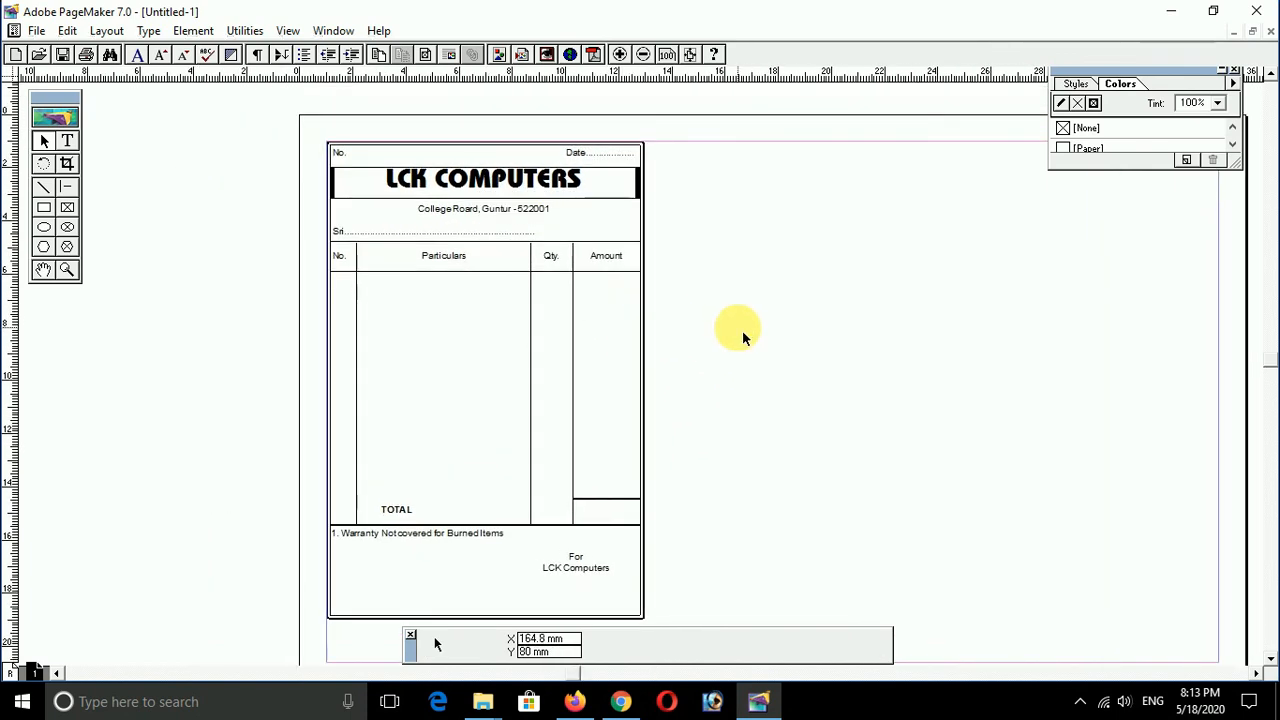
double_click(523, 183)
triple_click(523, 183)
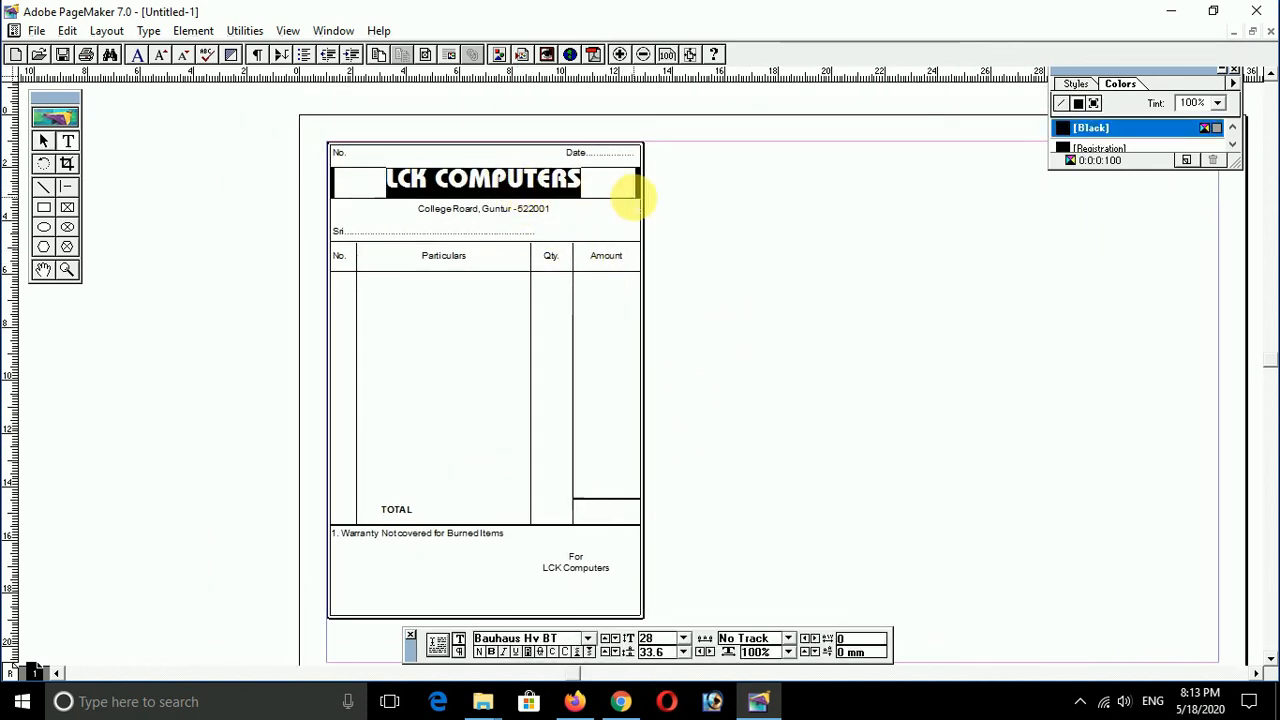
key("ctrl+alt+shift+period")
key("ctrl+alt+shift+period")
key("ctrl+alt+shift+period")
key("ctrl+alt+shift+period")
key("ctrl+alt+shift+period")
key("ctrl+alt+shift+period")
key("ctrl+alt+shift+period")
key("ctrl+alt+shift+period")
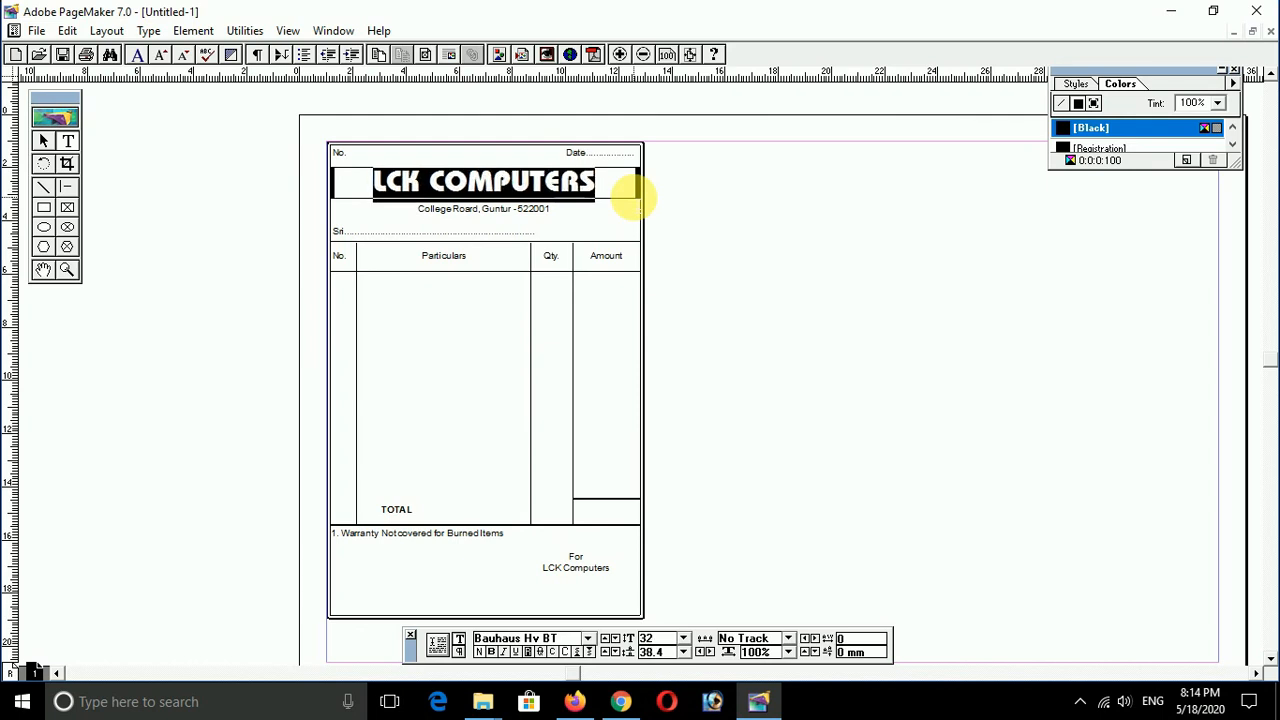
key("ctrl+alt+shift+period")
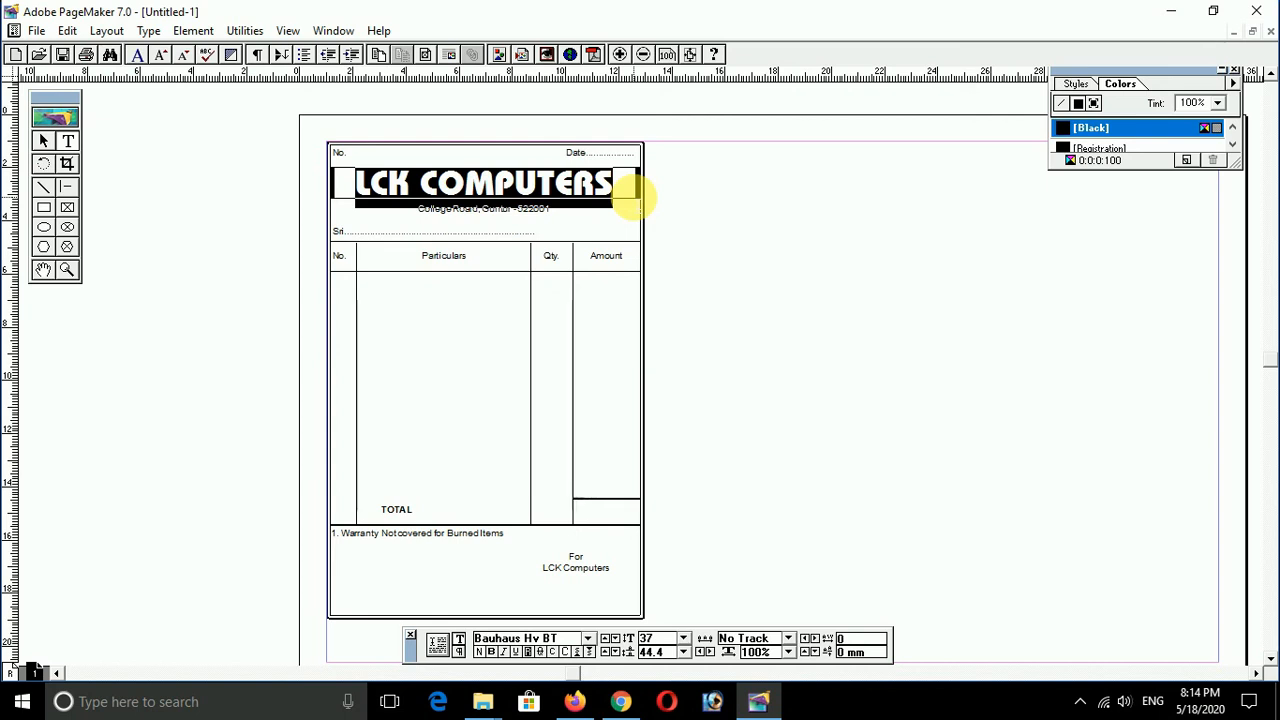
left_click(632, 196)
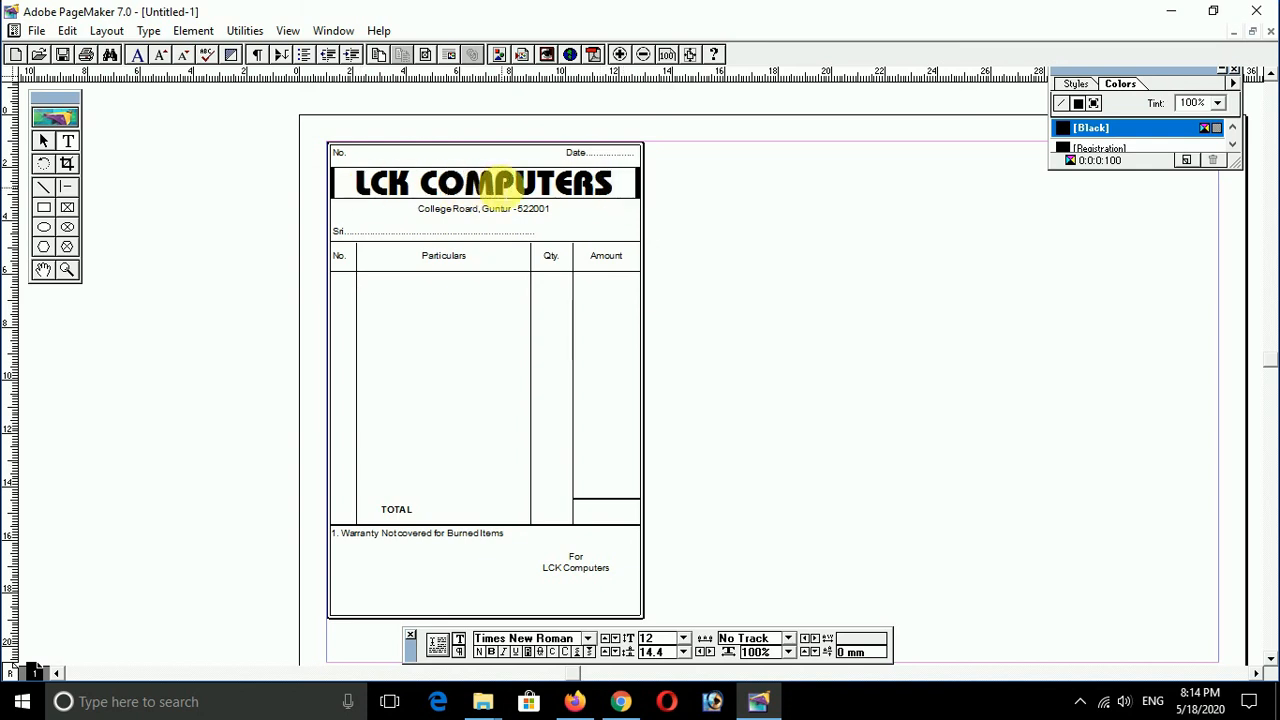
- Widen the heading's text block to 116 mm, with its left edge at 12 mm, to span the inner frame
left_click(500, 190)
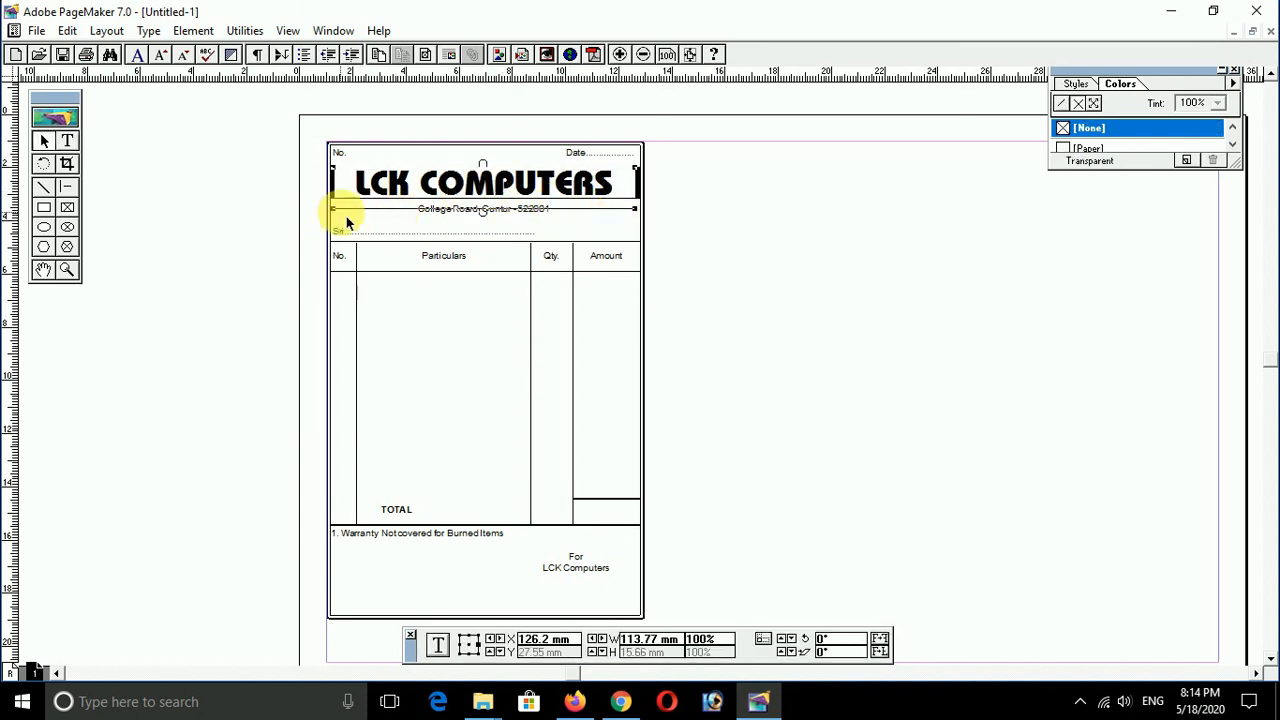
left_click_drag(334, 209, 338, 229)
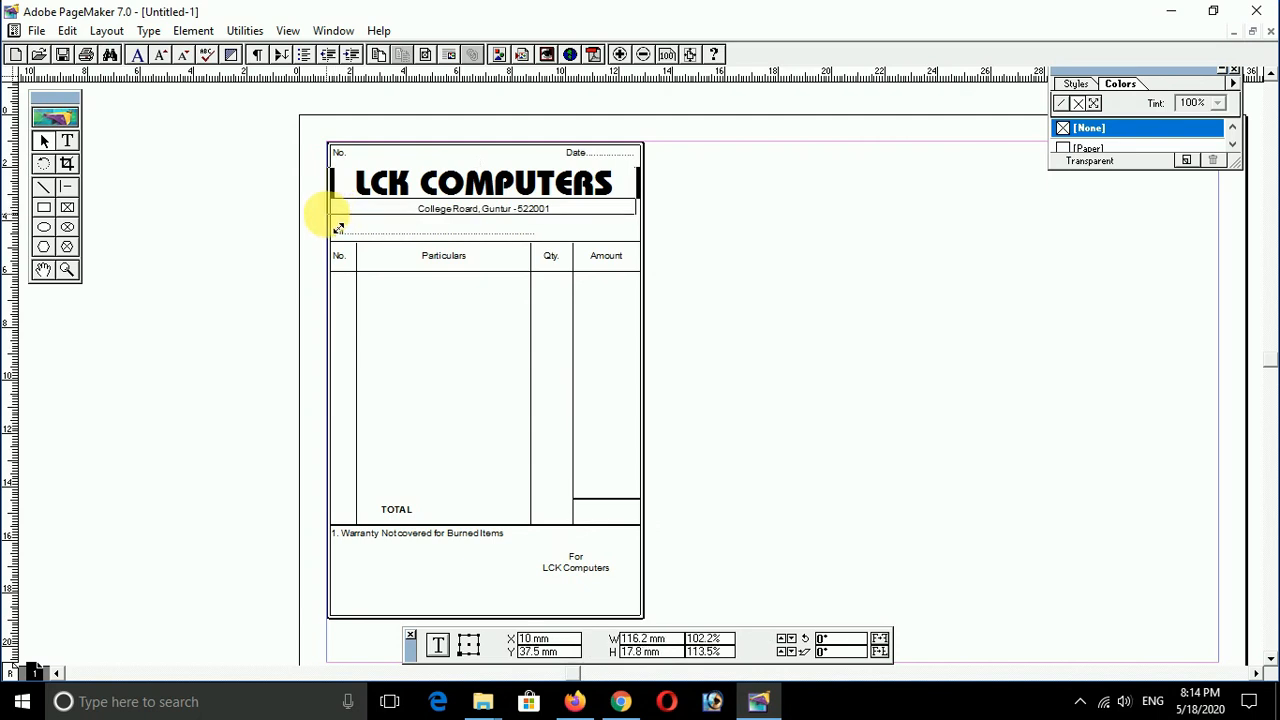
left_click_drag(634, 207, 653, 234)
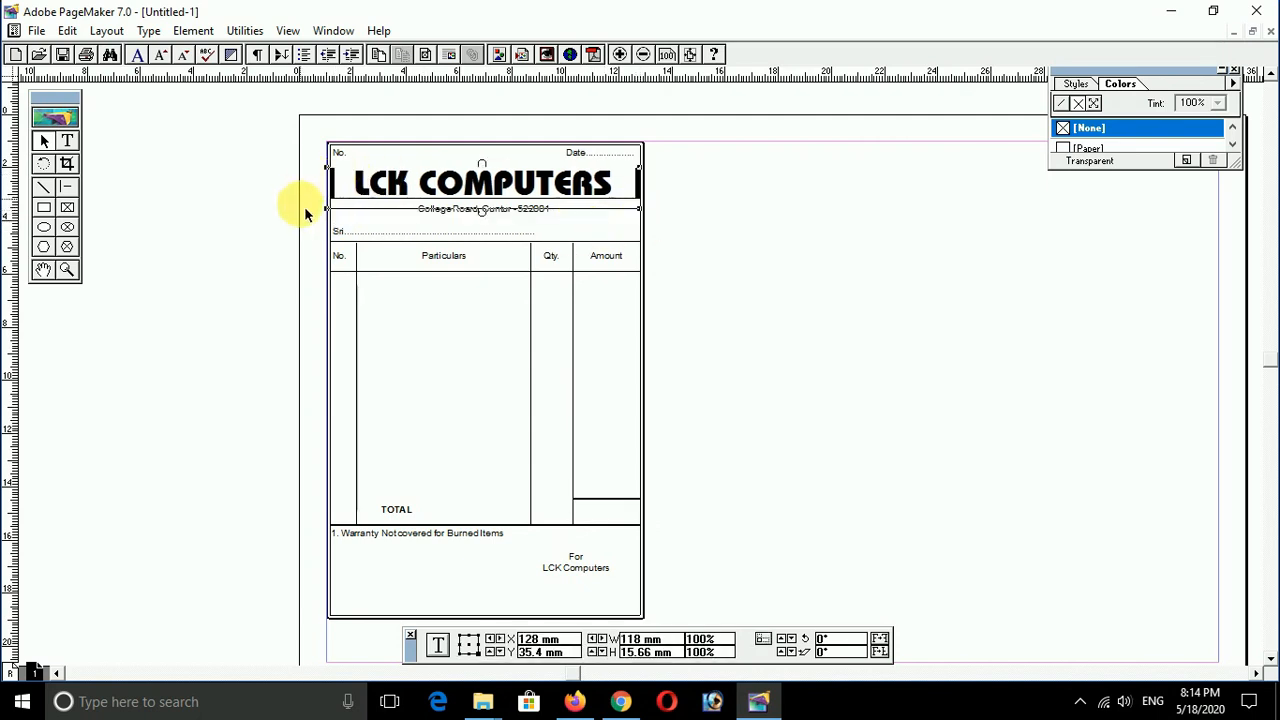
mouse_move(332, 219)
left_mouse_down()
mouse_move(338, 249)
mouse_move(331, 239)
left_mouse_up()
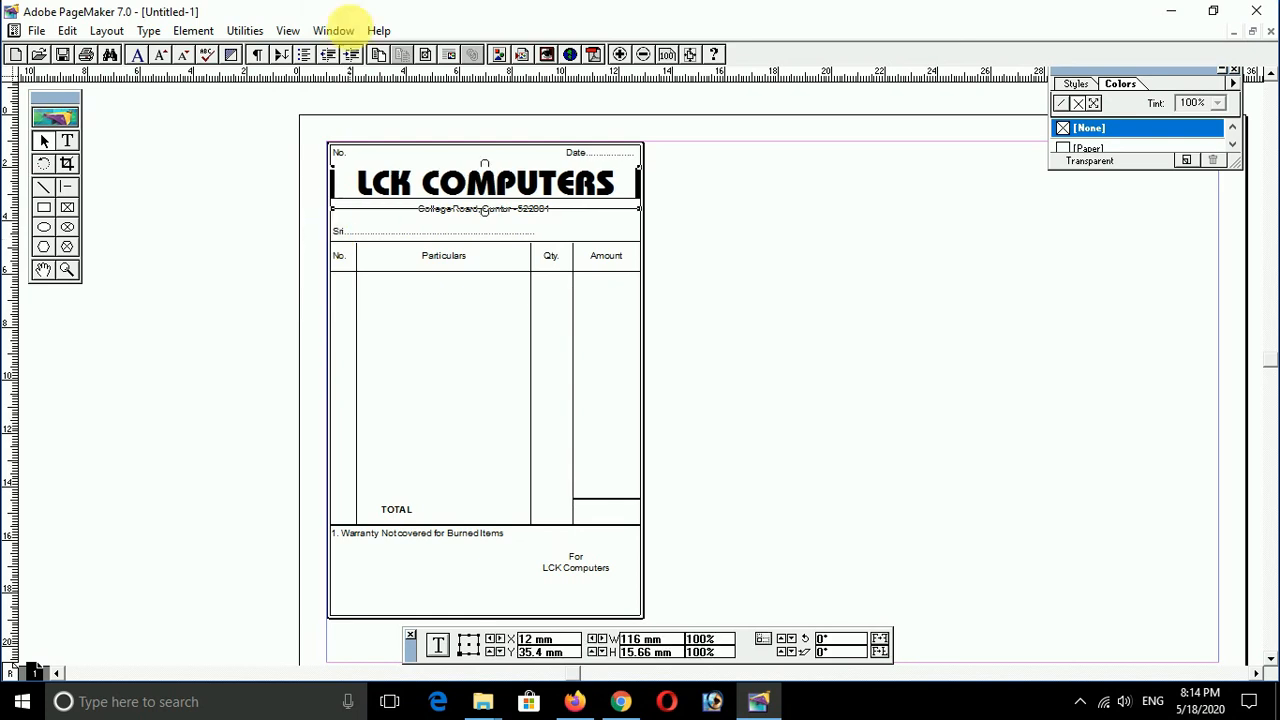
- Turn off Snap to Guides and fine-tune both lower corners of the heading's text block against the frame
left_click(288, 30)
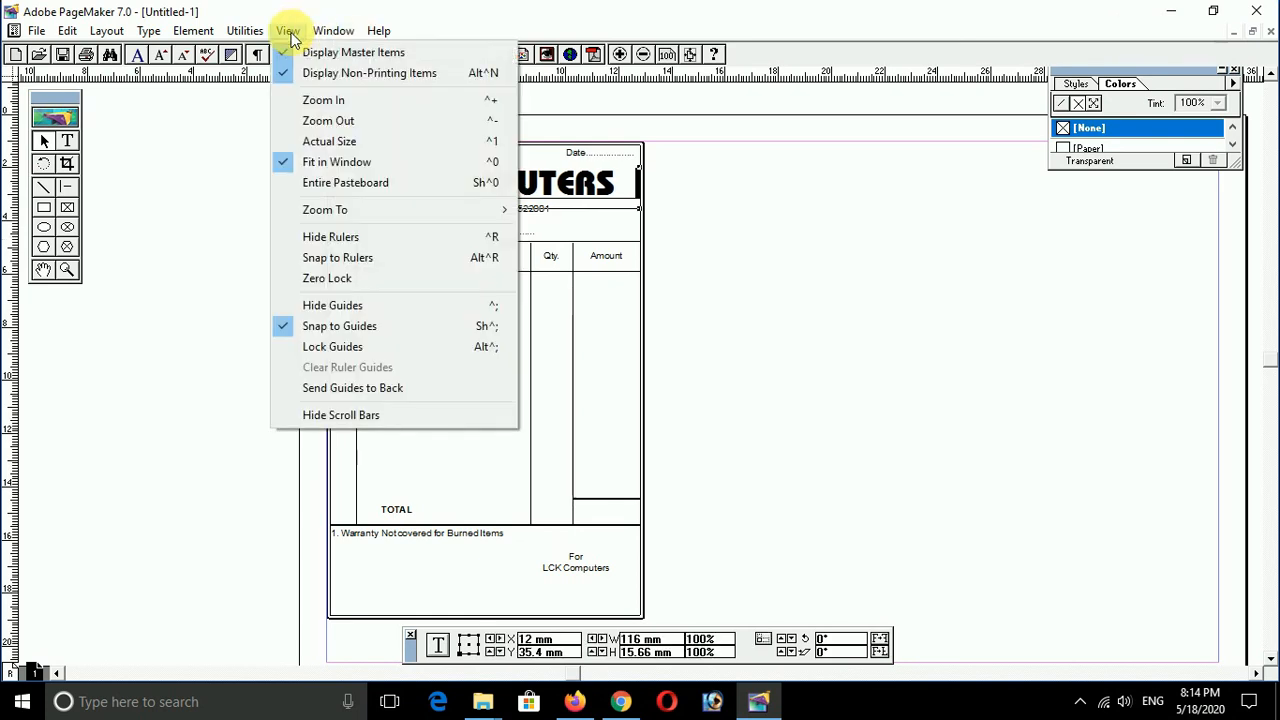
left_click(281, 334)
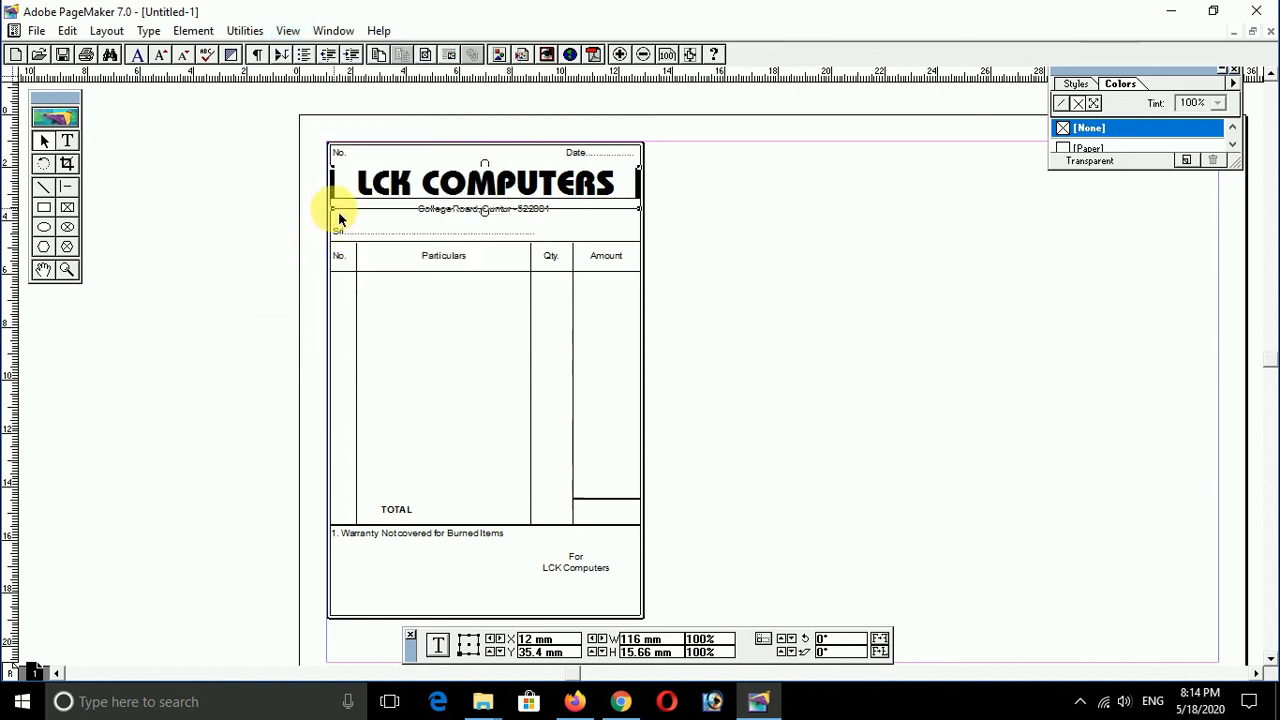
left_click_drag(343, 240, 342, 254)
left_click_drag(643, 214, 646, 213)
left_click(690, 245)
- Set the LCK COMPUTERS heading's horizontal character width to 110%
double_click(612, 192)
triple_click(612, 192)
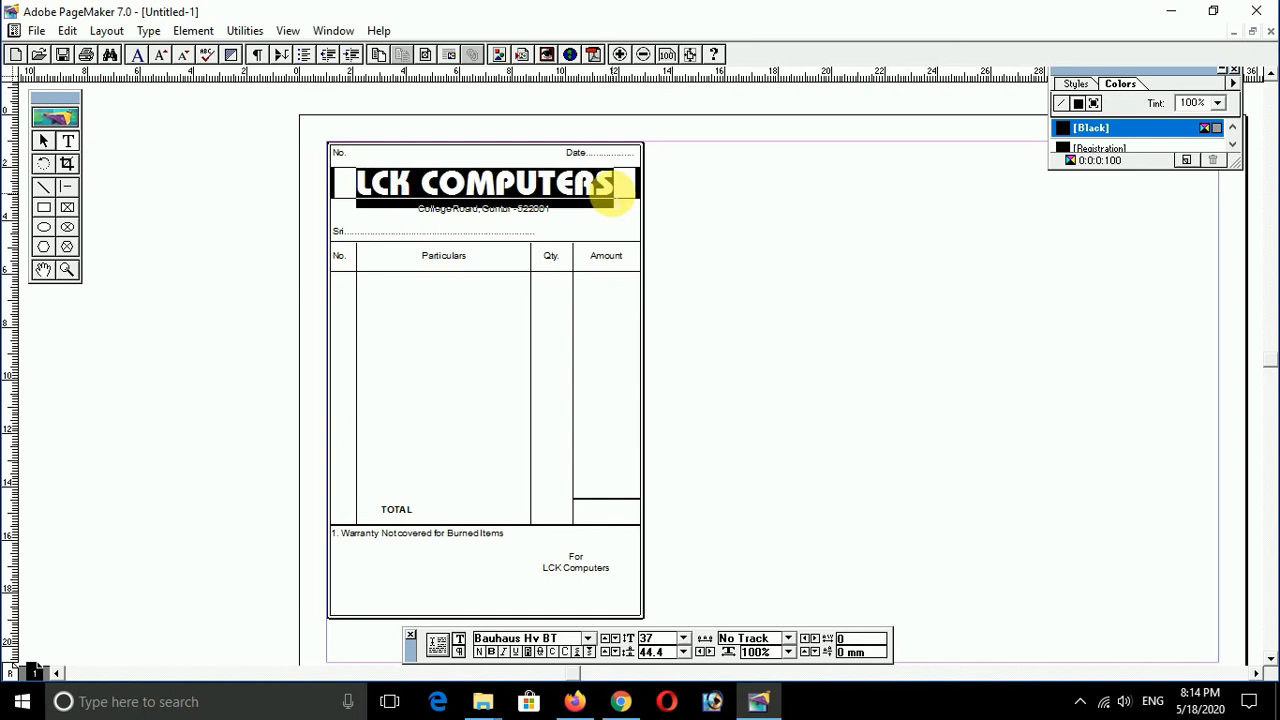
key("ctrl+grave")
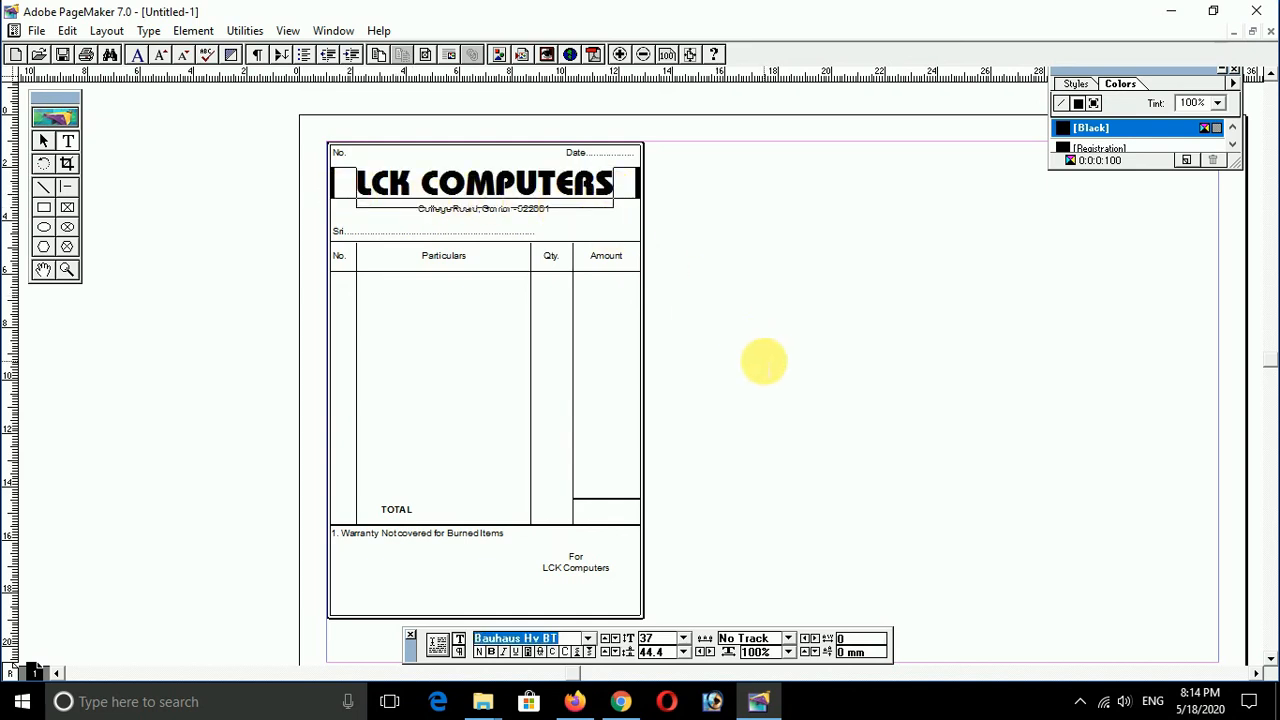
left_click(789, 652)
left_click(789, 652)
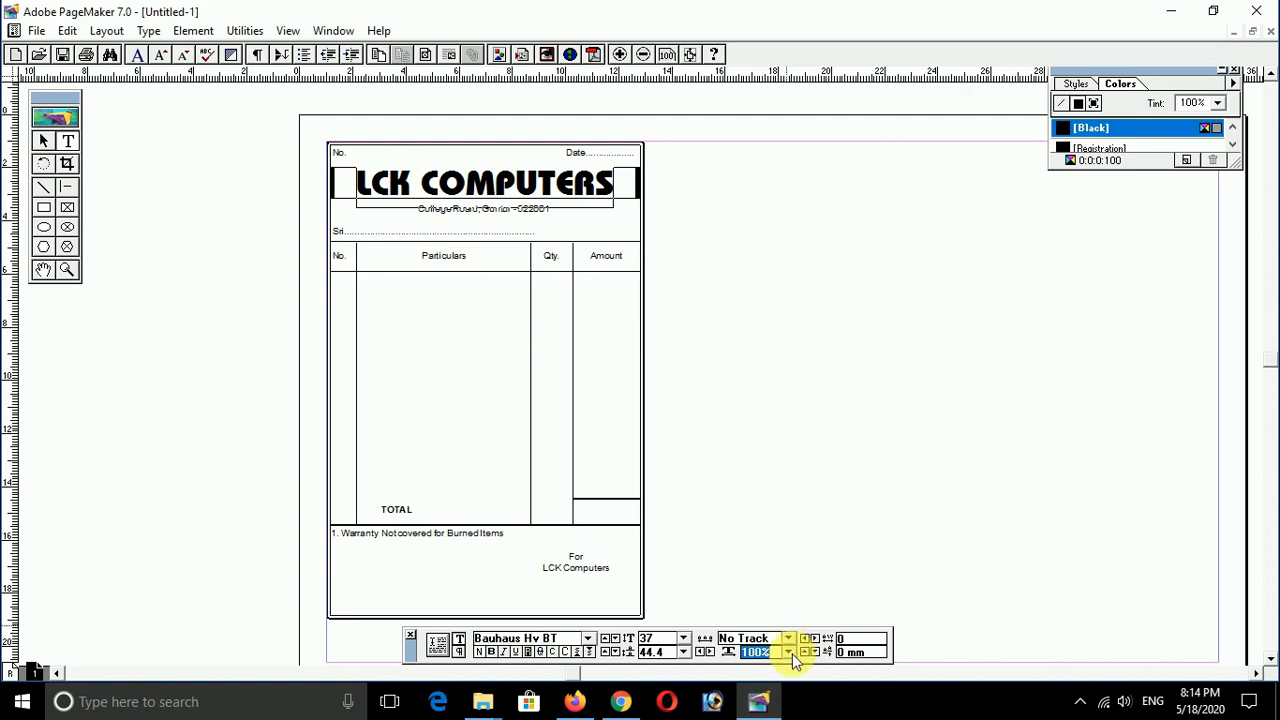
left_click(789, 652)
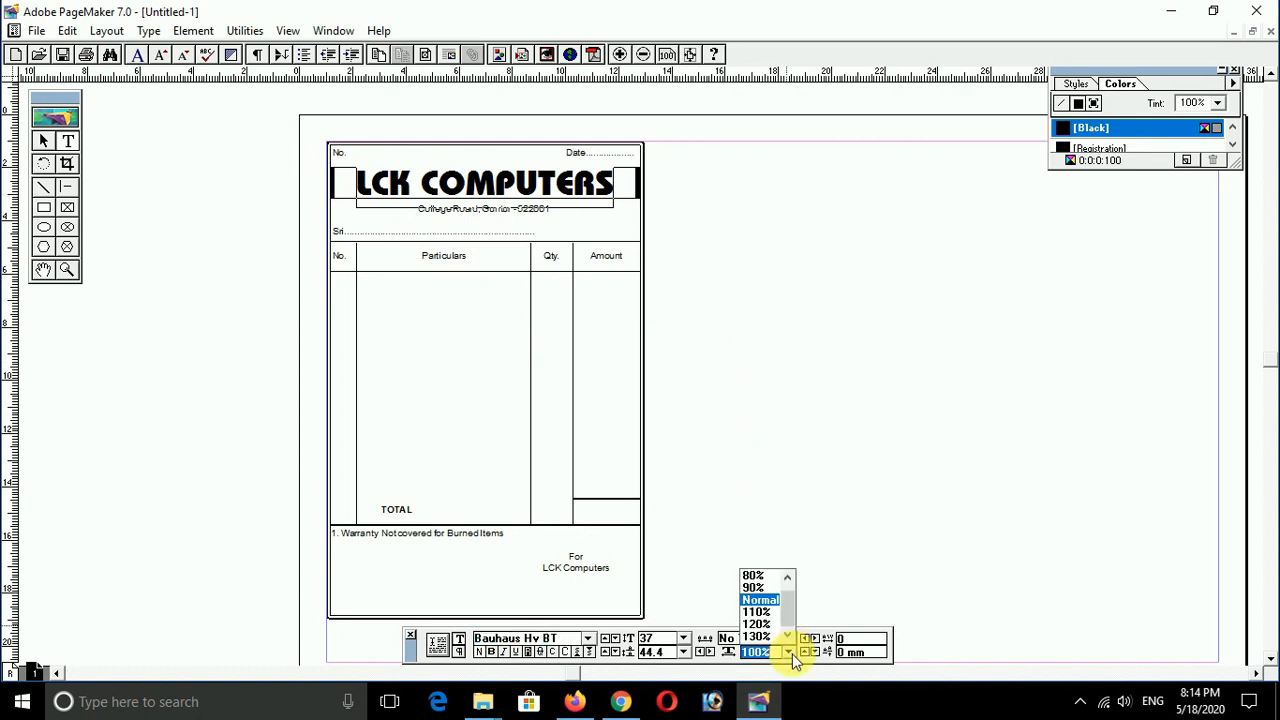
left_click(757, 612)
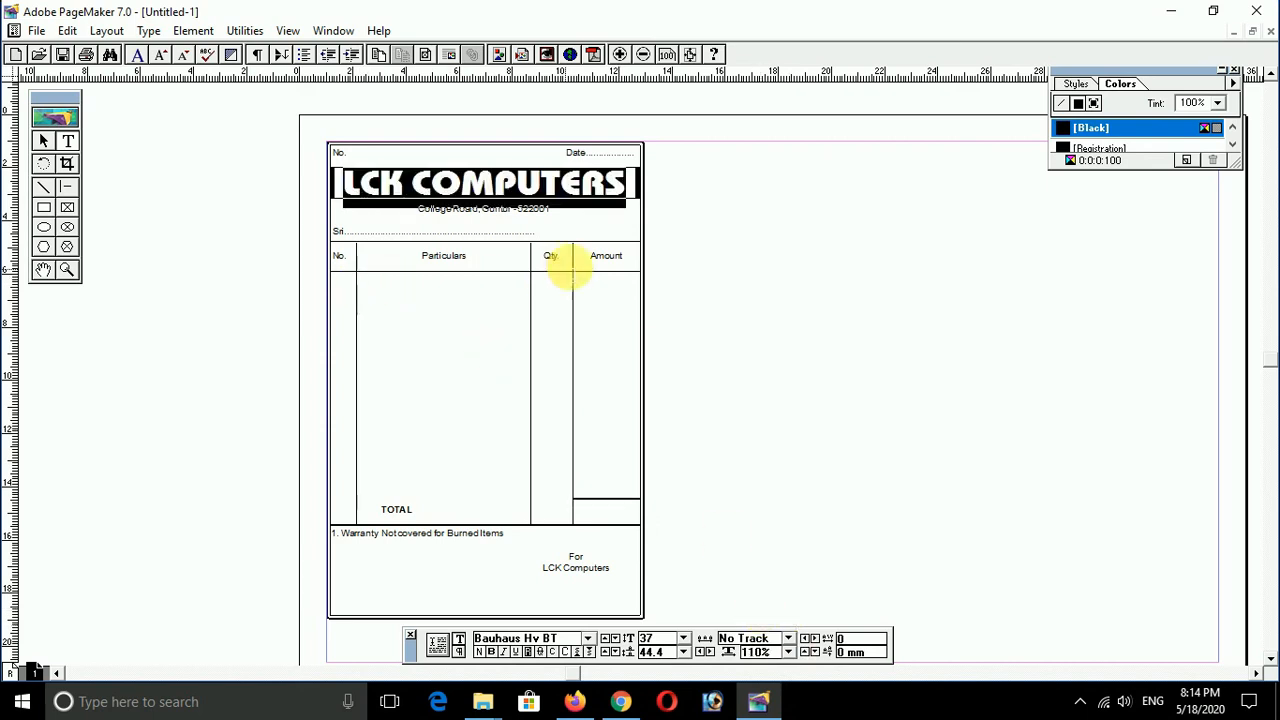
left_click(709, 260)
- Set the address line's font size to 11 points and enlarge the text of the No. and Date line
left_click(491, 208)
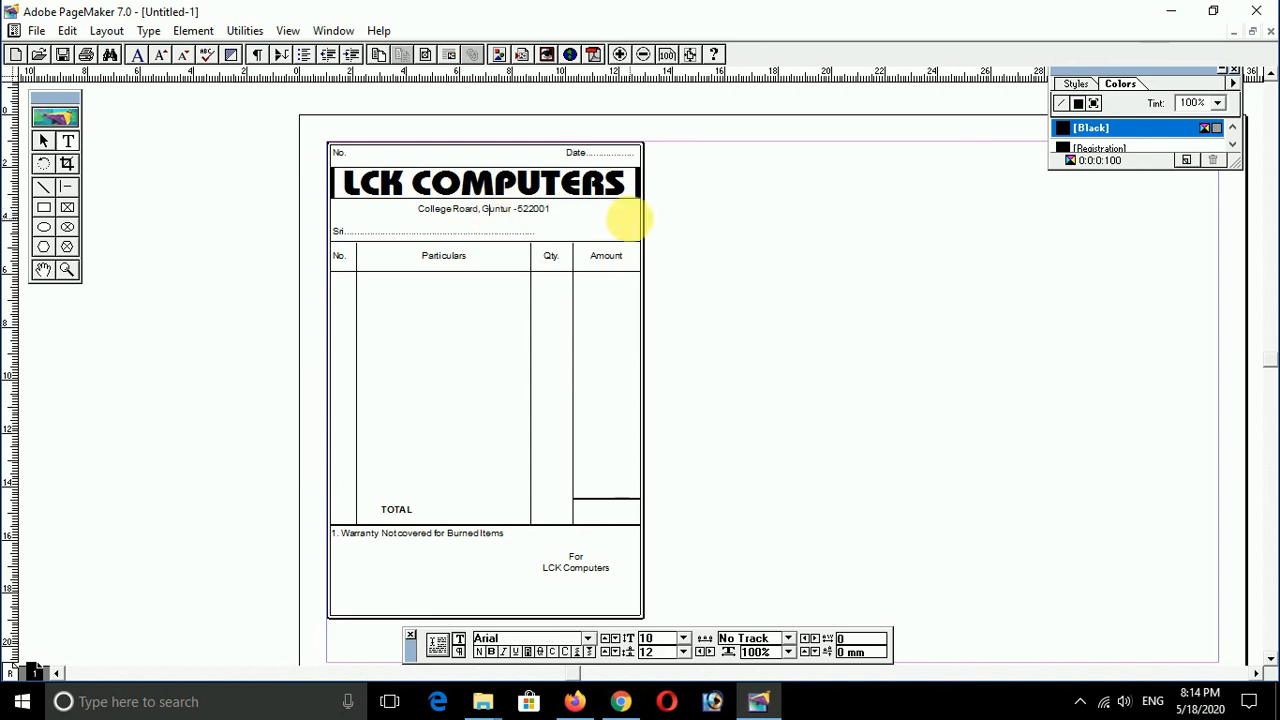
key("ctrl+a")
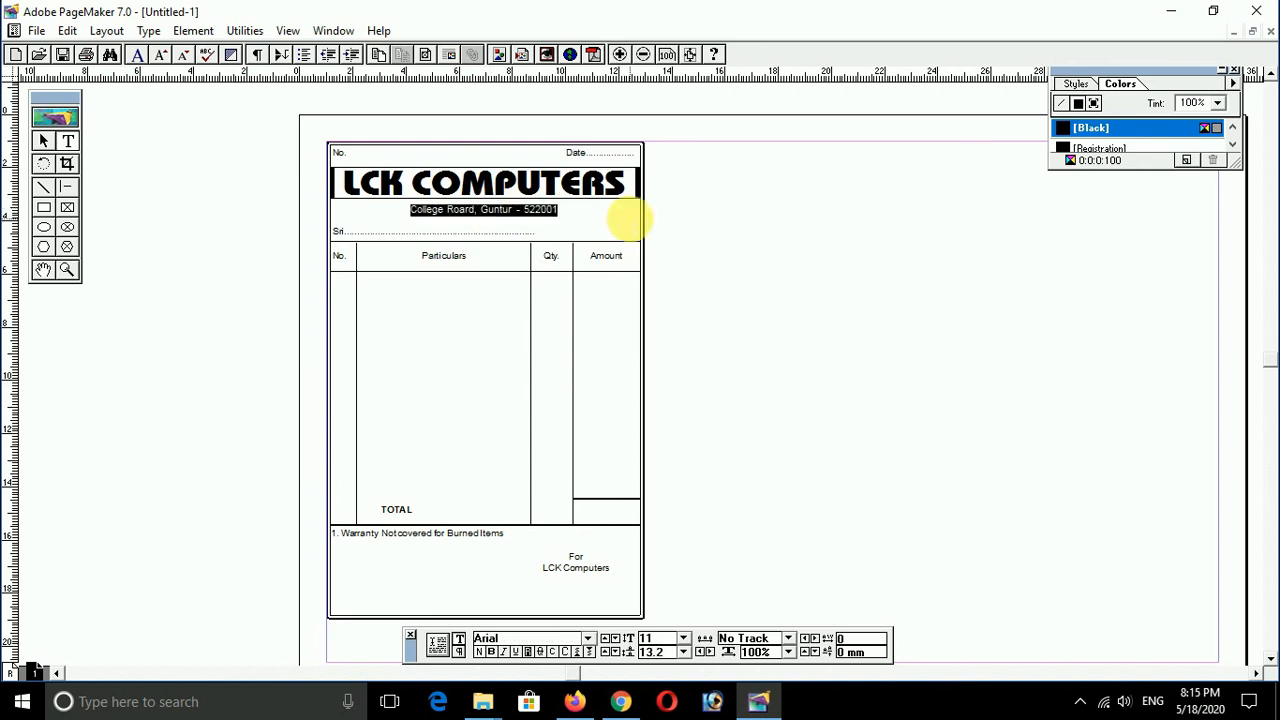
left_click(573, 154)
key("ctrl+a")
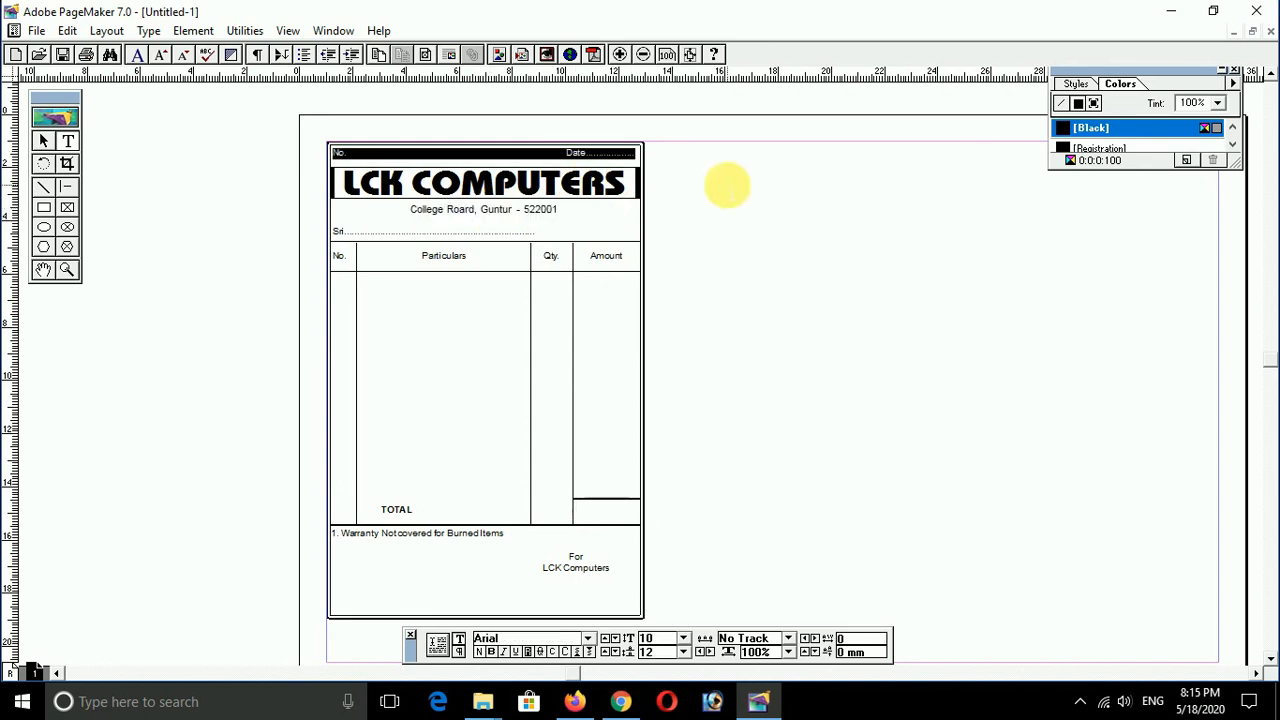
- Widen the No. and Date line's text block to the right inner edge of the frame
key("ctrl+space")
left_click(630, 164)
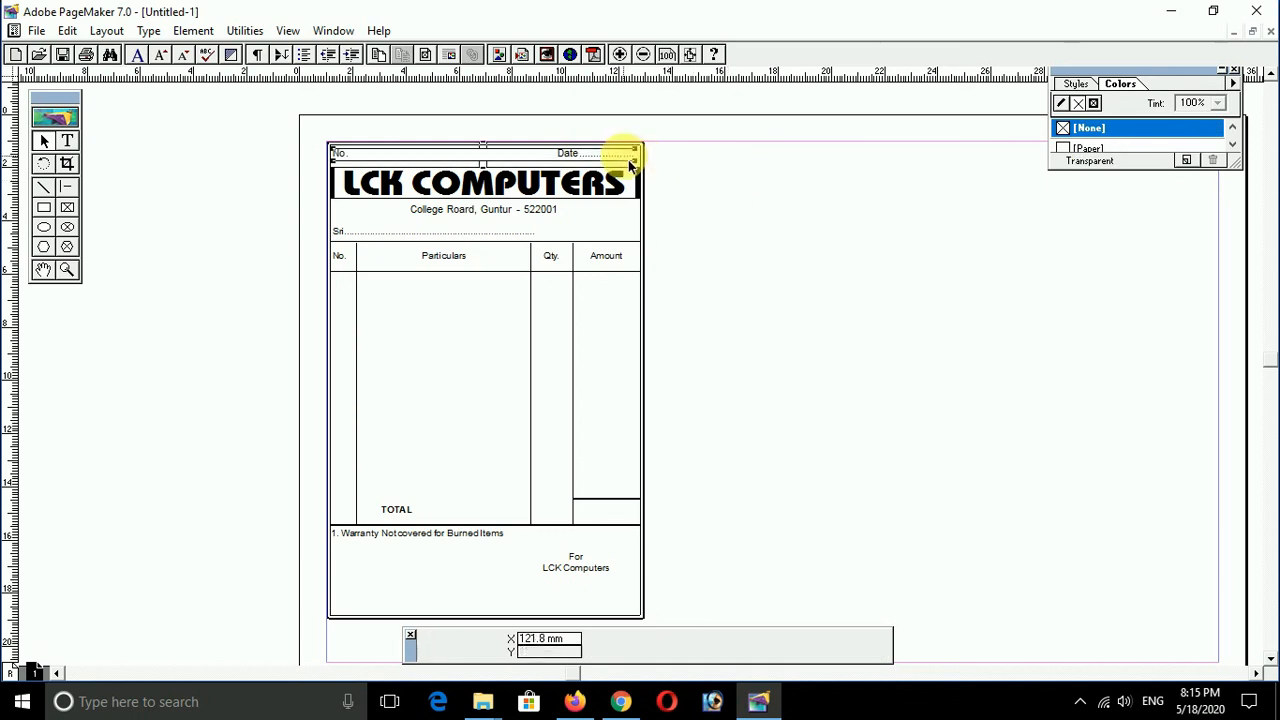
left_click_drag(638, 163, 645, 178)
- Widen the address and Sri text blocks to the frame's right inner edge and extend the Sri line's dots across the bill
left_click(553, 215)
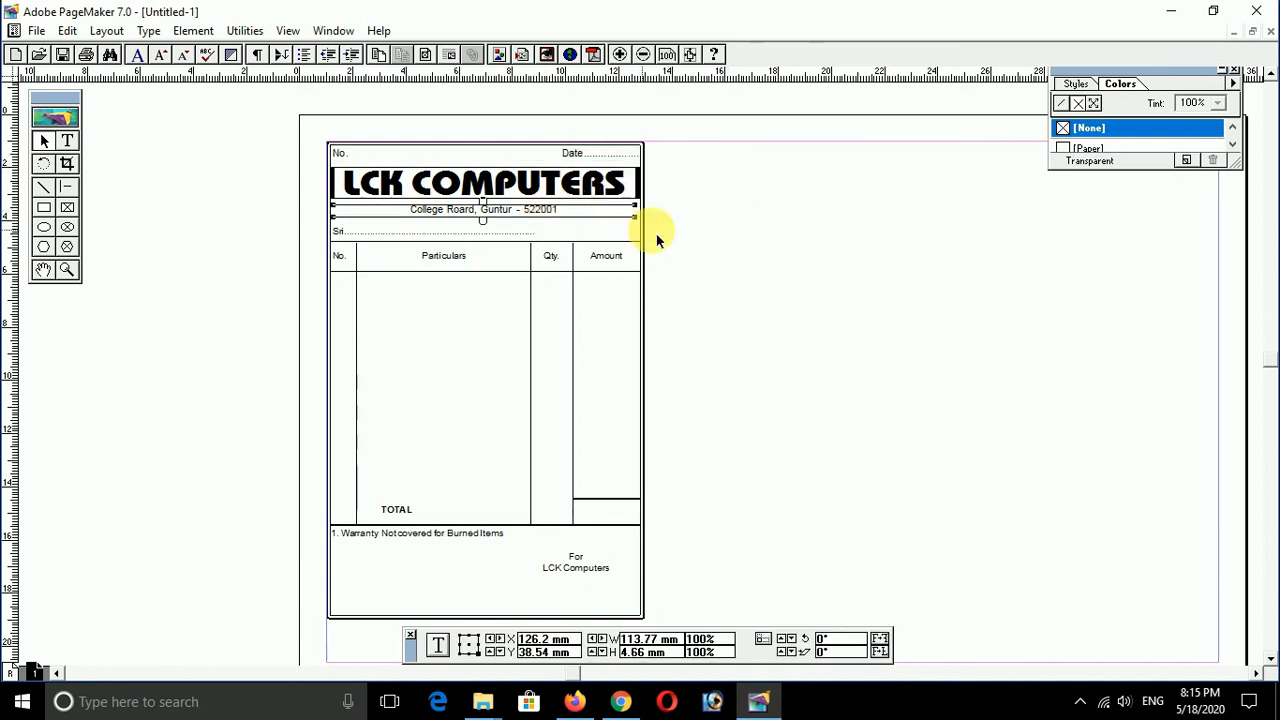
left_click_drag(648, 241, 651, 243)
left_click(555, 238)
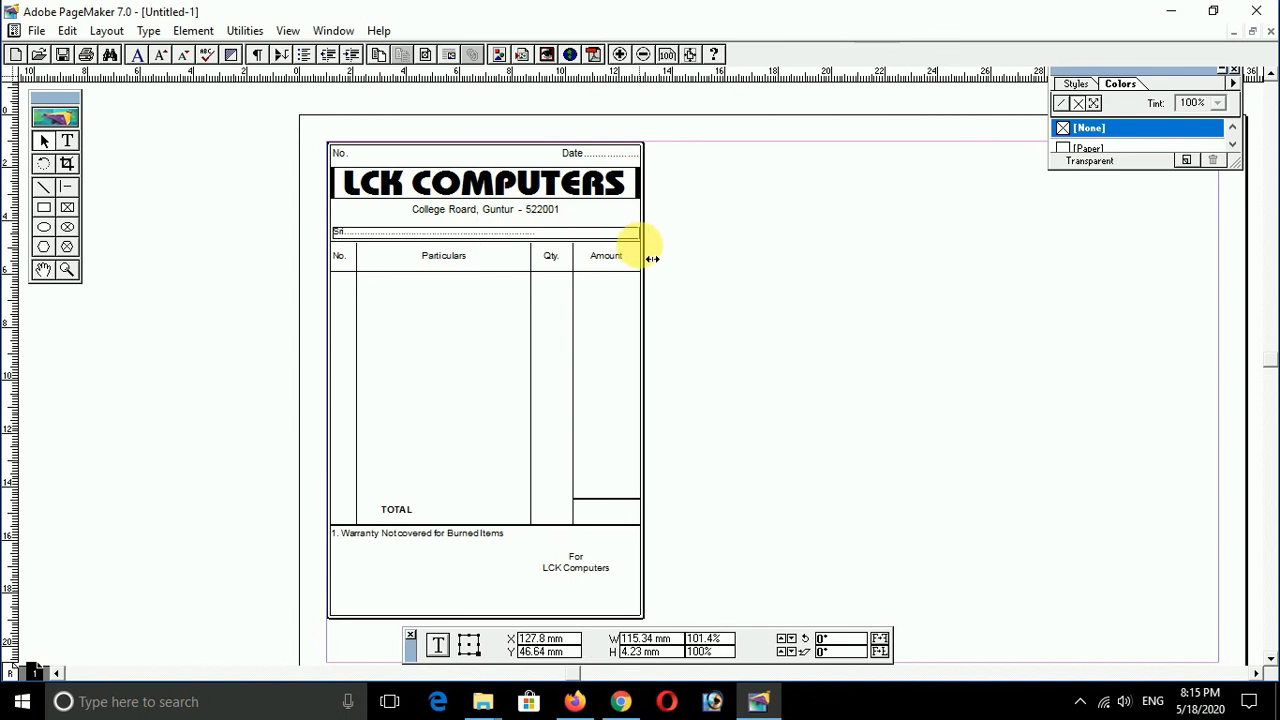
double_click(563, 230)
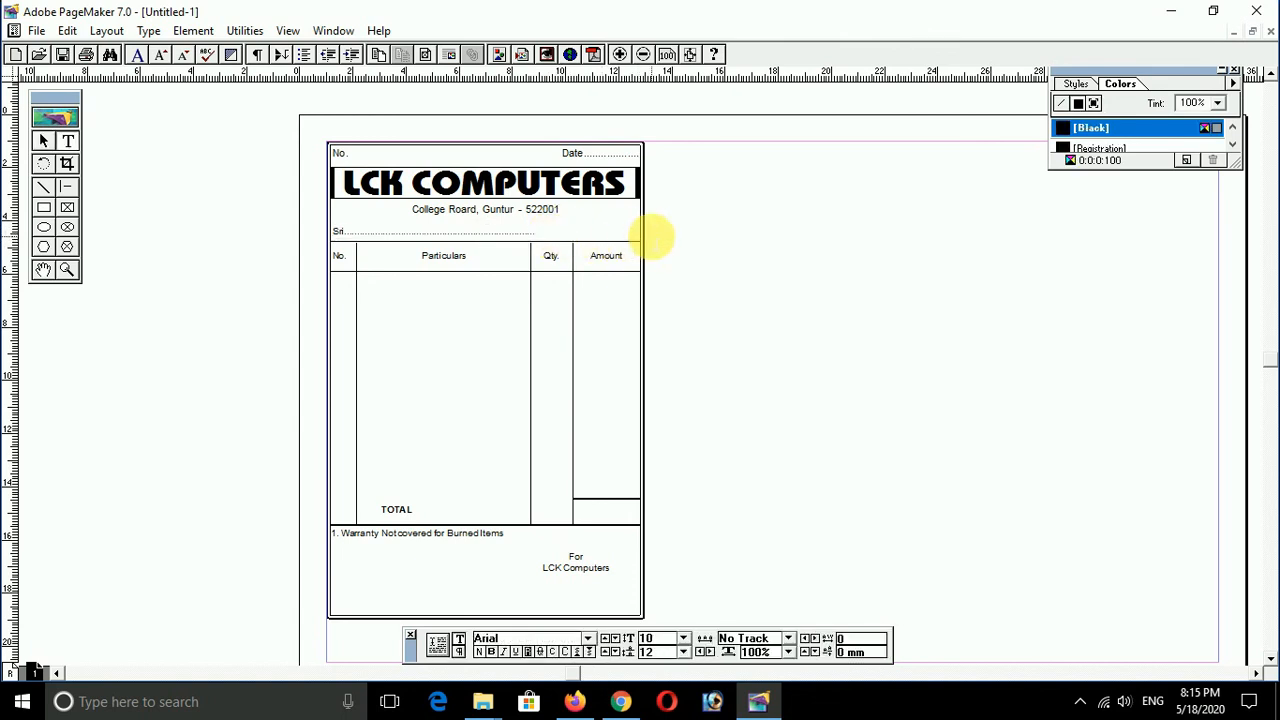
type("............................................")
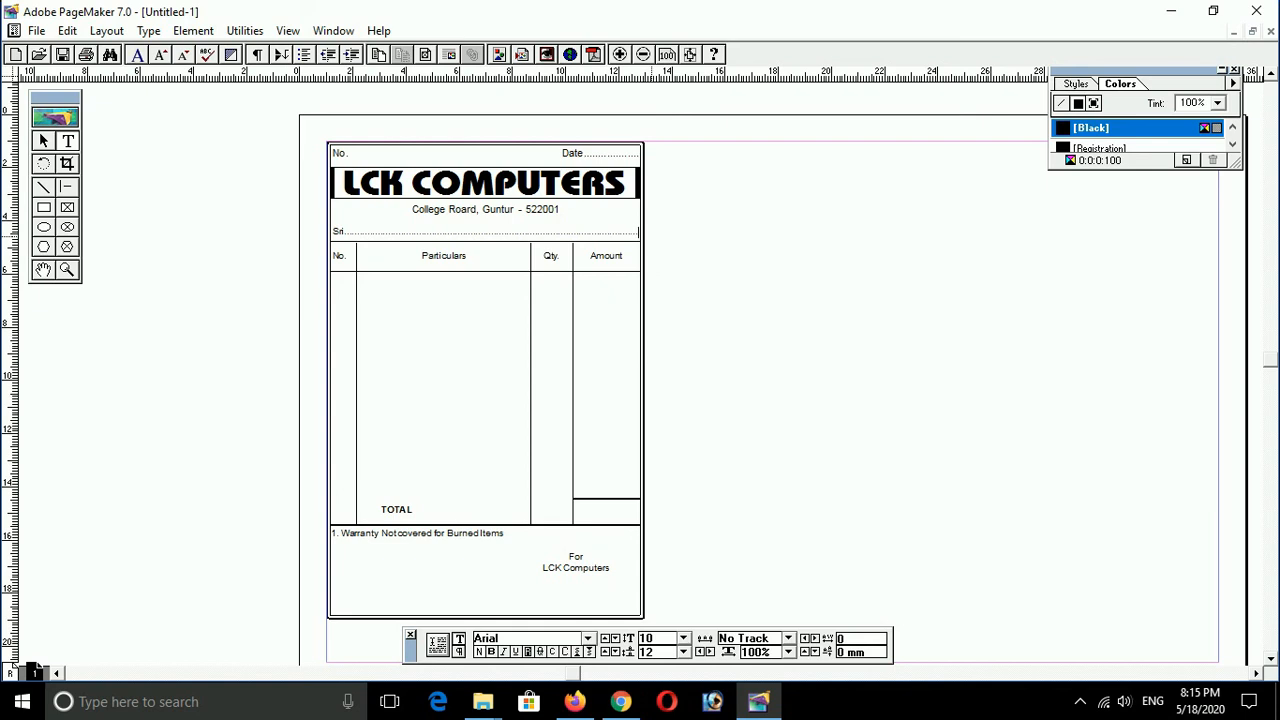
- Set the font size of the table headings Particulars, No., Qty. and Amount to 11 points
left_click(422, 258)
key("ctrl+1")
left_click_drag(667, 392, 497, 295)
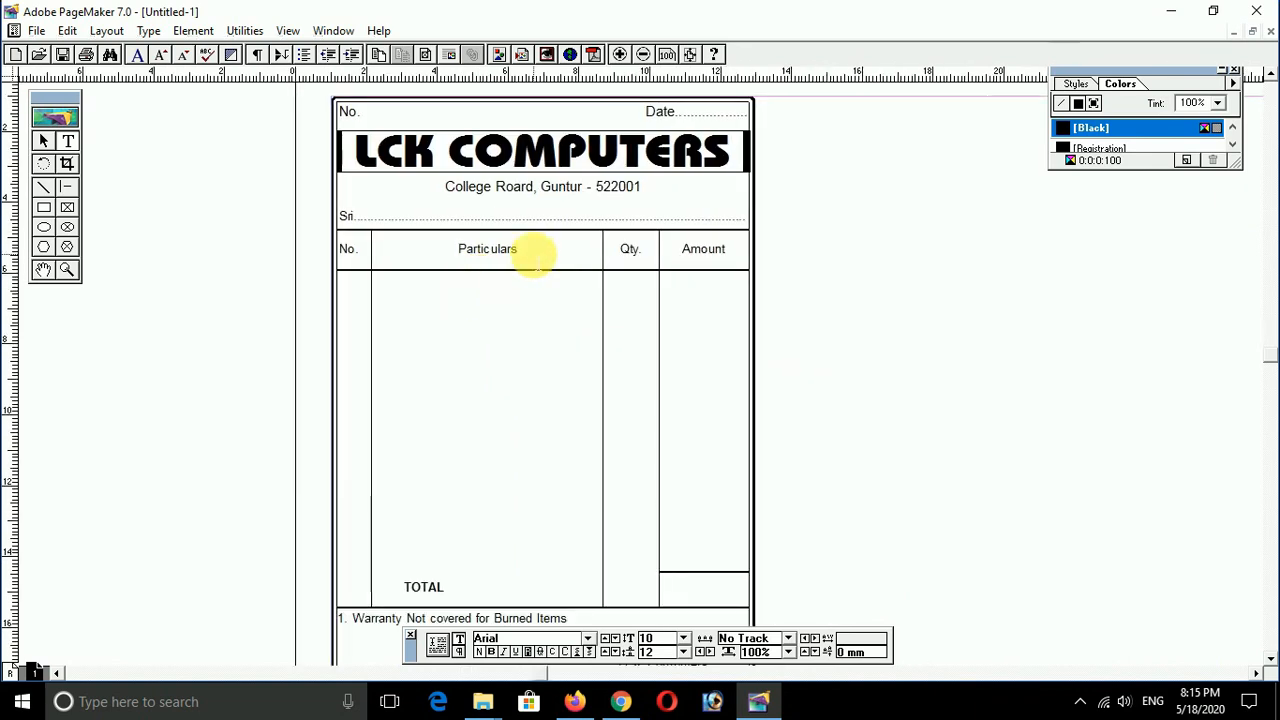
double_click(538, 258)
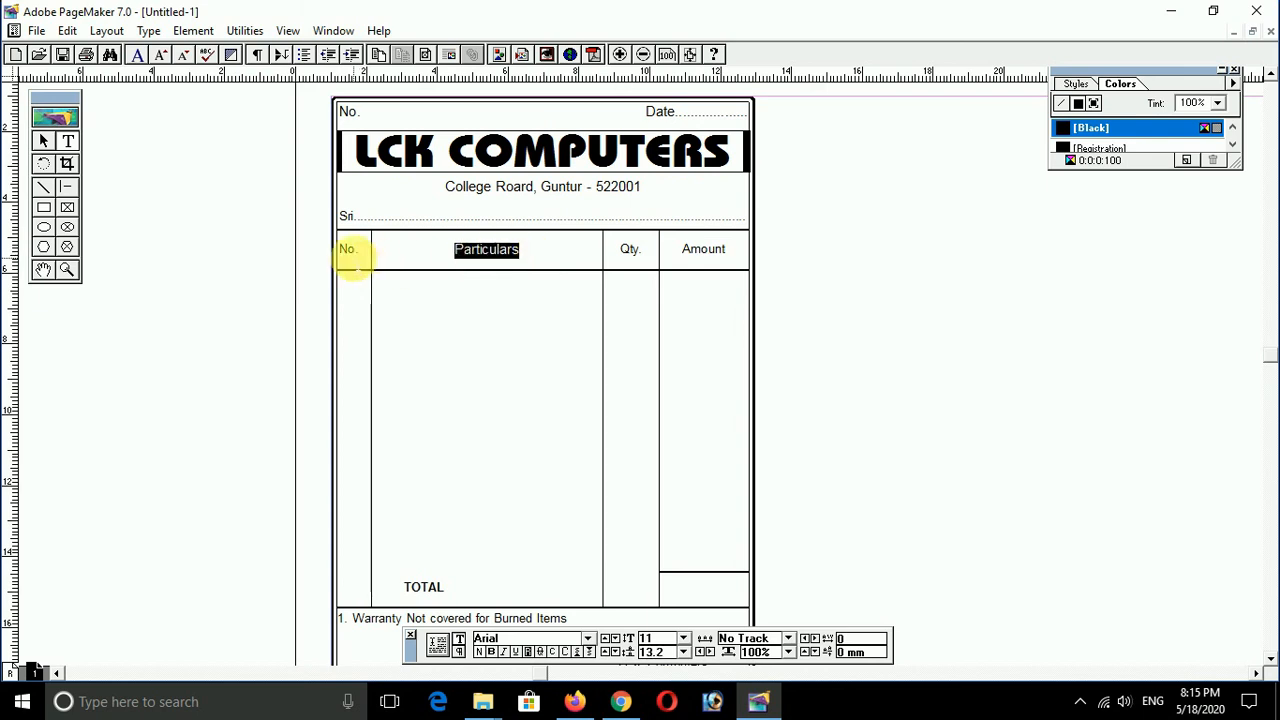
left_click(356, 258)
key("shift+Home")
key("ctrl+shift+period")
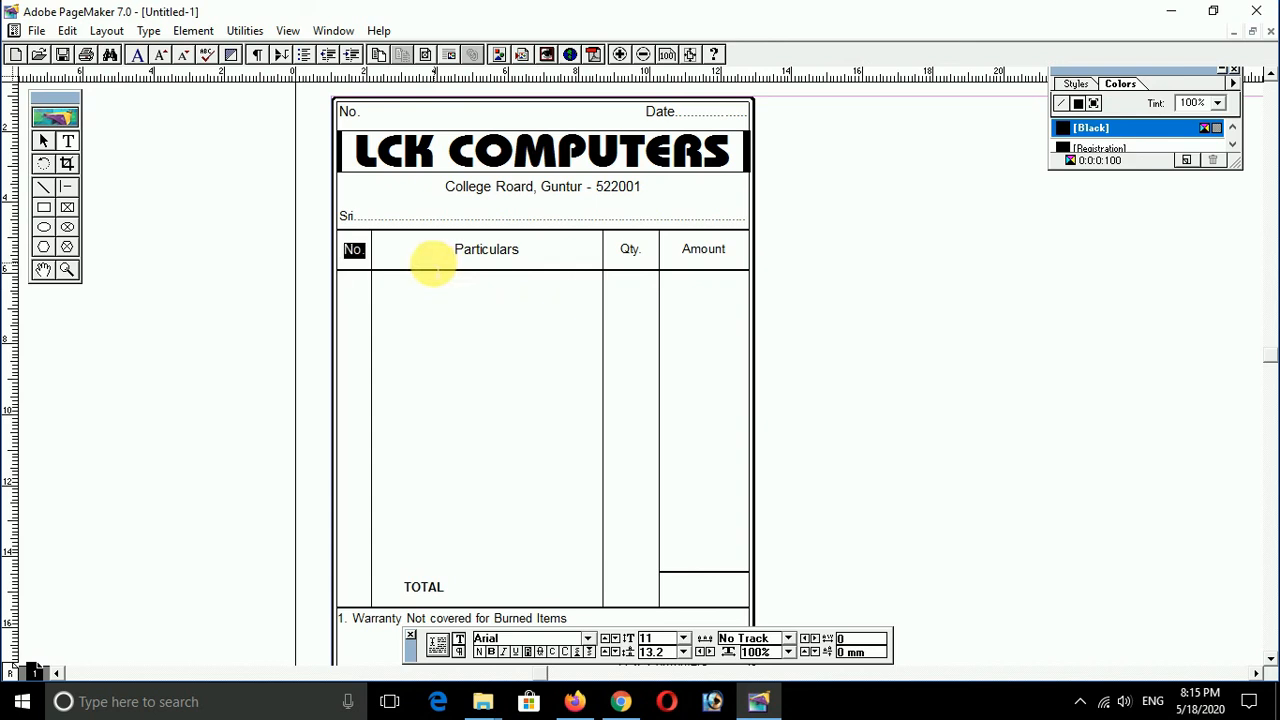
double_click(625, 252)
key("ctrl+shift+period")
double_click(700, 250)
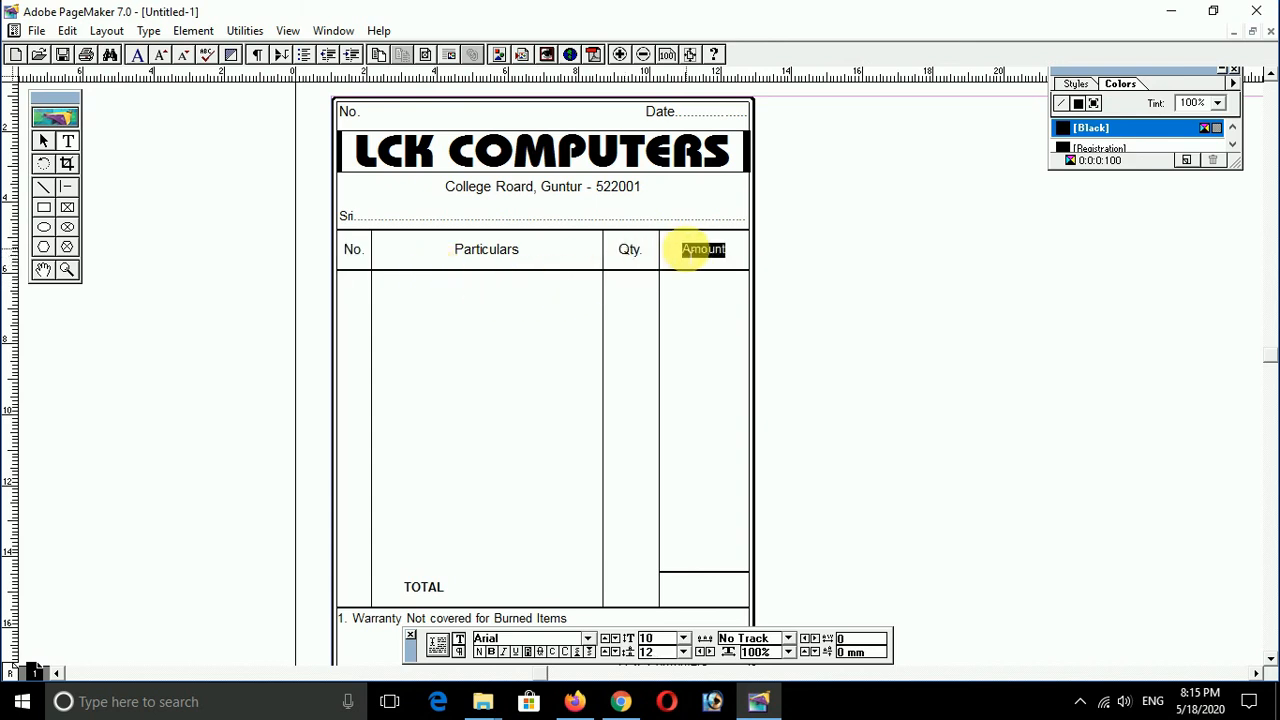
key("ctrl+shift+period")
- Move the For LCK Computers text block down close to the bill frame's lower edge
left_click_drag(608, 394, 613, 246)
scroll(590, 340, "down", 2)
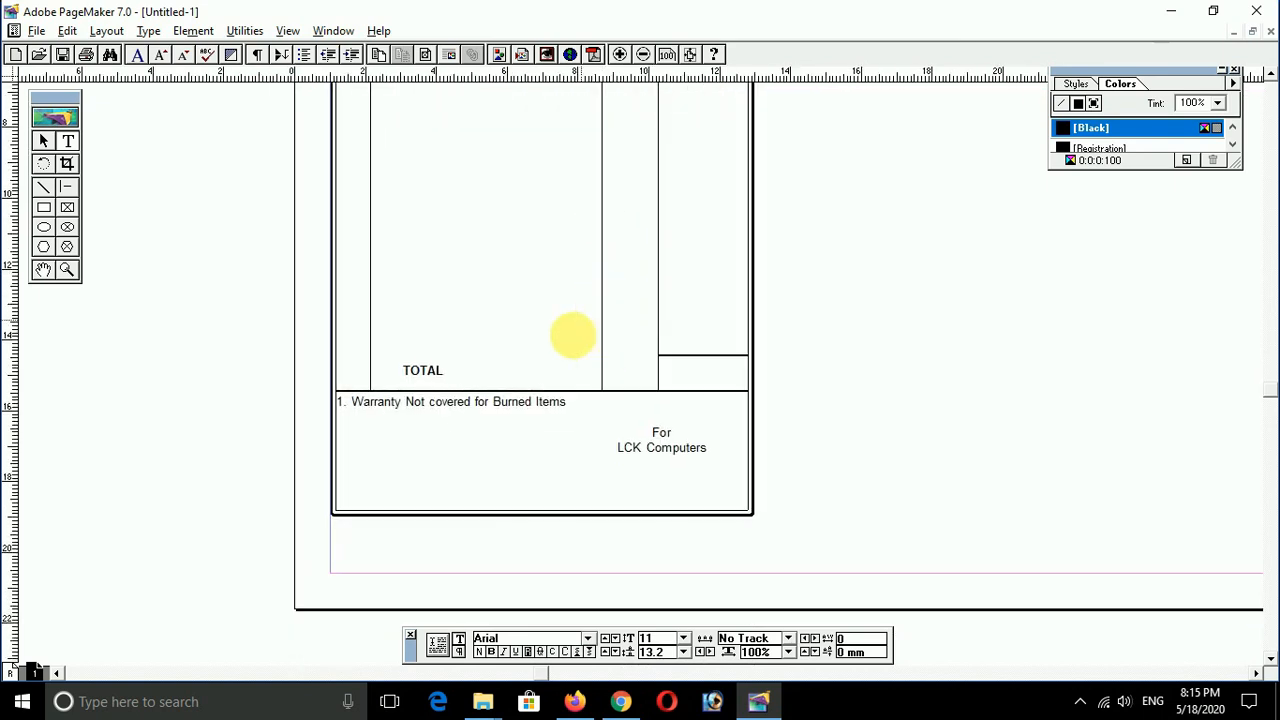
left_click(494, 404)
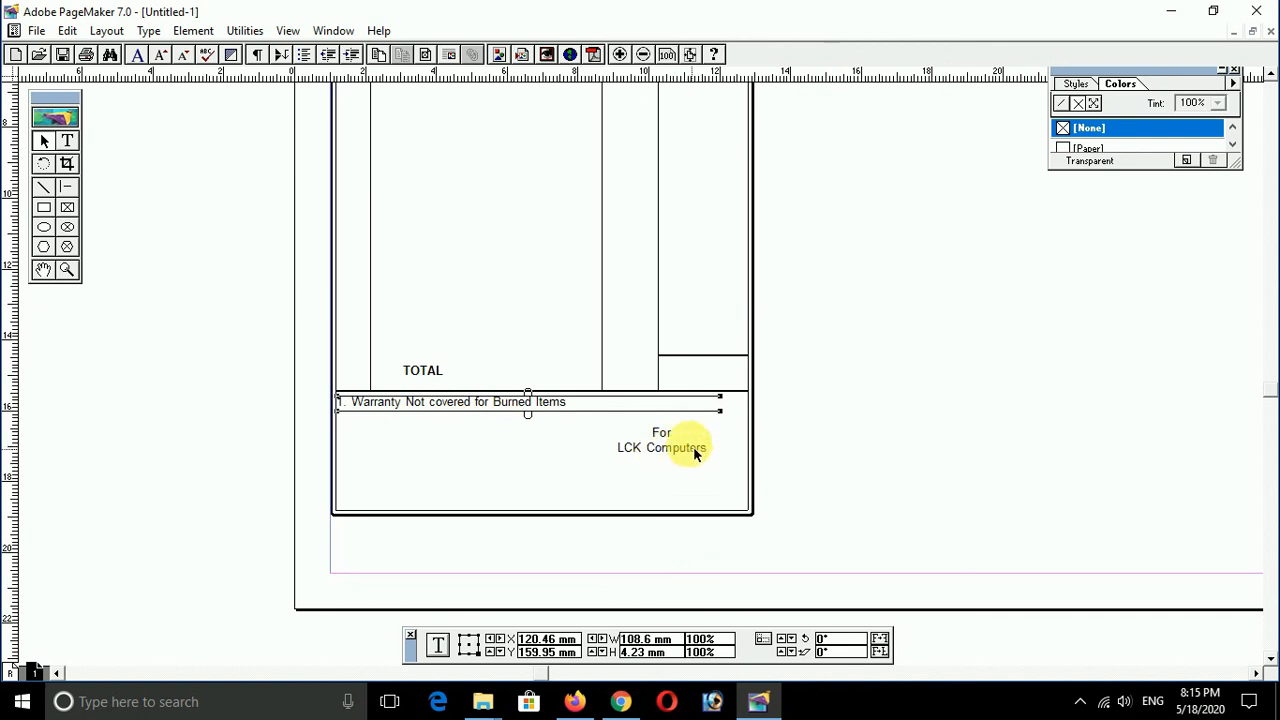
left_click(663, 436)
left_click_drag(677, 449, 680, 496)
- Narrow the warranty note's text block to about 77 mm and shift it 1 mm right and 1 mm down
left_click(555, 413)
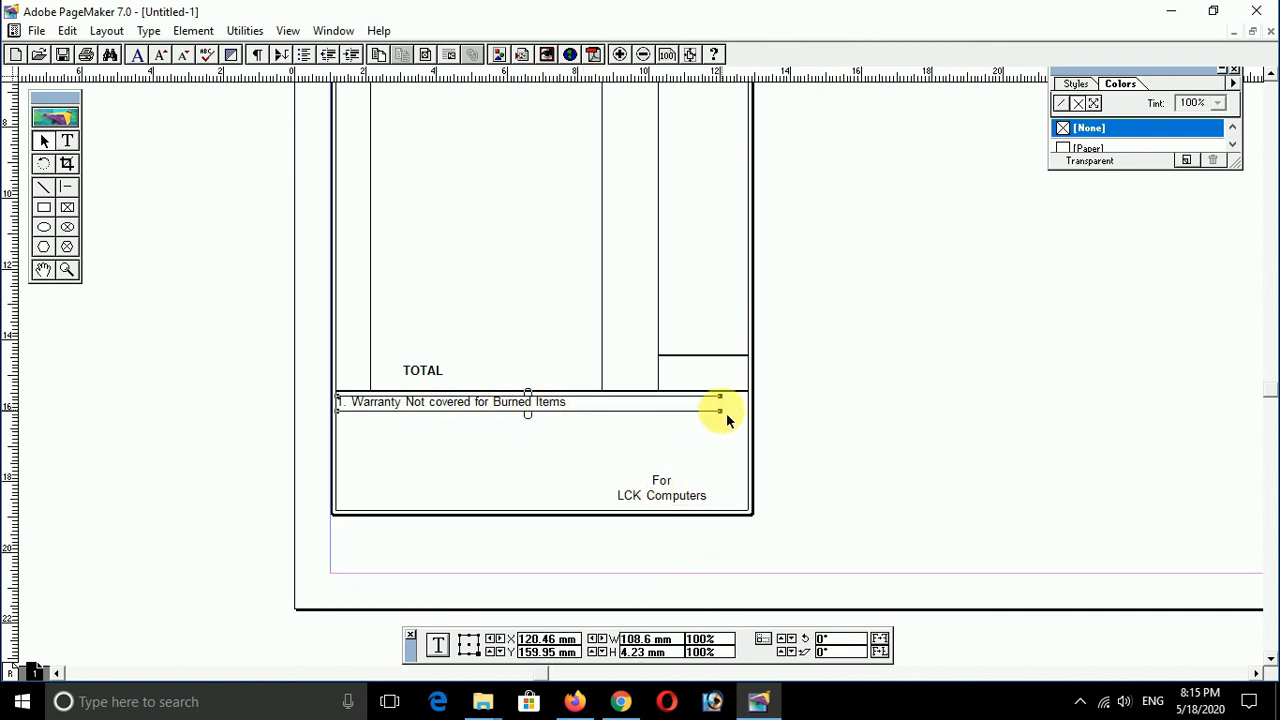
left_click_drag(726, 418, 610, 432)
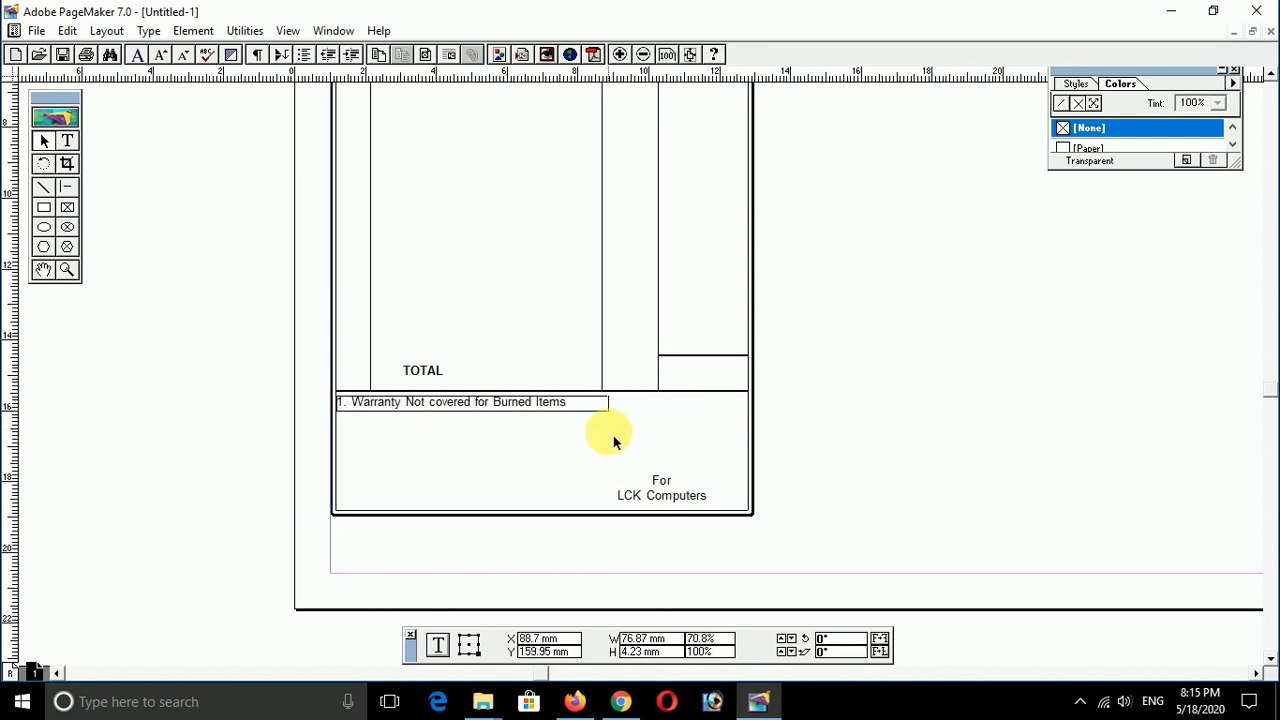
key("Right")
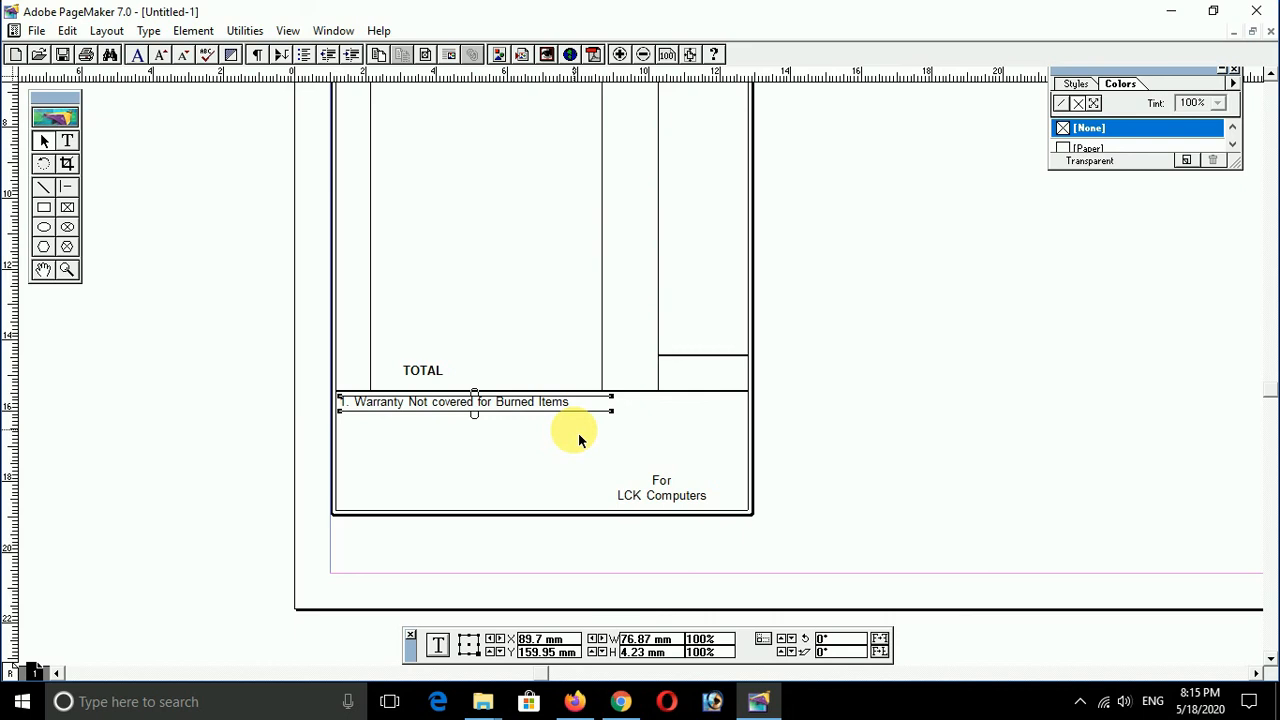
key("Down")
left_click(849, 343)
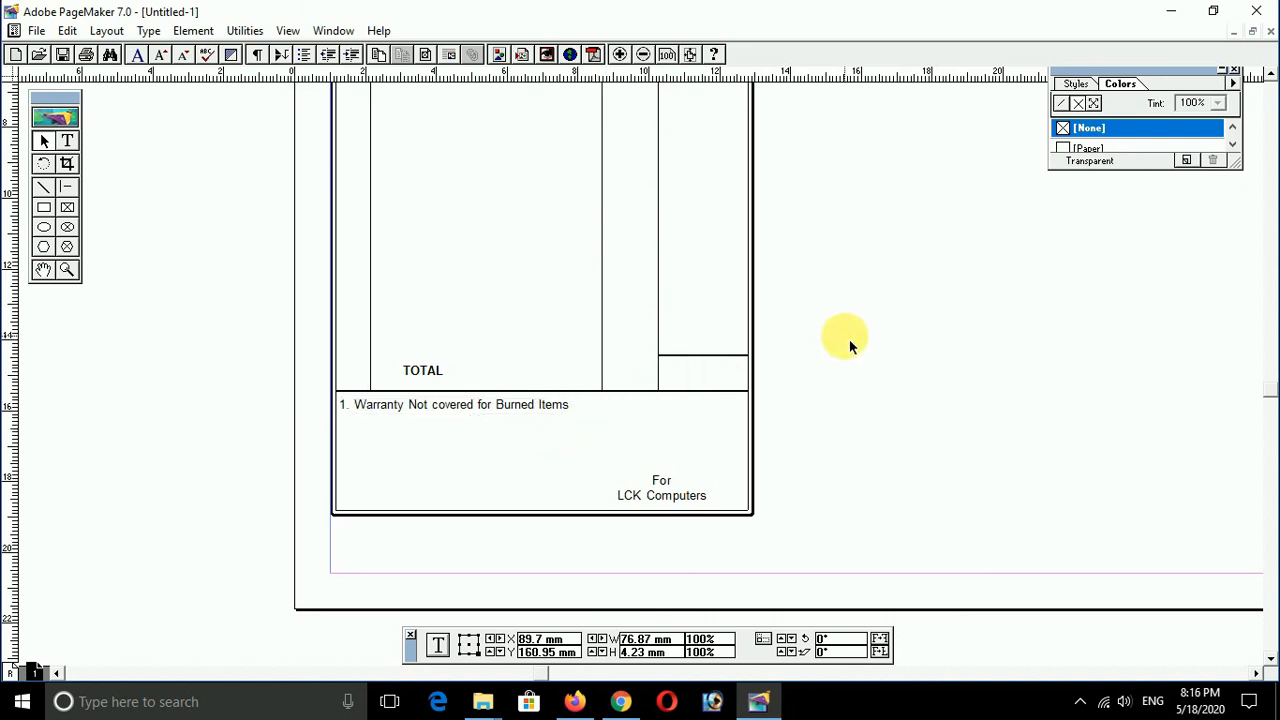
- Duplicate the complete bill once with Paste Multiple, using a 140 mm horizontal and 0 mm vertical offset
key("ctrl+0")
key("ctrl+a")
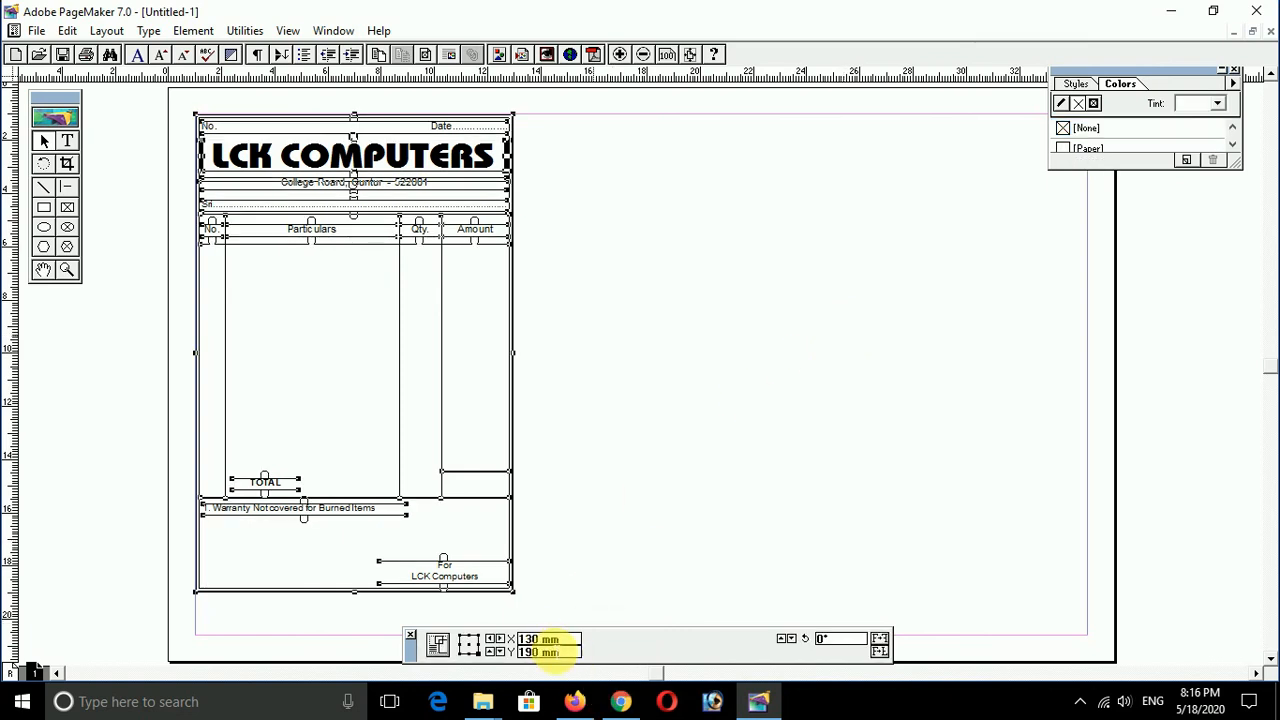
left_click(530, 527)
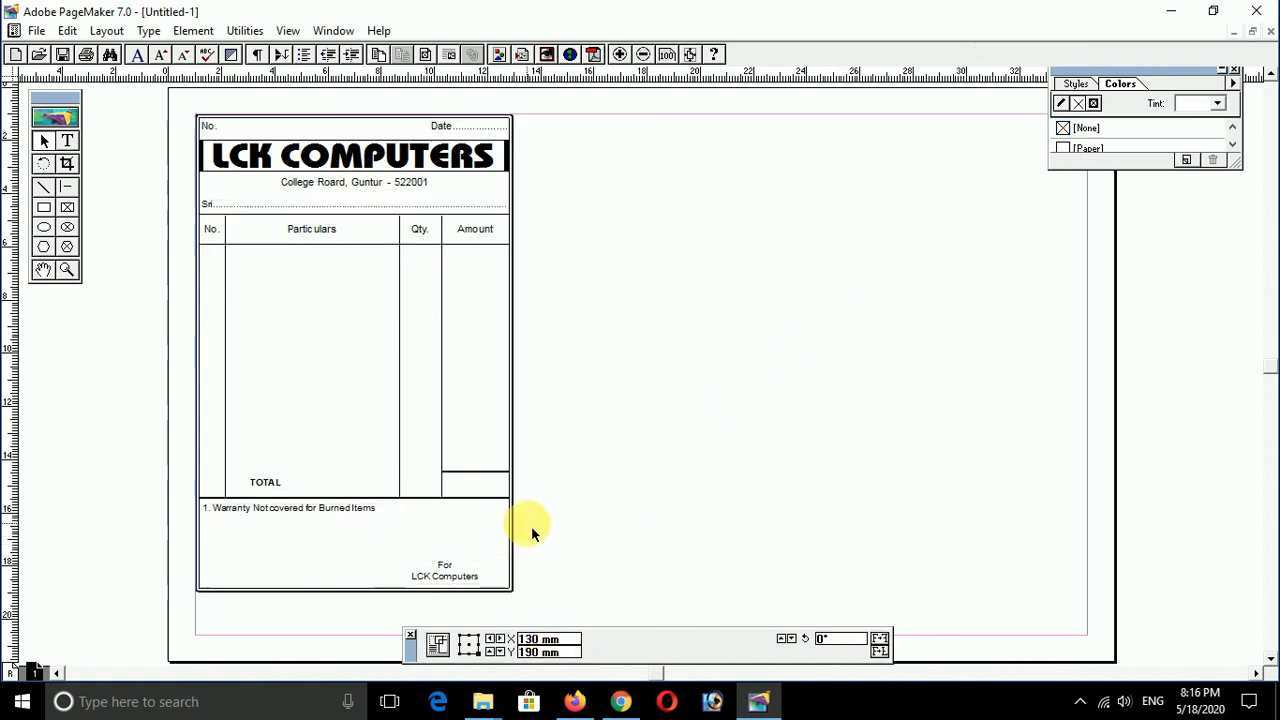
left_click(517, 523)
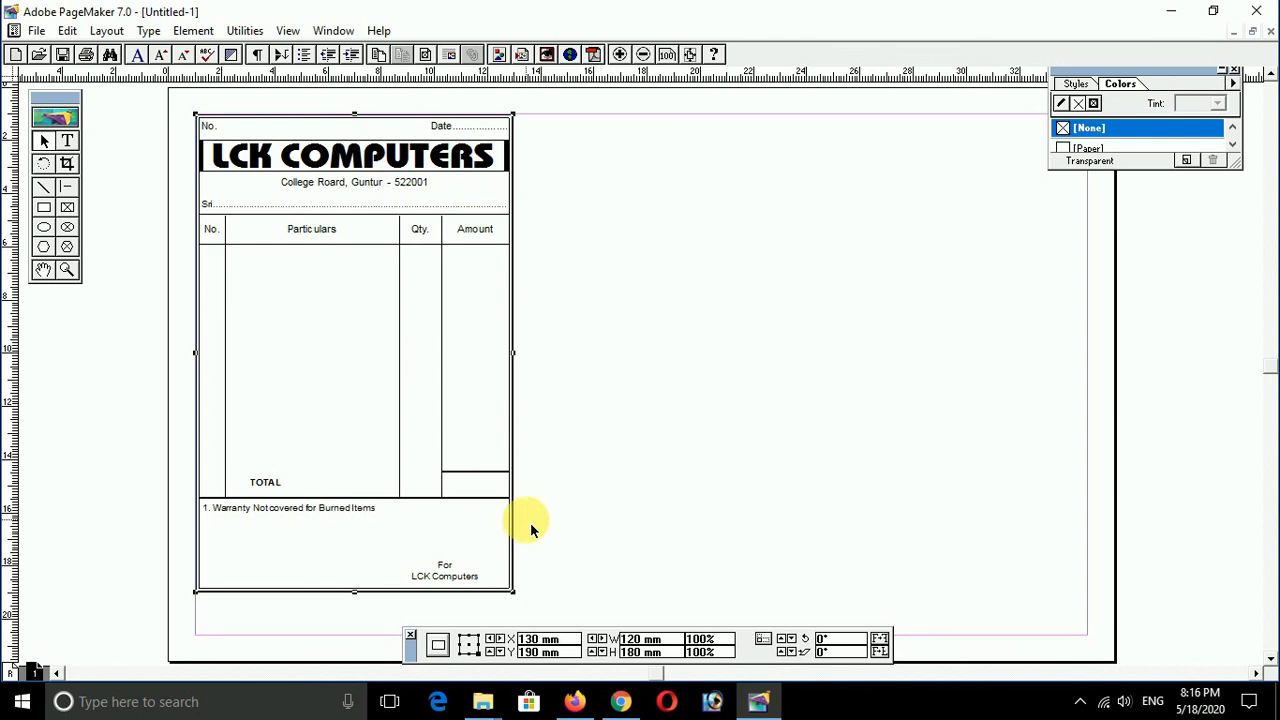
key("ctrl+a")
left_click(67, 30)
left_click(123, 216)
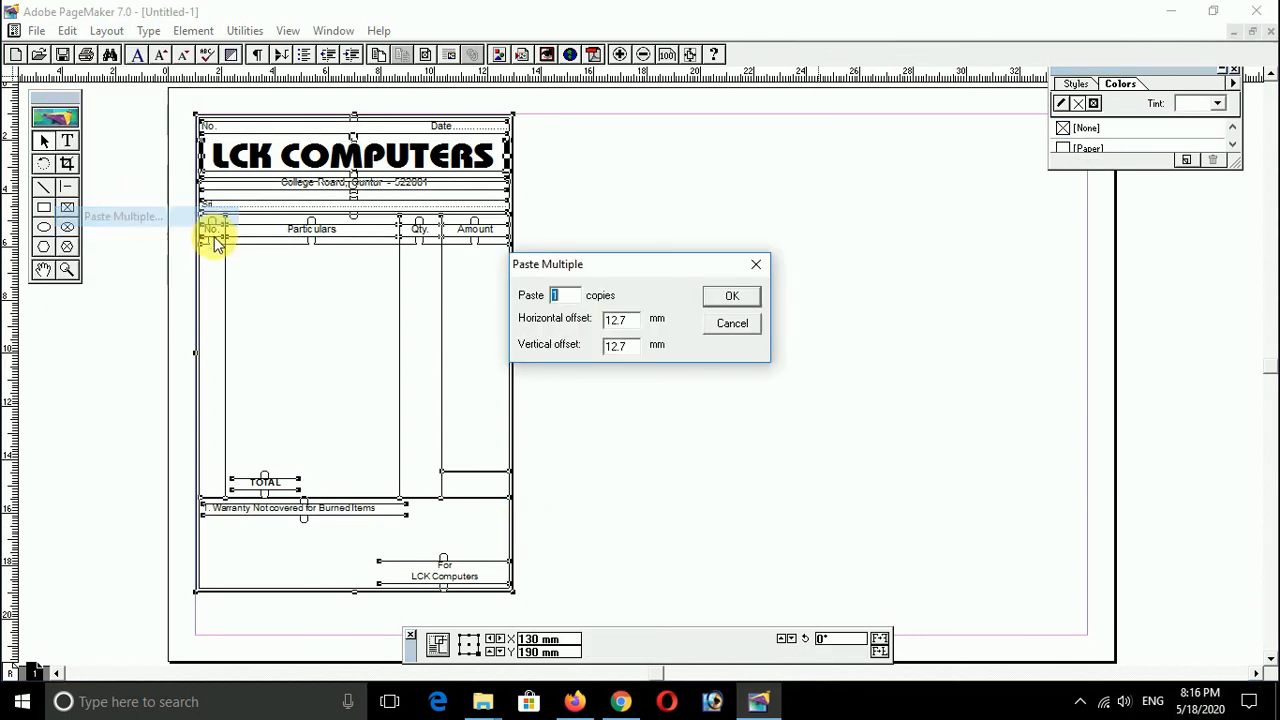
double_click(618, 320)
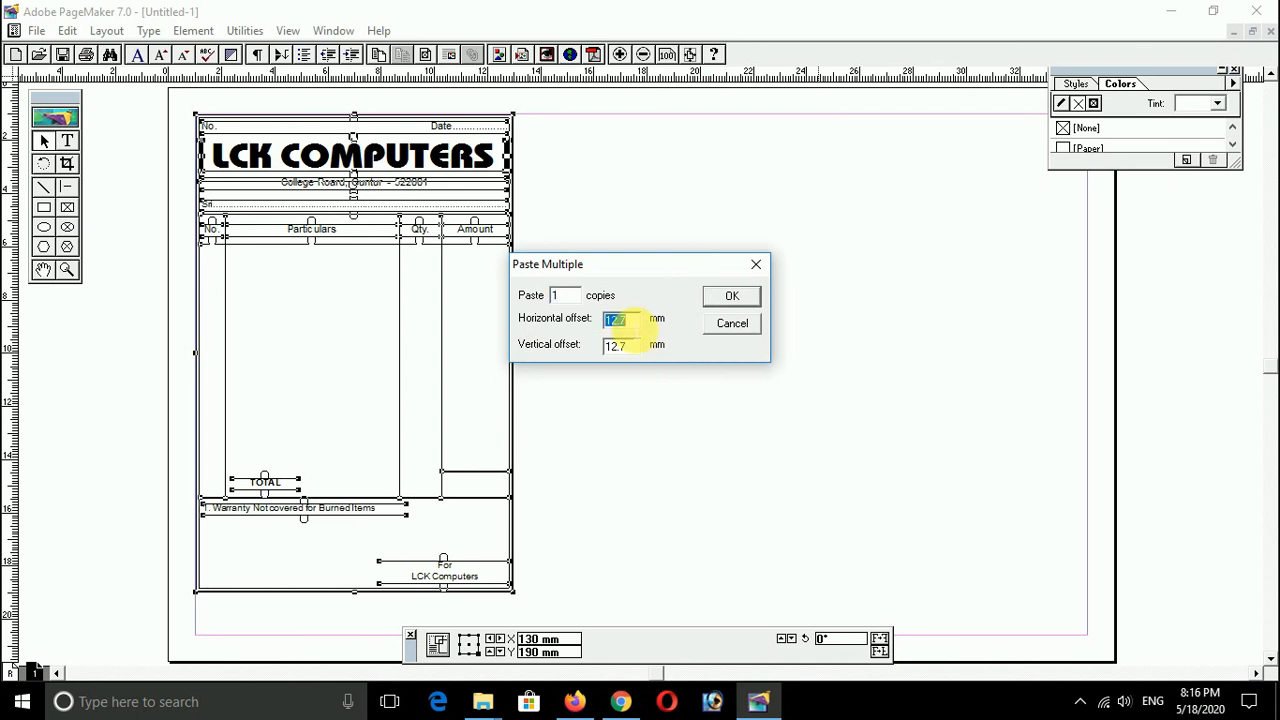
type("14")
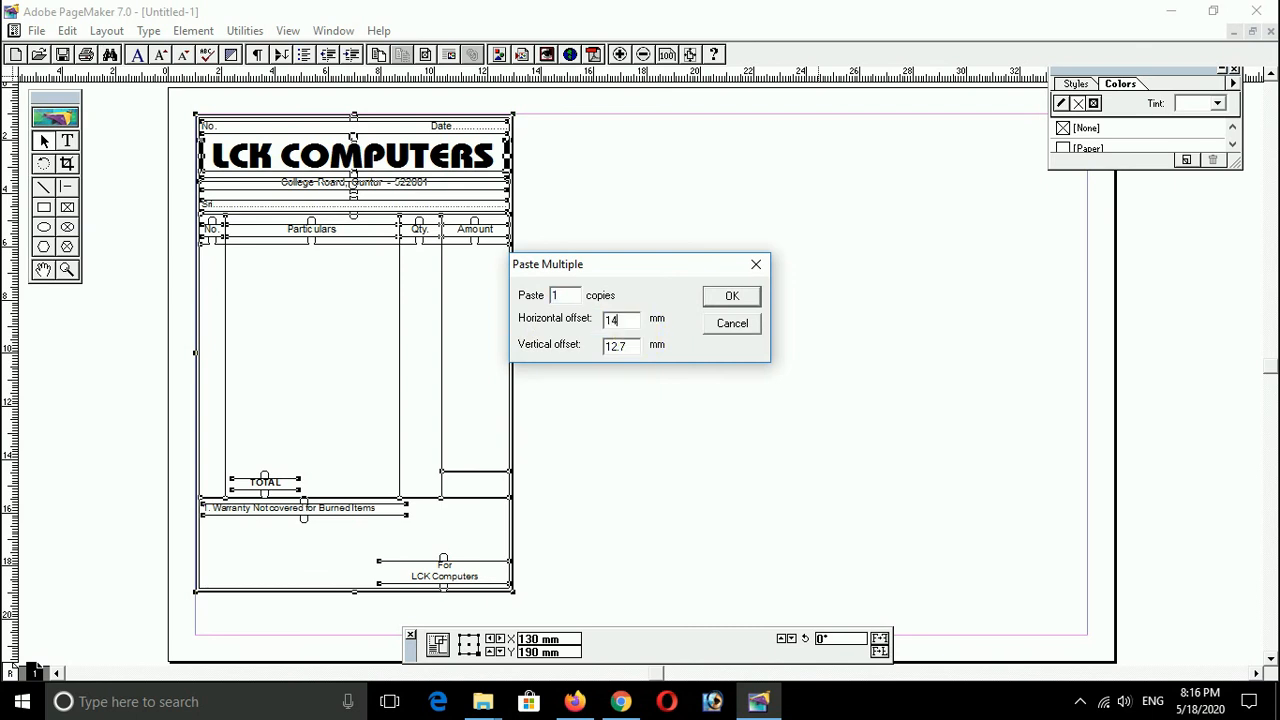
type("0")
key("Tab")
type("0")
key("Return")
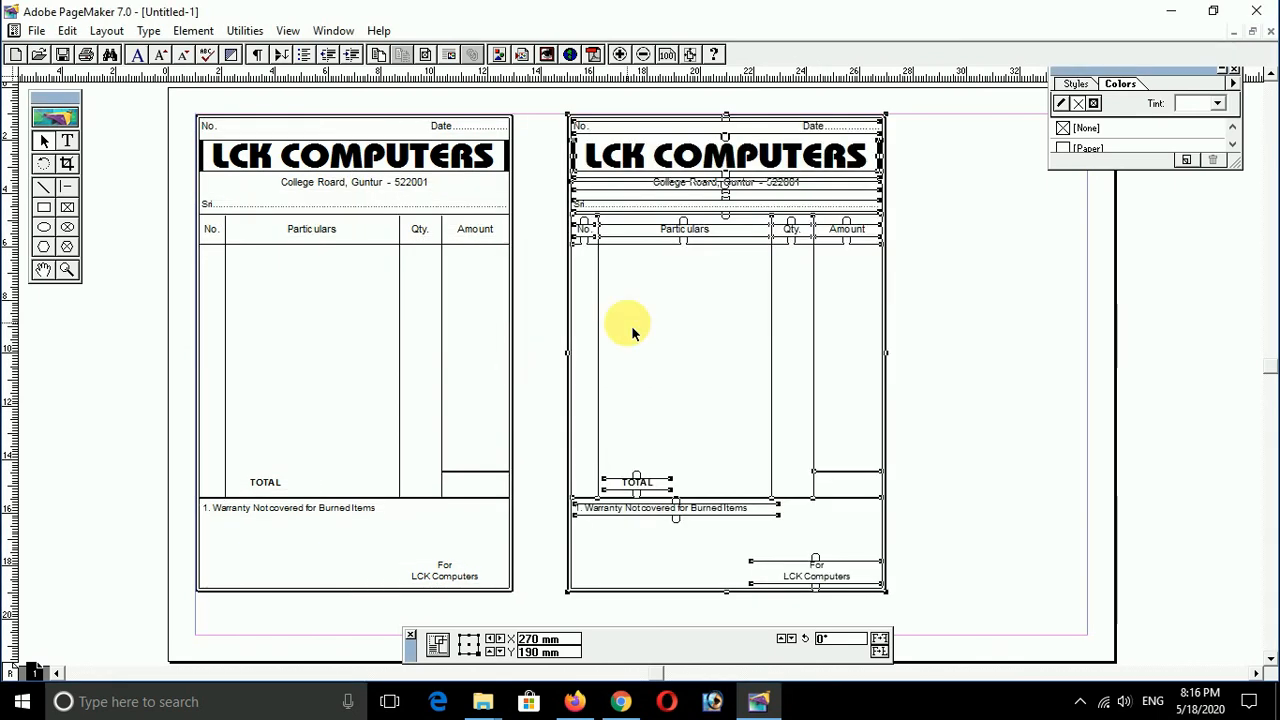
- Set the page's right margin to 40 mm in the document setup
left_click(922, 370)
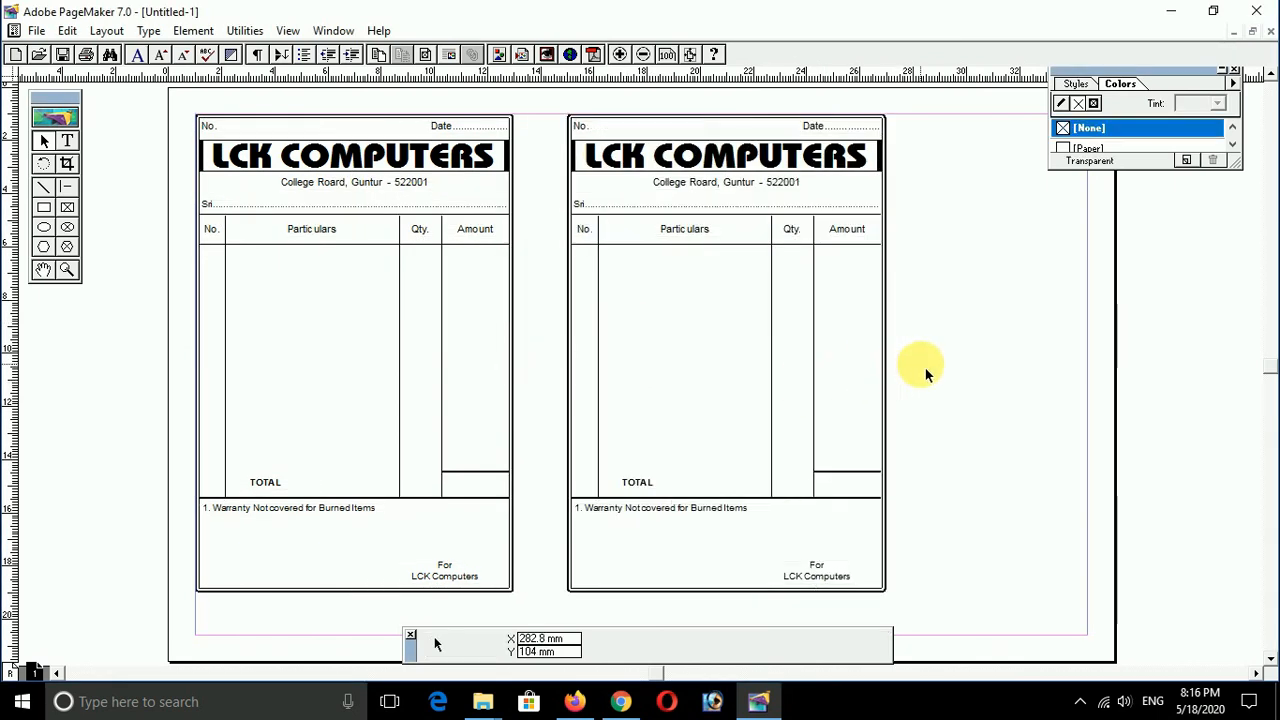
key("ctrl+shift+p")
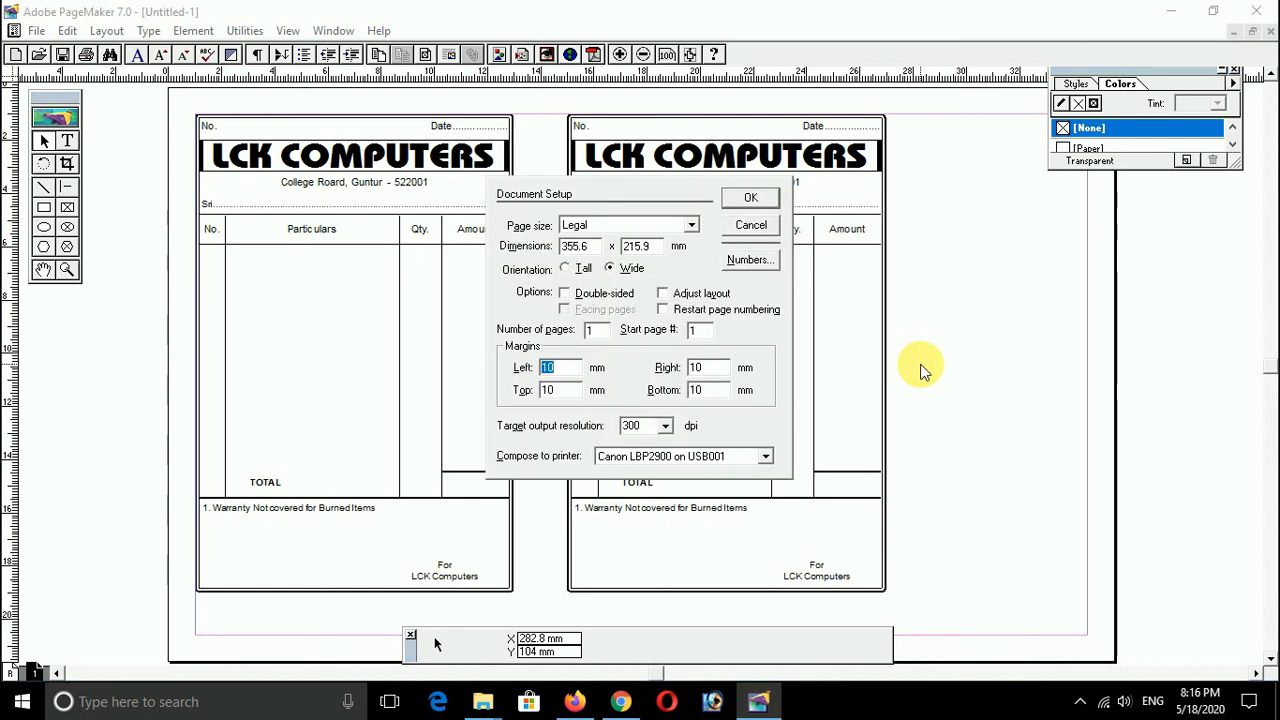
key("Tab")
type("40")
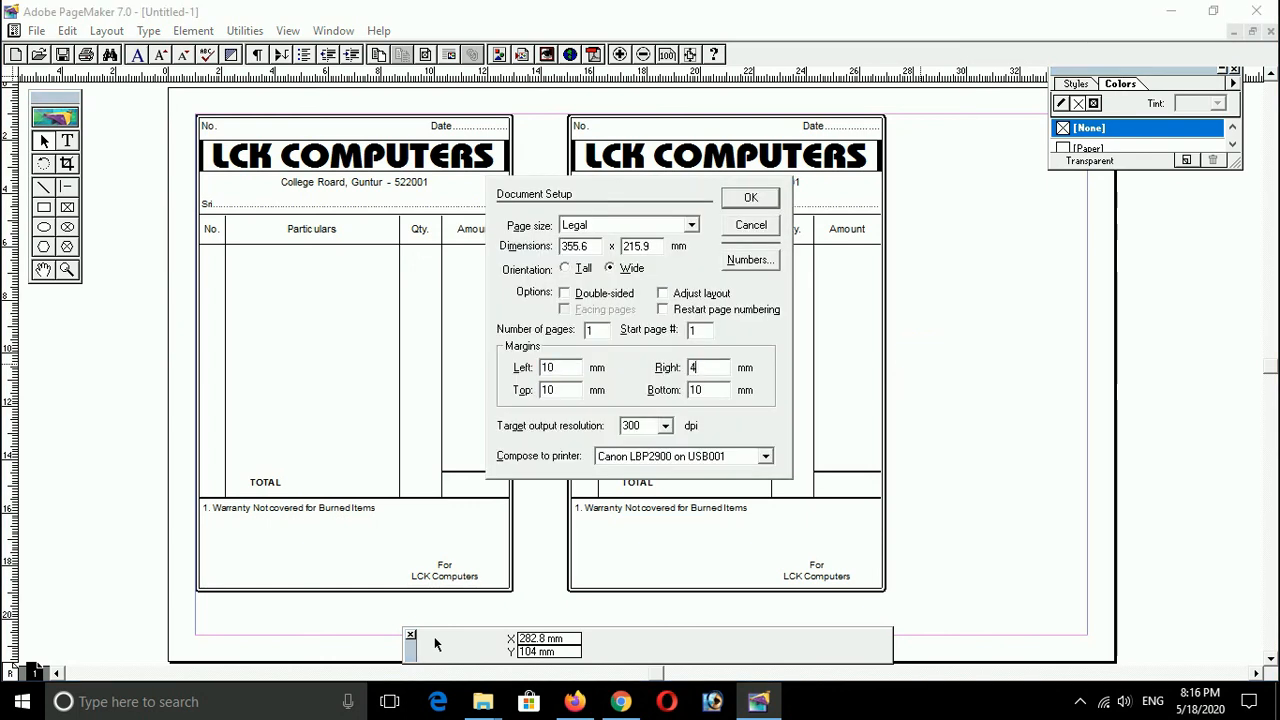
key("Return")
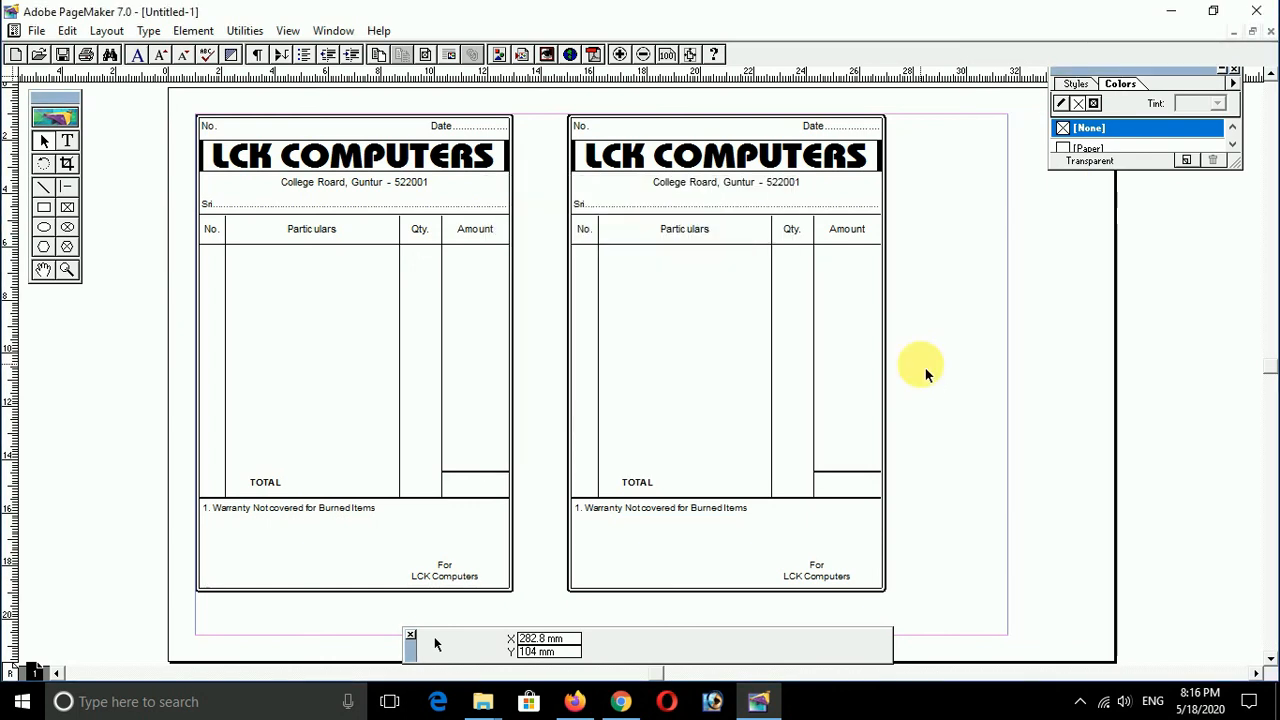
- Shift both bills together about 46 mm to the right so the outer frame meets the right margin guide
key("ctrl+a")
key("Right")
key("Right")
key("Right")
key("Right")
key("Right")
key("Right")
key("Right")
key("Right")
key("Right")
key("Right")
key("Right")
key("Right")
key("Right")
key("Right")
key("Right")
key("Right")
key("Right")
key("Right")
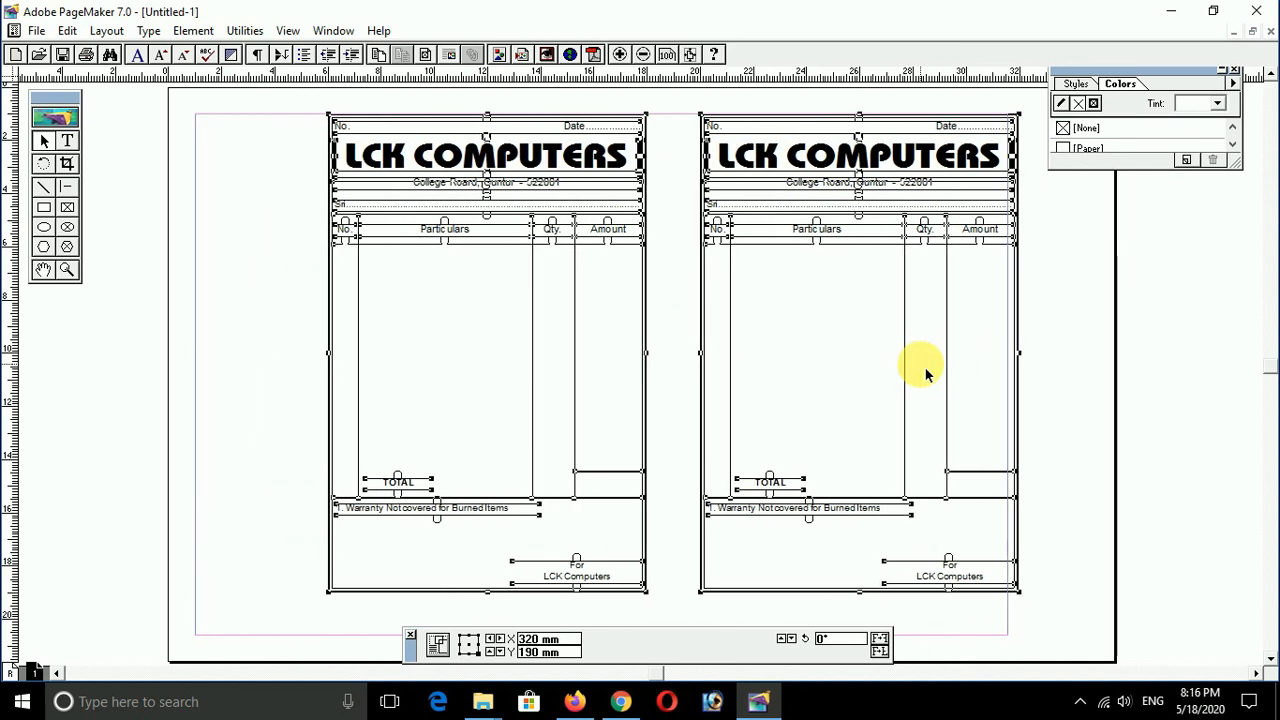
key("Right")
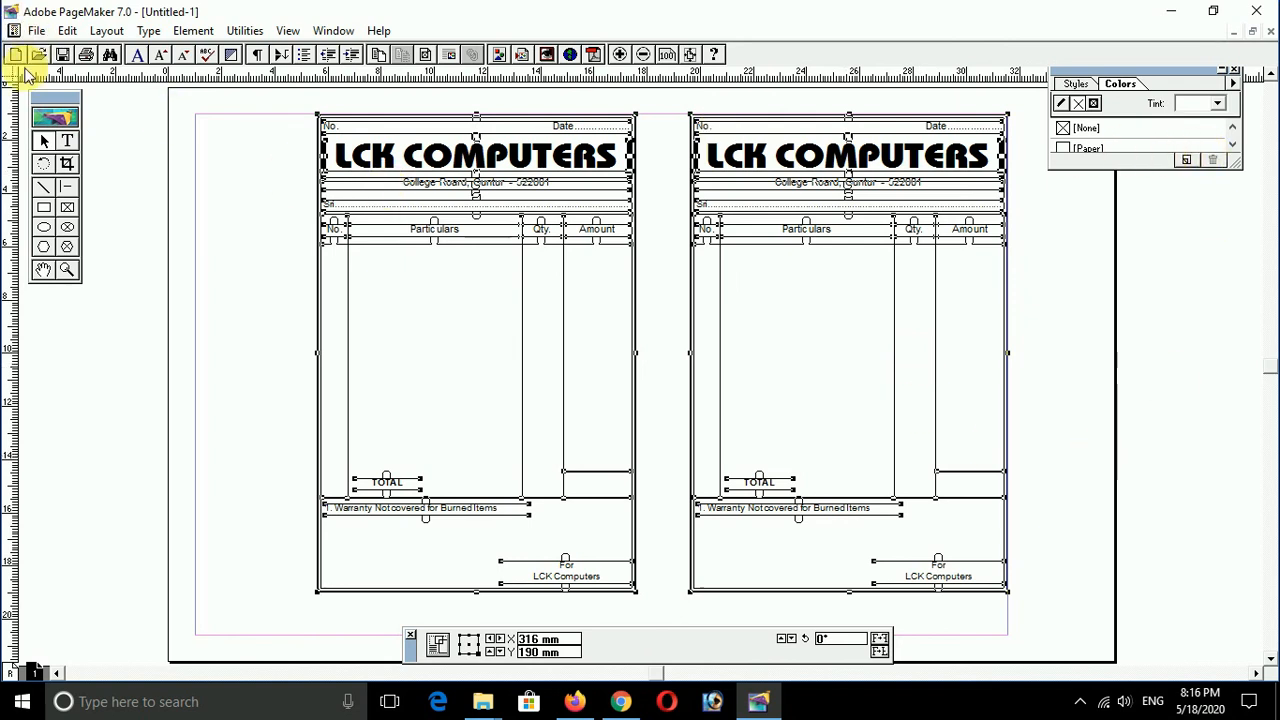
- Set the ruler zero point at the page's upper right margin corner and place a vertical guide at the first bill's left edge
left_click_drag(14, 86, 1008, 120)
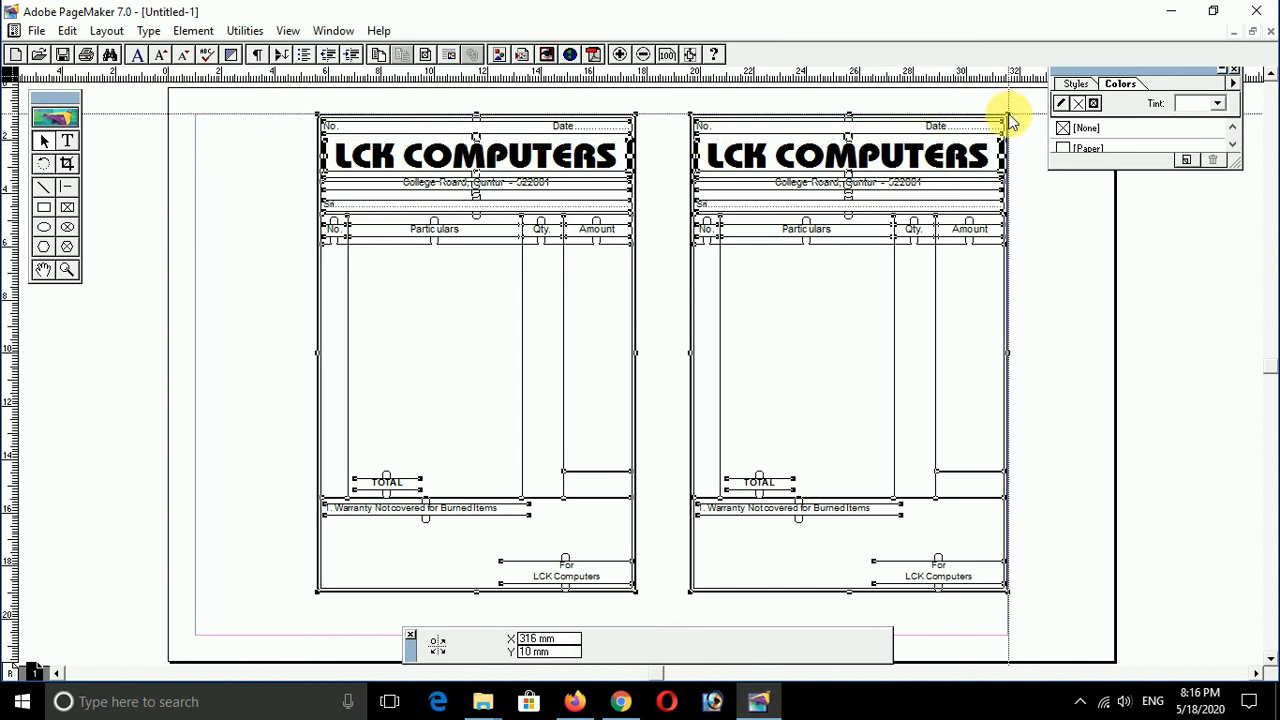
left_click_drag(1007, 119, 1009, 119)
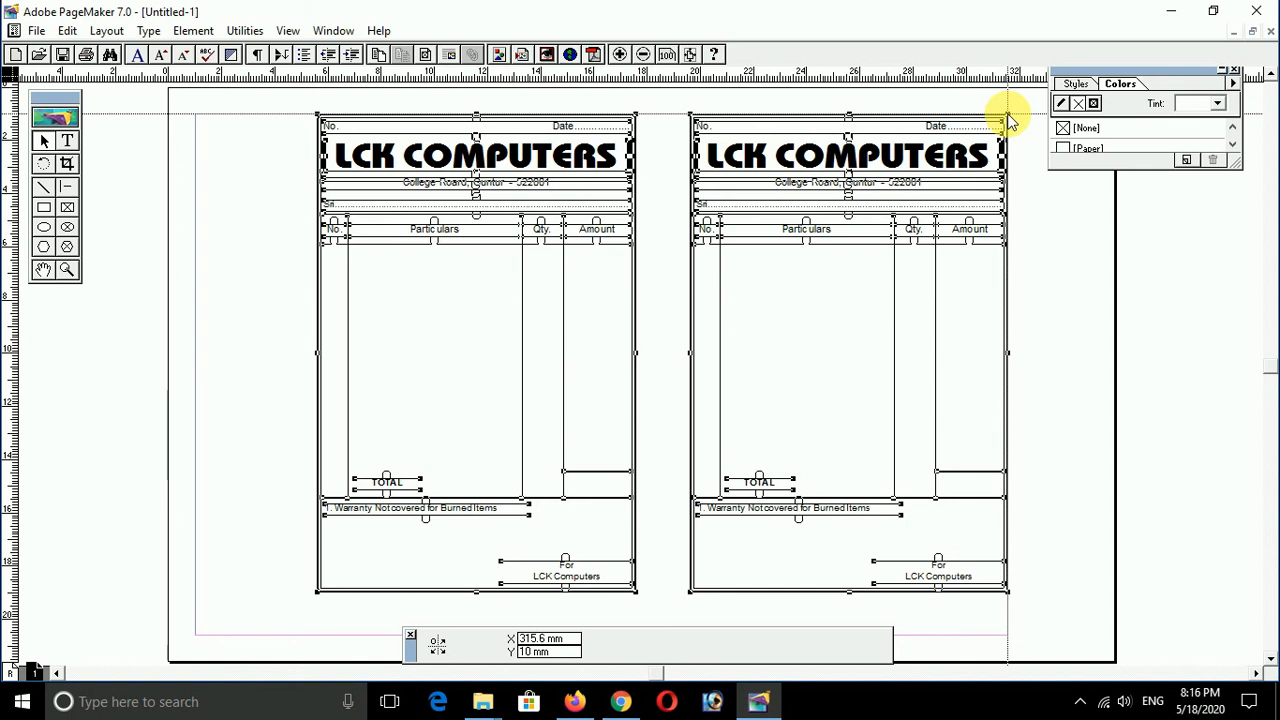
left_click_drag(1009, 119, 1009, 119)
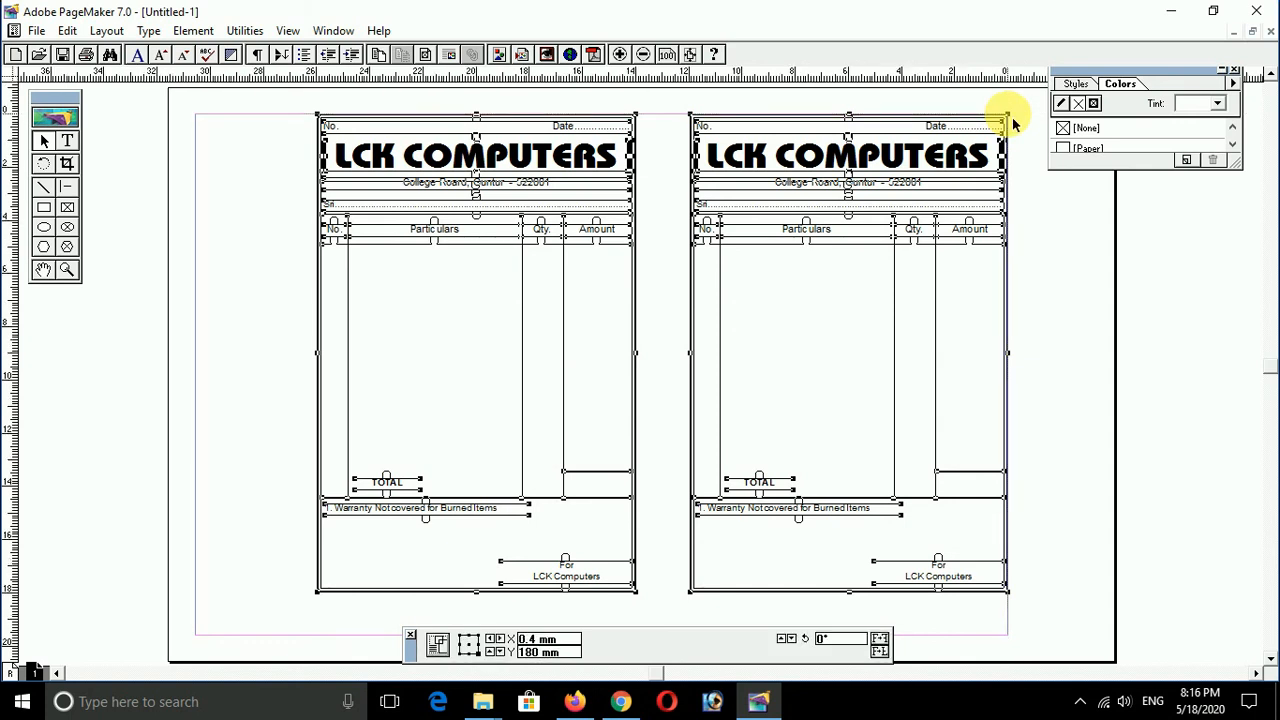
left_click_drag(11, 380, 323, 624)
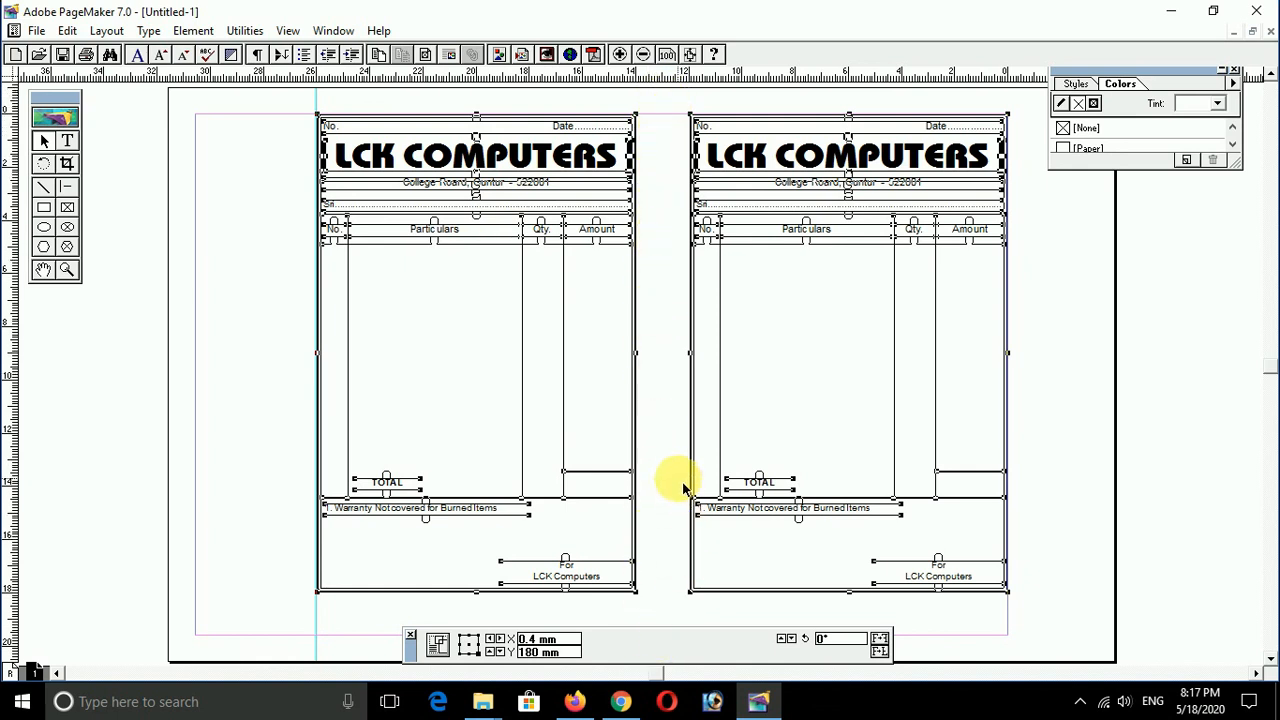
- Examine the four-bill layout on page 5 of work.pmd at actual size and return to the untitled document
left_click(674, 408)
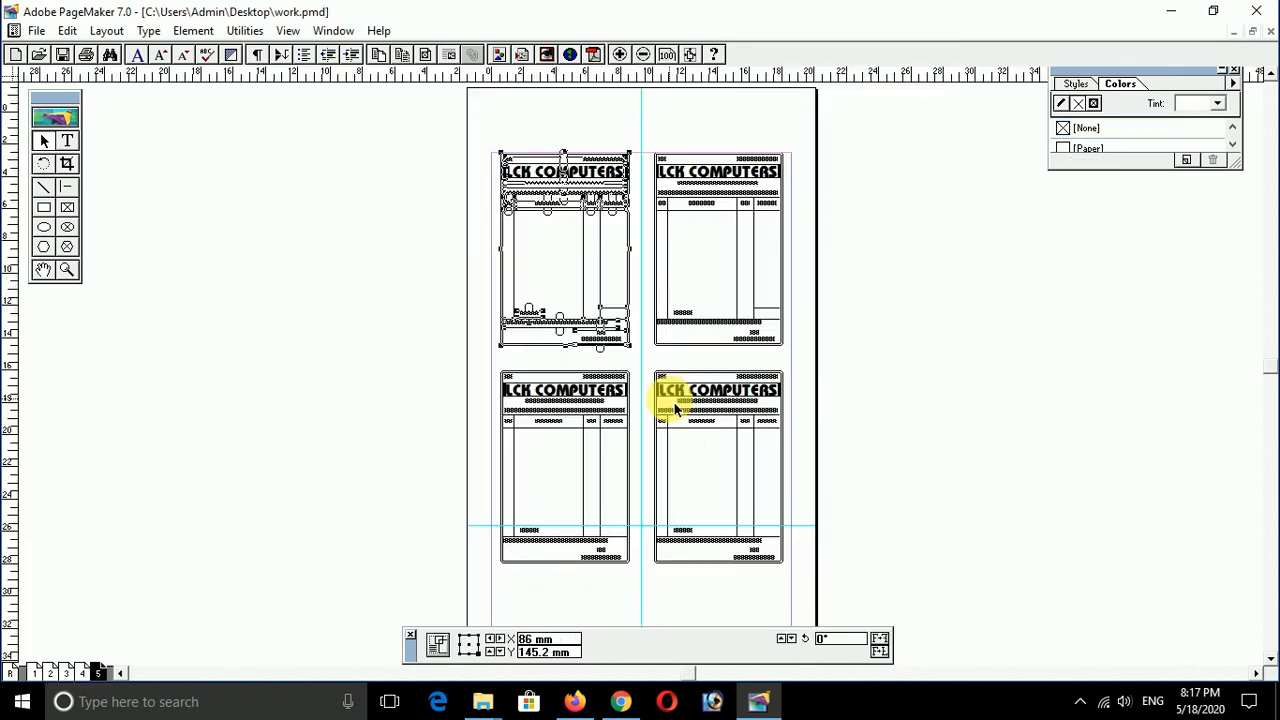
key("ctrl+1")
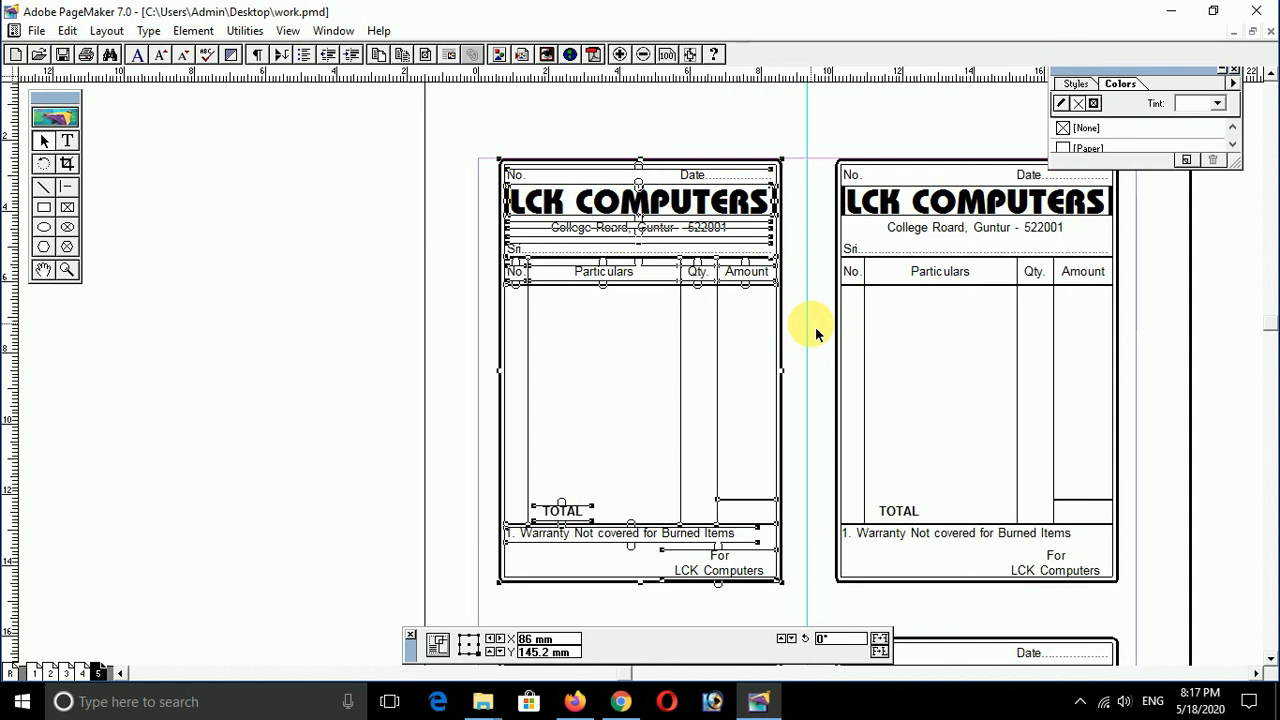
left_click(245, 370)
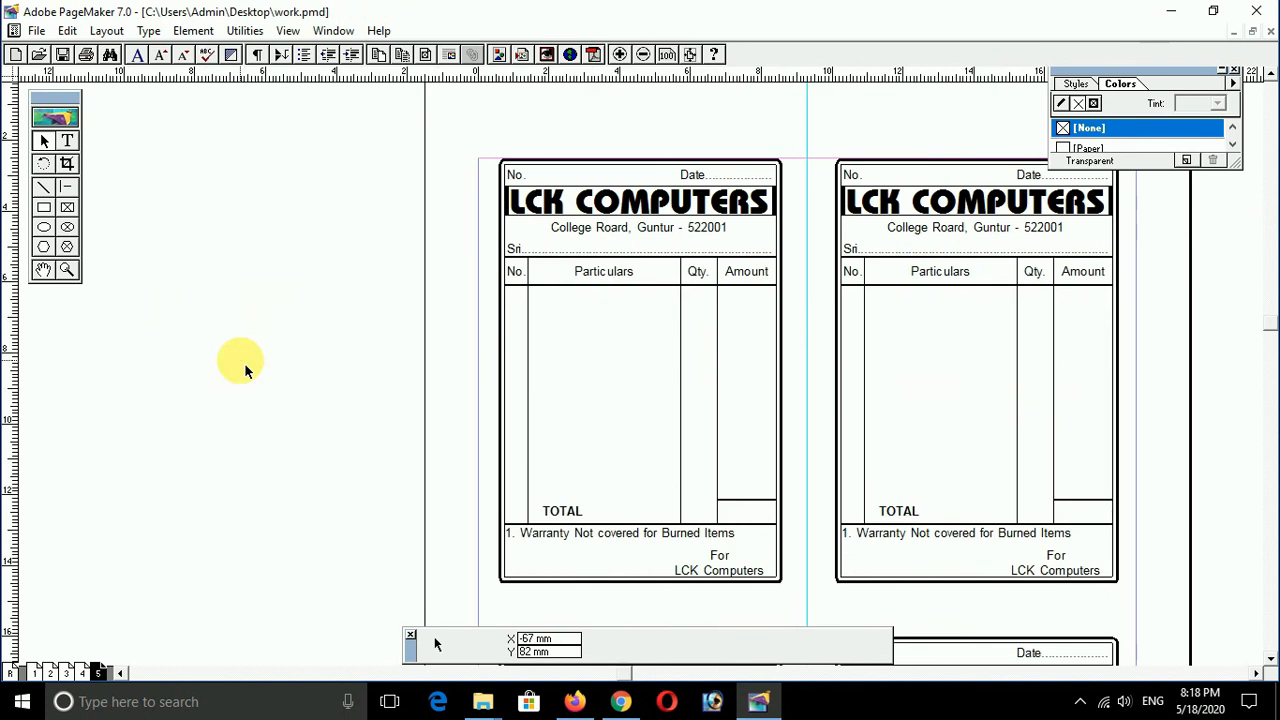
left_click_drag(386, 414, 287, 374)
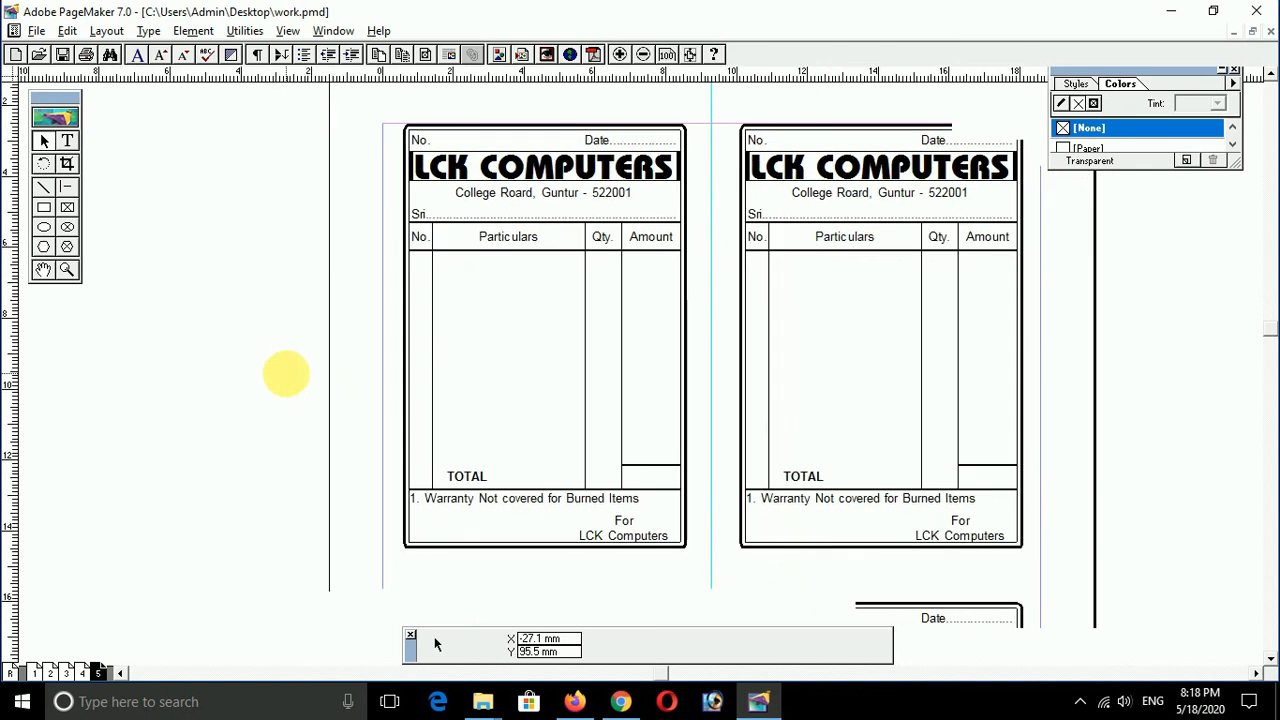
key("ctrl+Tab")
key("ctrl+Tab")
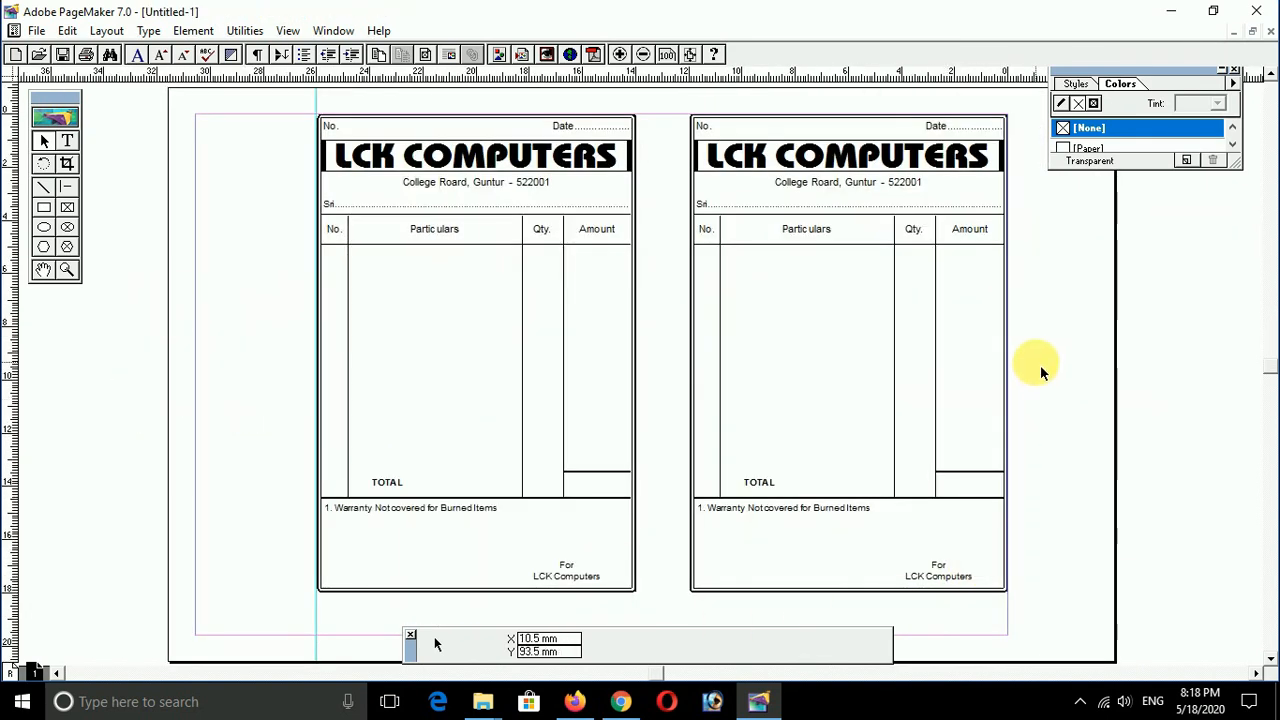
- Move both bills together 7 mm down on the page
key("ctrl+a")
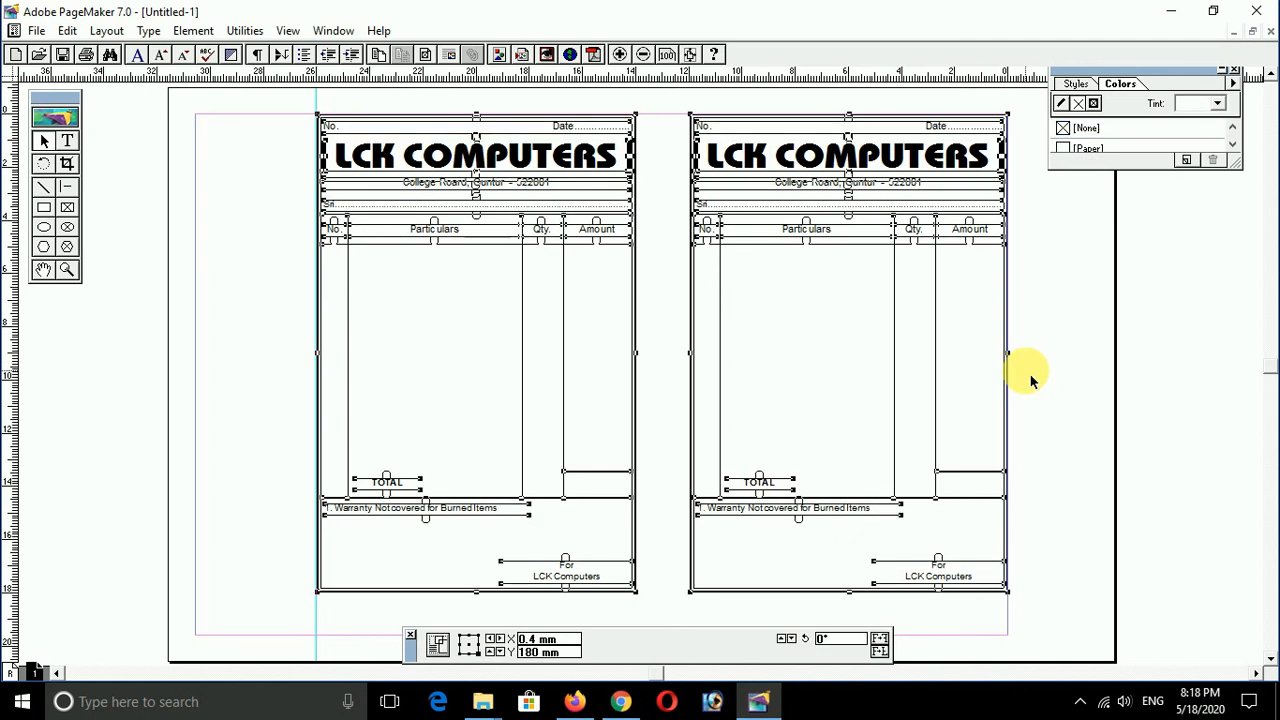
key("Down")
key("Down")
key("Down")
key("Down")
key("Down")
key("Down")
key("Down")
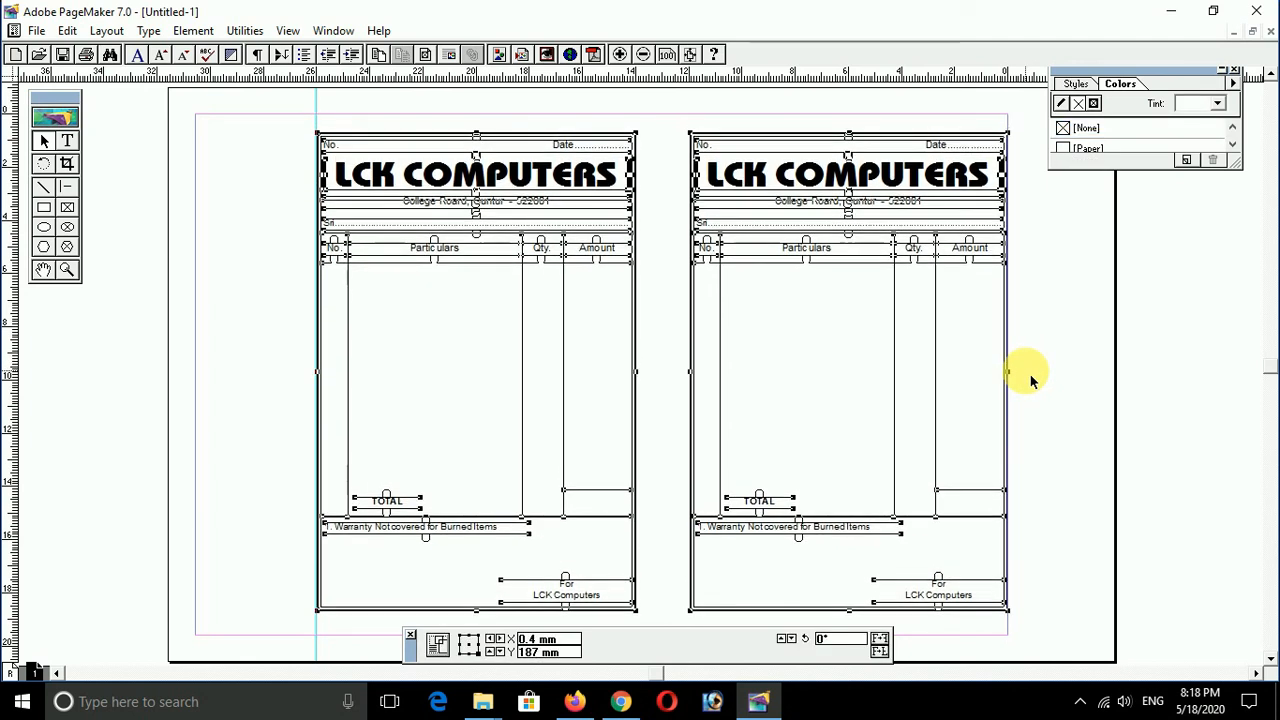